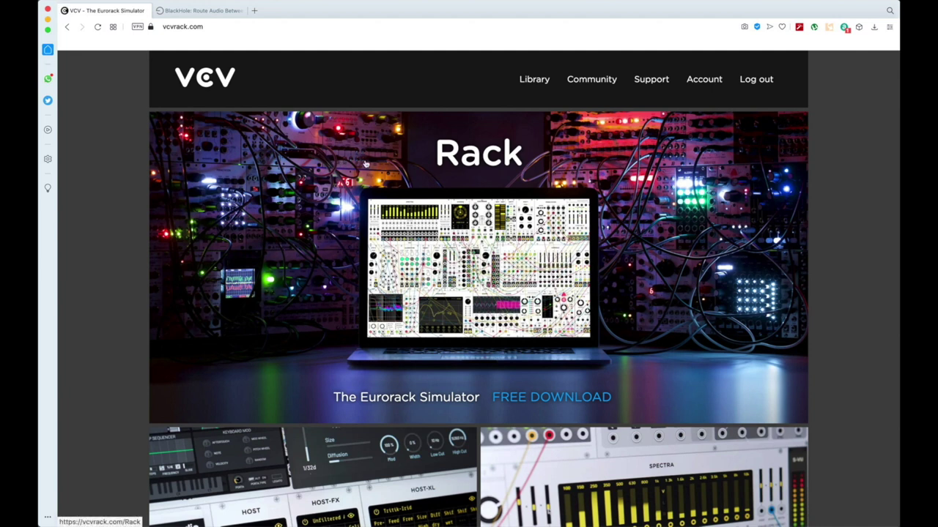
# Look over the BlackHole download page, including its subscription form and the available channel versions and sample rates.
pyautogui.click(202, 10)
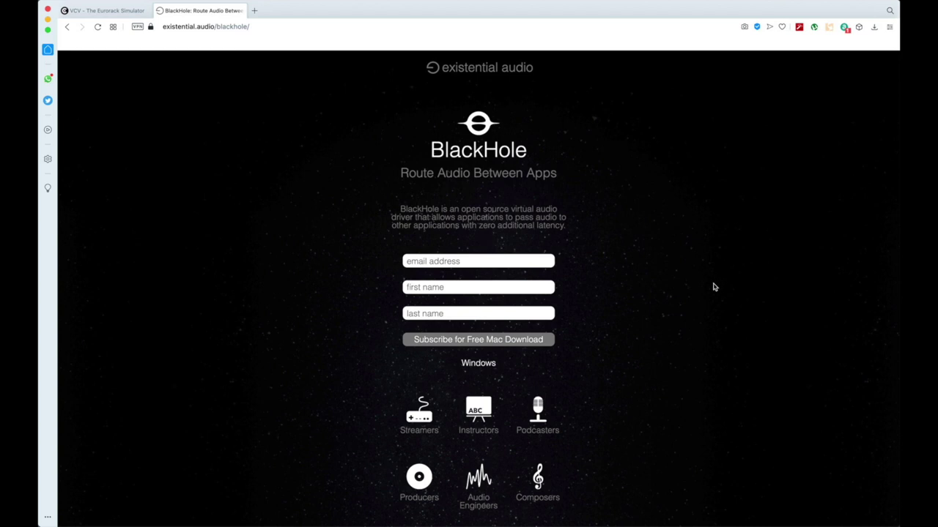
pyautogui.scroll(-5, 672, 327)
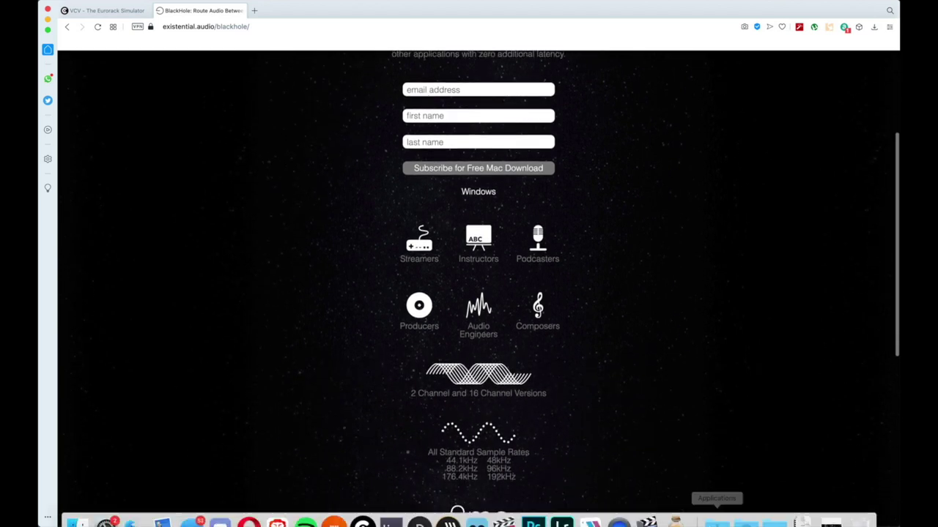
pyautogui.click(716, 508)
pyautogui.click(744, 472)
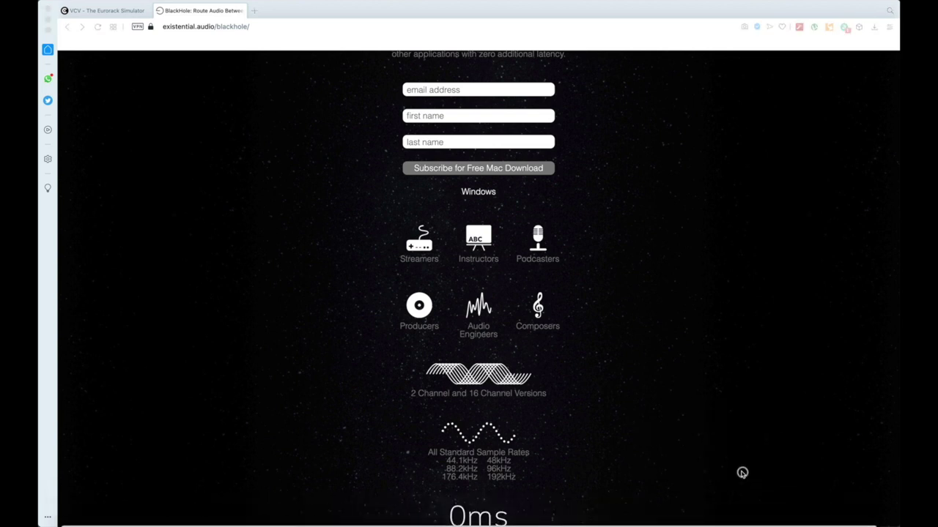
pyautogui.click(600, 314)
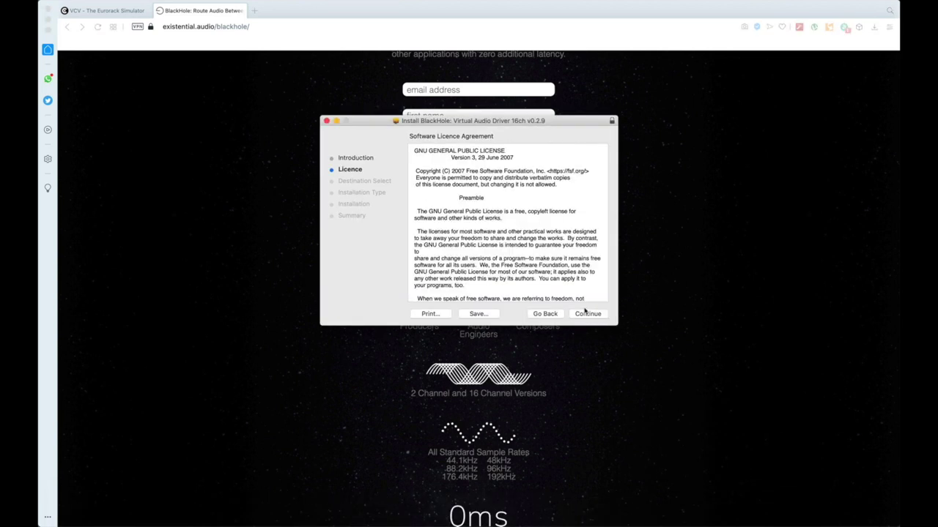
pyautogui.press('super+h')
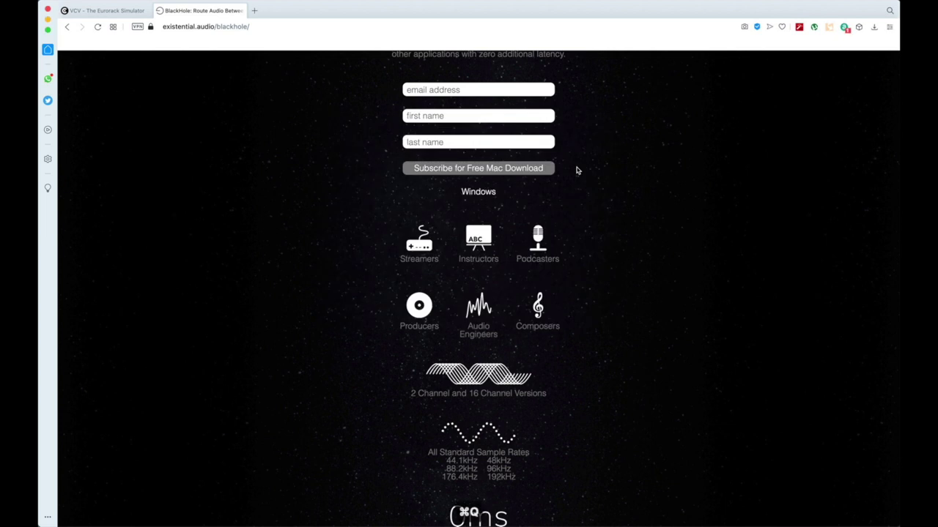
# Switch to Audio MIDI Setup and set the master output level of BlackHole 16ch to -12 dB.
pyautogui.press('super+space')
pyautogui.write('midi')
pyautogui.press('Return')
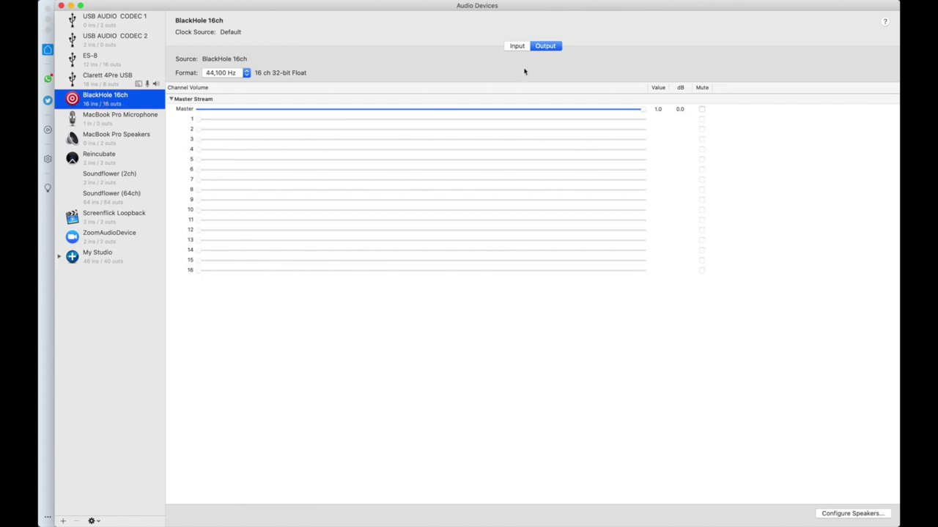
pyautogui.click(680, 109)
pyautogui.write('-12')
pyautogui.press('Return')
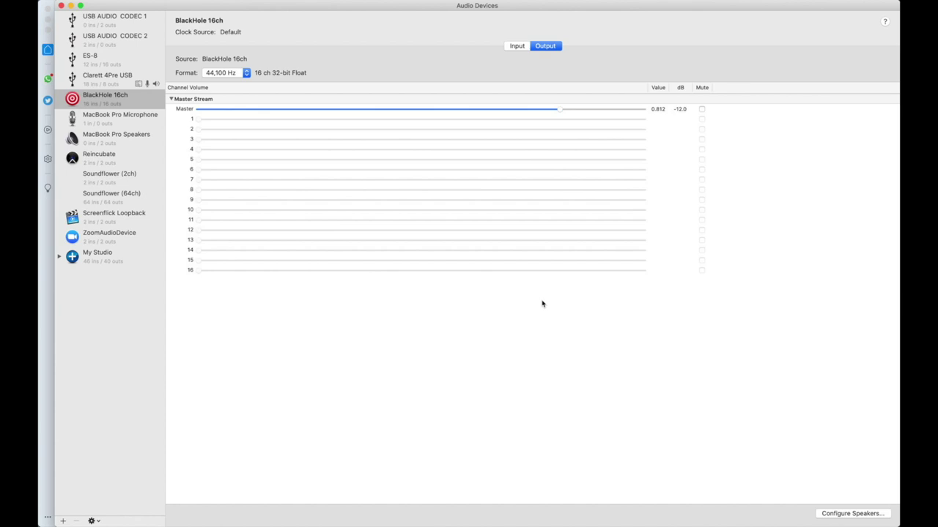
# Create an aggregate device that uses the Clarett 4Pre USB and BlackHole 16ch.
pyautogui.click(115, 83)
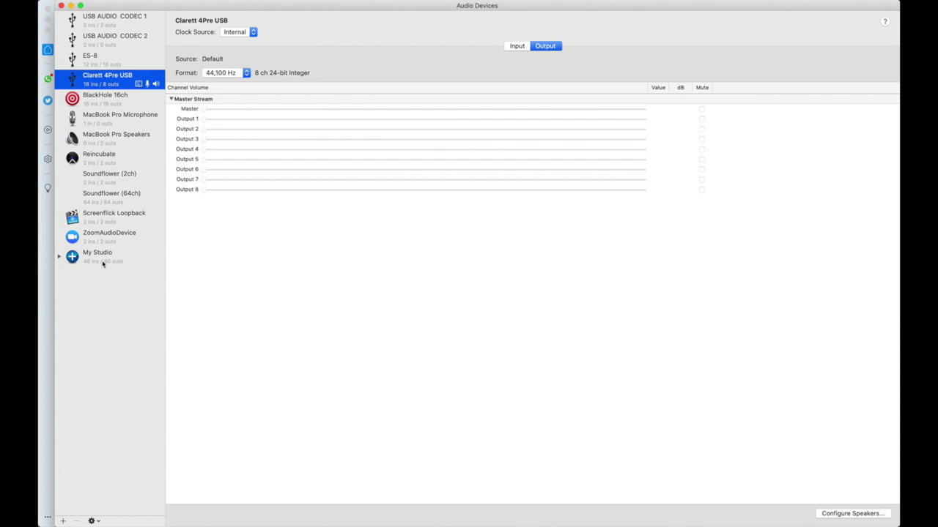
pyautogui.click(65, 520)
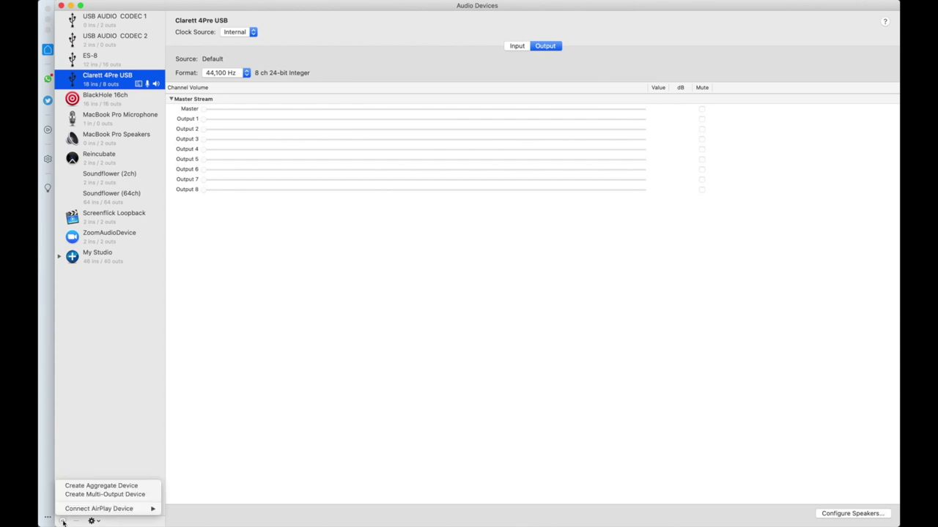
pyautogui.click(91, 486)
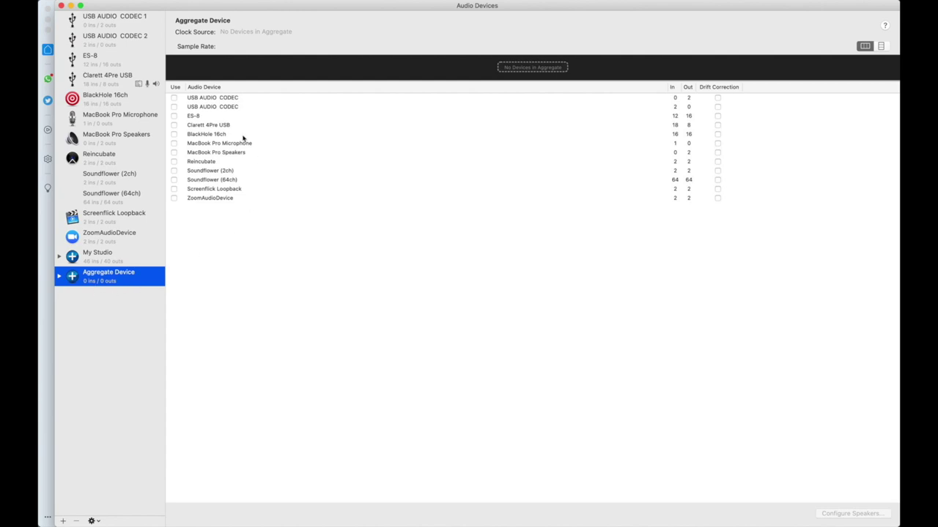
pyautogui.click(174, 125)
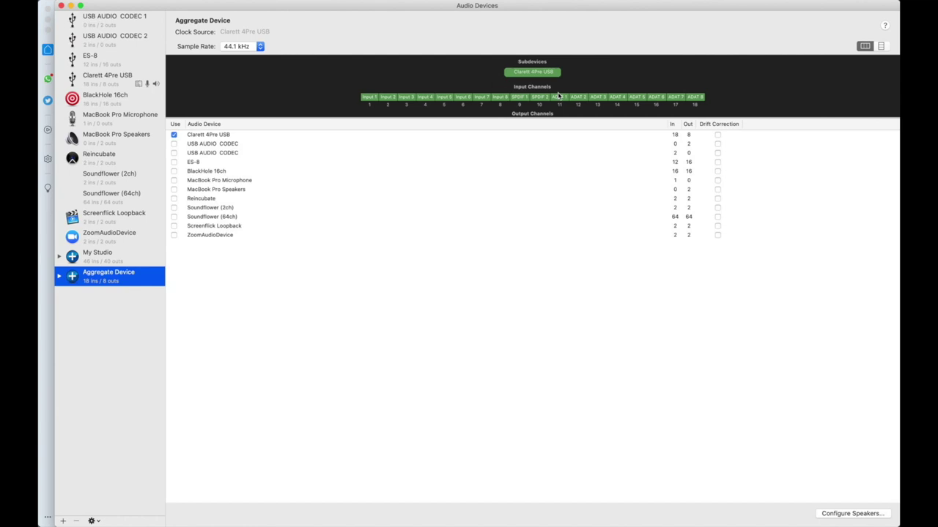
pyautogui.click(425, 97)
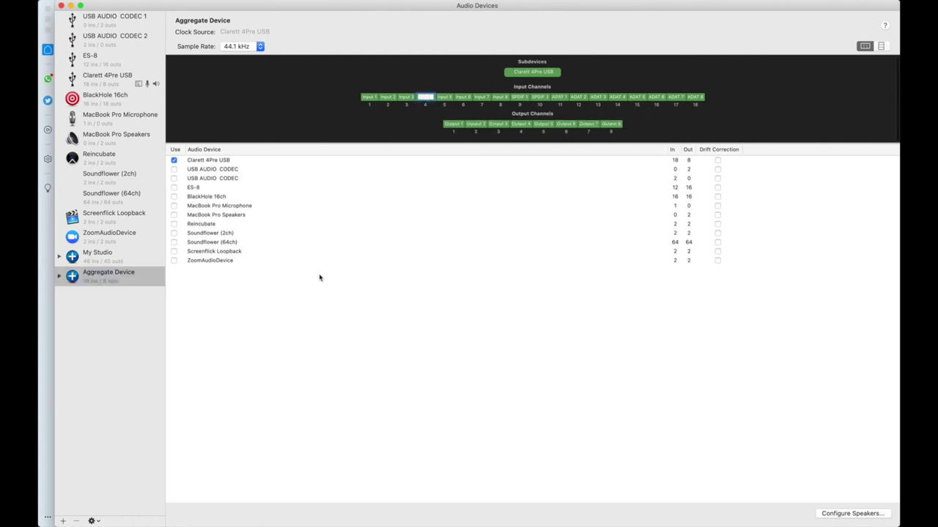
pyautogui.click(174, 196)
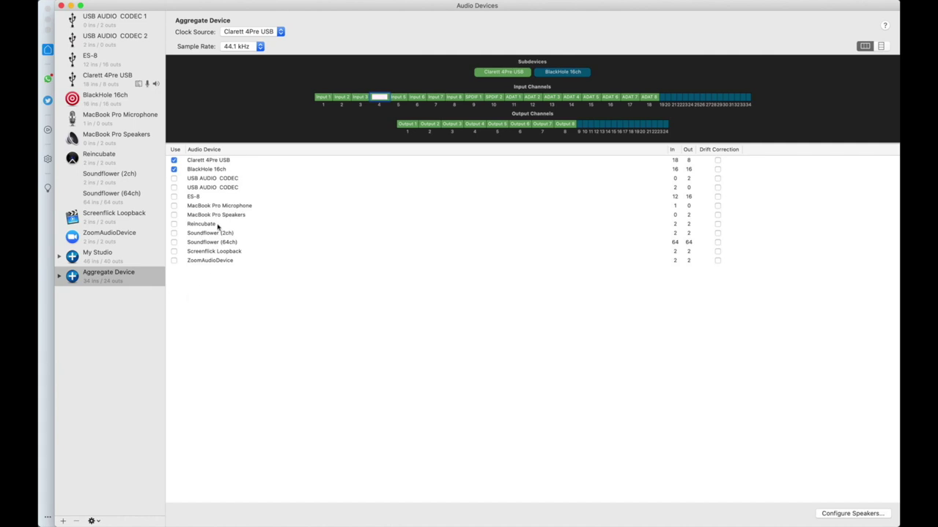
# Try adding the ES-8 to the aggregate device, and remove it again.
pyautogui.click(174, 197)
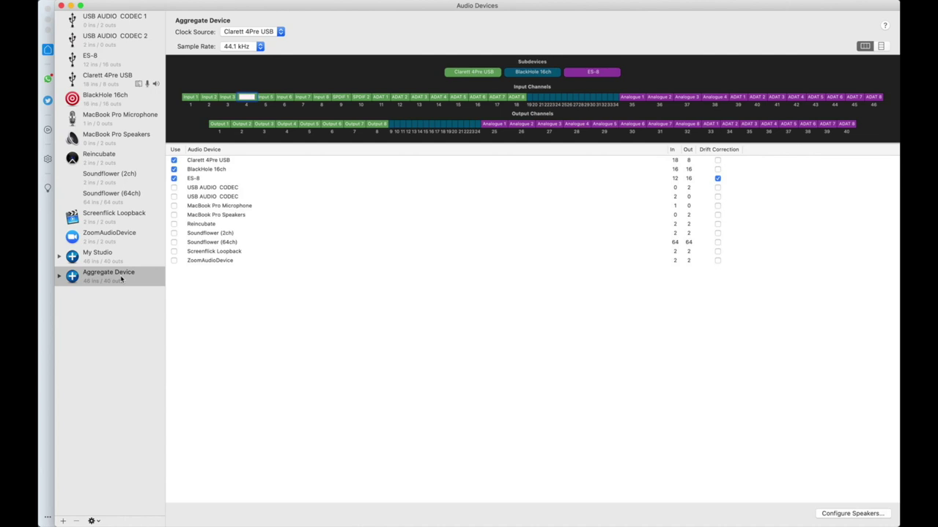
pyautogui.click(174, 178)
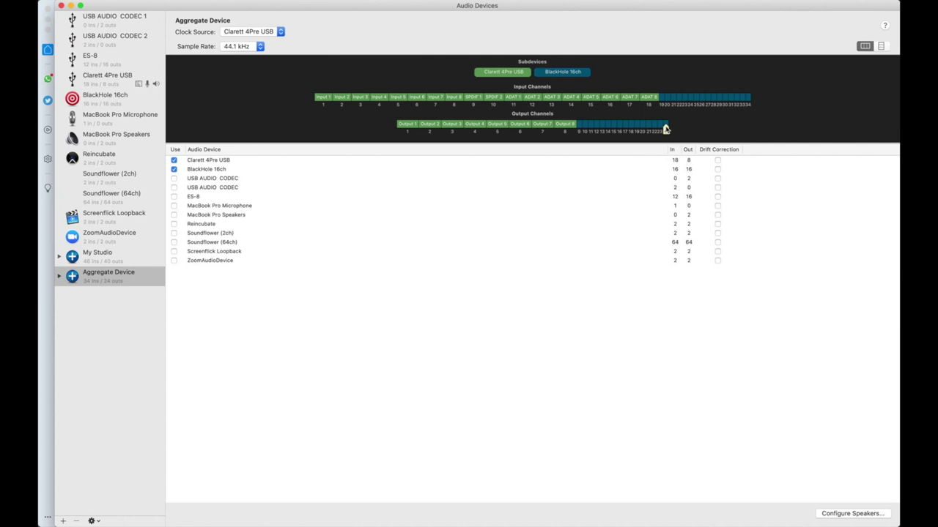
# Rename the new aggregate device as VCV BITWIG.
pyautogui.doubleClick(117, 272)
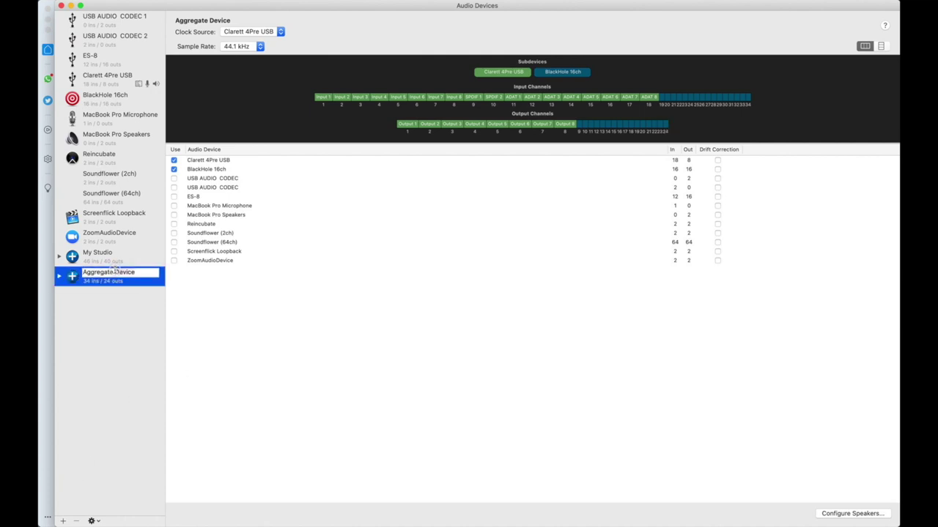
pyautogui.press('super+a')
pyautogui.write('VCV_BITWIG')
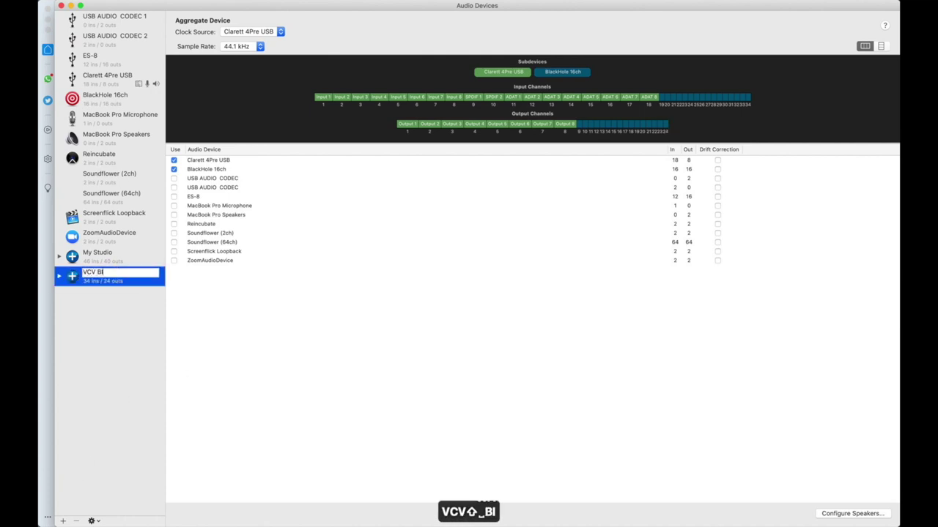
pyautogui.click(192, 287)
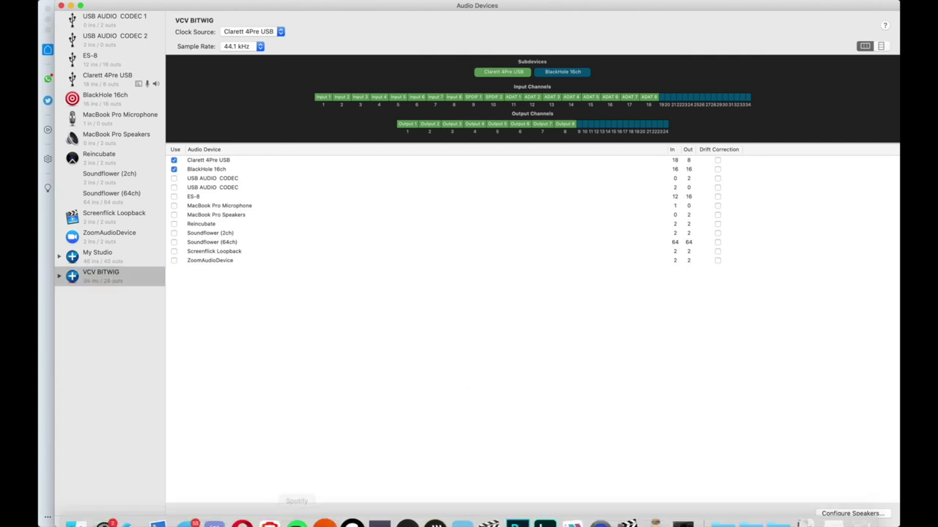
# Switch to Bitwig Studio, choose VCV BITWIG as both output and input device in the audio settings, and apply the change.
pyautogui.click(322, 510)
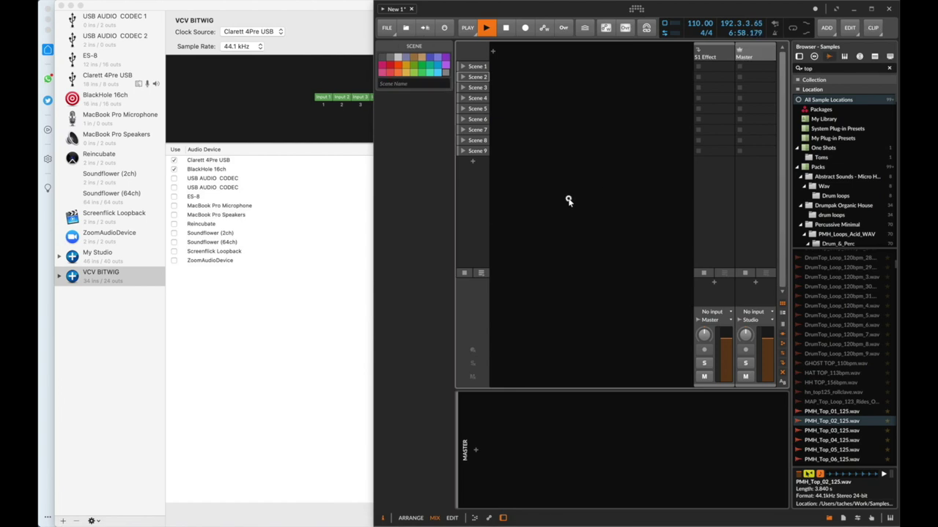
pyautogui.press('super+comma')
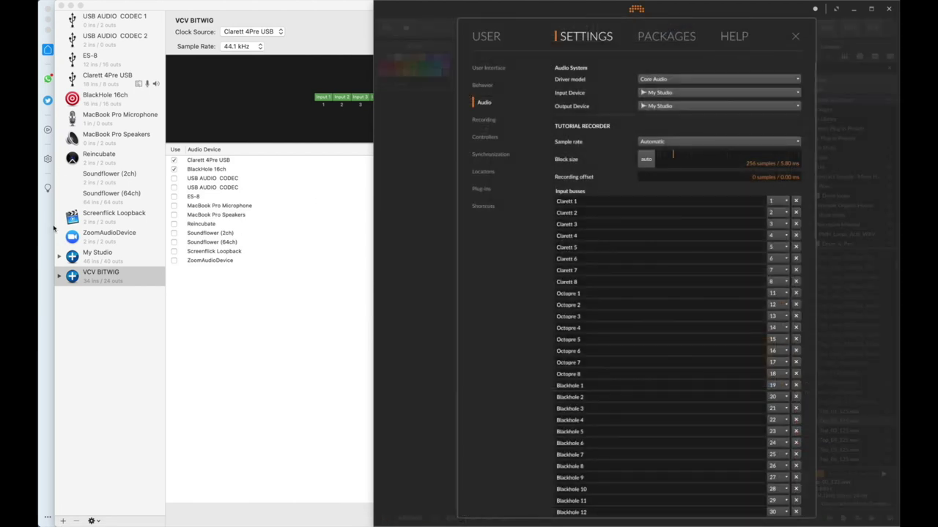
pyautogui.click(673, 104)
pyautogui.click(673, 236)
pyautogui.click(666, 92)
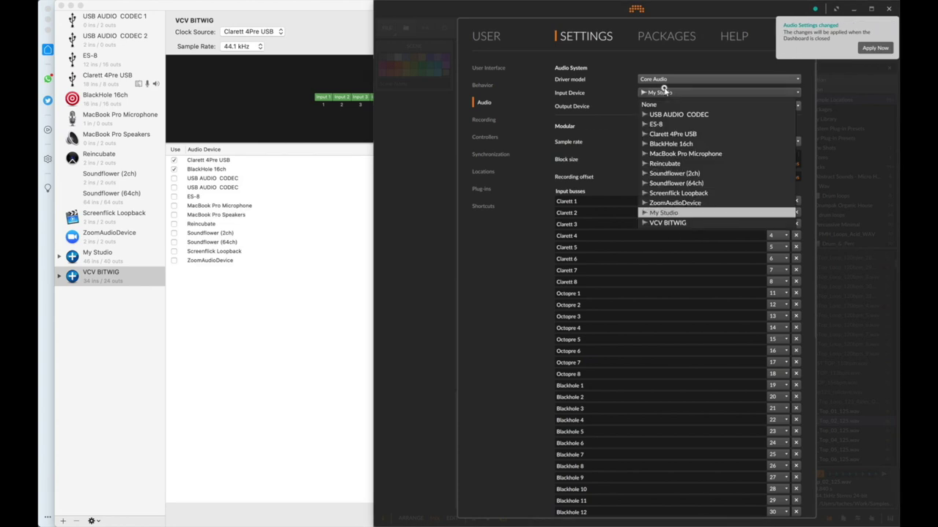
pyautogui.click(670, 230)
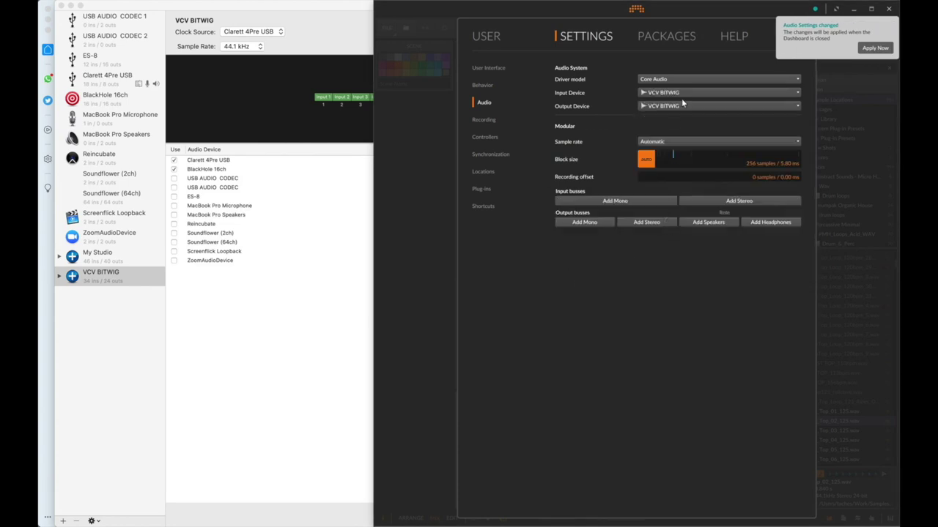
pyautogui.click(874, 48)
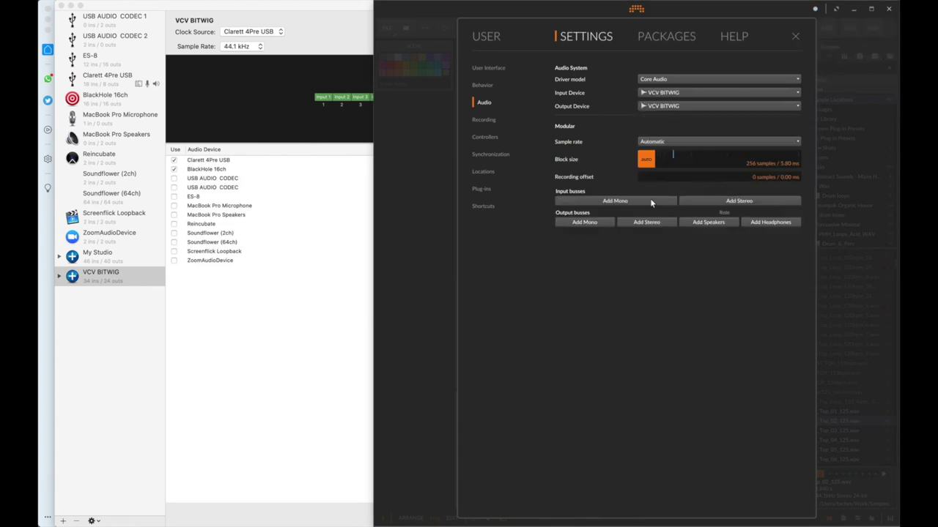
# Back in Audio MIDI Setup, reorder the VCV BITWIG subdevices so BlackHole 16ch comes first and Clarett 4Pre USB second.
pyautogui.click(319, 314)
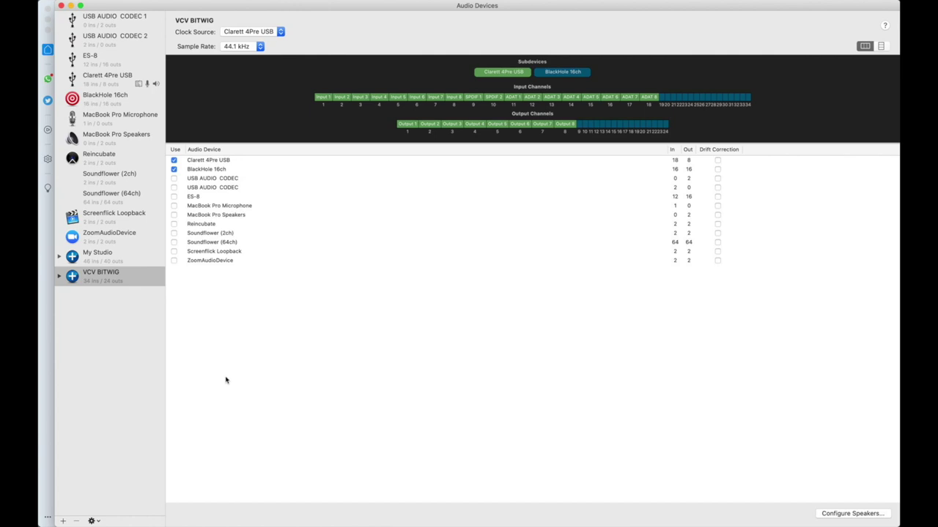
pyautogui.click(173, 170)
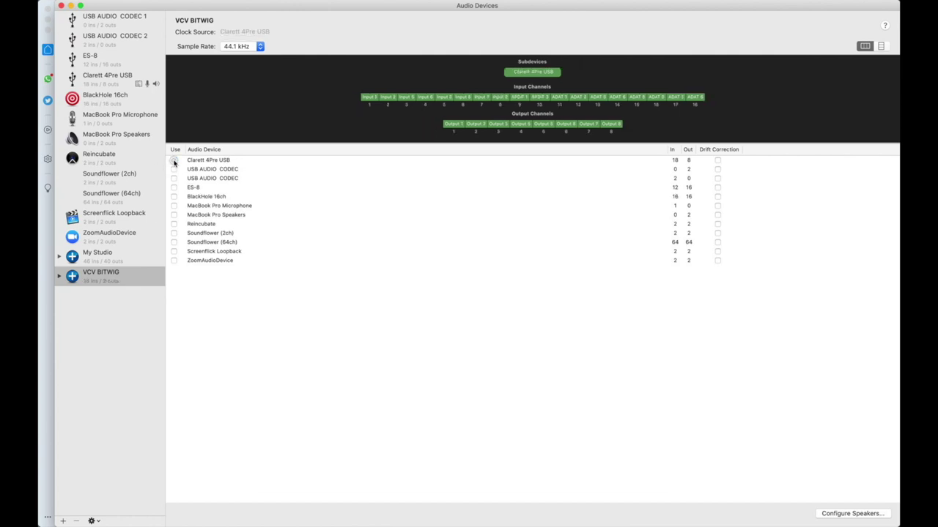
pyautogui.click(173, 160)
pyautogui.click(173, 134)
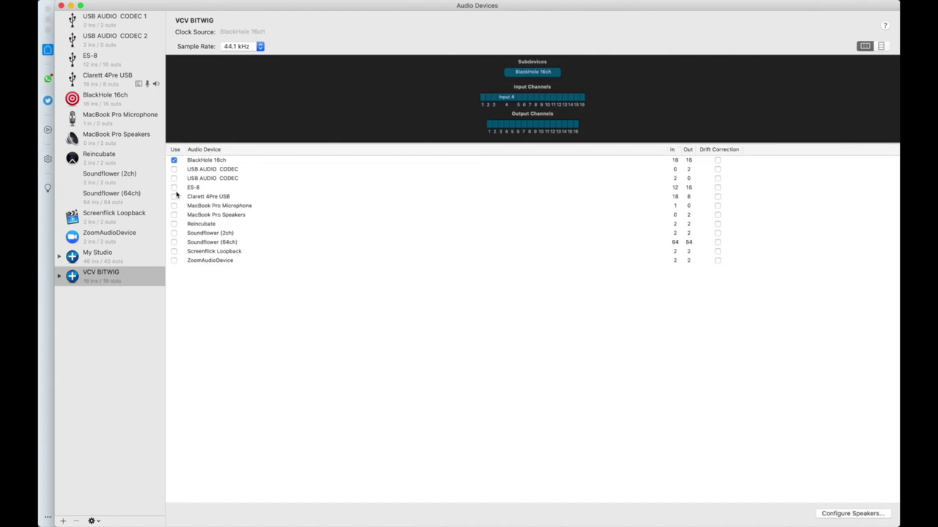
pyautogui.click(174, 196)
pyautogui.click(332, 134)
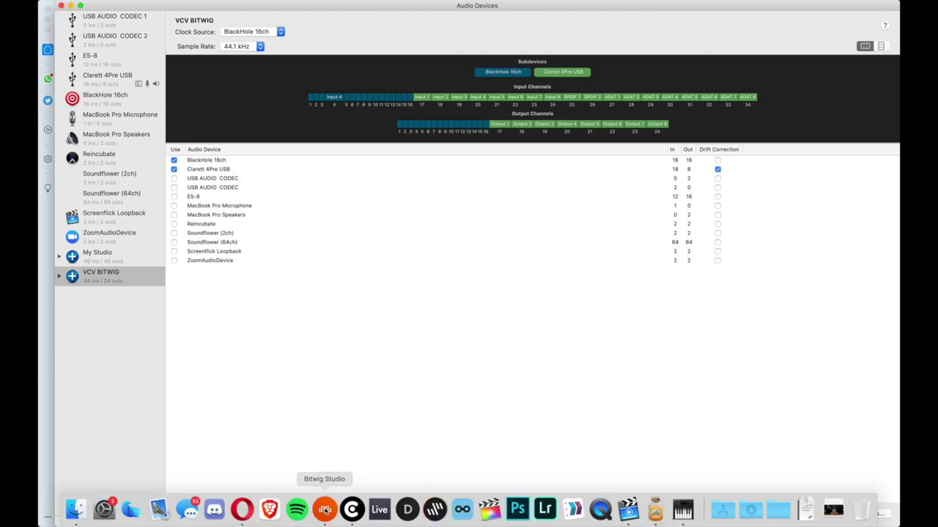
# Switch to Bitwig Studio and add six mono input busses in the audio settings.
pyautogui.click(325, 509)
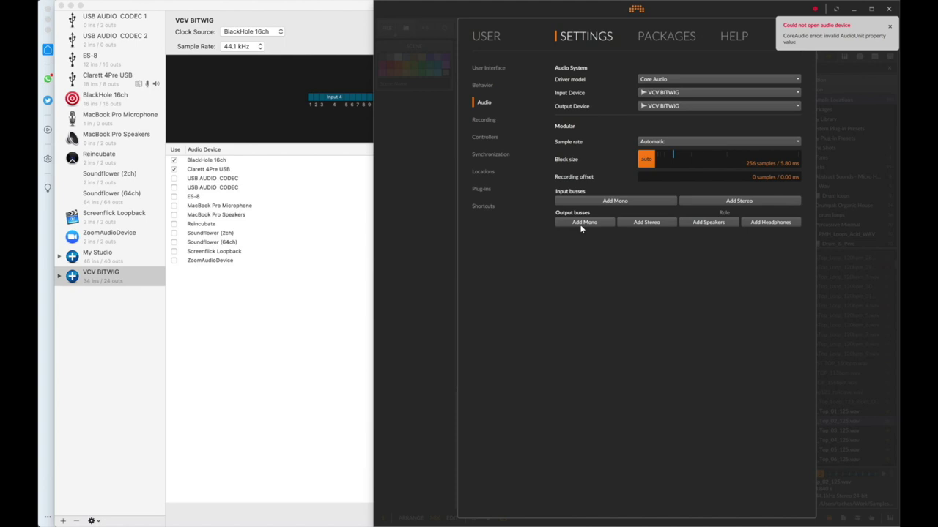
pyautogui.click(624, 201)
pyautogui.click(623, 213)
pyautogui.click(623, 224)
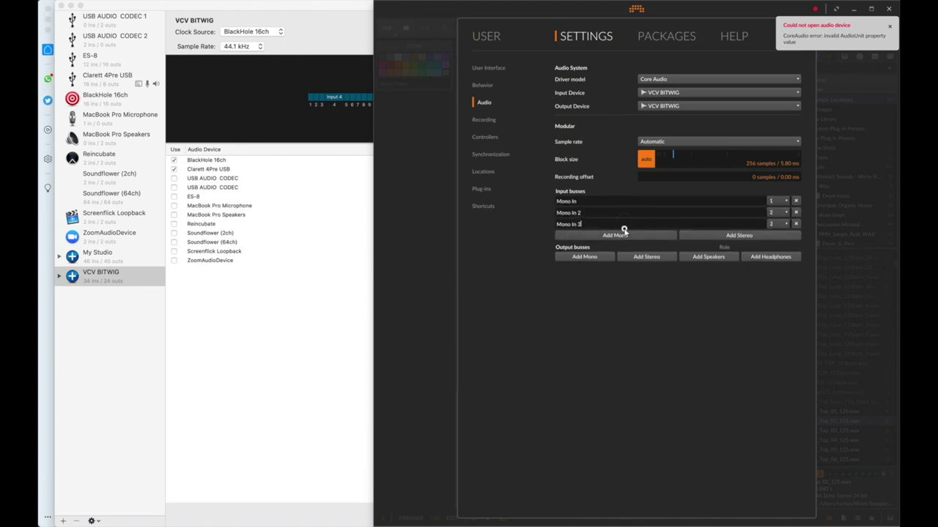
pyautogui.click(623, 235)
pyautogui.click(624, 249)
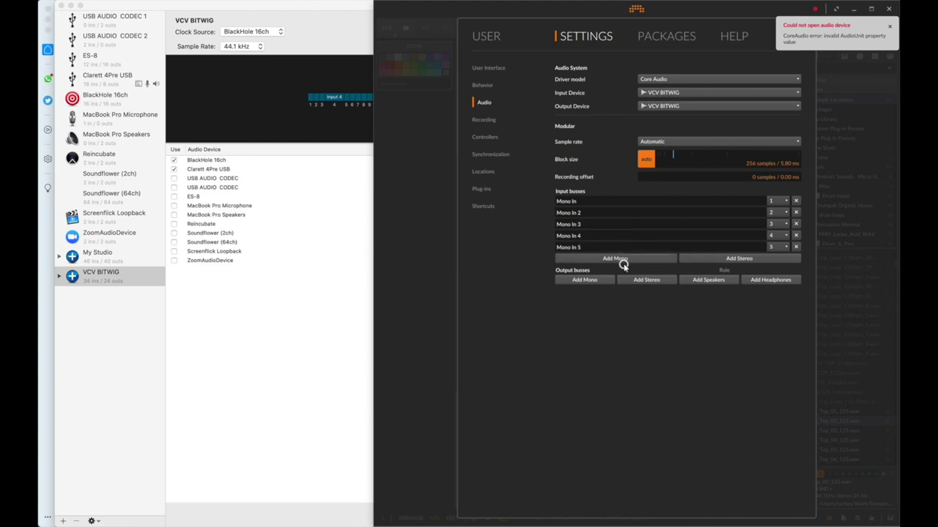
pyautogui.click(623, 260)
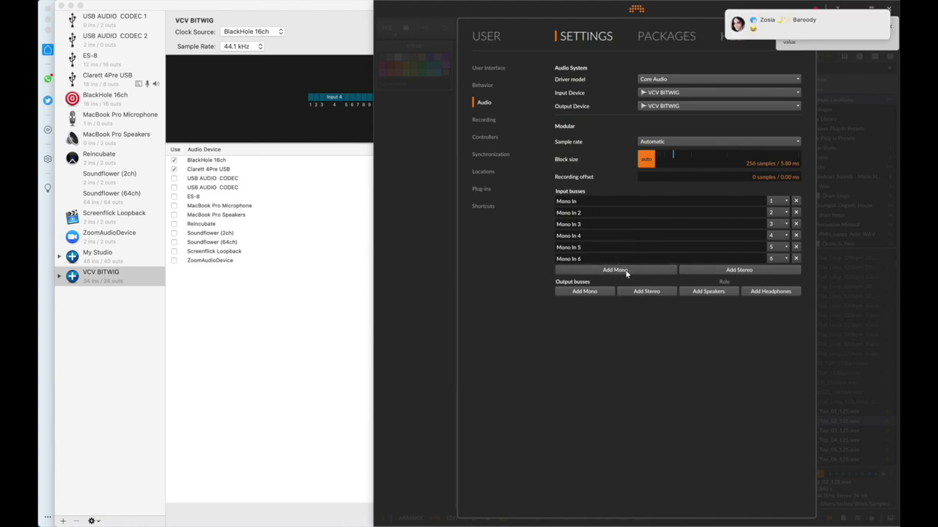
# Rename the first mono input bus as Blackhole 1, copying the base name Blackhole for reuse.
pyautogui.press('super+a')
pyautogui.press('BackSpace')
pyautogui.write('Black')
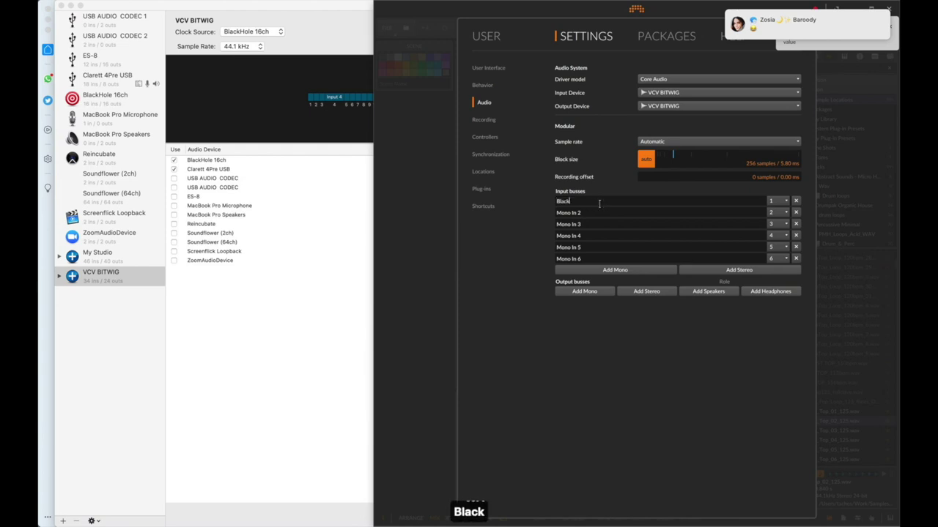
pyautogui.write('hole')
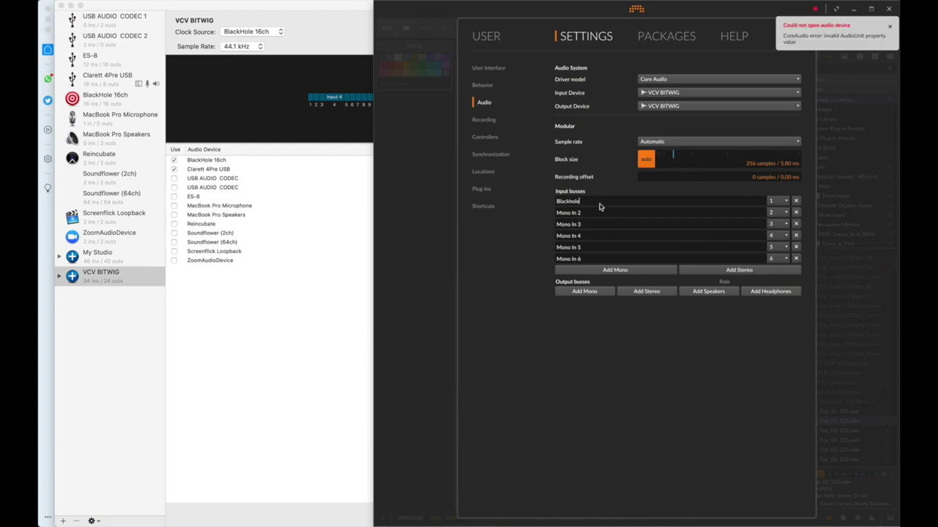
pyautogui.press('super+a')
pyautogui.press('super+c')
pyautogui.click(588, 200)
pyautogui.write('1')
# Rename the second to fifth mono input busses as Blackhole 2, Blackhole 3, Blackhole 4 and Blackhole 5.
pyautogui.moveTo(578, 212); pyautogui.dragTo(460, 211)
pyautogui.press('super+v')
pyautogui.moveTo(578, 224); pyautogui.dragTo(487, 227)
pyautogui.press('super+v')
pyautogui.moveTo(576, 235); pyautogui.dragTo(454, 234)
pyautogui.press('super+v')
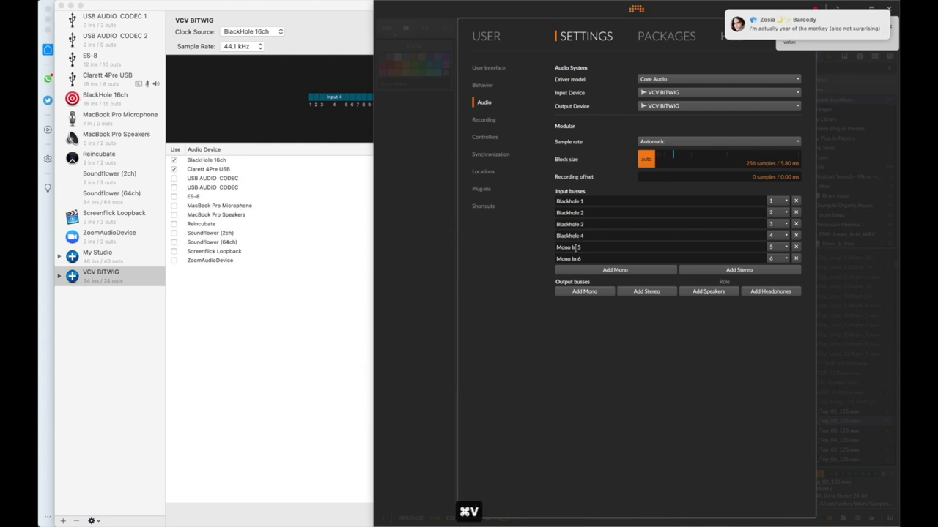
pyautogui.moveTo(570, 249); pyautogui.dragTo(502, 246)
pyautogui.press('super+v')
pyautogui.write('5')
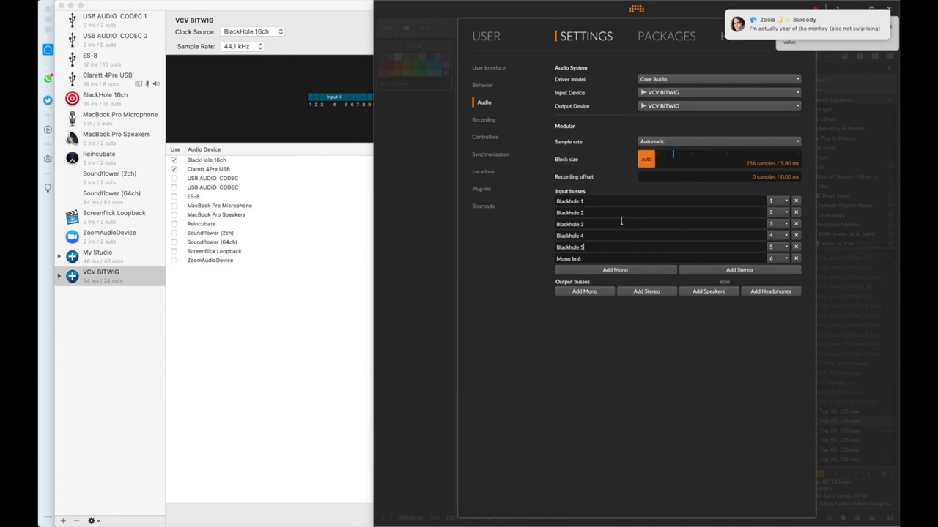
# Add three stereo input busses in Bitwig Studio and assign them to channels 1/2, 3/4 and 5/6.
pyautogui.click(354, 230)
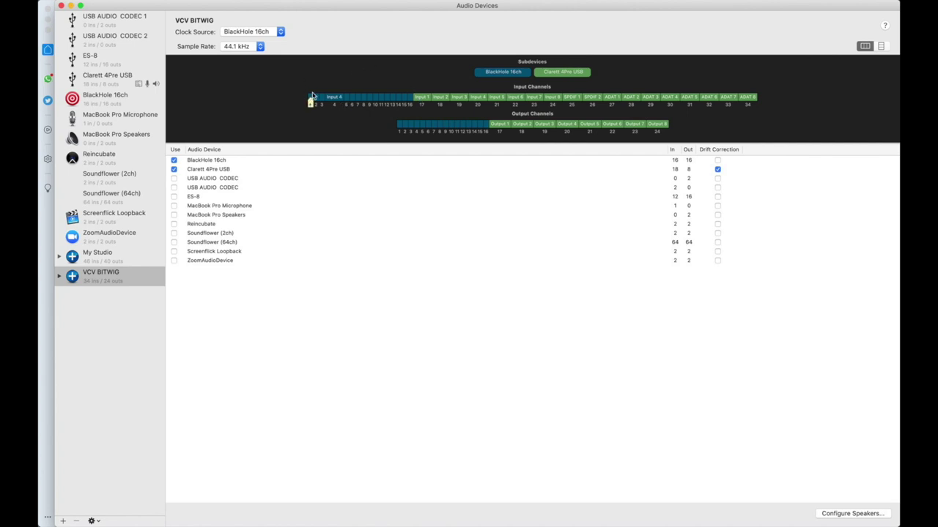
pyautogui.click(324, 510)
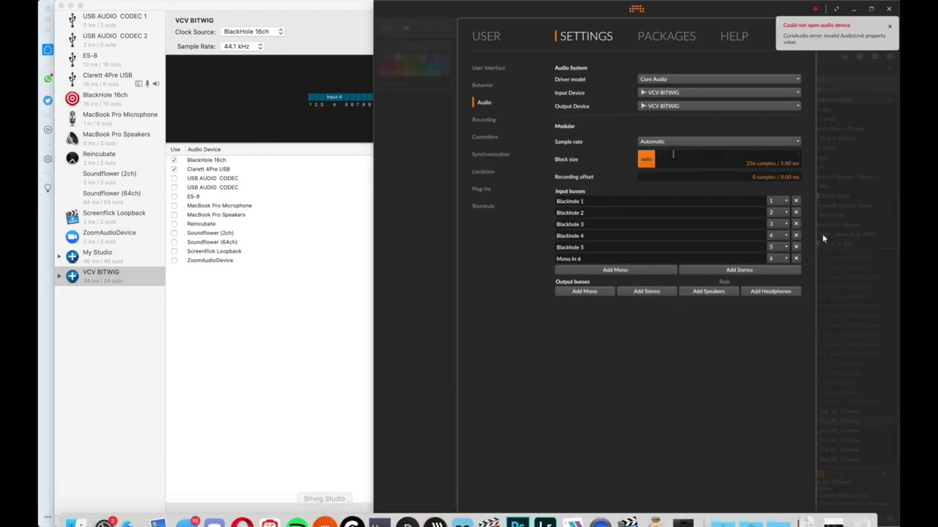
pyautogui.click(754, 270)
pyautogui.click(779, 270)
pyautogui.click(780, 272)
pyautogui.click(782, 281)
pyautogui.click(778, 282)
pyautogui.click(777, 302)
pyautogui.click(778, 294)
pyautogui.click(776, 294)
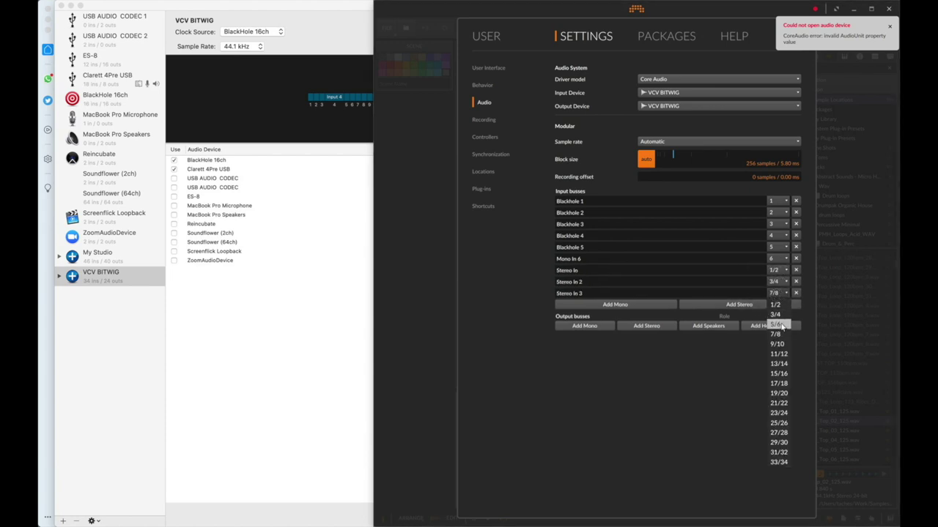
pyautogui.click(775, 325)
# Rename the sixth mono input bus as Blackhole 6, reusing the copied base name.
pyautogui.click(585, 259)
pyautogui.press('super+a')
pyautogui.press('super+v')
pyautogui.write('65')
pyautogui.press('BackSpace')
# Rename the first two stereo input busses as Blackhole 1+2 and Blackhole 3+4.
pyautogui.click(589, 270)
pyautogui.press('super+a')
pyautogui.press('super+v')
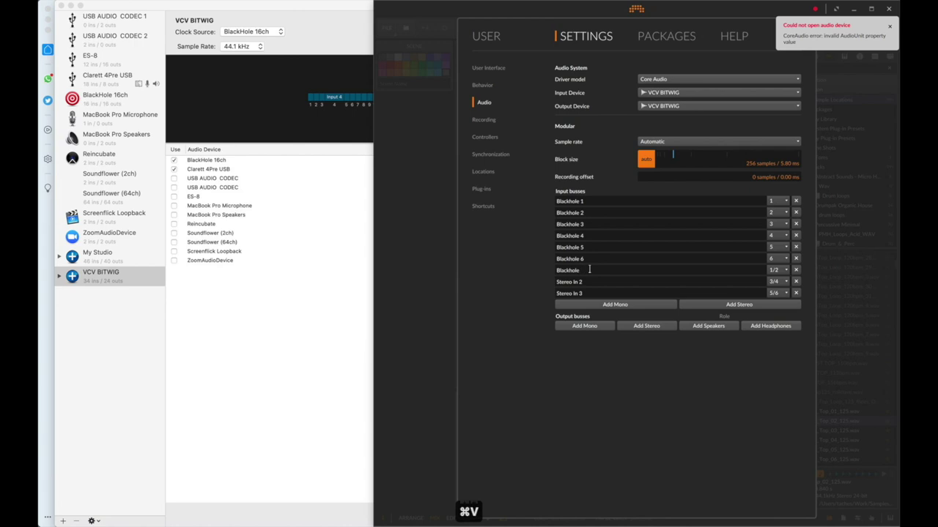
pyautogui.write('1+2')
pyautogui.click(593, 279)
pyautogui.press('super+a')
pyautogui.press('super+v')
pyautogui.write('3_4')
pyautogui.press('BackSpace')
pyautogui.press('BackSpace')
pyautogui.write('+4')
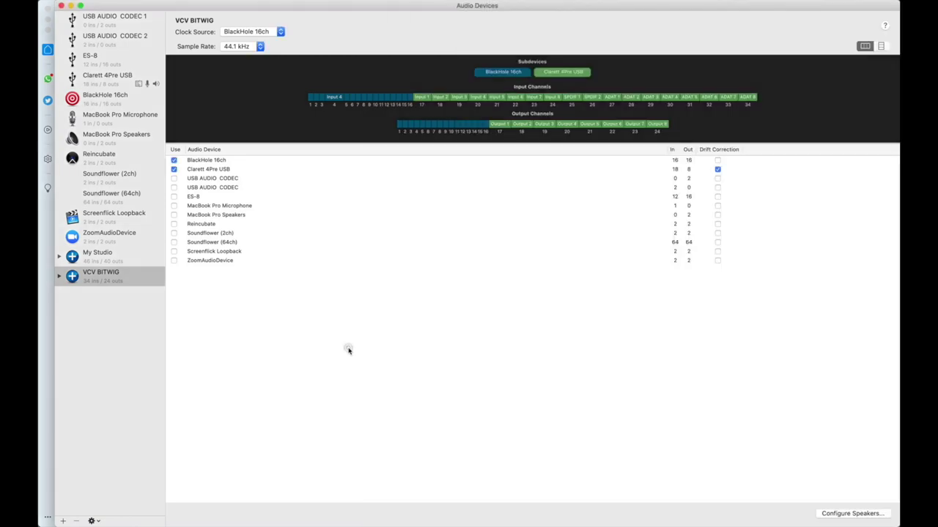
# Check the output channels in Audio MIDI Setup and add five mono output busses in Bitwig Studio.
pyautogui.click(348, 350)
pyautogui.click(325, 510)
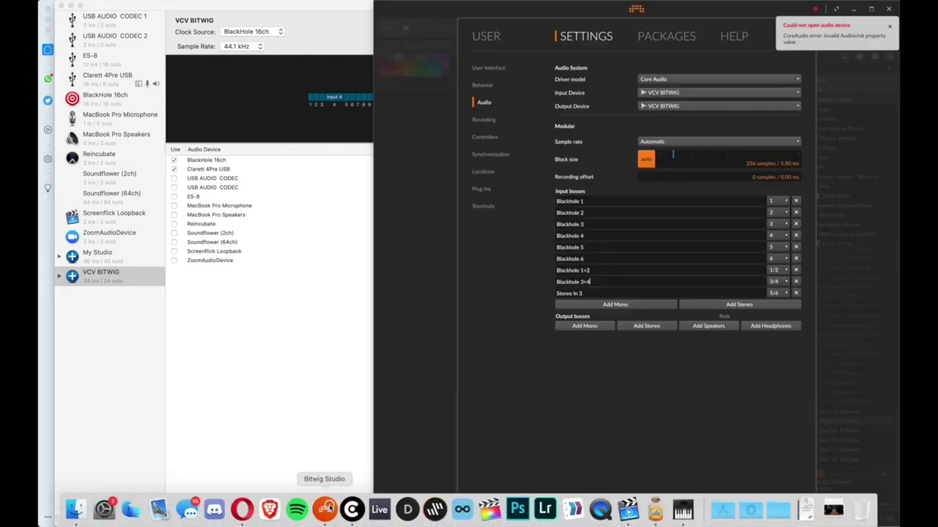
pyautogui.click(584, 327)
pyautogui.click(586, 337)
pyautogui.click(588, 349)
pyautogui.click(591, 360)
pyautogui.click(591, 371)
# Rename the first mono output bus as Blackhole 1.
pyautogui.doubleClick(594, 326)
pyautogui.press('super+v')
pyautogui.press('BackSpace')
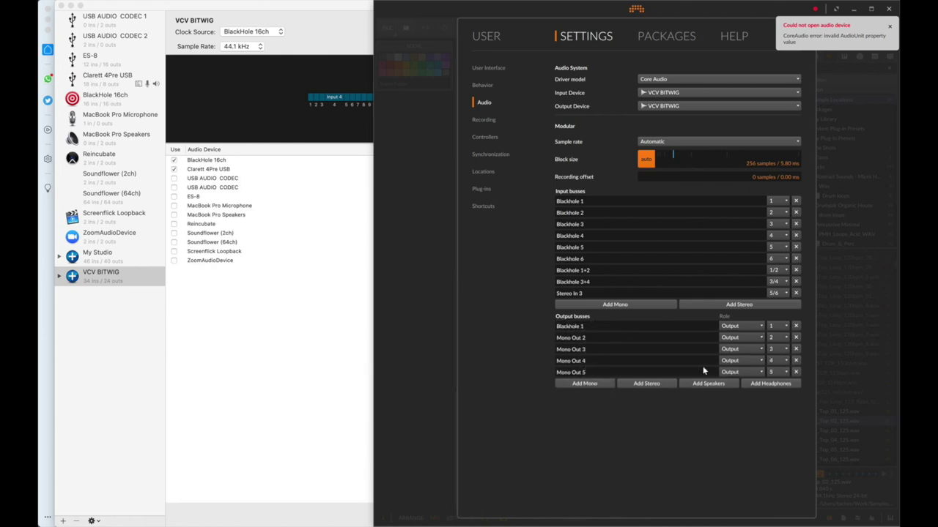
# Add a stereo output bus on channels 1/2 and name it Blackhole 1+2.
pyautogui.click(650, 386)
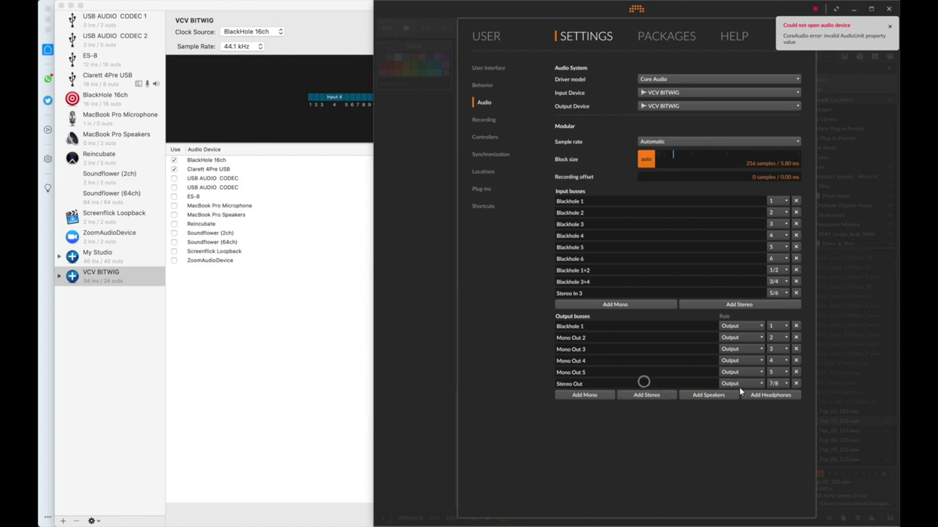
pyautogui.click(776, 384)
pyautogui.click(775, 395)
pyautogui.doubleClick(622, 386)
pyautogui.press('super+v')
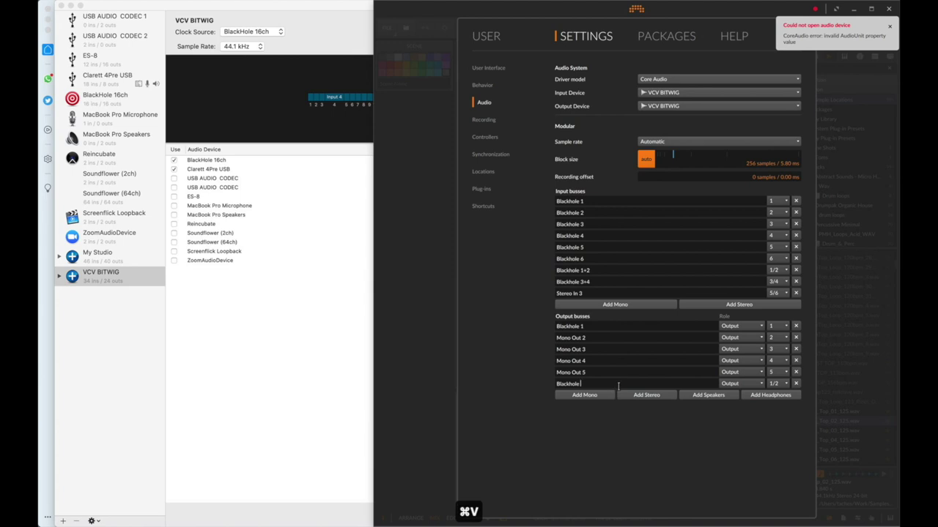
pyautogui.write('1+2')
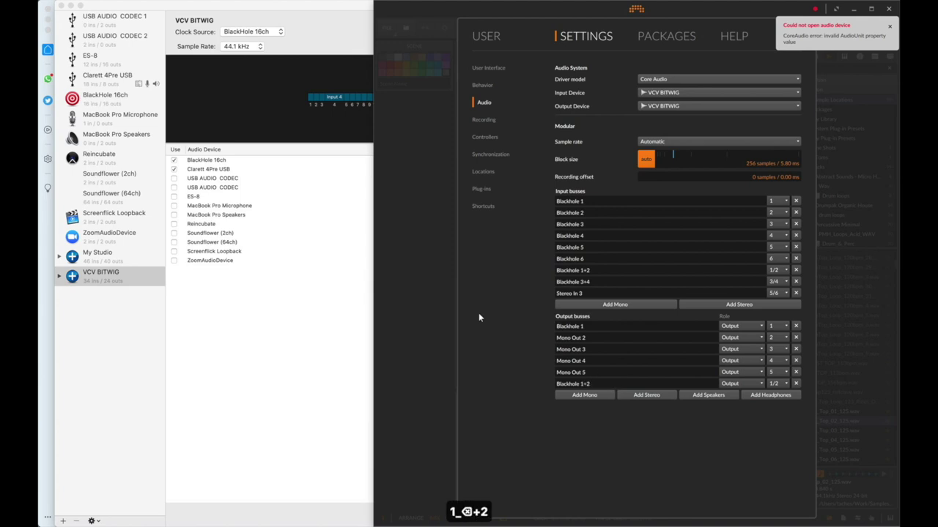
# Check the Clarett output channels in Audio MIDI Setup, and add a speakers output bus on channels 17/18 in Bitwig Studio.
pyautogui.click(308, 300)
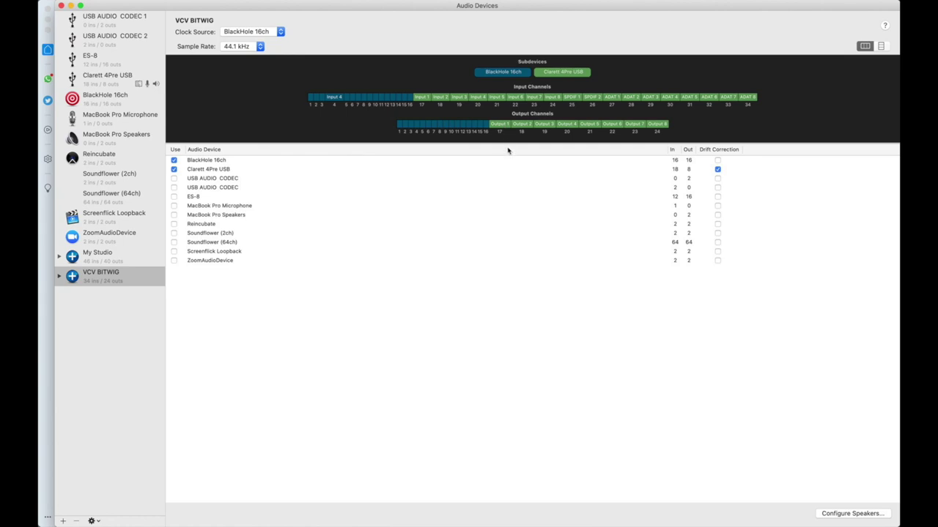
pyautogui.click(442, 260)
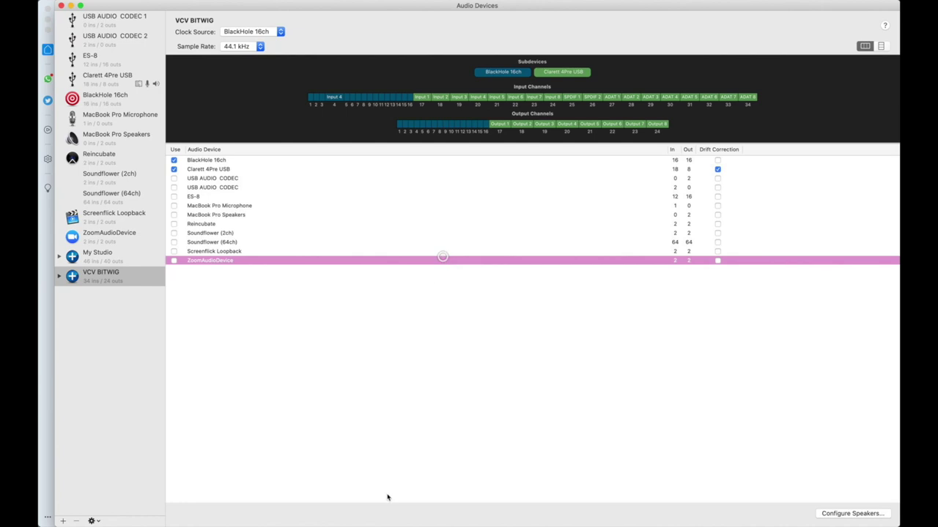
pyautogui.click(326, 509)
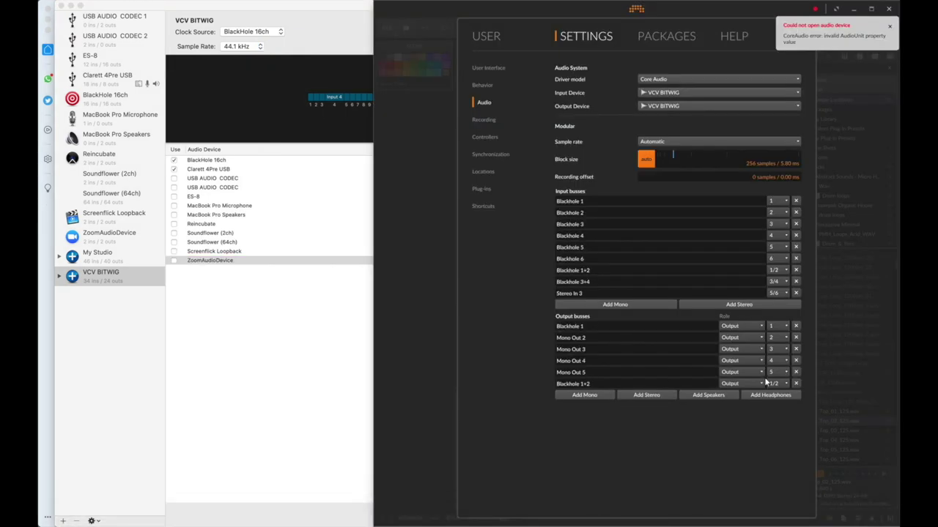
pyautogui.click(711, 396)
pyautogui.click(774, 394)
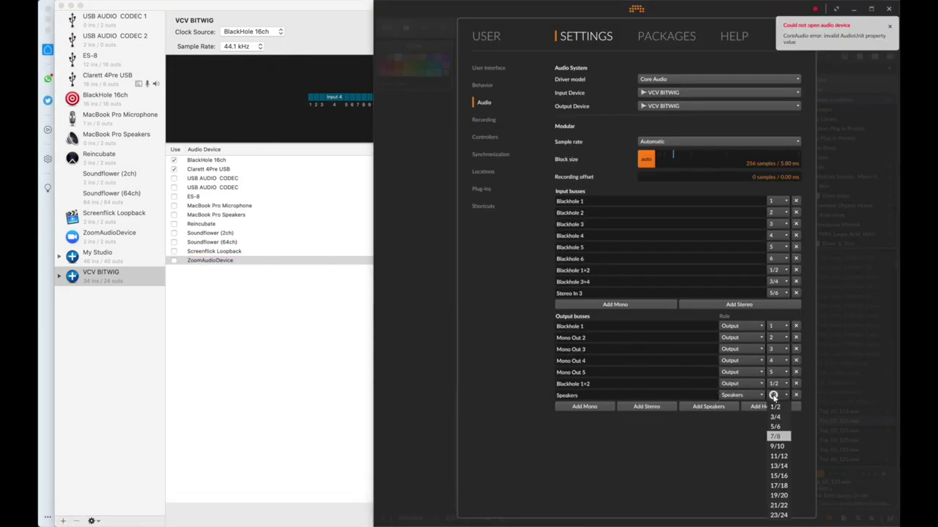
pyautogui.click(779, 486)
# Rename the speakers output bus as iLoud Micro Monitors.
pyautogui.click(597, 392)
pyautogui.press('super+a')
pyautogui.write('iLOud_')
pyautogui.press('BackSpace')
pyautogui.press('BackSpace')
pyautogui.press('BackSpace')
pyautogui.press('BackSpace')
pyautogui.write('oud Micro Monito')
pyautogui.write('4r')
pyautogui.press('BackSpace')
pyautogui.press('BackSpace')
pyautogui.write('rs')
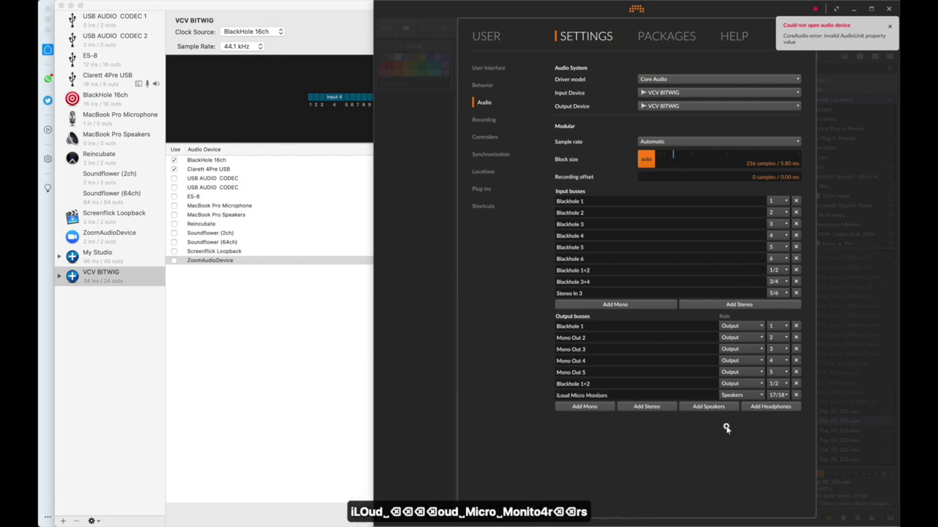
# Recheck the VCV BITWIG output channels in Audio MIDI Setup, and set Bitwig Studio's output and input devices to My Studio.
pyautogui.click(260, 422)
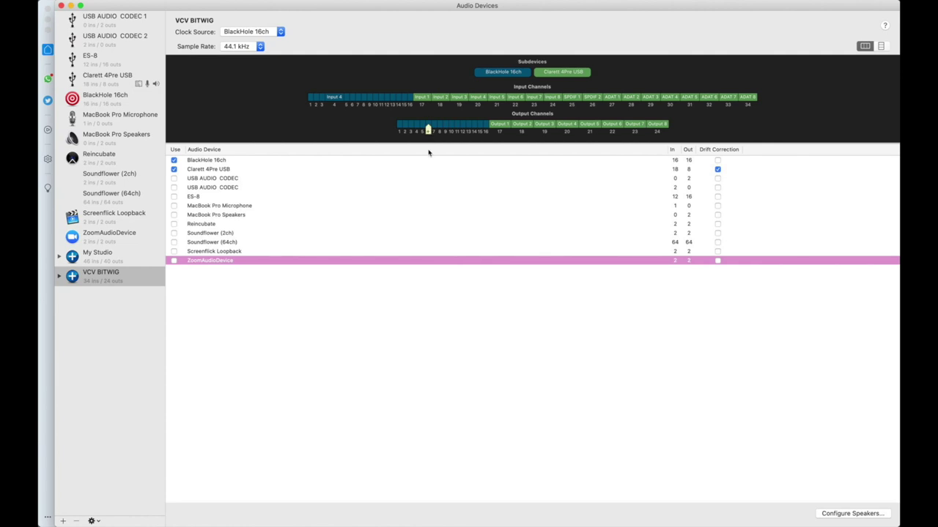
pyautogui.click(326, 515)
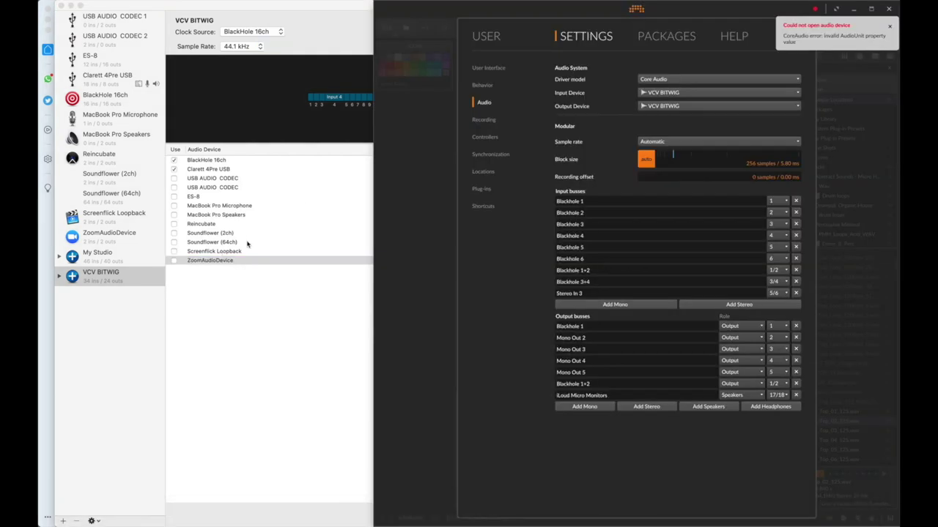
pyautogui.click(666, 104)
pyautogui.click(672, 223)
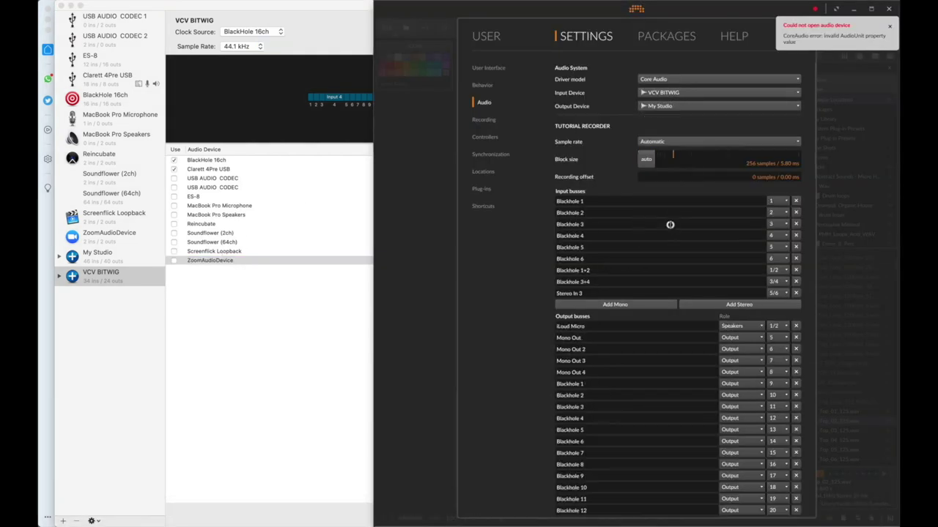
pyautogui.click(664, 93)
pyautogui.click(666, 210)
# Compare the My Studio device's channel layout in Audio MIDI Setup with its input and output busses in Bitwig Studio's audio settings.
pyautogui.click(246, 365)
pyautogui.click(103, 255)
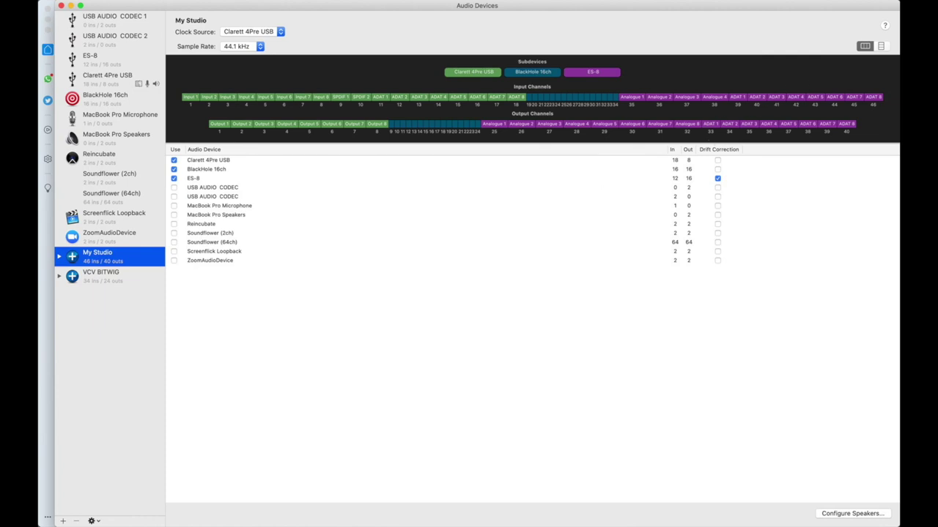
pyautogui.moveTo(297, 521)
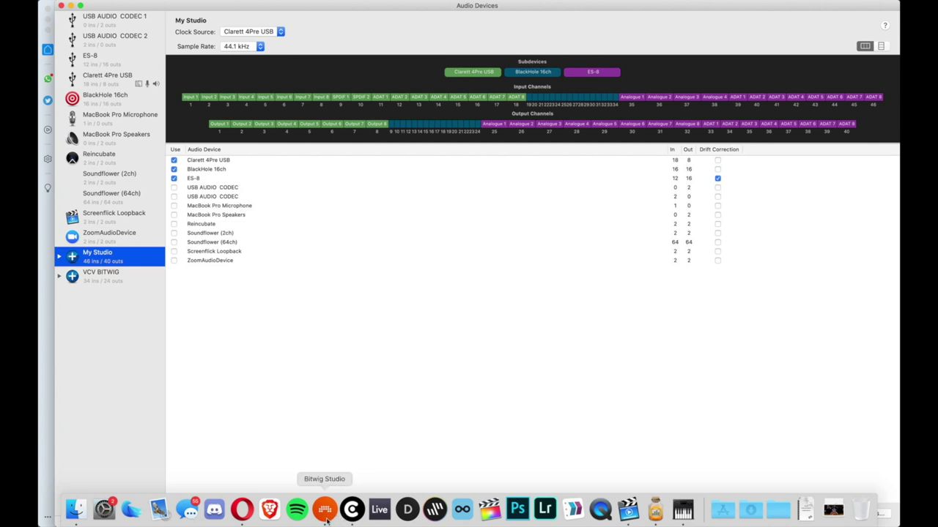
pyautogui.click(326, 510)
pyautogui.scroll(-5, 638, 246)
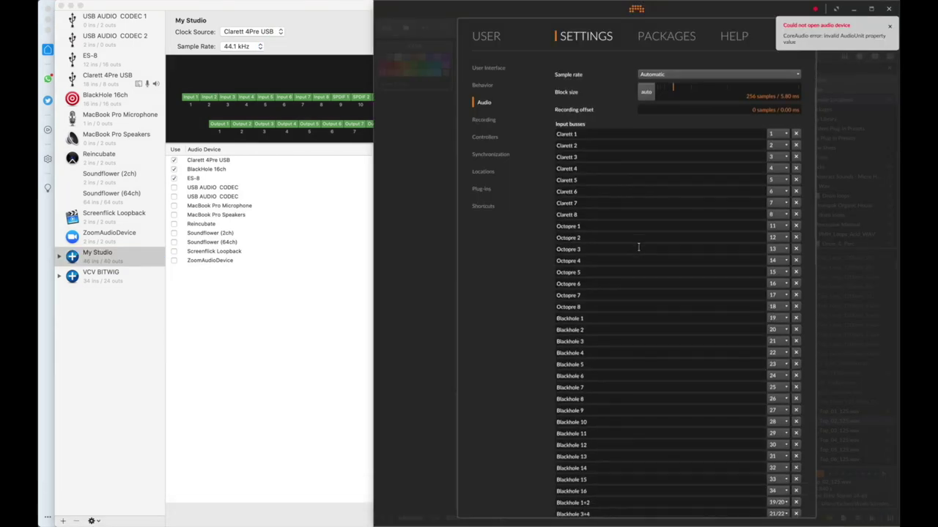
pyautogui.scroll(-8, 651, 324)
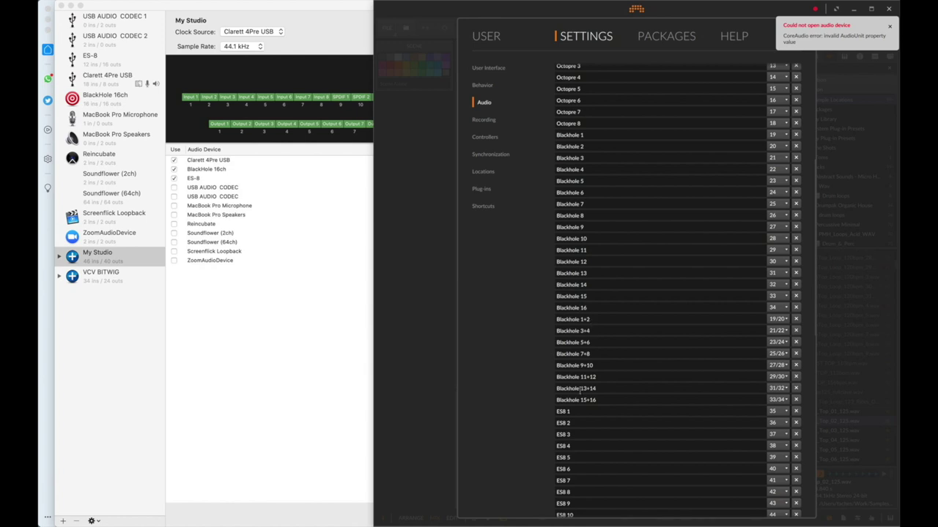
pyautogui.scroll(-15, 570, 400)
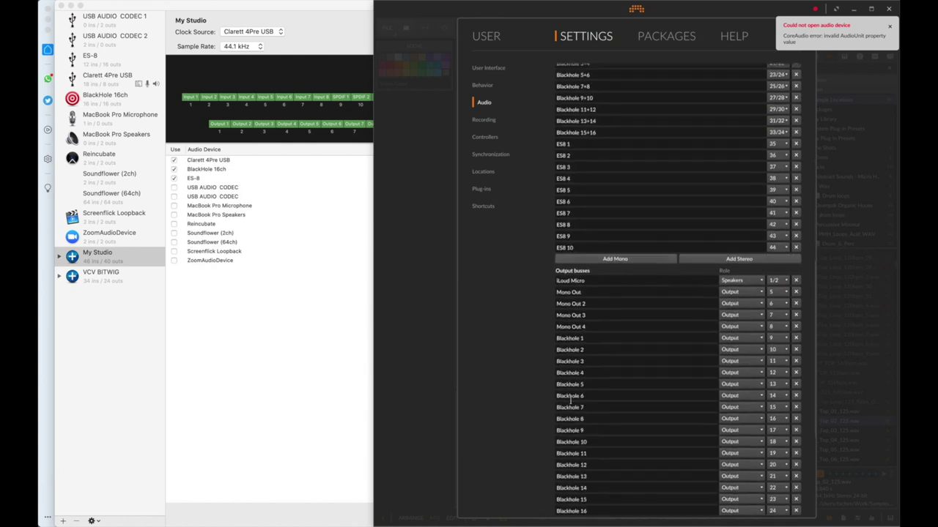
pyautogui.scroll(-1, 583, 382)
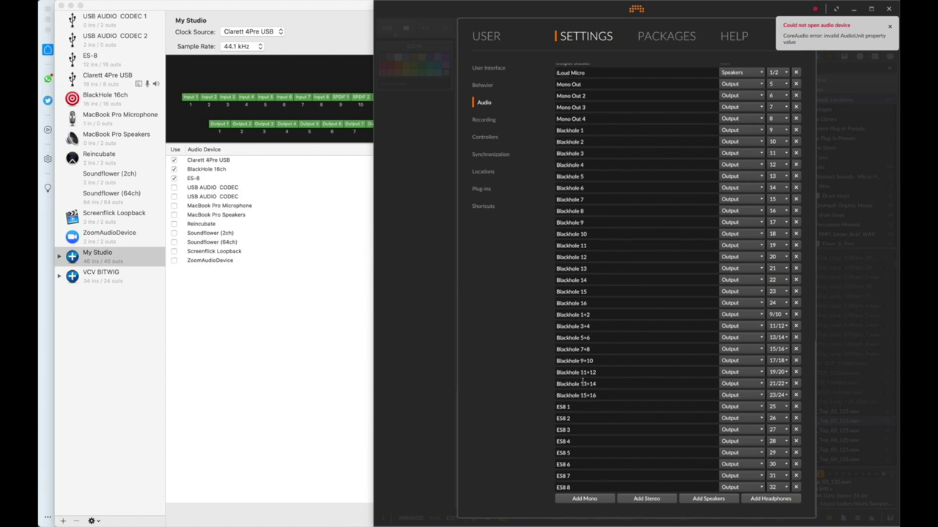
pyautogui.click(889, 26)
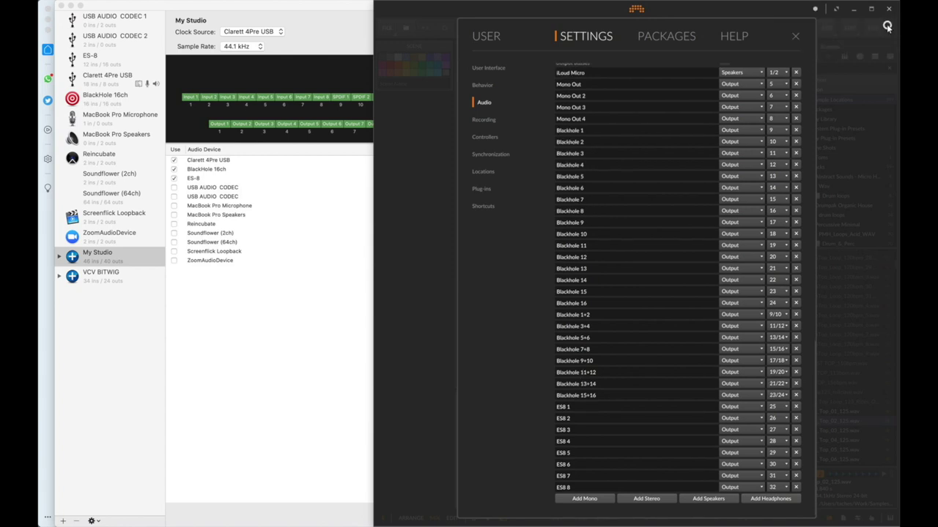
pyautogui.click(796, 37)
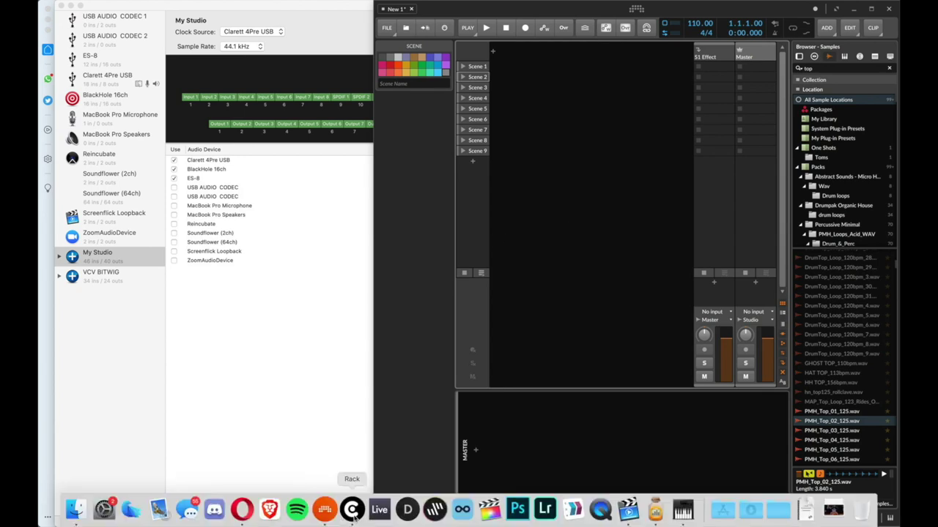
# Switch to VCV Rack and add an AUDIO-16 module found by searching for audio-16.
pyautogui.click(352, 509)
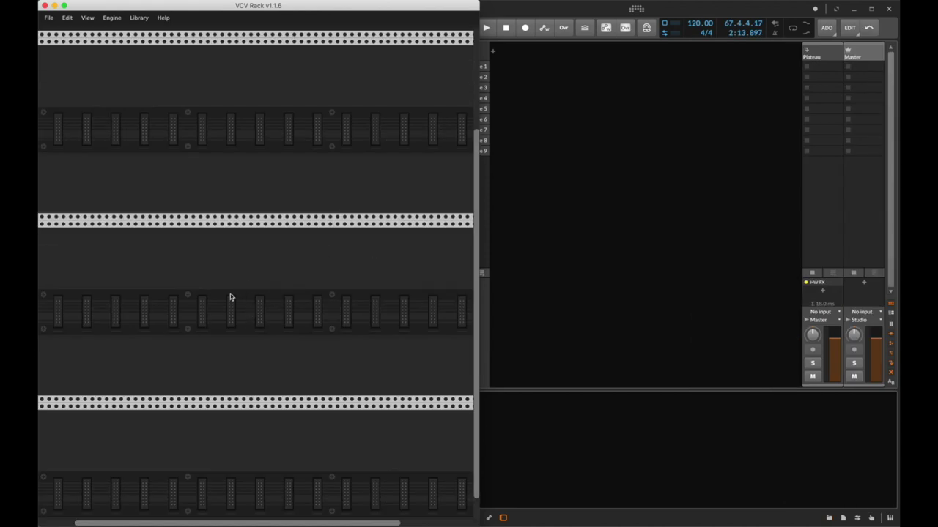
pyautogui.rightClick(230, 296)
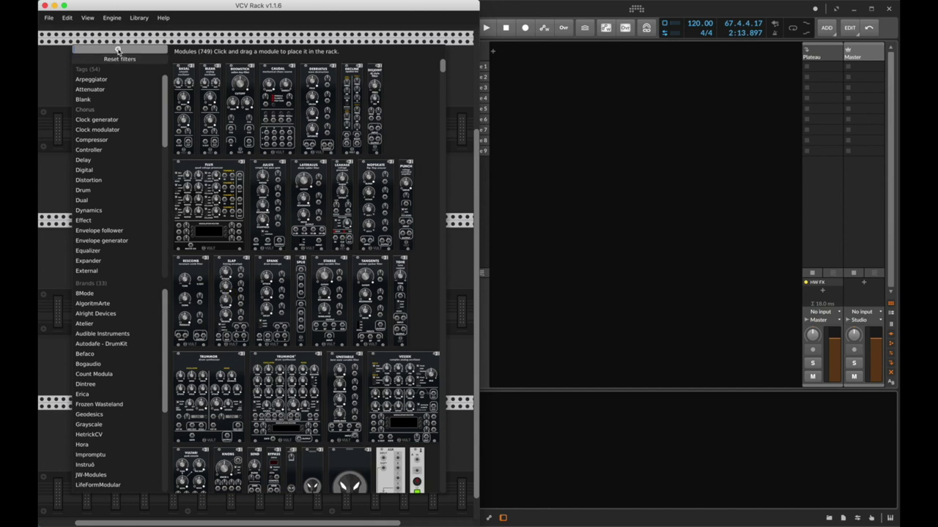
pyautogui.write('audio-16')
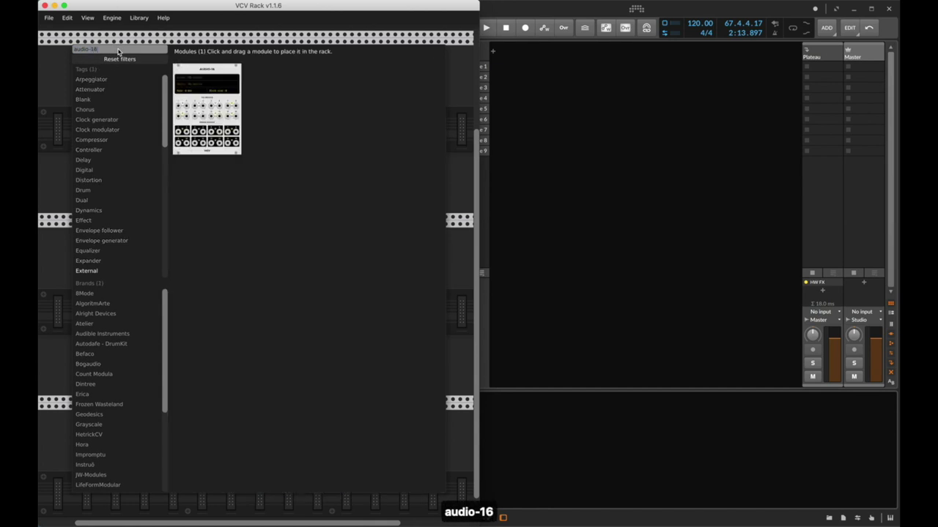
pyautogui.click(211, 121)
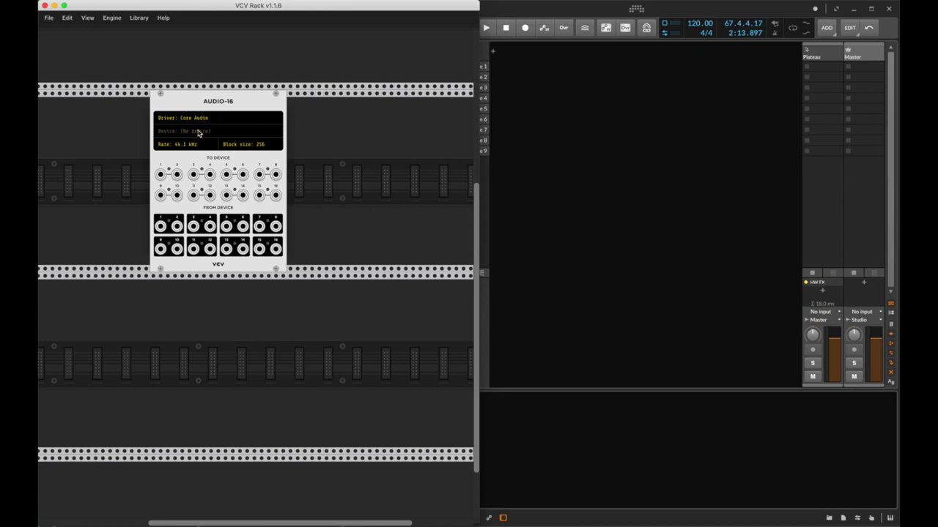
# Set the AUDIO-16 module's device to BlackHole 16ch (1-16 in, 1-16 out) and move the module one row down.
pyautogui.click(192, 136)
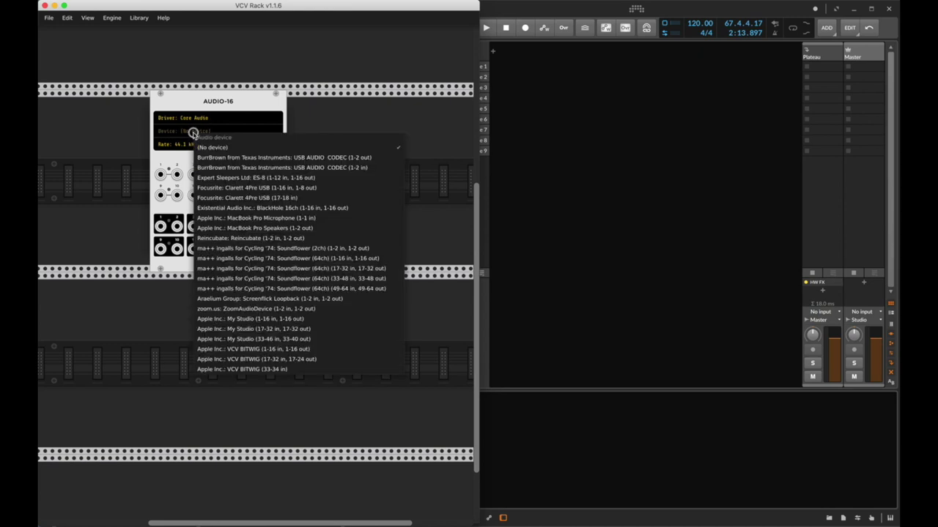
pyautogui.click(292, 210)
pyautogui.moveTo(211, 93); pyautogui.dragTo(244, 317)
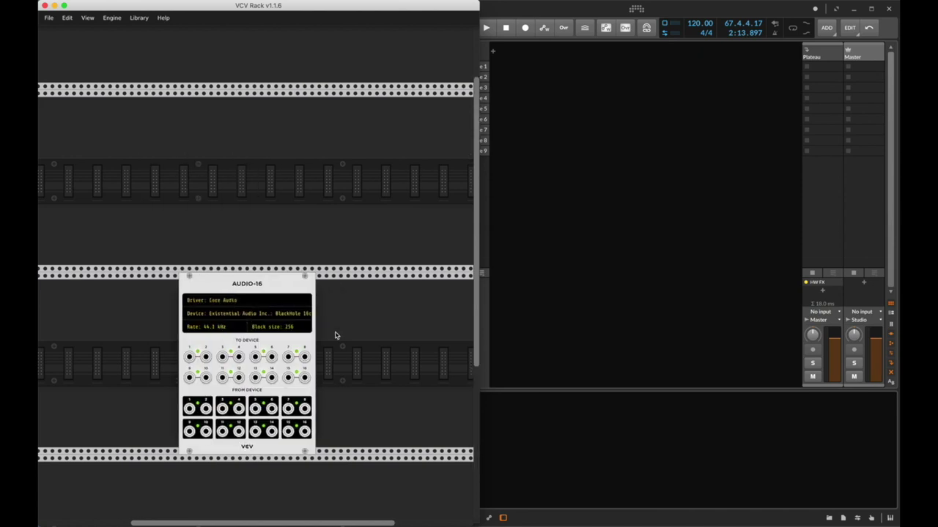
# Bring Bitwig Studio forward beside VCV Rack, keeping the AUDIO-16 module and the empty rack space next to it in view.
pyautogui.click(597, 237)
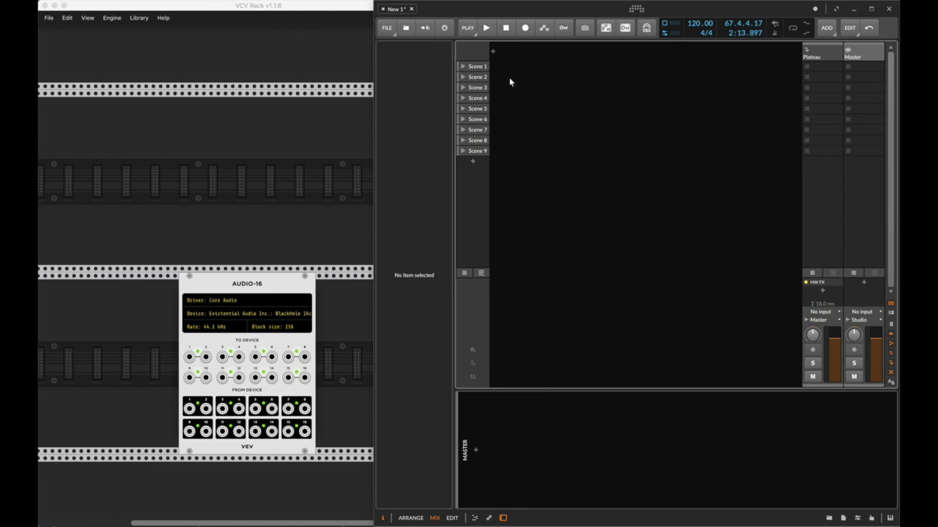
pyautogui.scroll(-3, 161, 271)
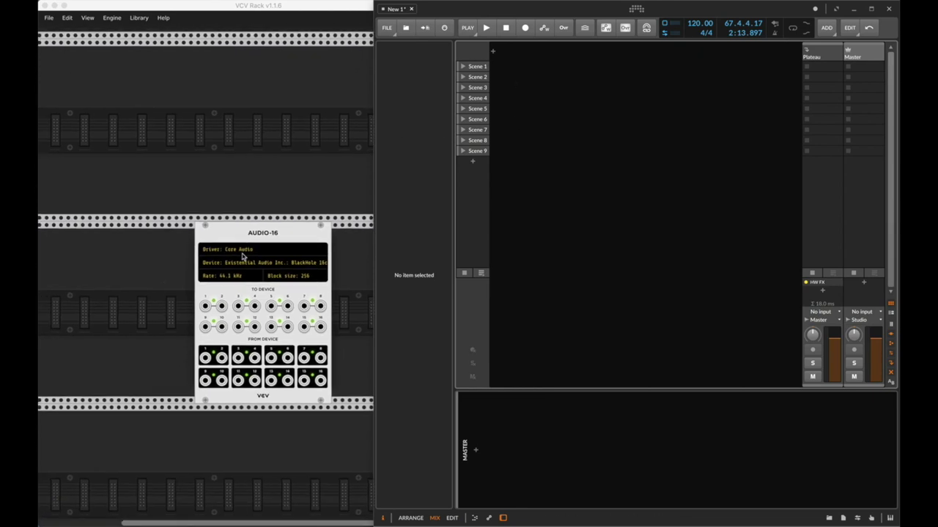
pyautogui.hscroll(-3, 178, 270)
pyautogui.scroll(-1, 177, 269)
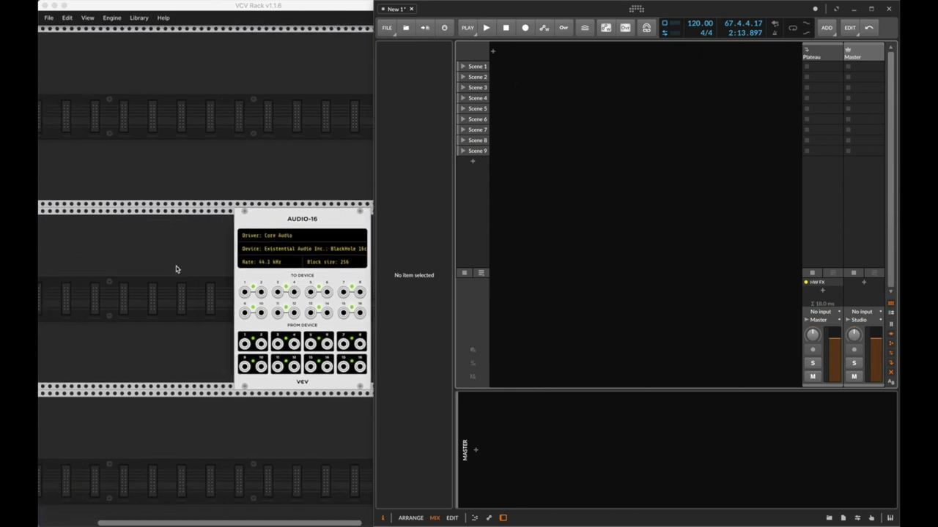
# In VCV Rack, add a macro oscillator 2 found by searching for plait beside AUDIO-16 and patch its OUT to TO DEVICE 1.
pyautogui.rightClick(111, 285)
pyautogui.press('p')
pyautogui.press('l')
pyautogui.press('a')
pyautogui.press('i')
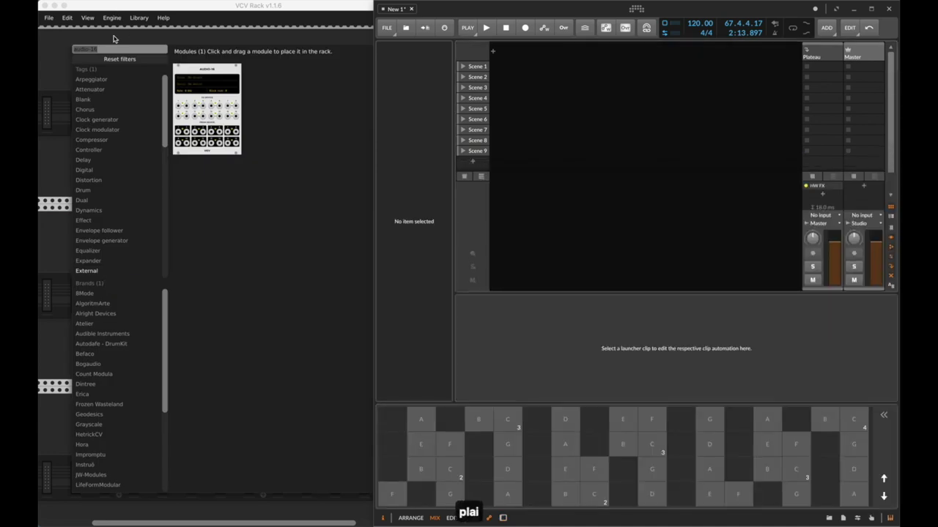
pyautogui.click(119, 46)
pyautogui.write('plait')
pyautogui.moveTo(192, 110); pyautogui.dragTo(194, 350)
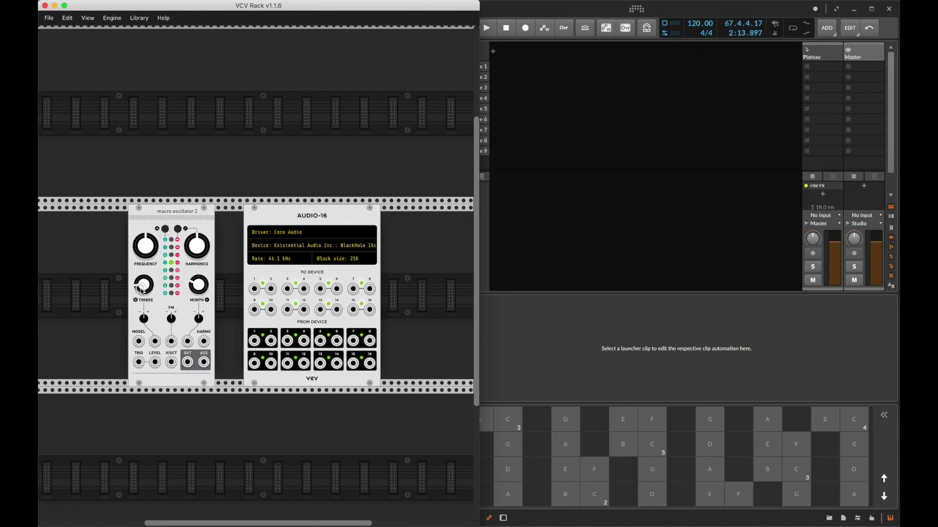
pyautogui.moveTo(188, 364); pyautogui.dragTo(254, 288)
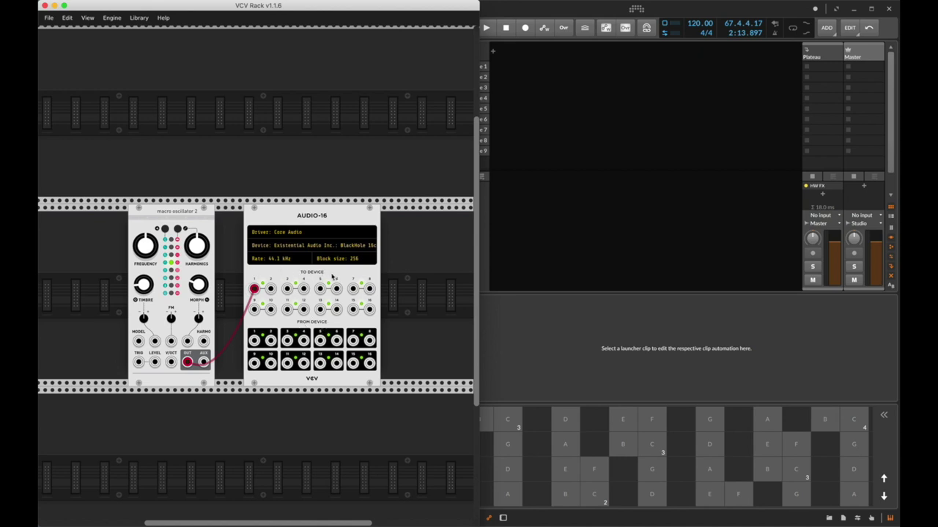
# Switch to Bitwig Studio, create an audio track with Blackhole 1 as its input and arm it for recording.
pyautogui.click(535, 327)
pyautogui.press('p')
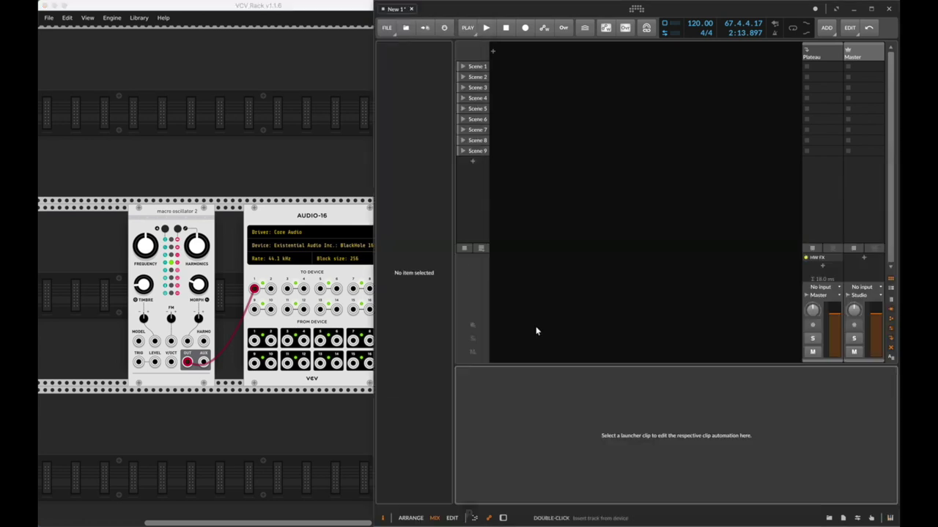
pyautogui.press('super+t')
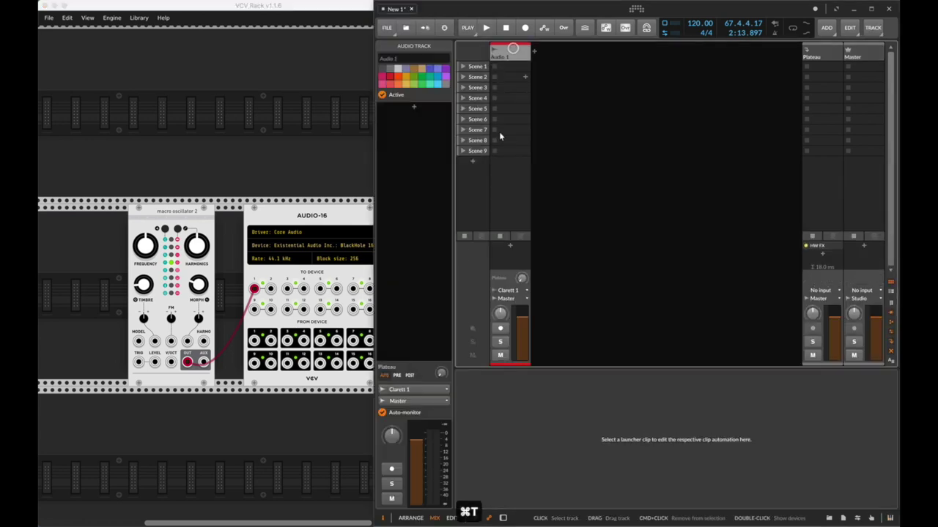
pyautogui.click(401, 393)
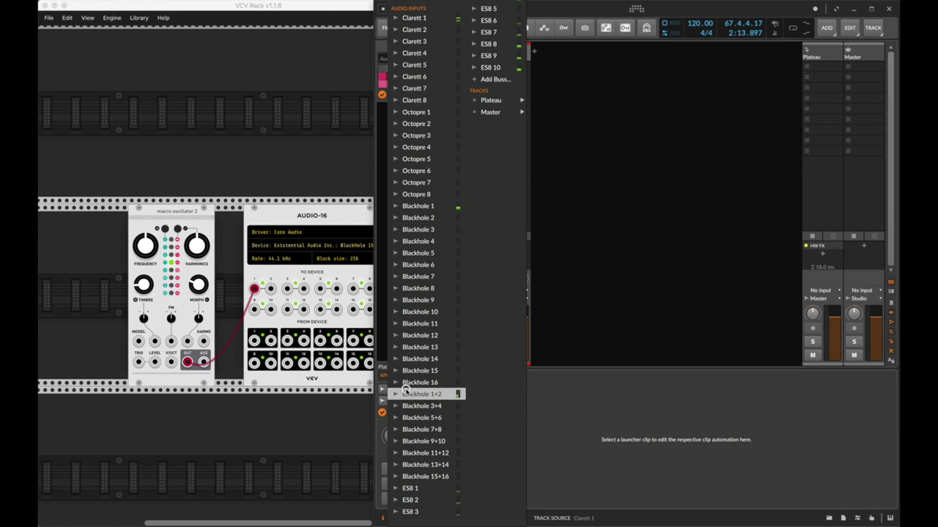
pyautogui.click(432, 209)
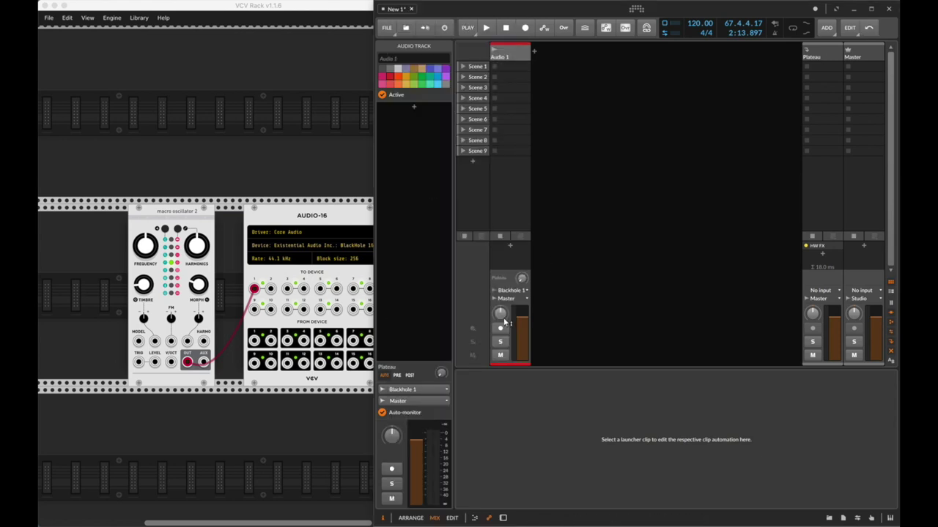
pyautogui.click(501, 328)
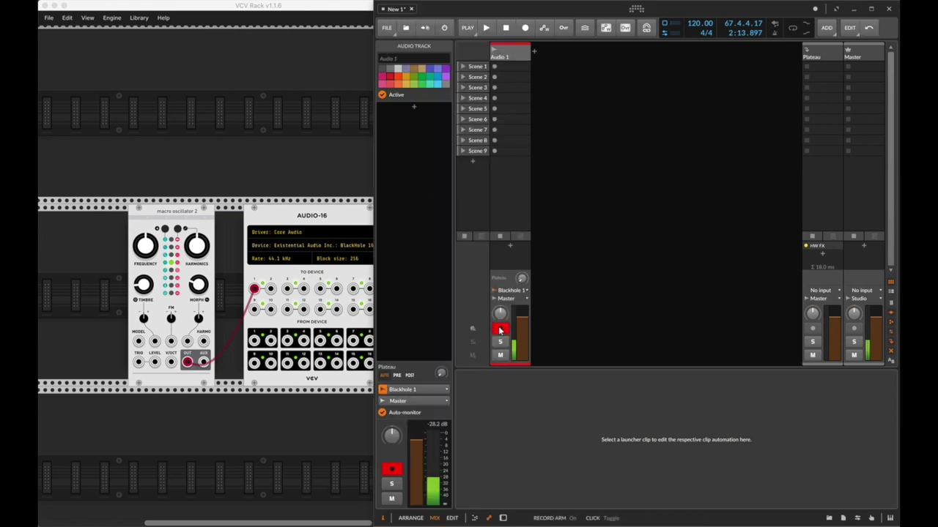
# Try out the macro oscillator 2's Timbre in VCV Rack and unplug its cable from AUDIO-16's TO DEVICE 1.
pyautogui.click(146, 293)
pyautogui.moveTo(145, 282)
pyautogui.mouseDown()
pyautogui.moveTo(145, 265)
pyautogui.moveTo(146, 298)
pyautogui.moveTo(144, 275)
pyautogui.moveTo(143, 286)
pyautogui.mouseUp()
pyautogui.click(591, 140)
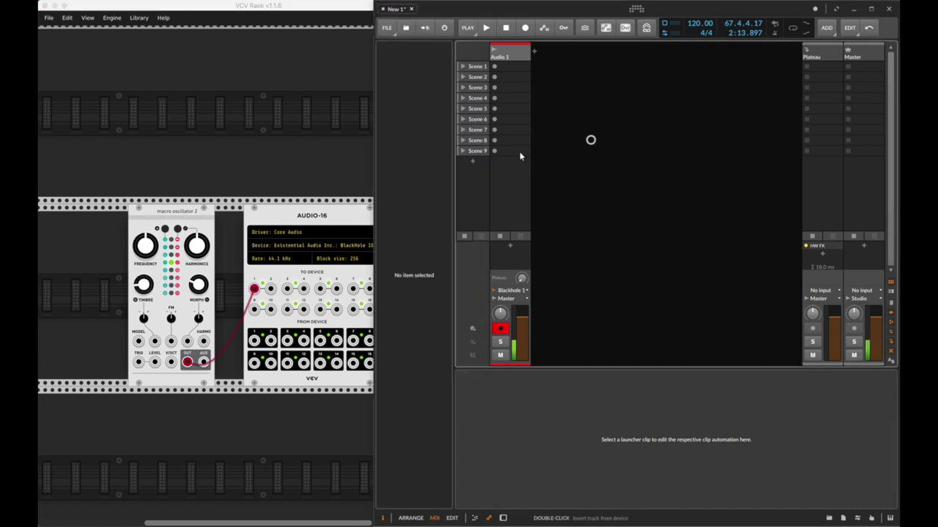
pyautogui.moveTo(253, 288); pyautogui.dragTo(233, 293)
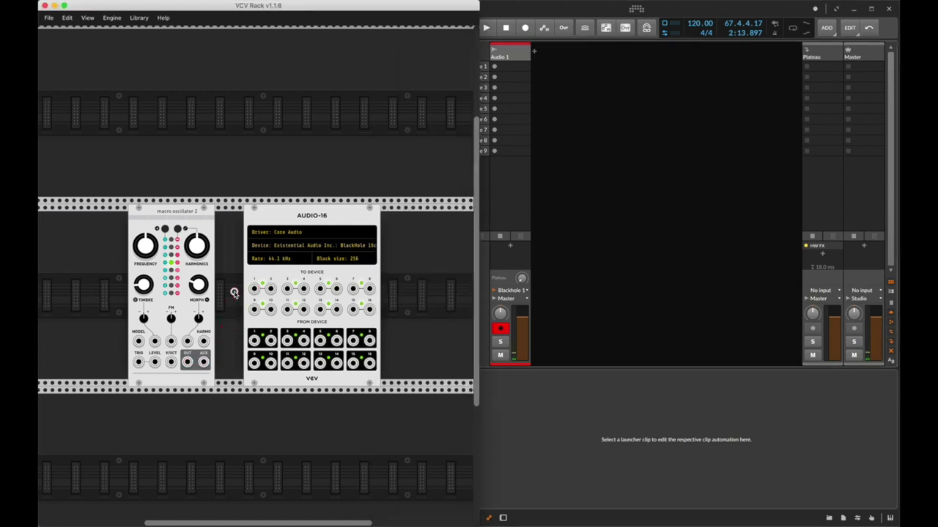
# In Bitwig Studio, place the PMH_Top_06_125.wav sample on a new track's first scene and delete the armed Blackhole 1 track.
pyautogui.click(524, 179)
pyautogui.click(517, 51)
pyautogui.press('b')
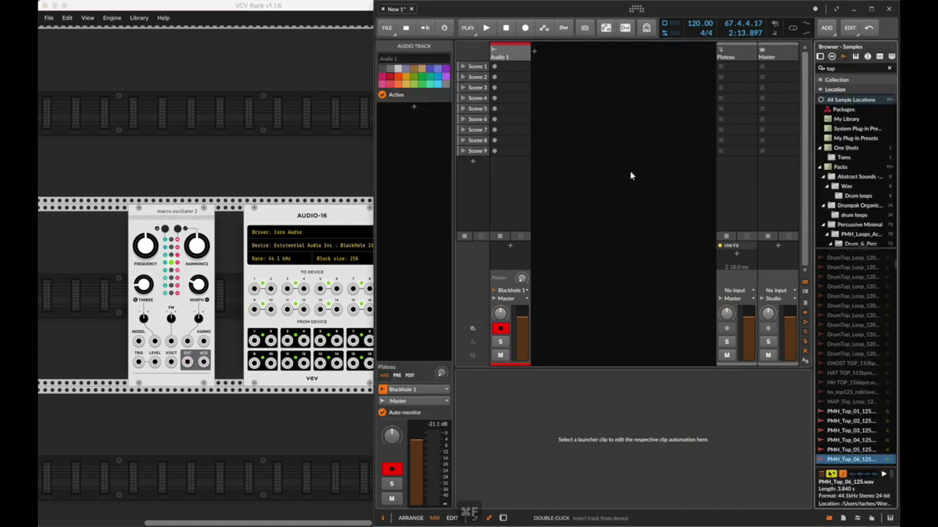
pyautogui.moveTo(831, 460); pyautogui.dragTo(540, 66)
pyautogui.click(513, 55)
pyautogui.press('BackSpace')
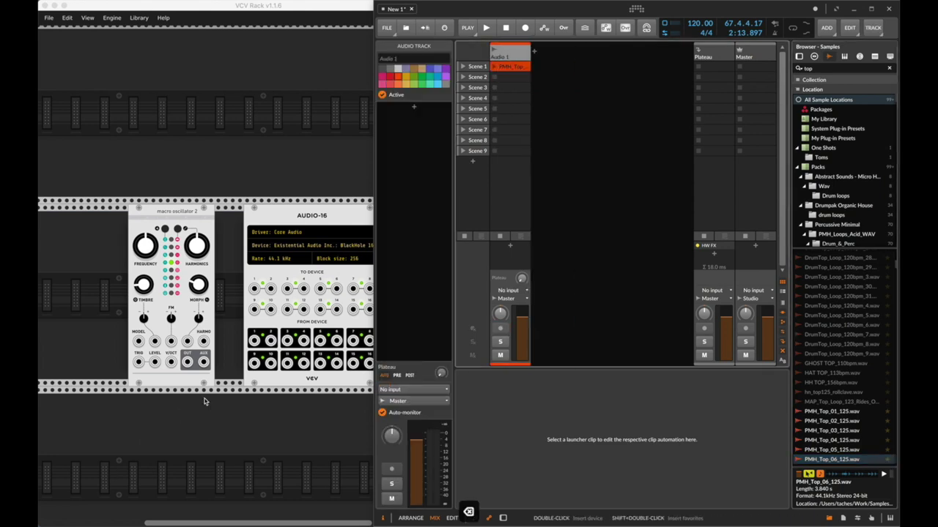
# Switch to VCV Rack and delete the macro oscillator 2 module from the rack.
pyautogui.hscroll(3, 179, 302)
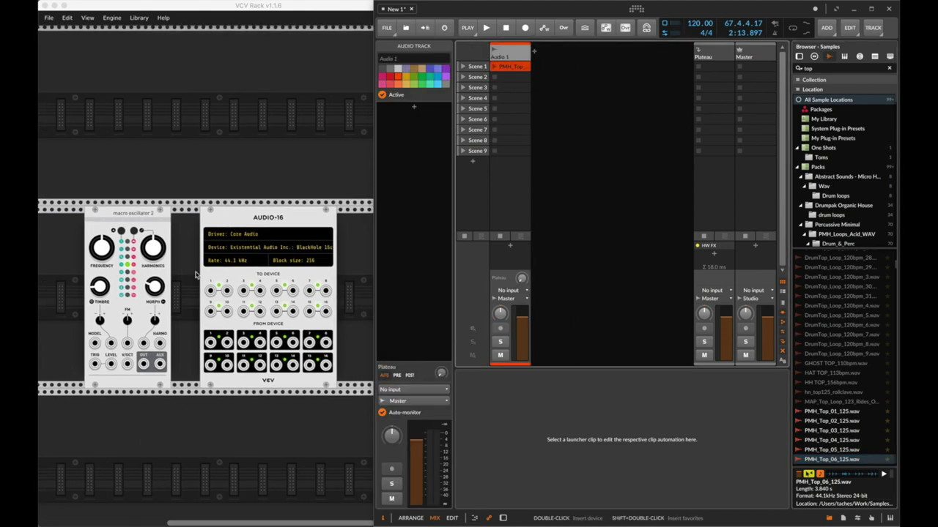
pyautogui.click(120, 220)
pyautogui.press('BackSpace')
# Add the VCV SCOPE module found by searching for scop and place it directly beside AUDIO-16.
pyautogui.hscroll(3, 120, 220)
pyautogui.rightClick(326, 256)
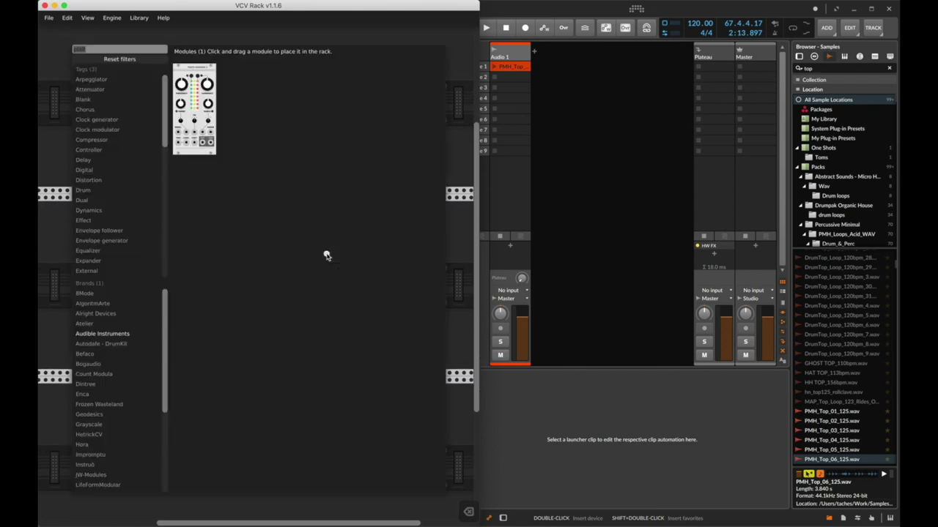
pyautogui.write('scop')
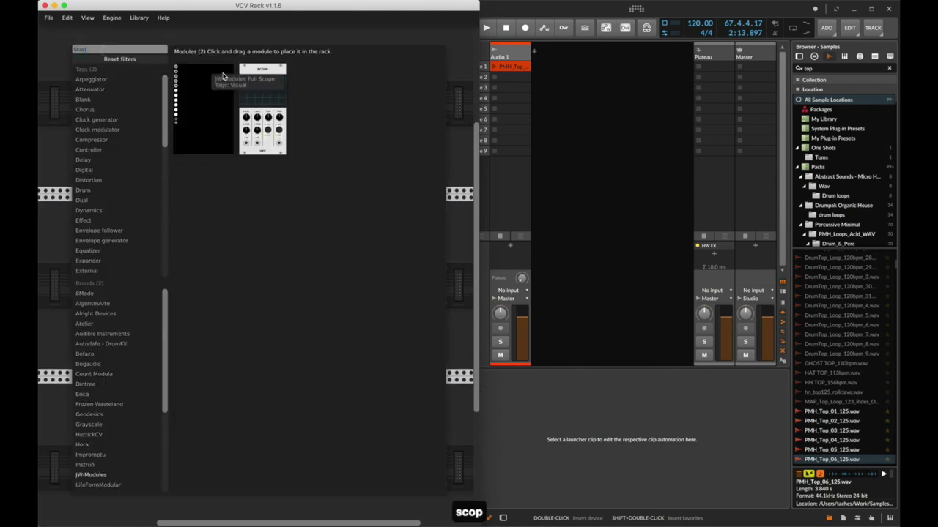
pyautogui.click(263, 103)
pyautogui.moveTo(331, 122); pyautogui.dragTo(275, 242)
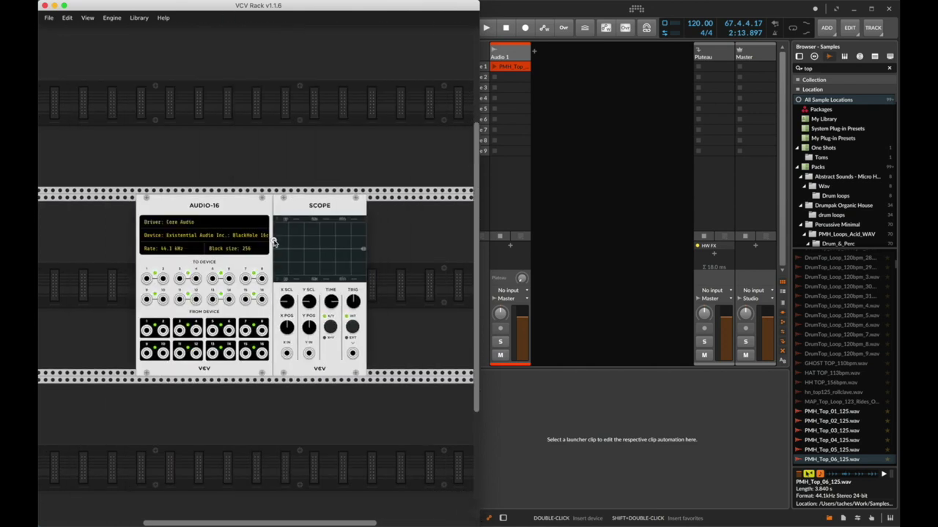
# In Bitwig Studio, launch the PMH_Top_06_125 clip on Audio 1 and set the track's output to Blackhole 1.
pyautogui.click(577, 20)
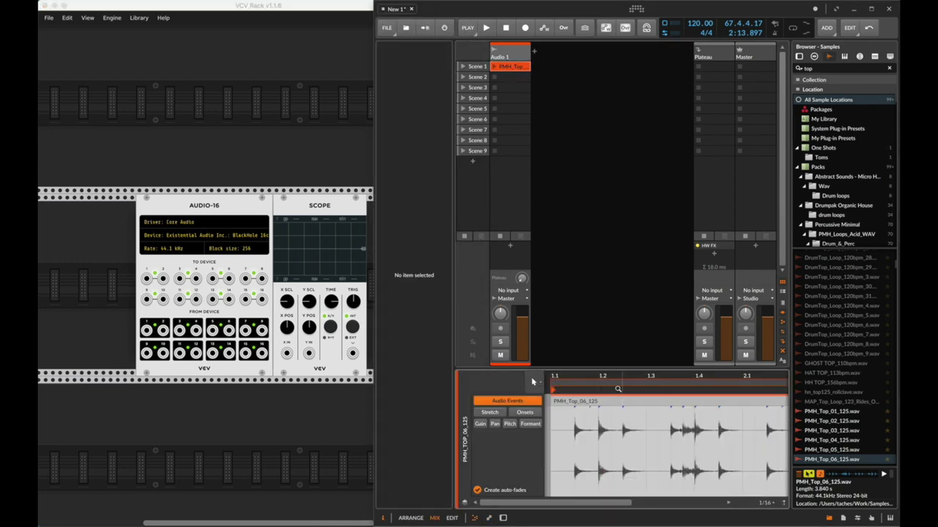
pyautogui.click(496, 67)
pyautogui.click(516, 50)
pyautogui.click(516, 50)
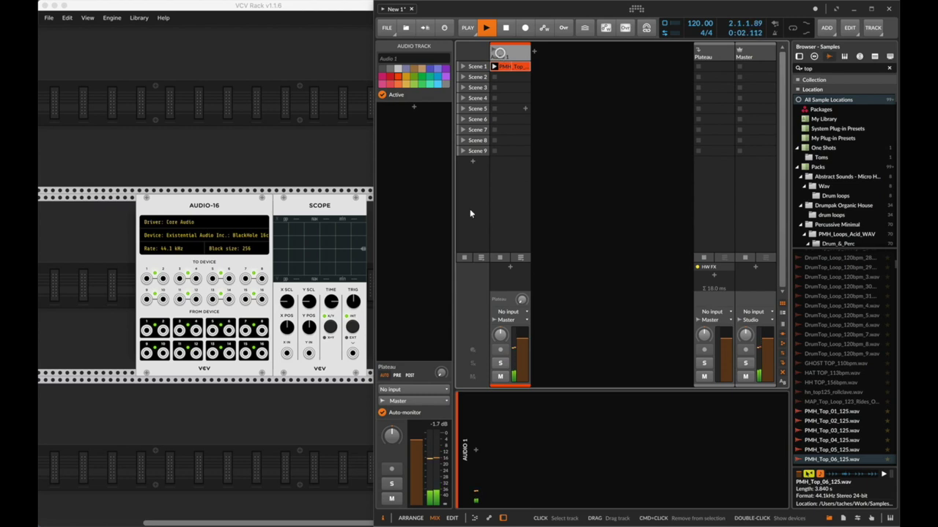
pyautogui.click(412, 400)
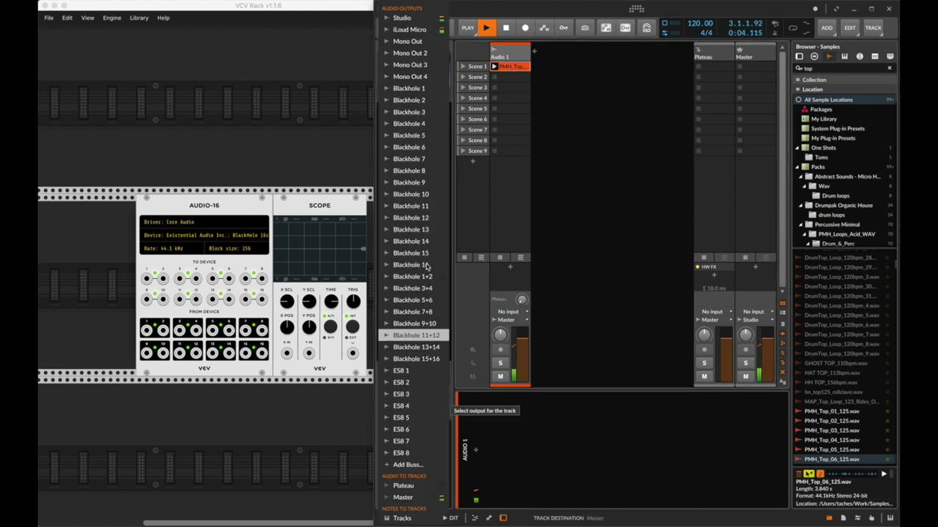
pyautogui.click(421, 89)
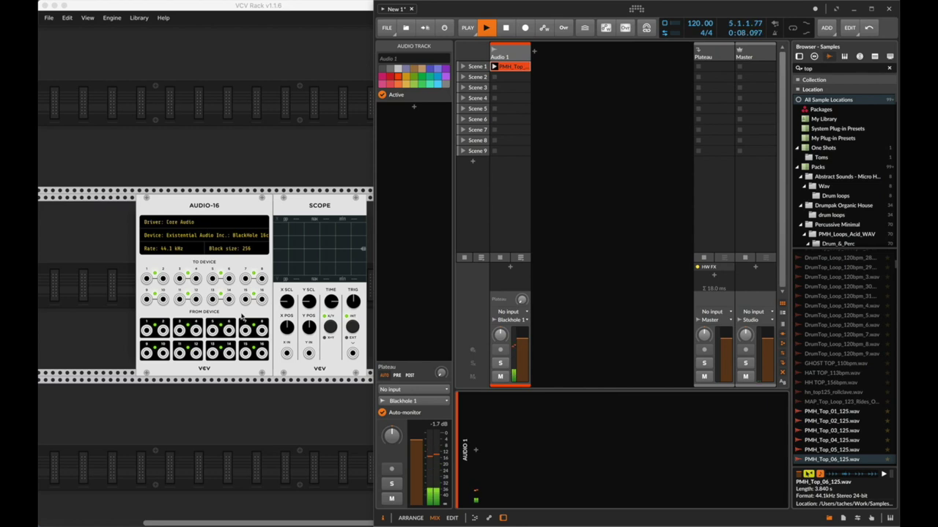
# Patch AUDIO-16's FROM DEVICE 1 to the SCOPE's X IN in VCV Rack and reset Audio 1's volume to 0.0 dB in Bitwig Studio.
pyautogui.click(150, 333)
pyautogui.moveTo(147, 331); pyautogui.dragTo(287, 353)
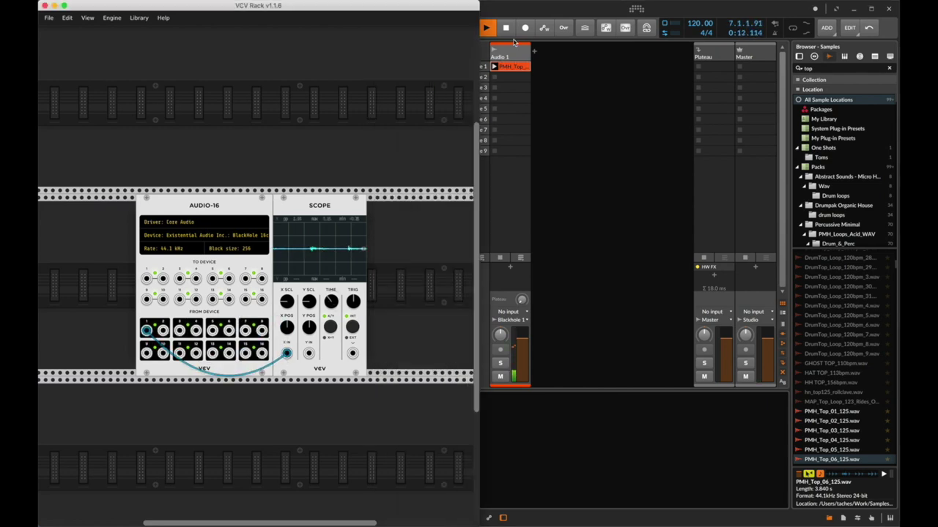
pyautogui.click(509, 331)
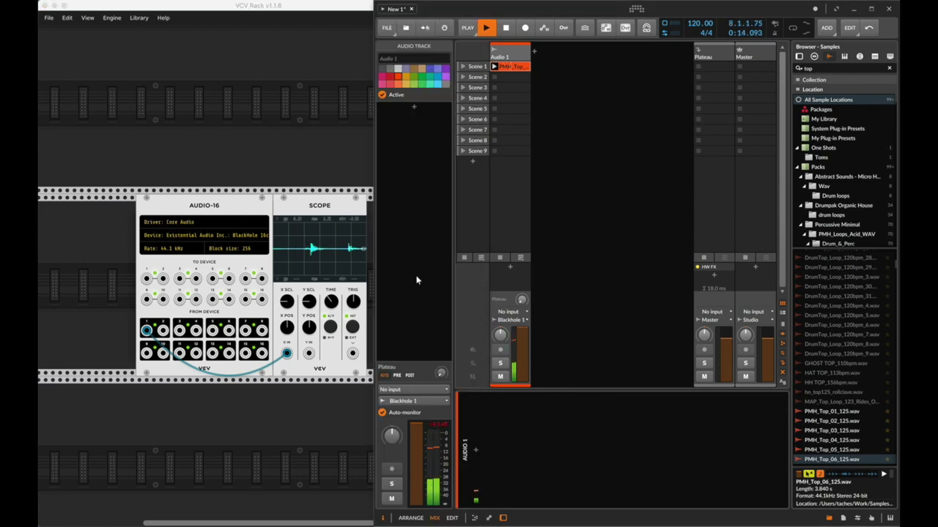
pyautogui.hscroll(2, 340, 289)
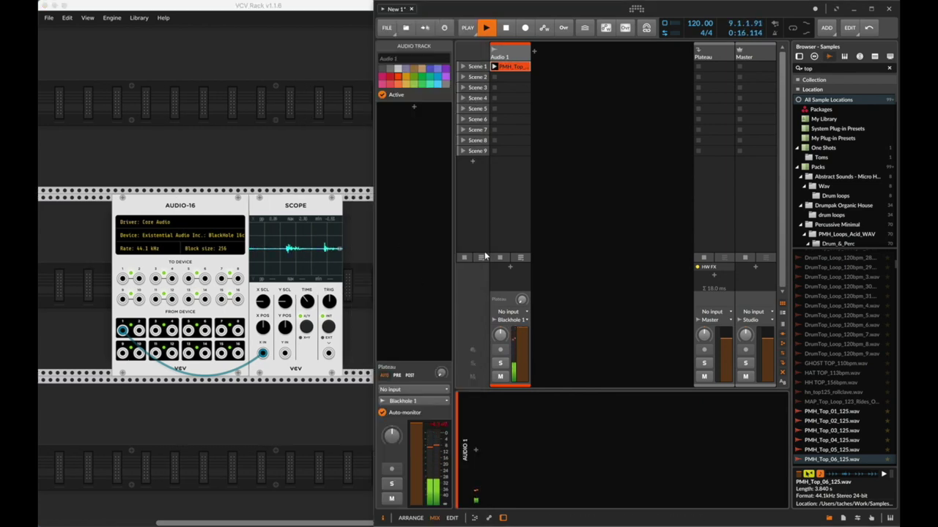
pyautogui.doubleClick(521, 344)
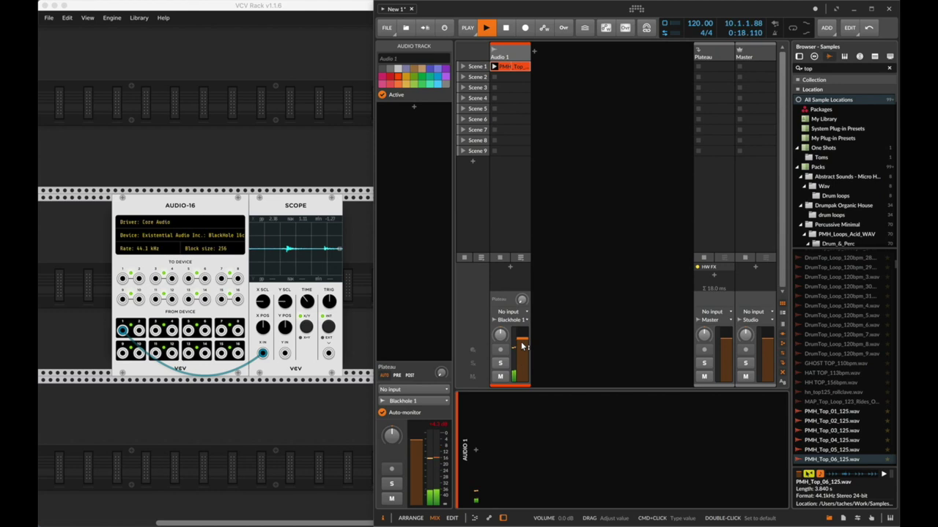
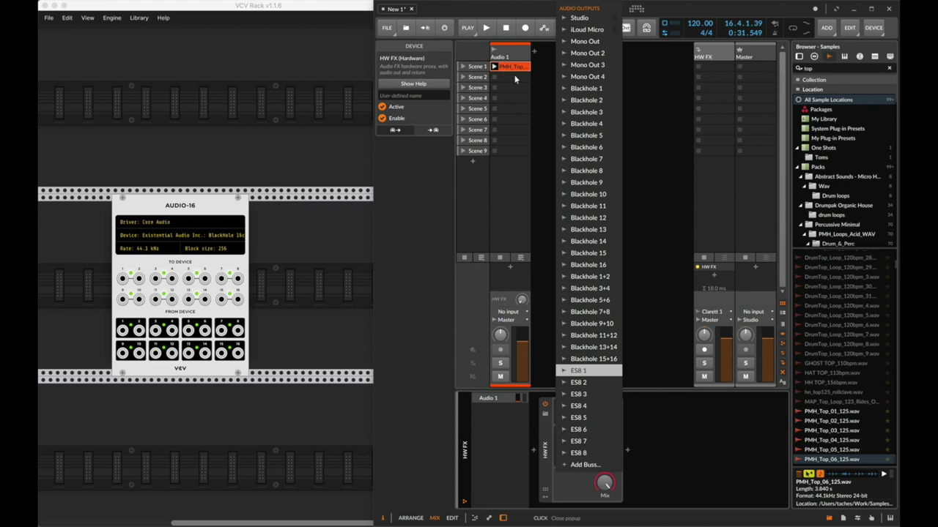
# Set the HW FX device's output to Blackhole 1+2 and its return input to Blackhole 3+4.
pyautogui.click(599, 278)
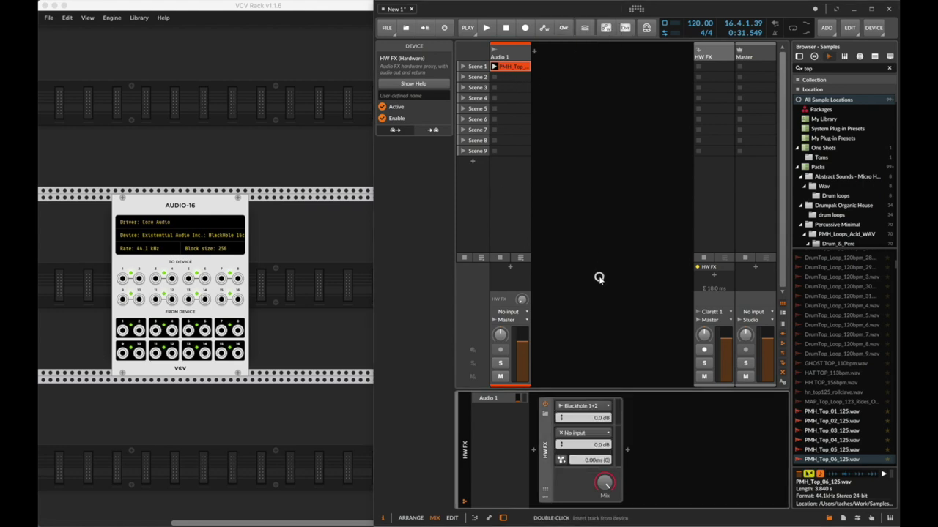
pyautogui.click(576, 434)
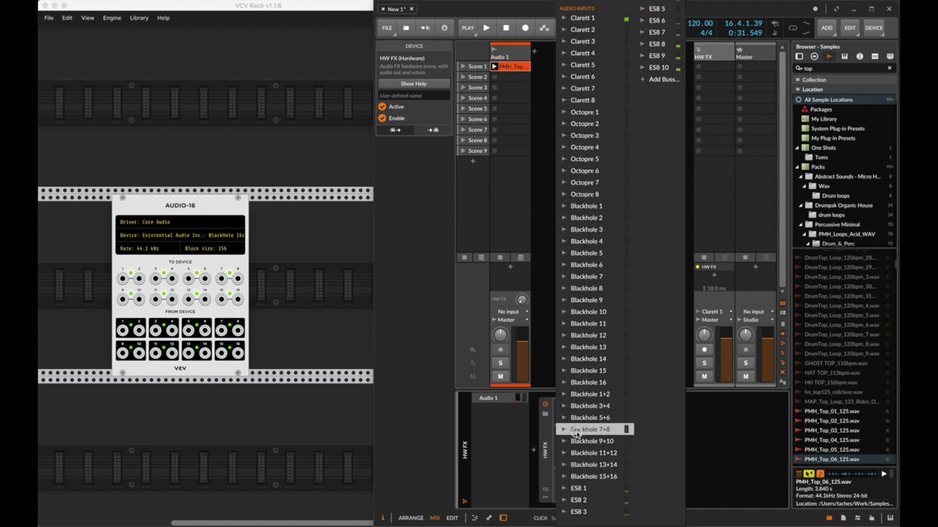
pyautogui.click(608, 406)
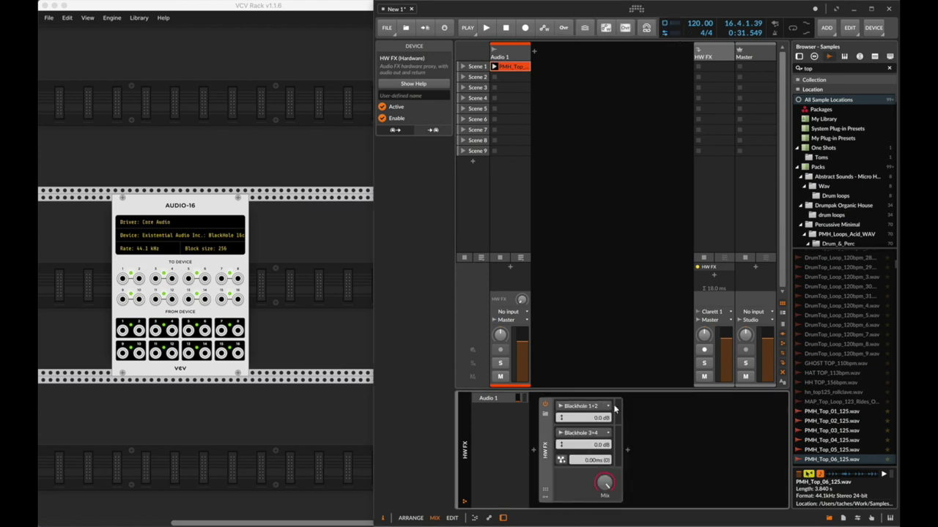
# Switch to VCV Rack and add the Valley Plateau reverb found by searching for plat directly beside AUDIO-16.
pyautogui.rightClick(274, 258)
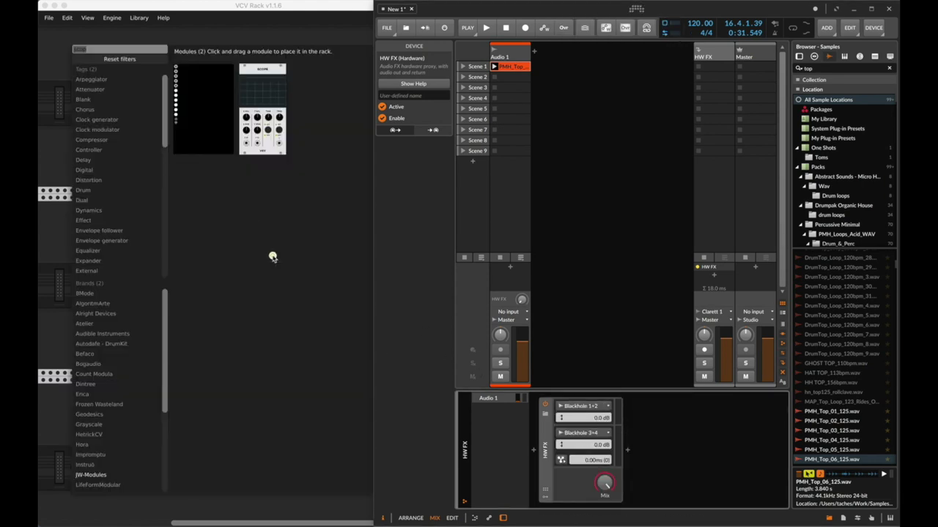
pyautogui.write('plat')
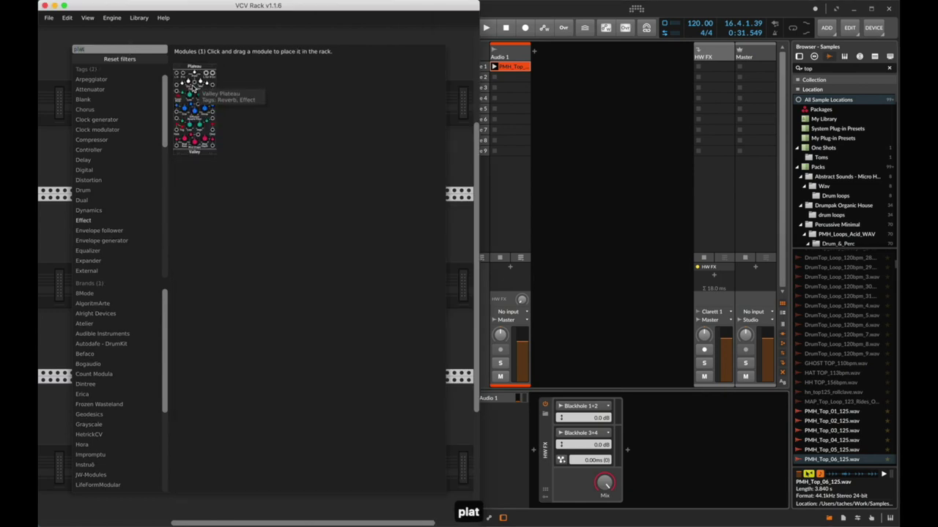
pyautogui.moveTo(194, 88); pyautogui.dragTo(272, 246)
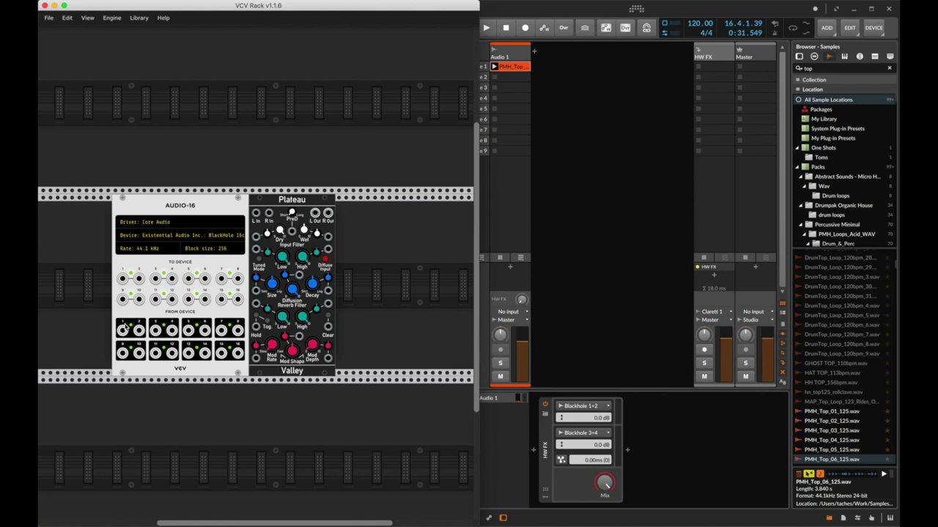
# Patch FROM DEVICE 1 and 2 to Plateau's left and right inputs and its outputs to TO DEVICE 3 and 4, and adjust its Dry level.
pyautogui.moveTo(123, 330); pyautogui.dragTo(256, 214)
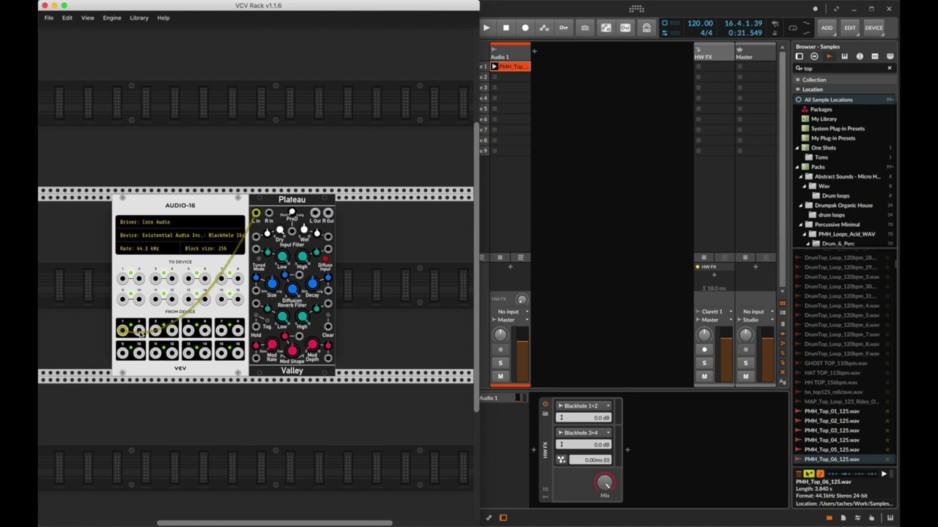
pyautogui.moveTo(139, 329); pyautogui.dragTo(155, 279)
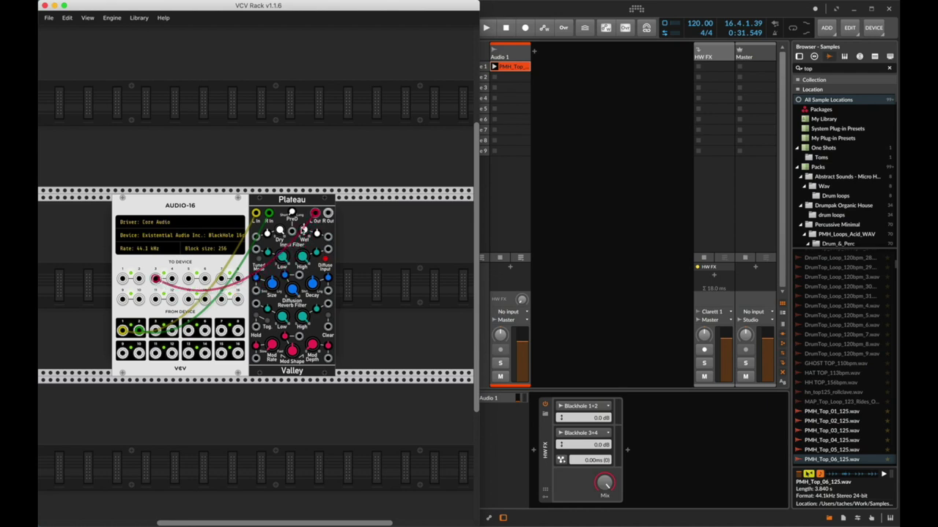
pyautogui.moveTo(329, 214); pyautogui.dragTo(172, 279)
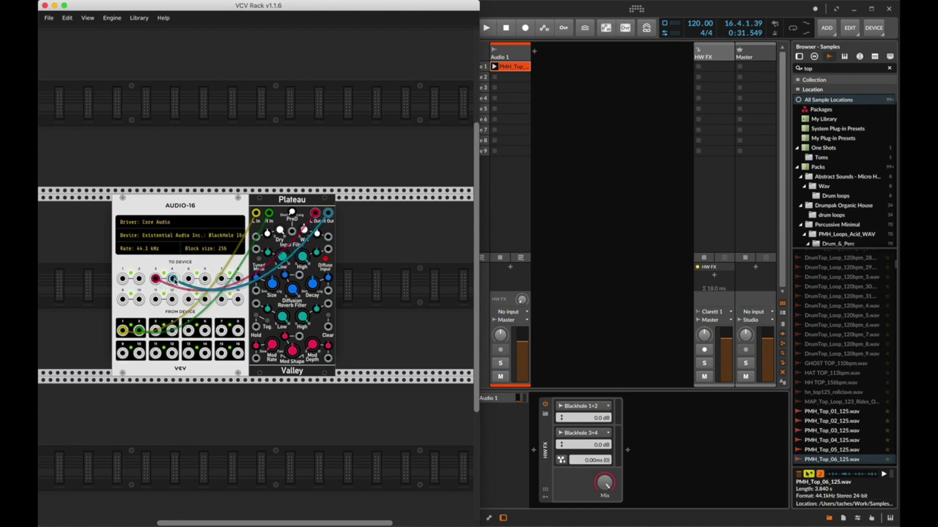
pyautogui.moveTo(282, 231); pyautogui.dragTo(291, 237)
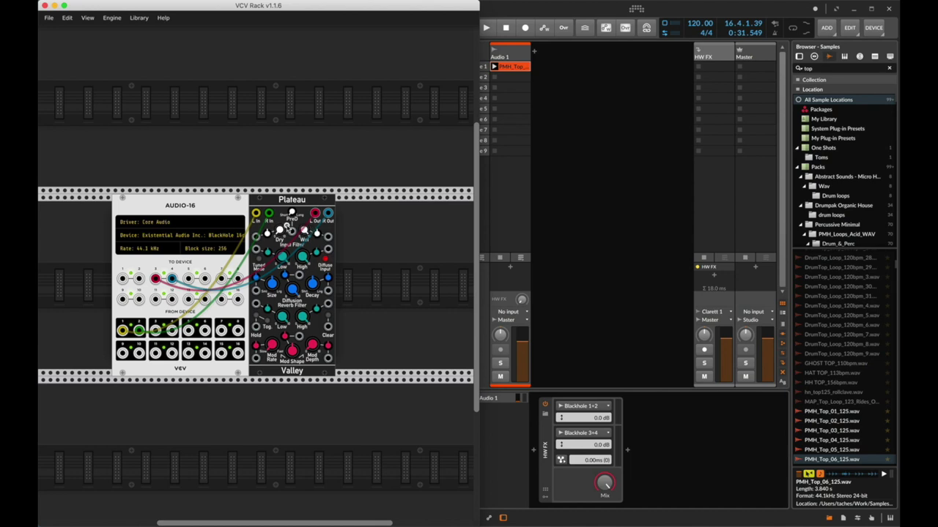
# Switch to Bitwig Studio, start playback and raise Audio 1's send to the HW FX track to about -22.6 dB.
pyautogui.click(658, 163)
pyautogui.press('space')
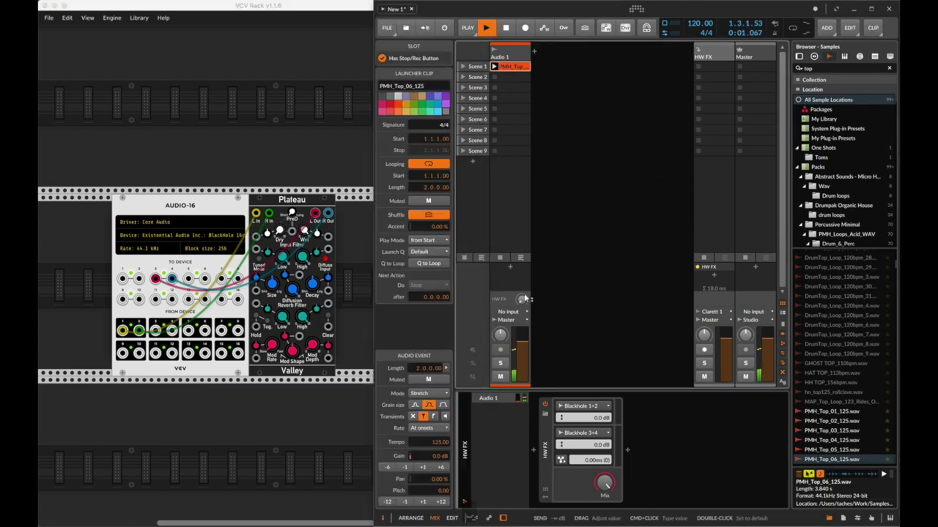
pyautogui.moveTo(520, 301)
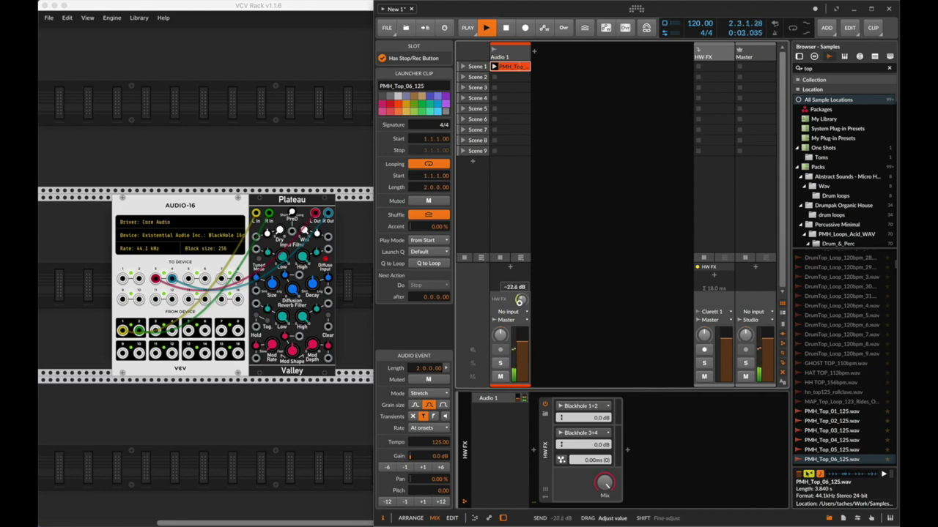
# Rename the HW FX effect track to Plateau.
pyautogui.click(716, 57)
pyautogui.press('super+r')
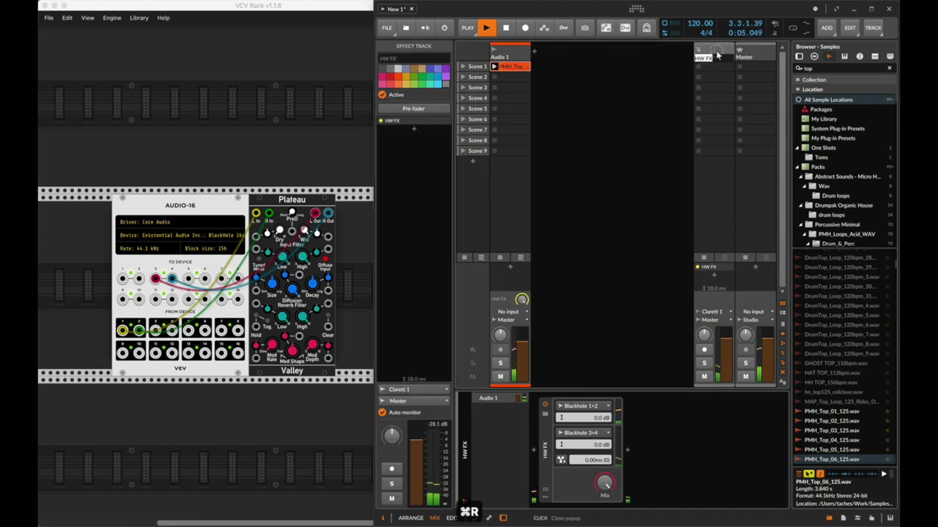
pyautogui.write('Plateau')
pyautogui.press('Return')
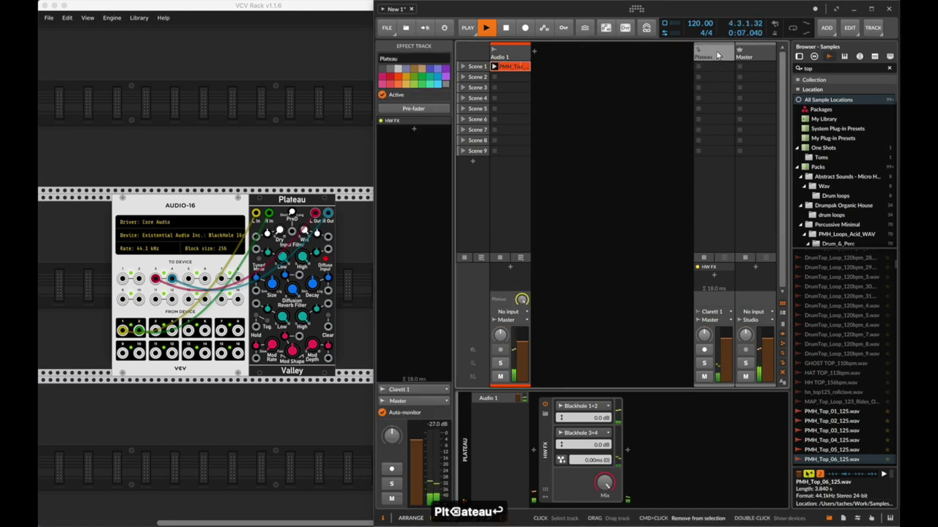
# Adjust the reverb's Decay in VCV Rack, then return to Bitwig Studio and reset Audio 1's send to the Plateau track.
pyautogui.click(310, 284)
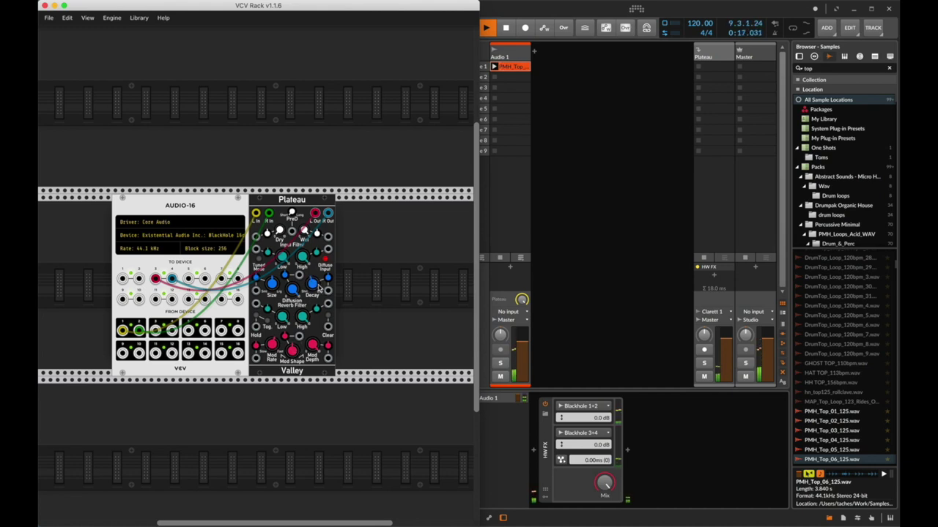
pyautogui.click(601, 266)
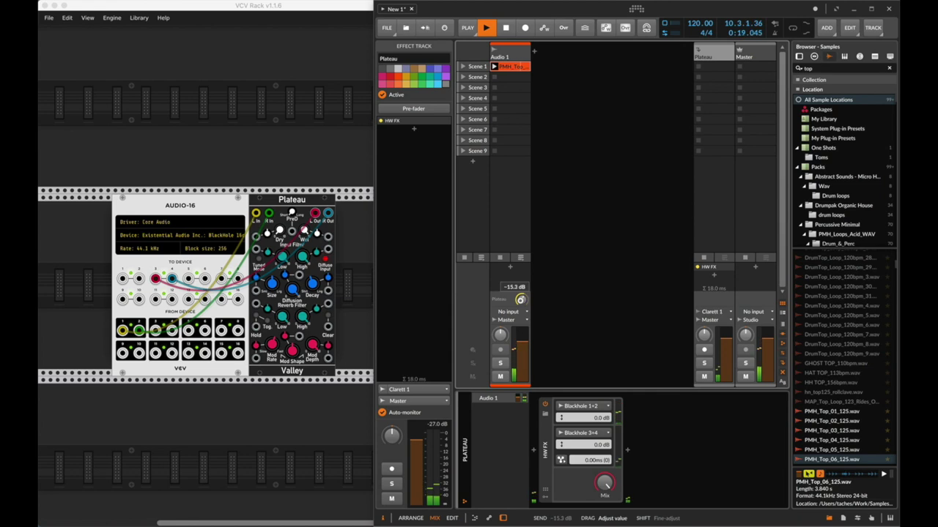
pyautogui.doubleClick(520, 300)
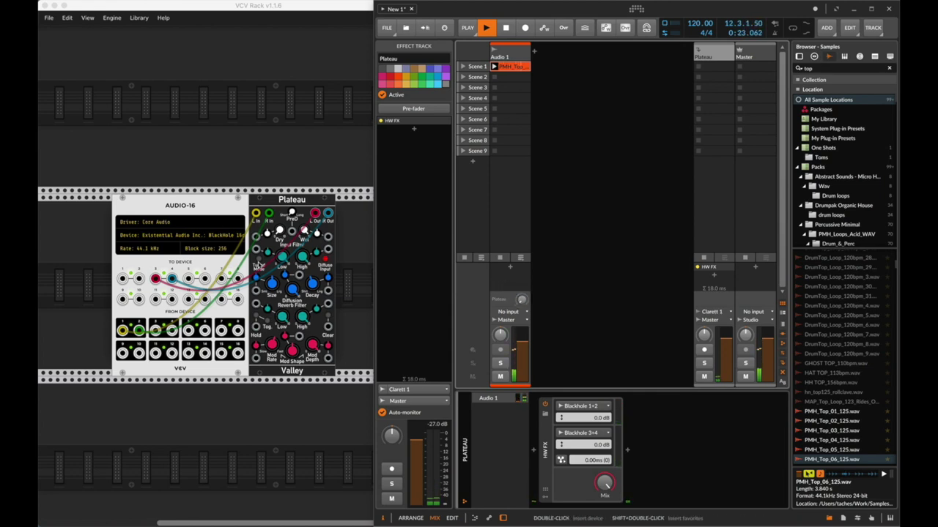
pyautogui.click(594, 172)
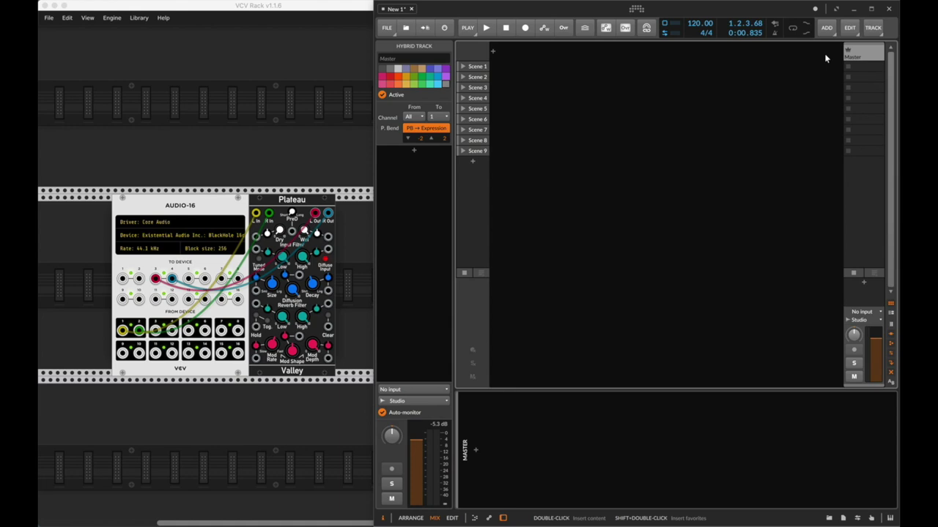
# Switch to macOS Audio MIDI Setup and show the MIDI Studio window.
pyautogui.press('super+space')
pyautogui.write('au')
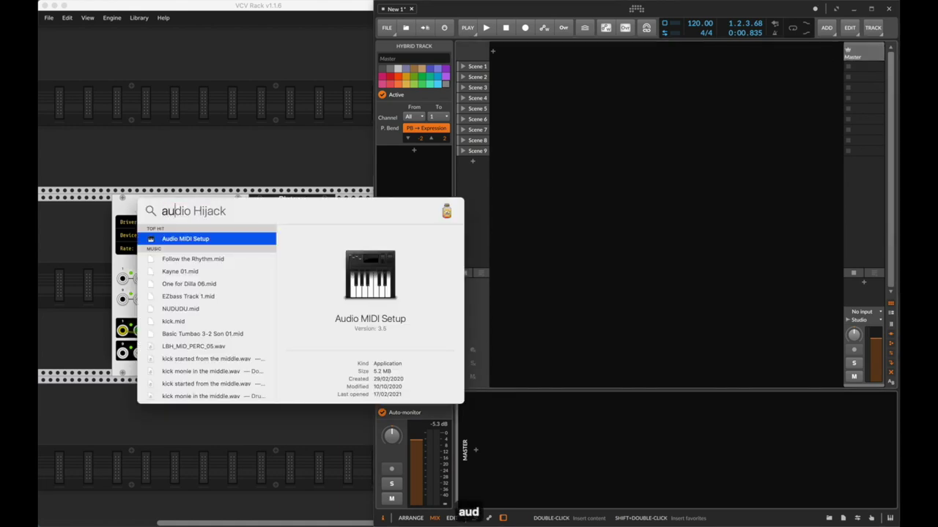
pyautogui.write('dio mid')
pyautogui.press('Return')
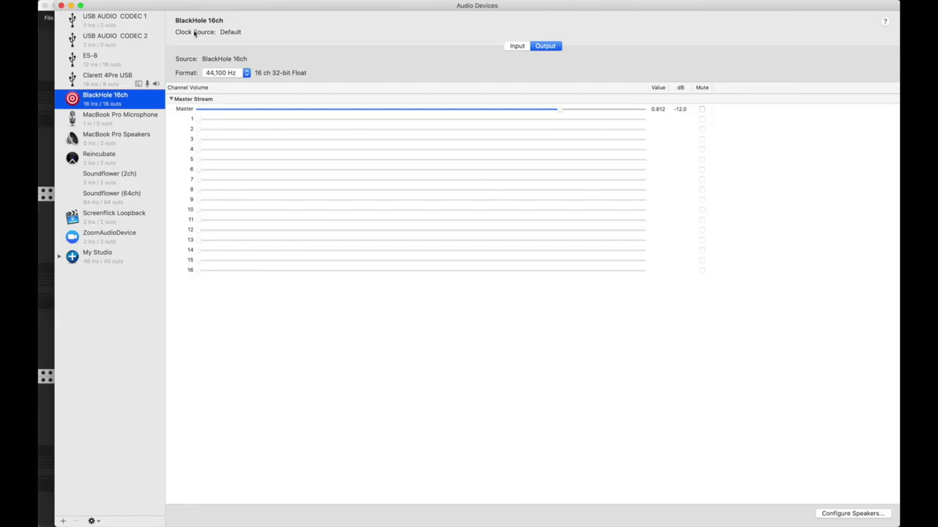
pyautogui.click(190, 2)
pyautogui.click(220, 4)
pyautogui.click(208, 3)
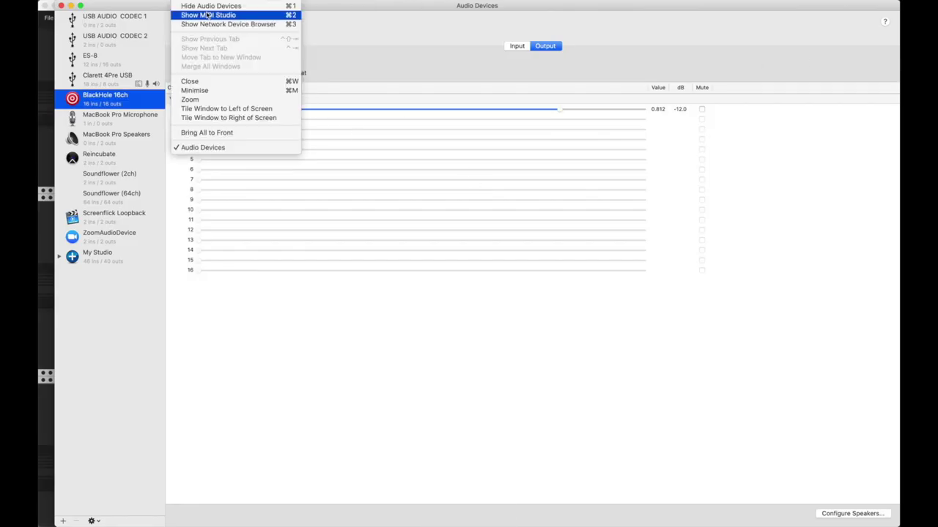
pyautogui.click(208, 15)
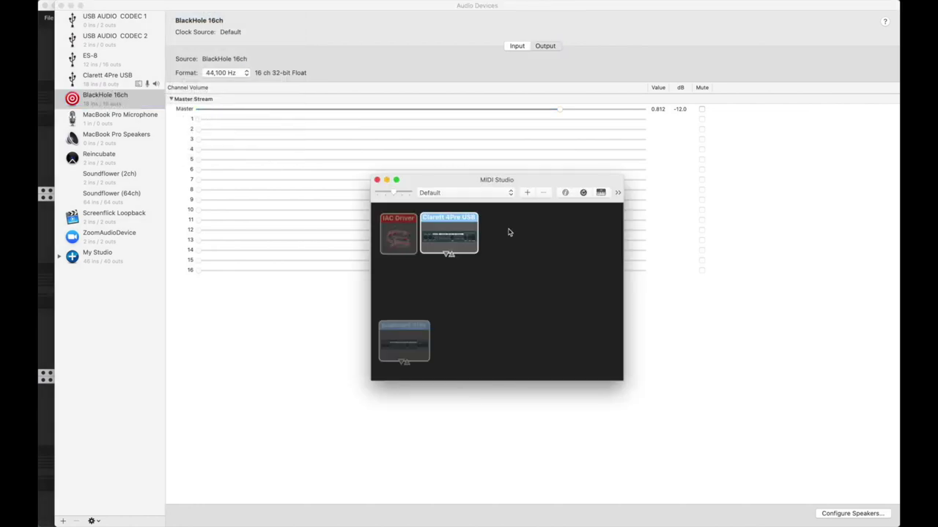
# Open the IAC Driver's properties, bring the device online and add a second port.
pyautogui.doubleClick(405, 228)
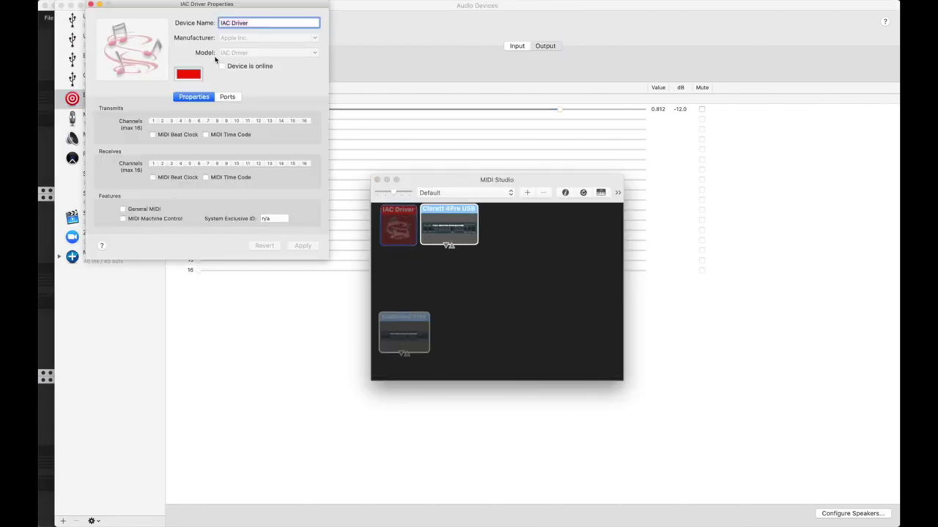
pyautogui.click(223, 66)
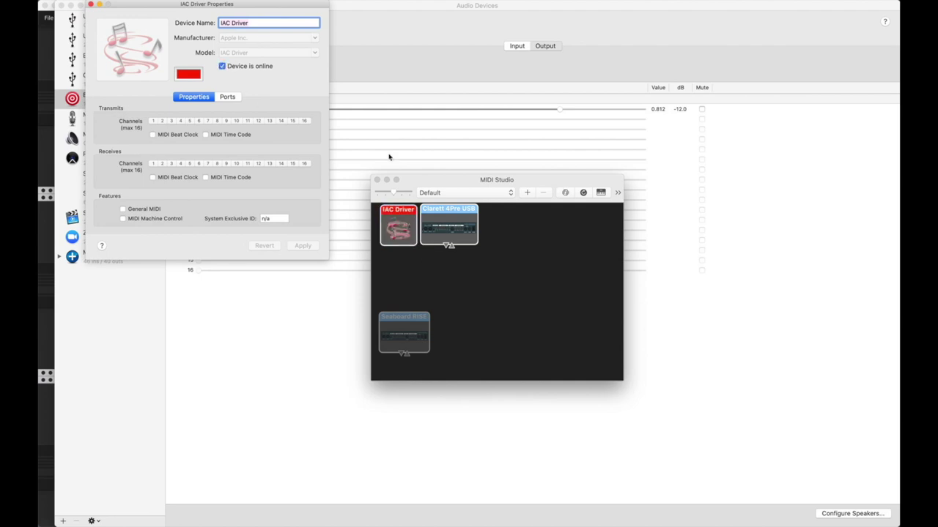
pyautogui.click(227, 99)
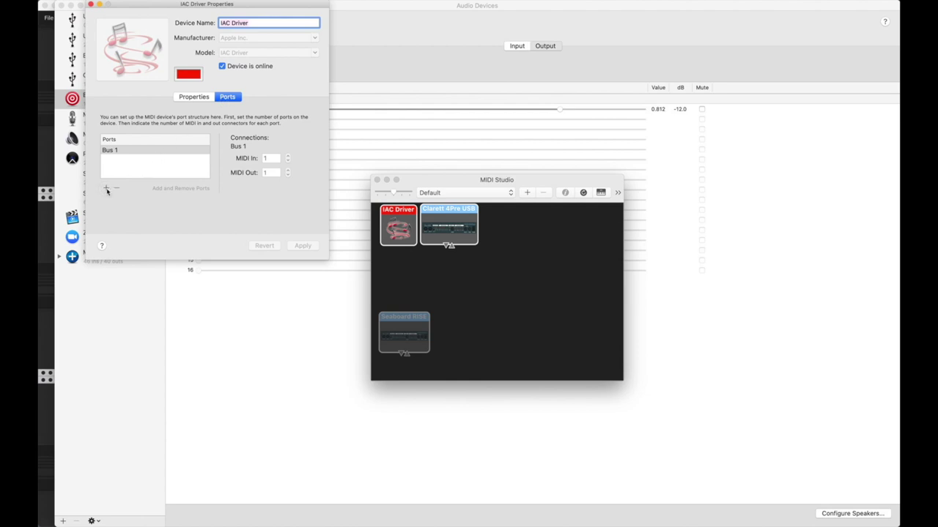
# Rename the IAC Driver's Bus 1 port to "Bitwig -> VCV".
pyautogui.click(114, 150)
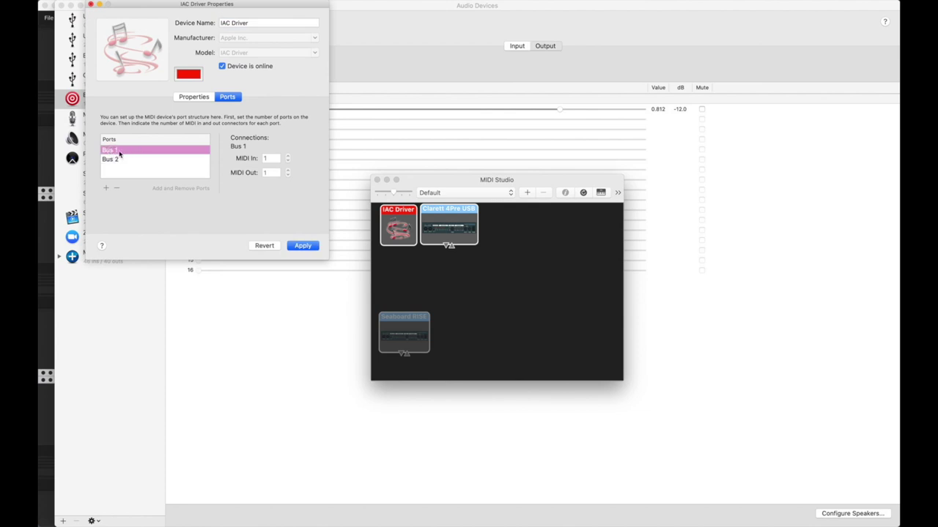
pyautogui.press('Return')
pyautogui.write('Bitwig ')
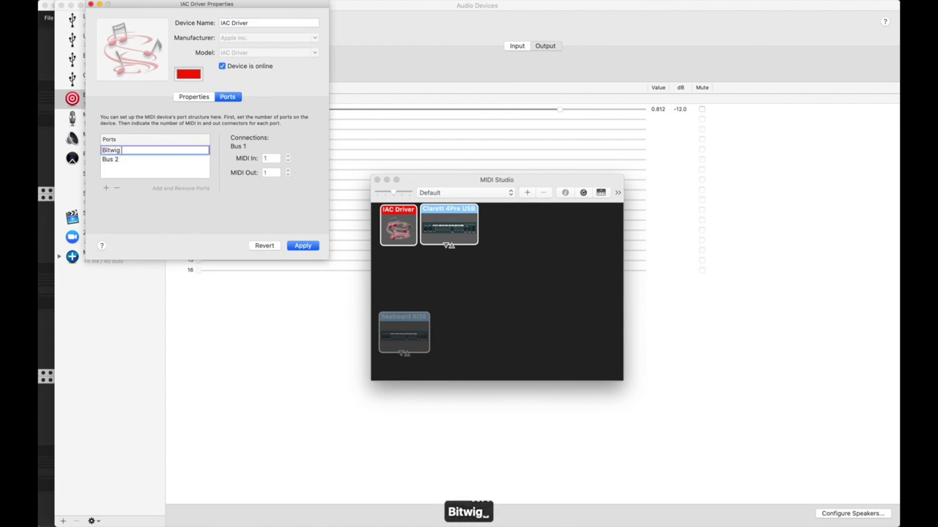
pyautogui.write('-> VC')
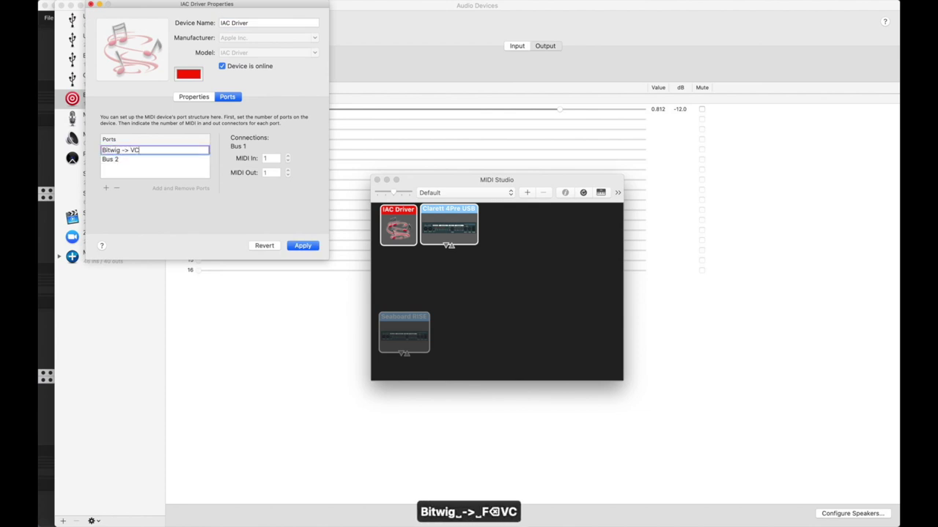
pyautogui.write('V')
# Rename the Bus 2 port to "VCV -> Bitwig", then apply the port changes and quit Audio MIDI Setup.
pyautogui.click(111, 159)
pyautogui.press('Return')
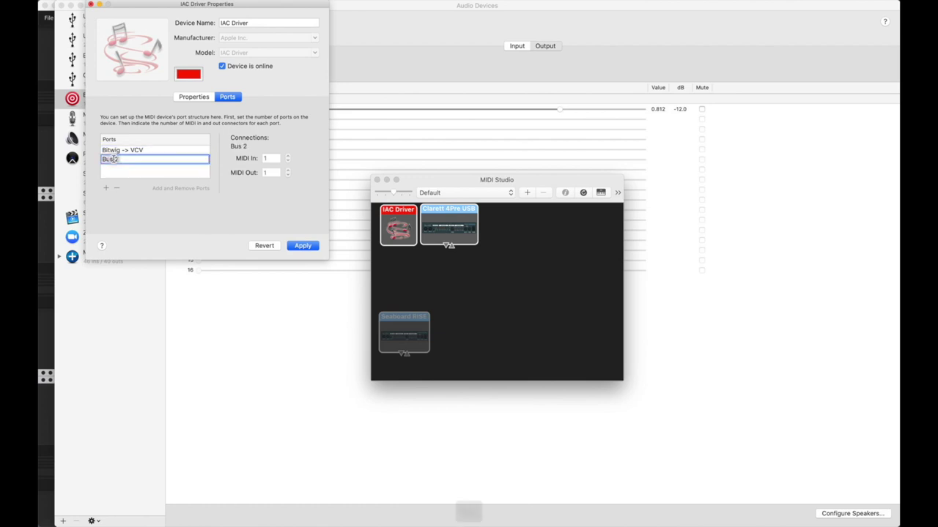
pyautogui.press('super+a')
pyautogui.write('VCV ')
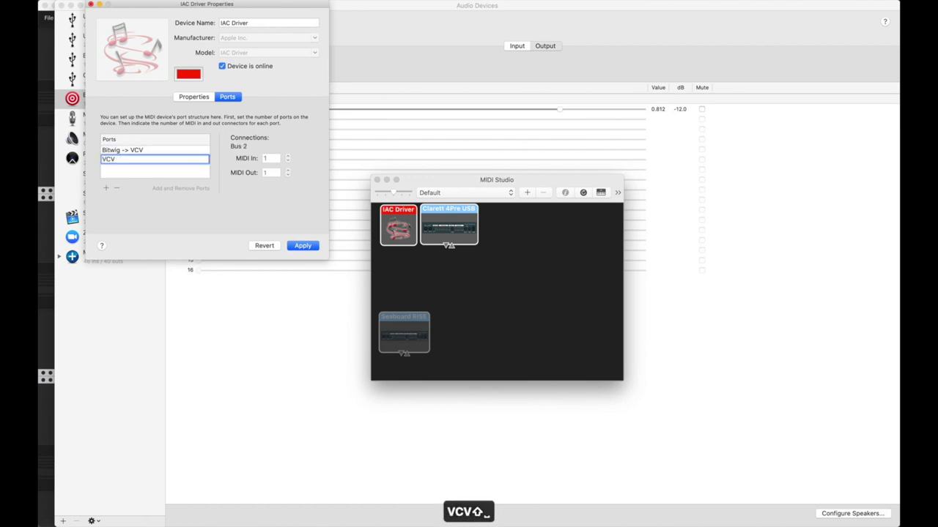
pyautogui.write('-> Bitwig')
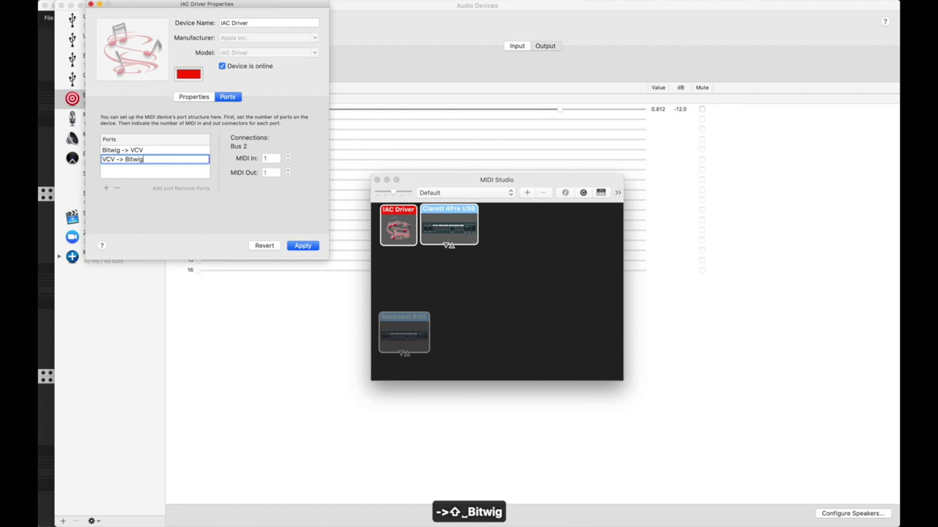
pyautogui.click(299, 245)
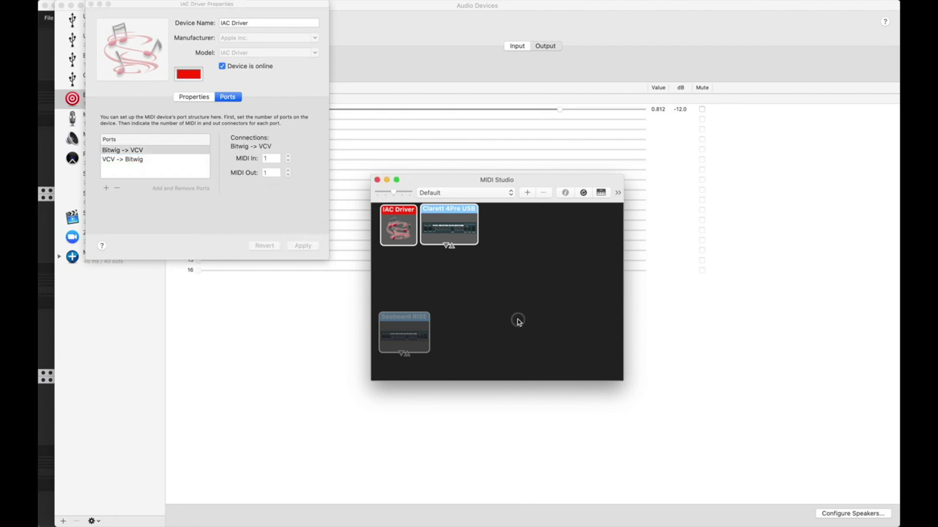
pyautogui.press('super+q')
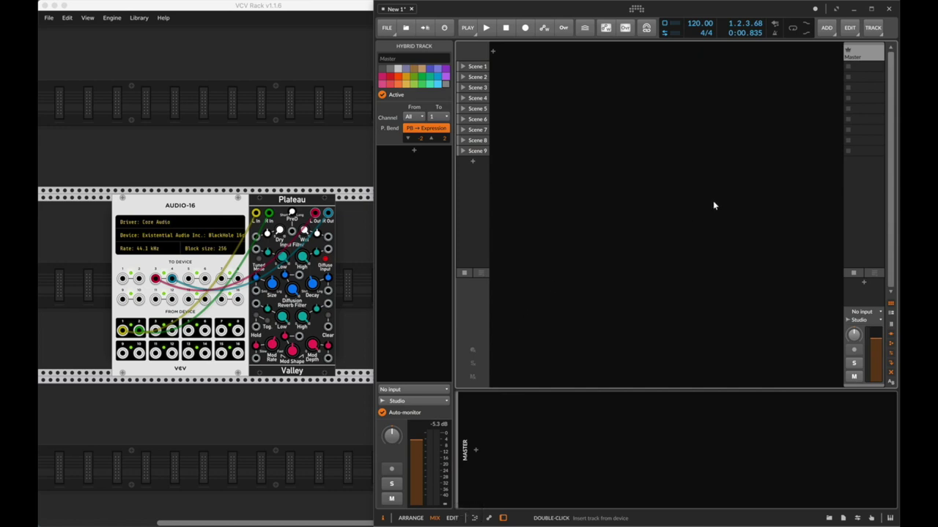
# Restart Bitwig Studio without saving the project, and delete the Plateau module from the VCV Rack patch.
pyautogui.click(712, 203)
pyautogui.press('super+q')
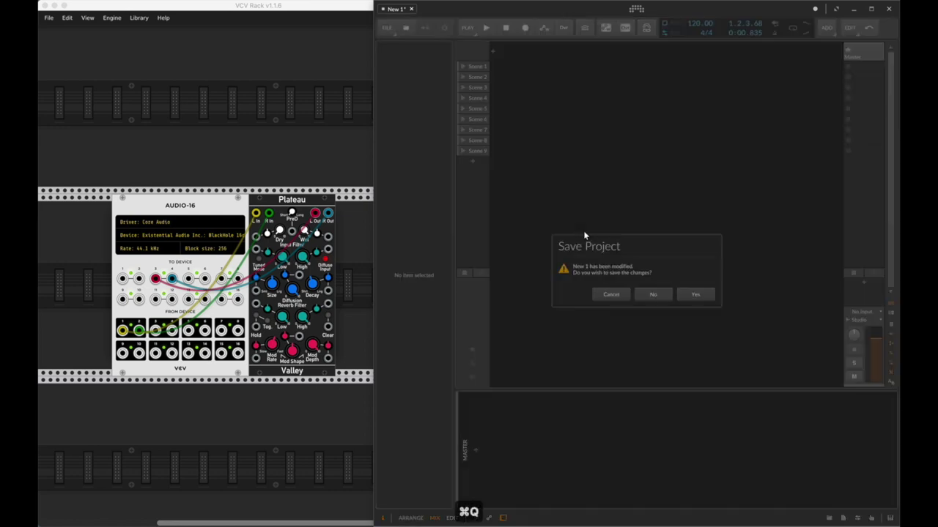
pyautogui.click(649, 295)
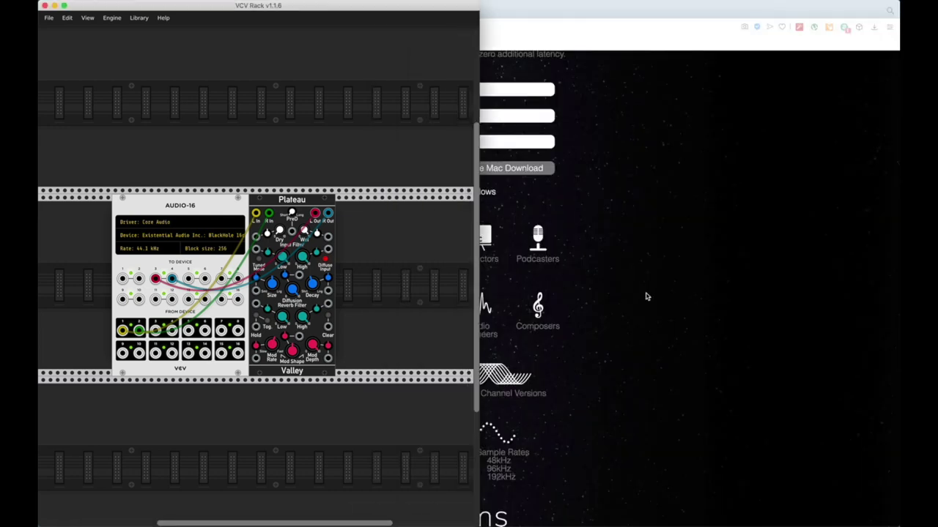
pyautogui.moveTo(440, 525)
pyautogui.click(334, 509)
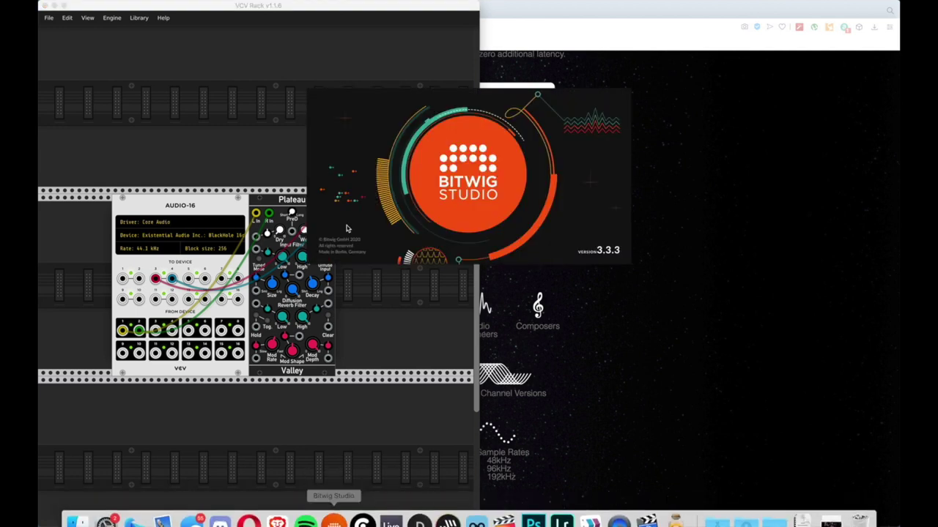
pyautogui.press('BackSpace')
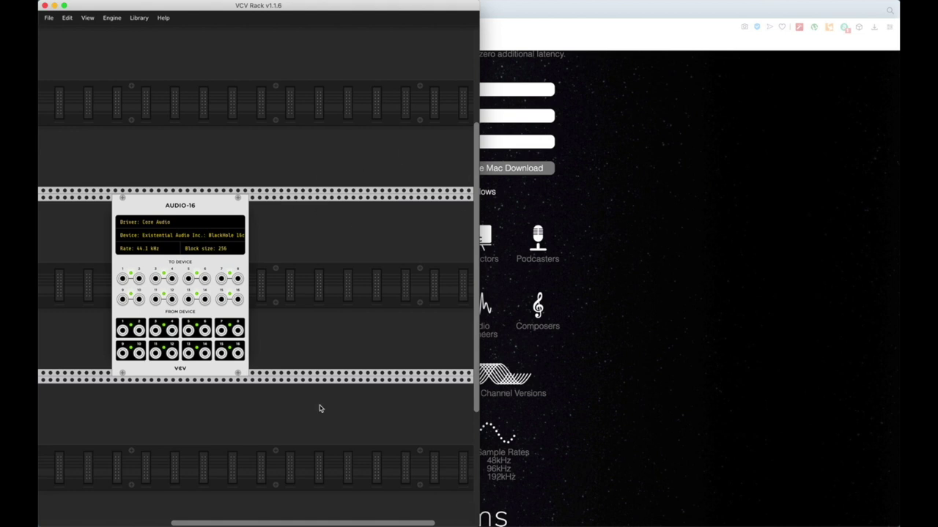
# In Bitwig Studio's synchronization settings, enable MIDI clock output for the IAC Driver Bitwig -> VCV port.
pyautogui.press('super+comma')
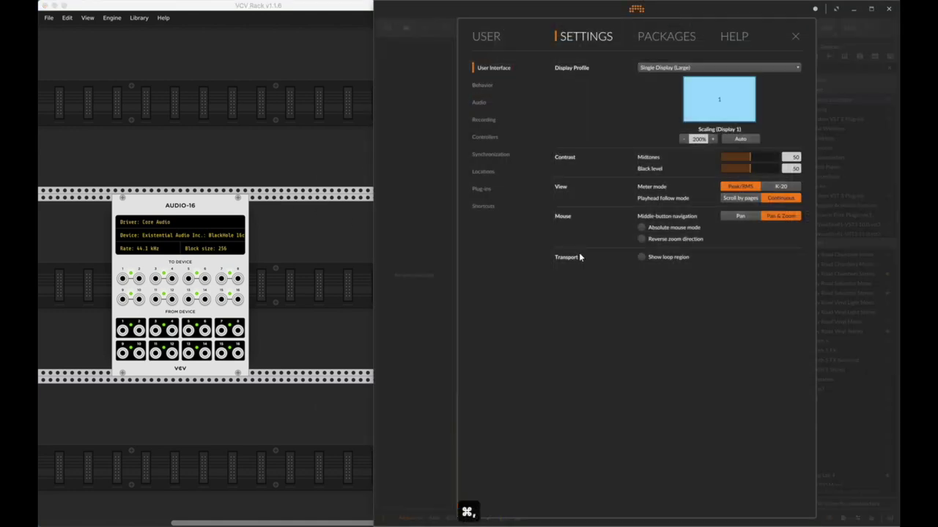
pyautogui.click(495, 155)
pyautogui.click(671, 131)
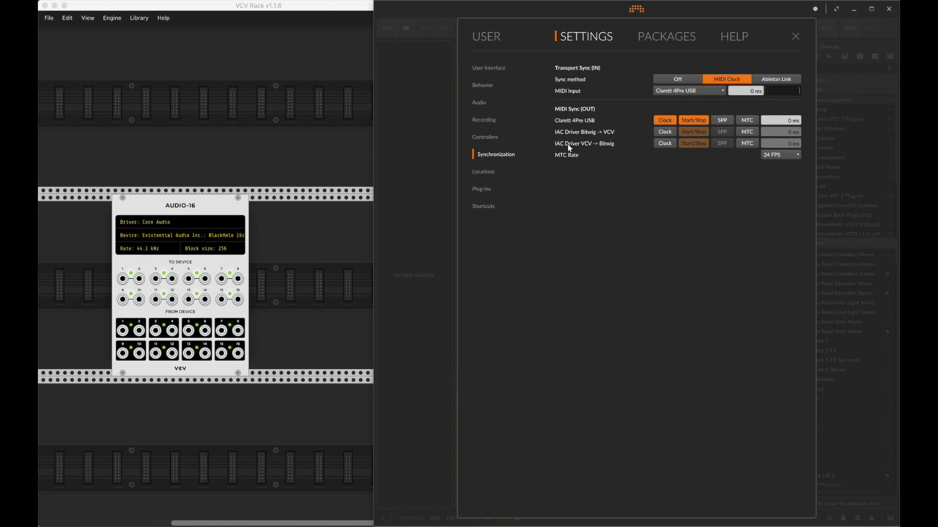
pyautogui.click(666, 132)
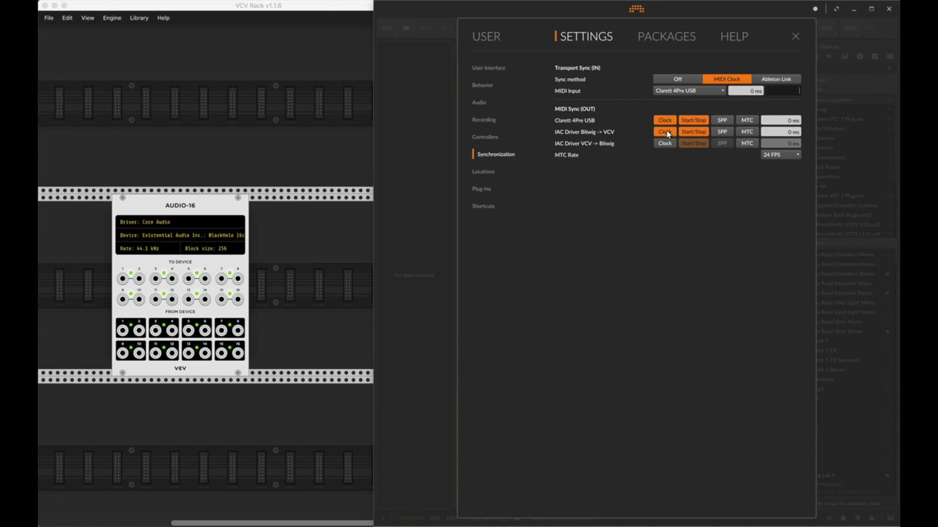
# Add a Generic MIDI Keyboard controller and set its input to IAC Driver VCV -> Bitwig.
pyautogui.click(484, 137)
pyautogui.click(794, 158)
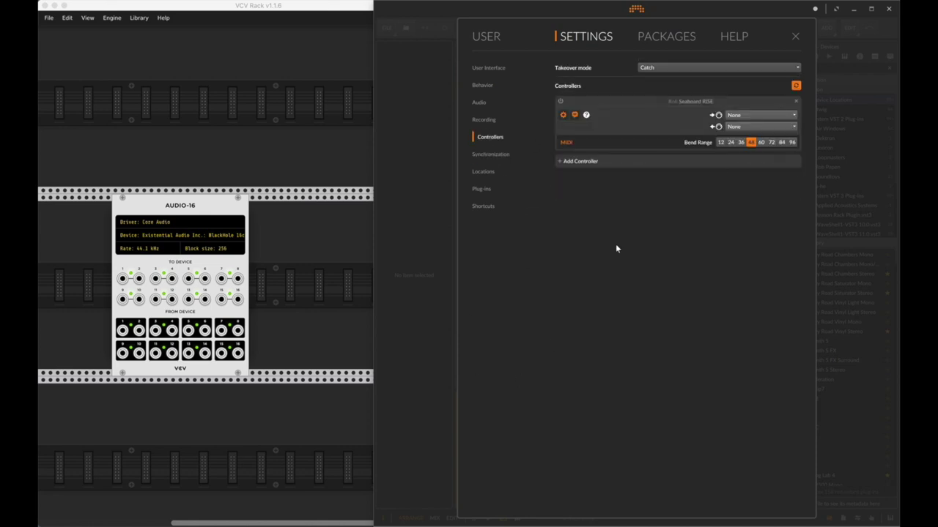
pyautogui.click(572, 164)
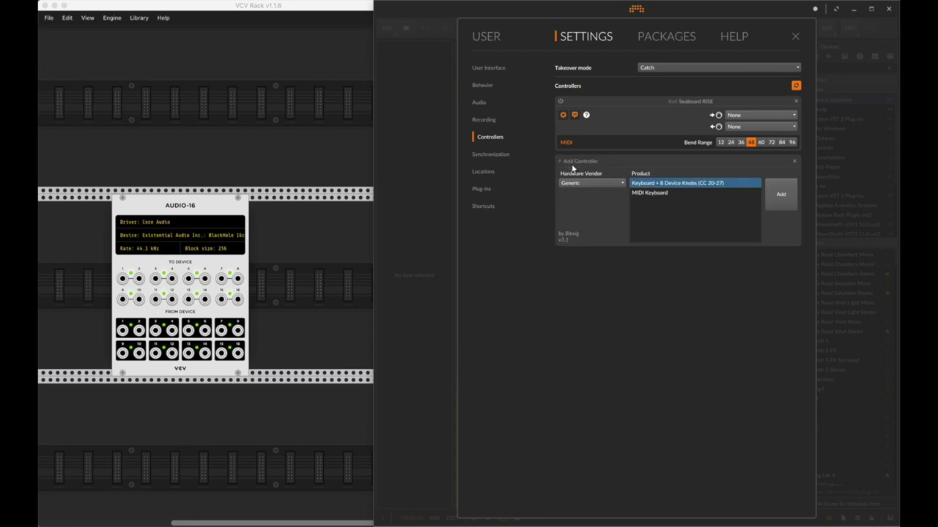
pyautogui.click(650, 193)
pyautogui.click(781, 194)
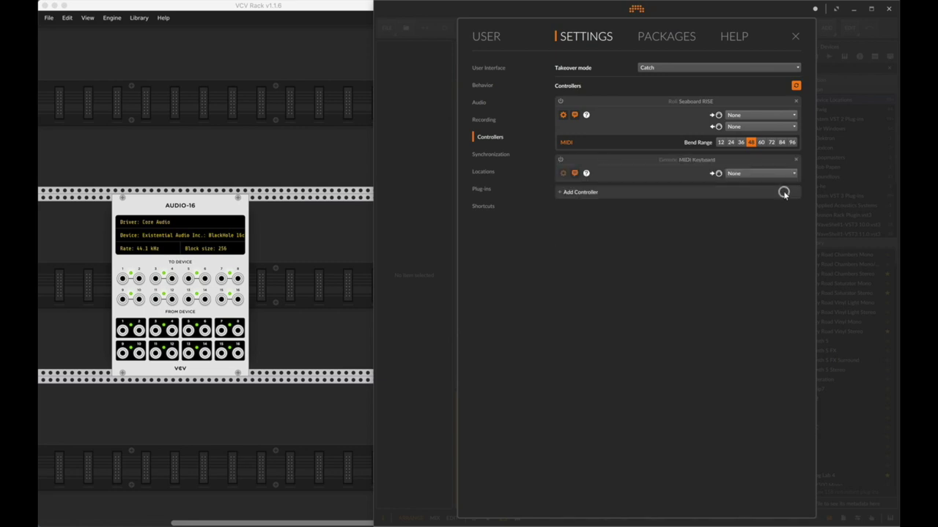
pyautogui.click(748, 173)
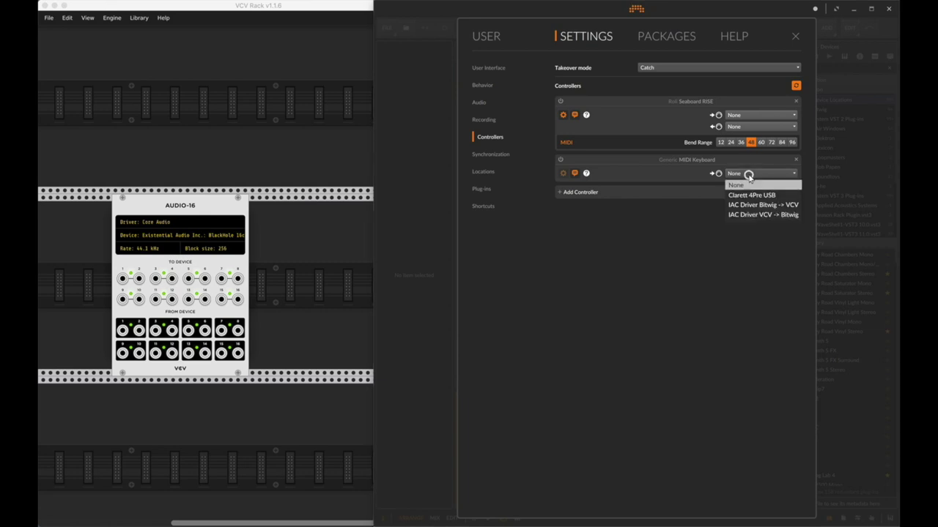
pyautogui.click(766, 215)
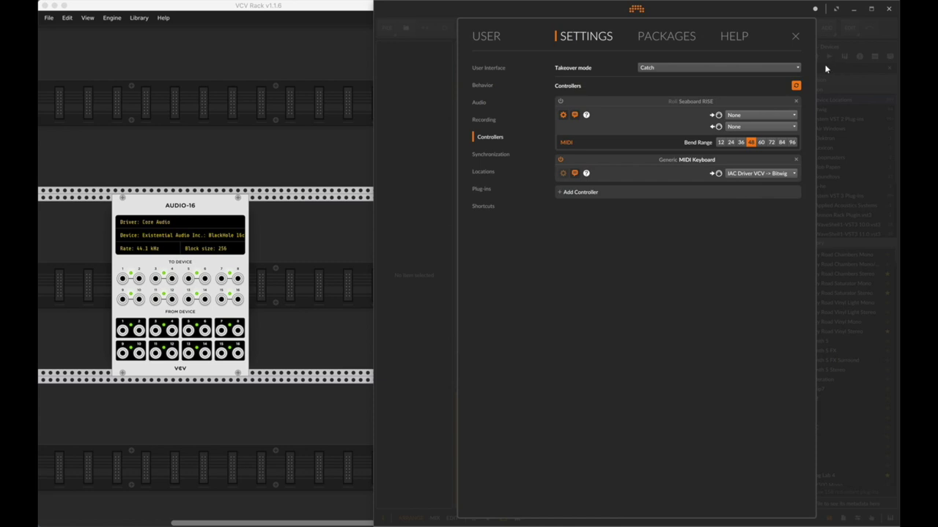
# Close the settings and add the macro oscillator 2 module to the VCV Rack patch, beside AUDIO-16.
pyautogui.click(796, 36)
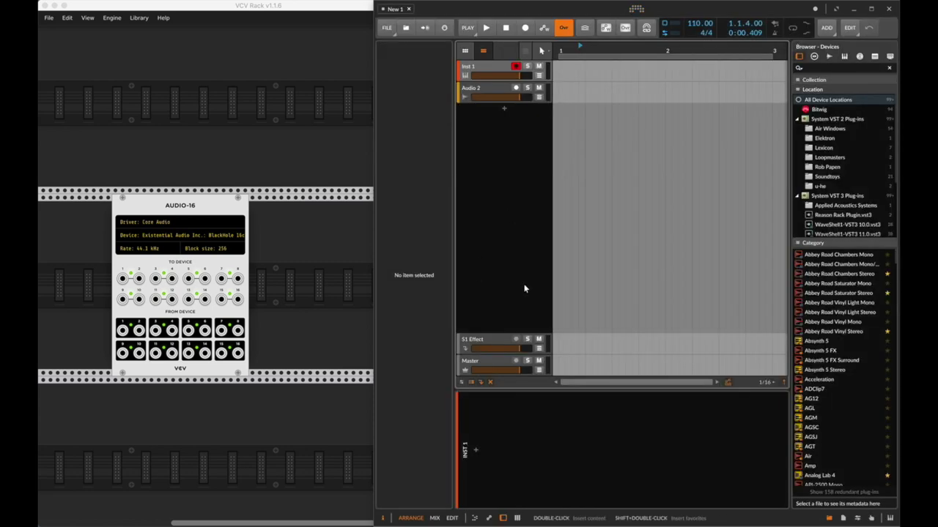
pyautogui.click(674, 197)
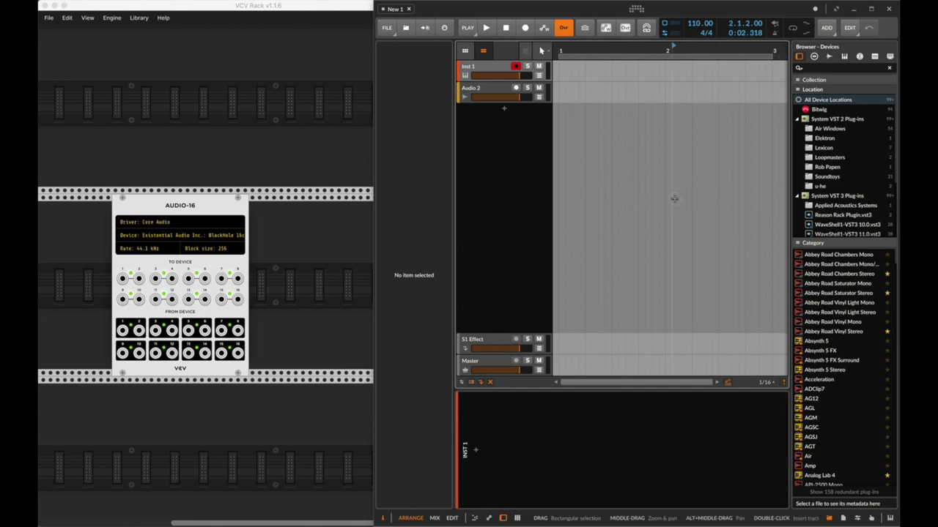
pyautogui.hscroll(-3, 168, 286)
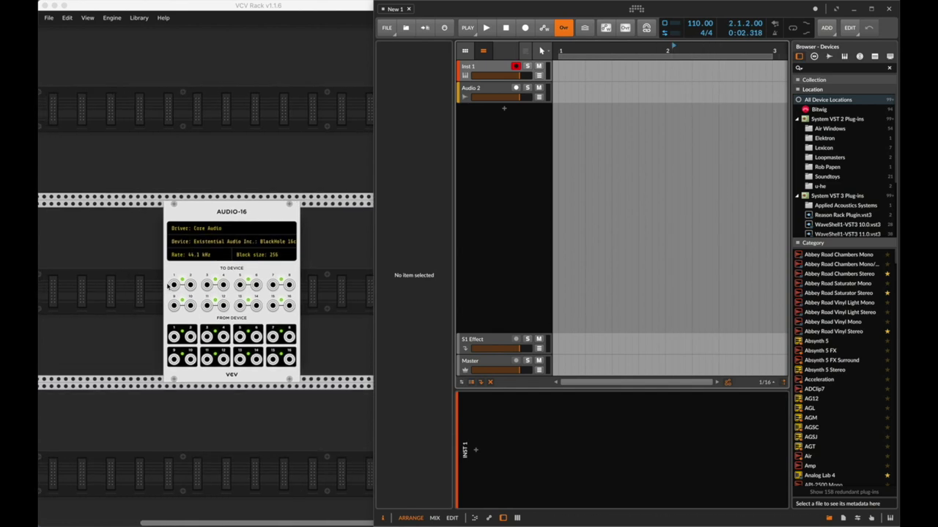
pyautogui.rightClick(98, 258)
pyautogui.write('pola')
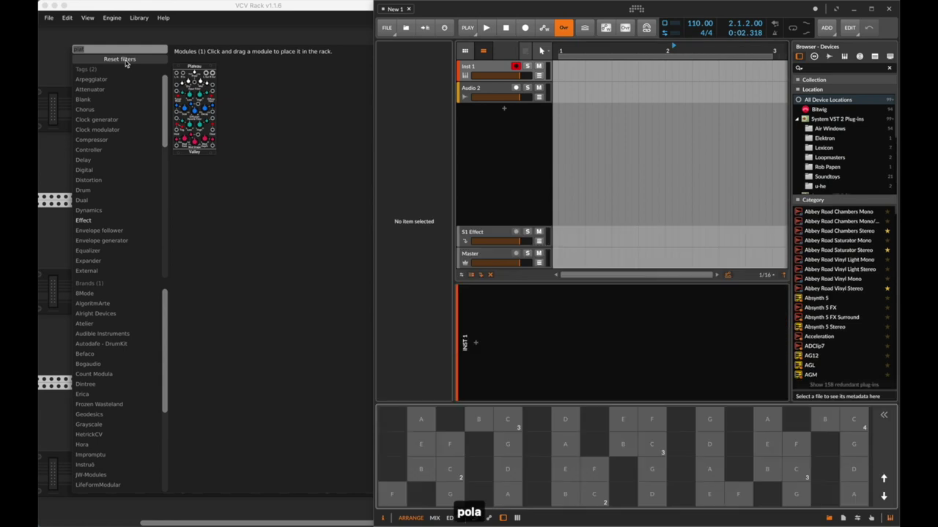
pyautogui.click(124, 59)
pyautogui.write('plai')
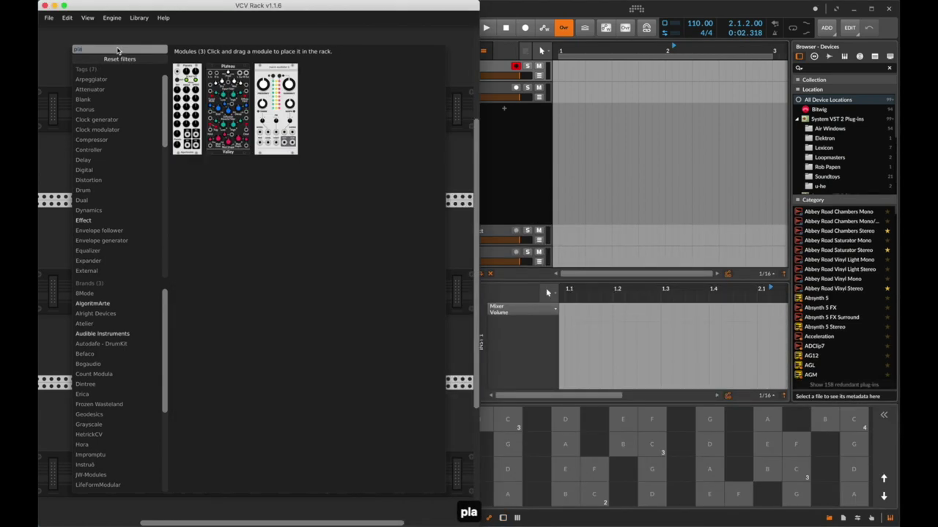
pyautogui.click(183, 99)
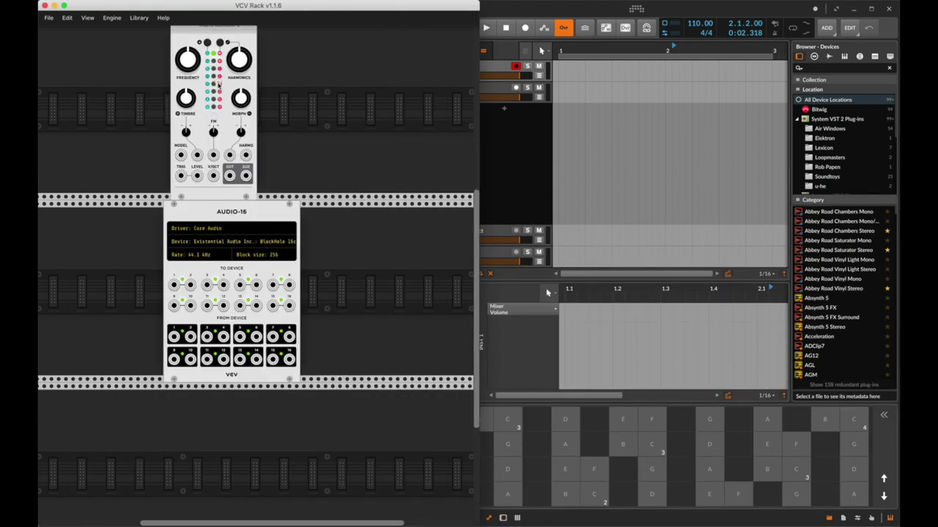
pyautogui.moveTo(219, 84); pyautogui.dragTo(341, 274)
pyautogui.click(562, 318)
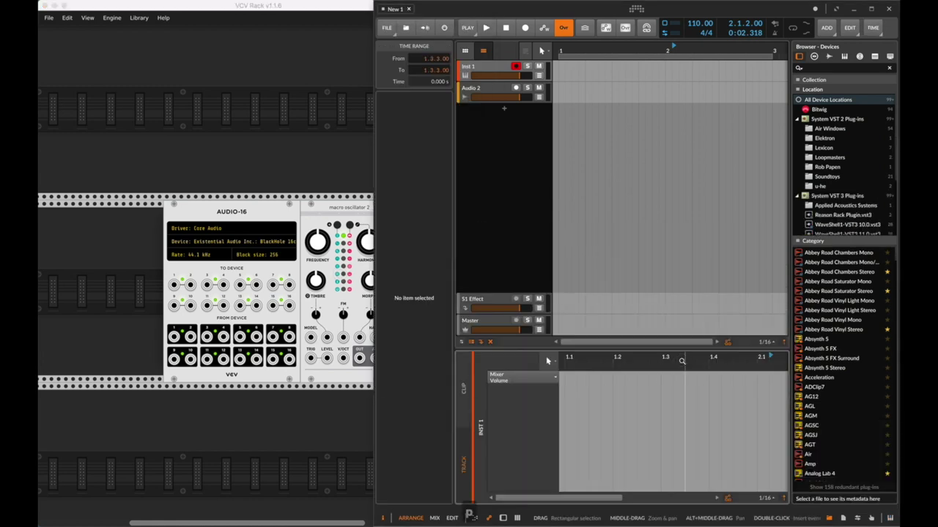
pyautogui.click(251, 412)
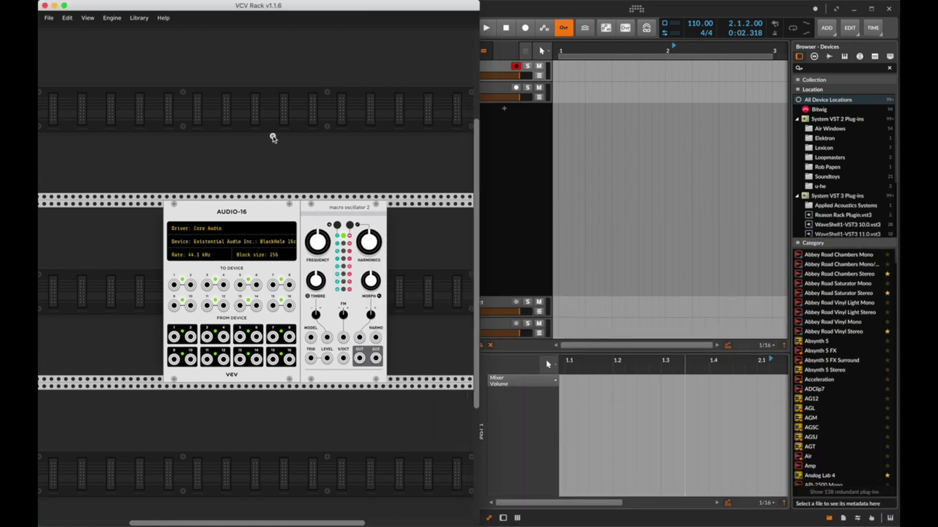
pyautogui.click(660, 140)
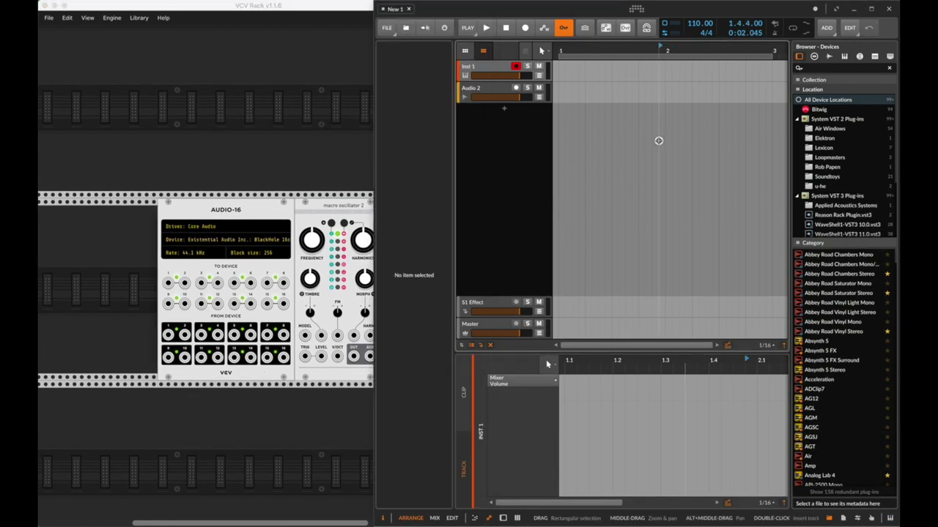
# In Bitwig Studio, hide the browser and insert an HW Instrument device on the Inst 1 track.
pyautogui.press('super+f')
pyautogui.click(493, 75)
pyautogui.hscroll(3, 314, 142)
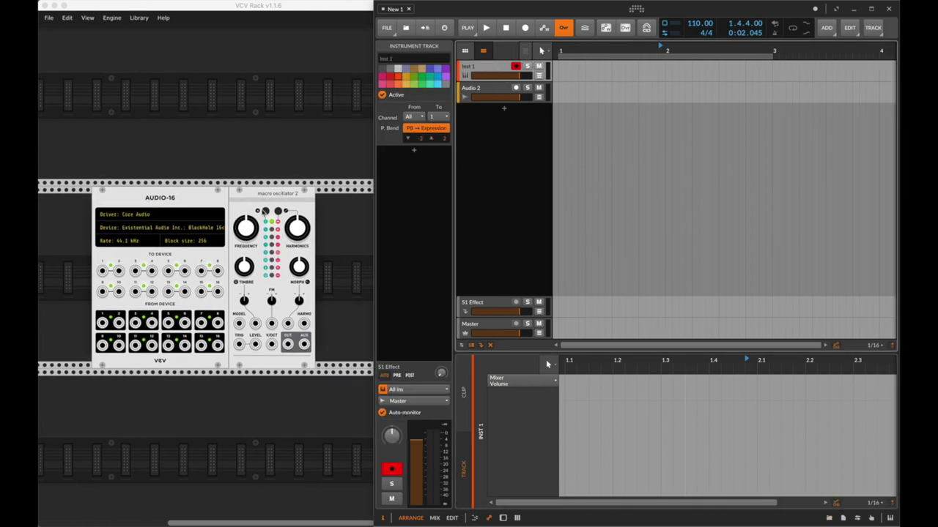
pyautogui.click(502, 518)
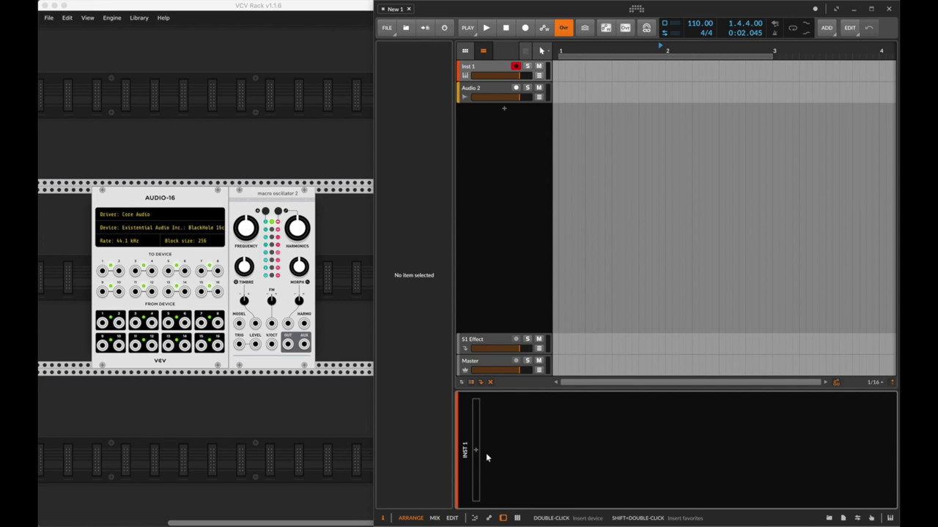
pyautogui.click(480, 451)
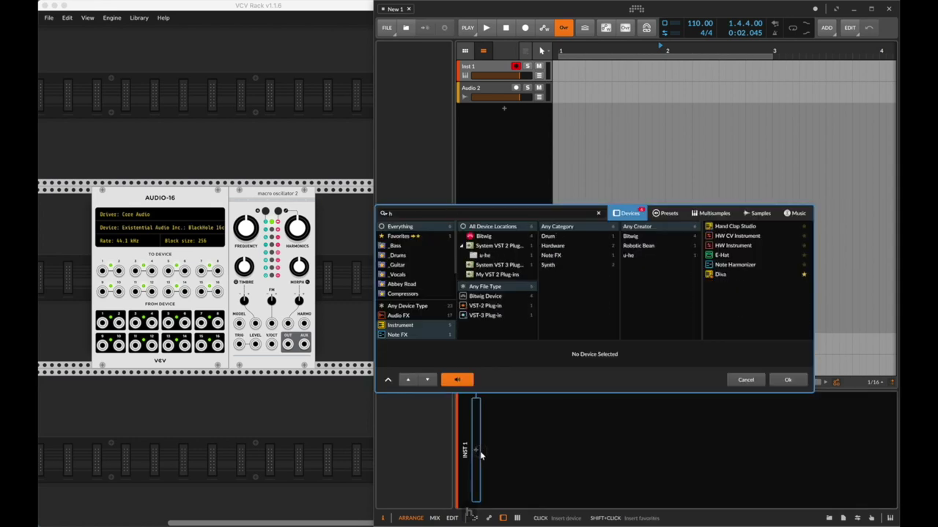
pyautogui.write('hw')
pyautogui.press('Down')
pyautogui.press('Down')
pyautogui.press('Return')
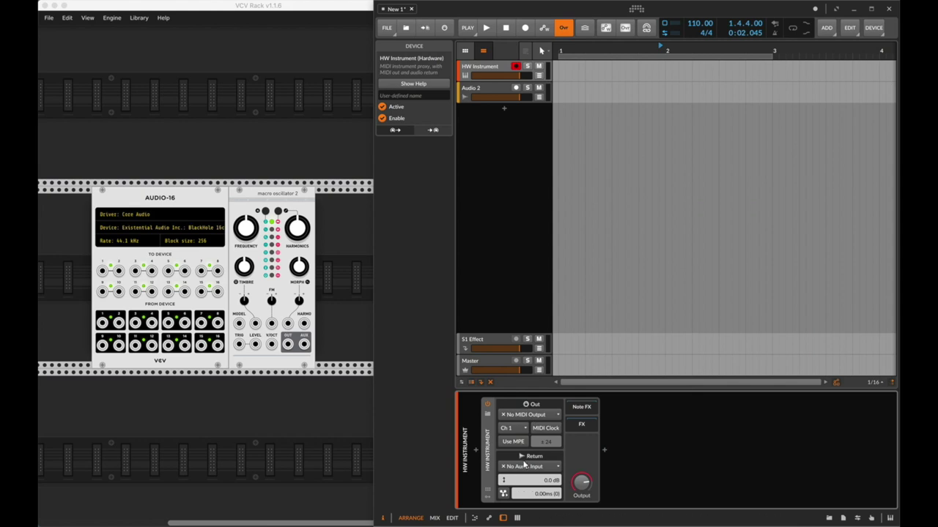
# Set the HW Instrument's MIDI output to IAC Driver Bitwig -> VCV and its audio return to Blackhole 1.
pyautogui.click(531, 416)
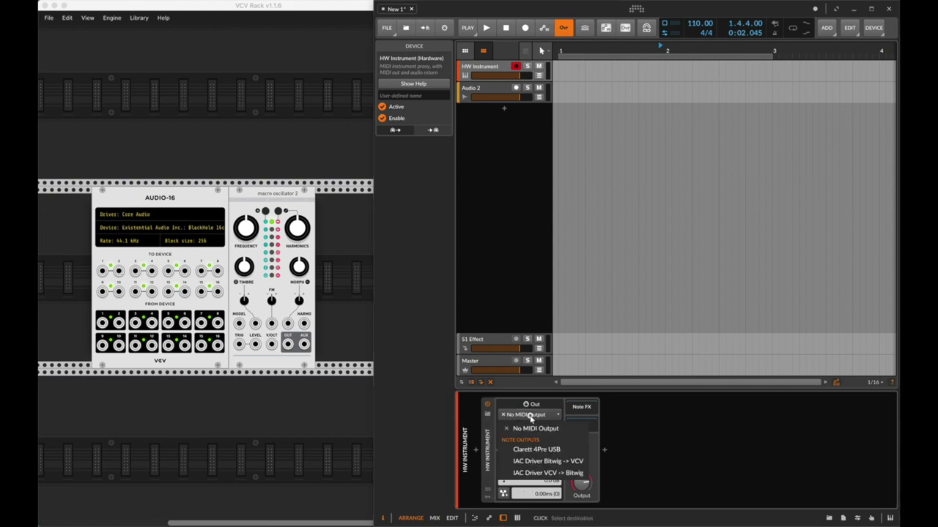
pyautogui.click(572, 463)
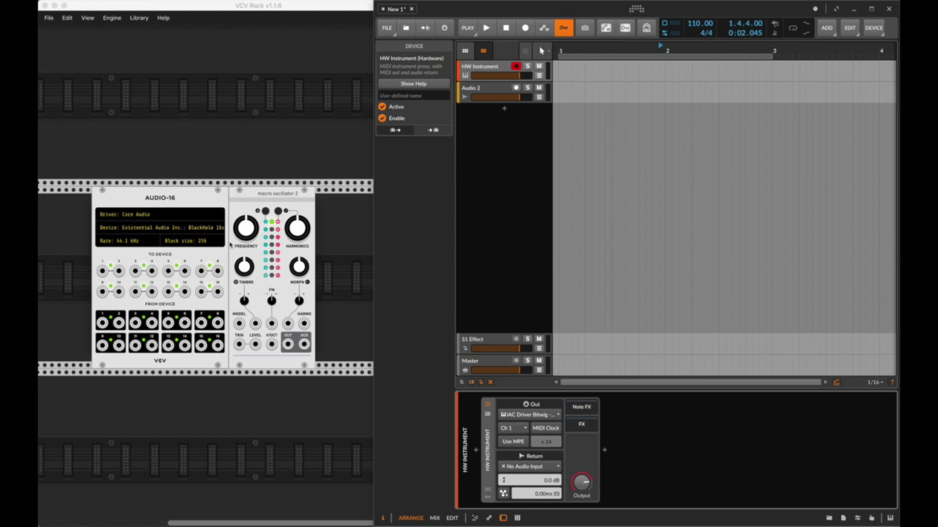
pyautogui.click(530, 467)
pyautogui.click(561, 210)
# In VCV Rack, move the macro oscillator 2 module to the row directly below AUDIO-16.
pyautogui.moveTo(288, 344); pyautogui.dragTo(205, 364)
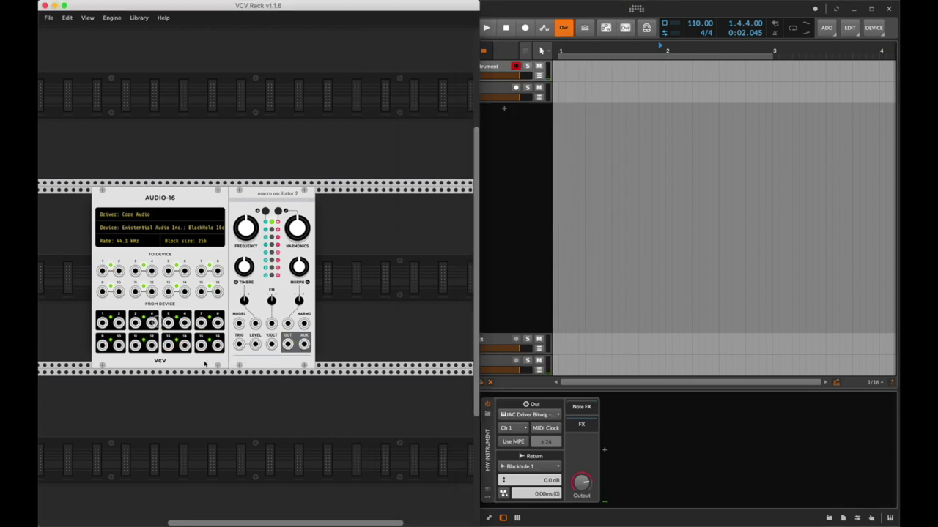
pyautogui.moveTo(284, 199); pyautogui.dragTo(139, 379)
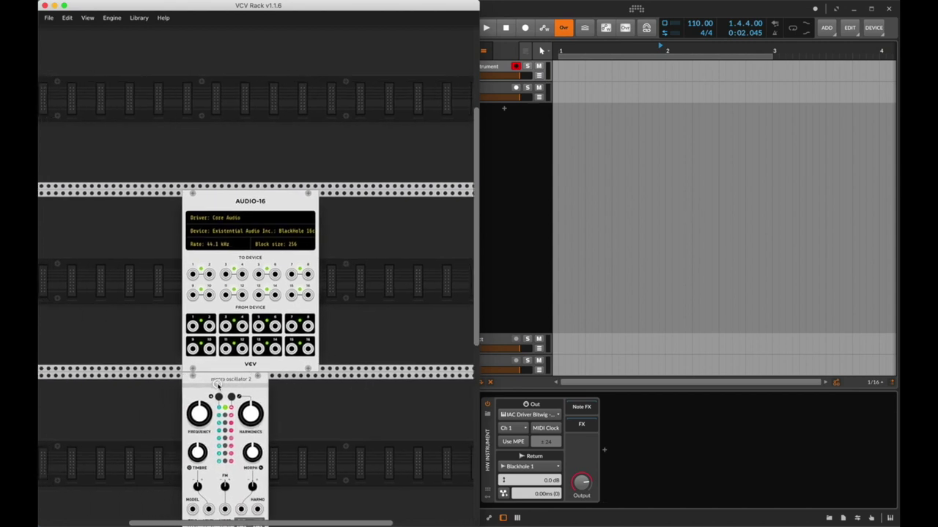
pyautogui.hscroll(-5, 217, 386)
pyautogui.scroll(-4, 217, 386)
# Add a MIDI-CV module and place it directly to the left of the macro oscillator 2.
pyautogui.click(652, 231)
pyautogui.click(652, 232)
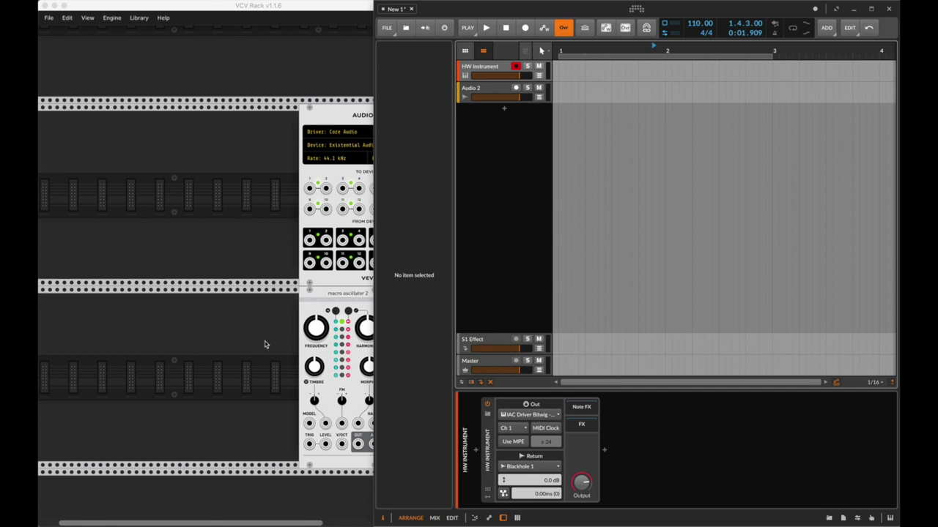
pyautogui.click(217, 355)
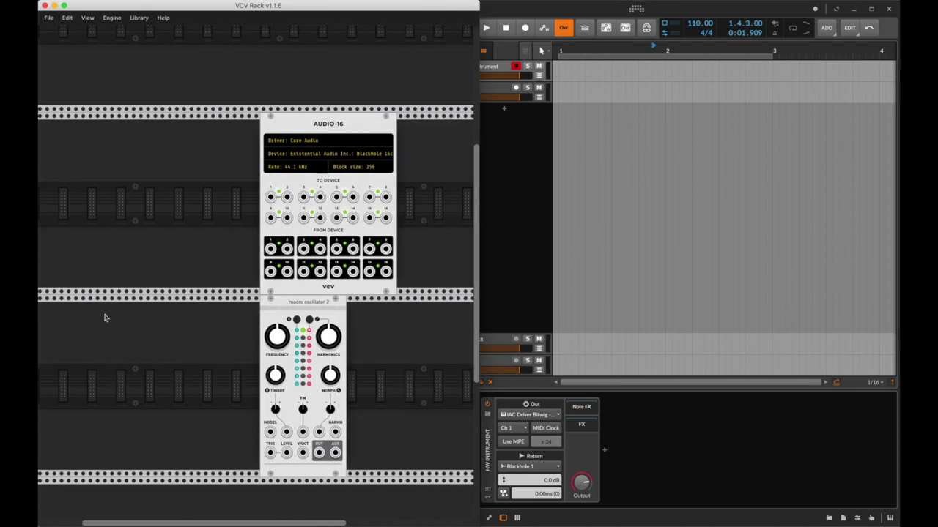
pyautogui.hscroll(-2, 146, 405)
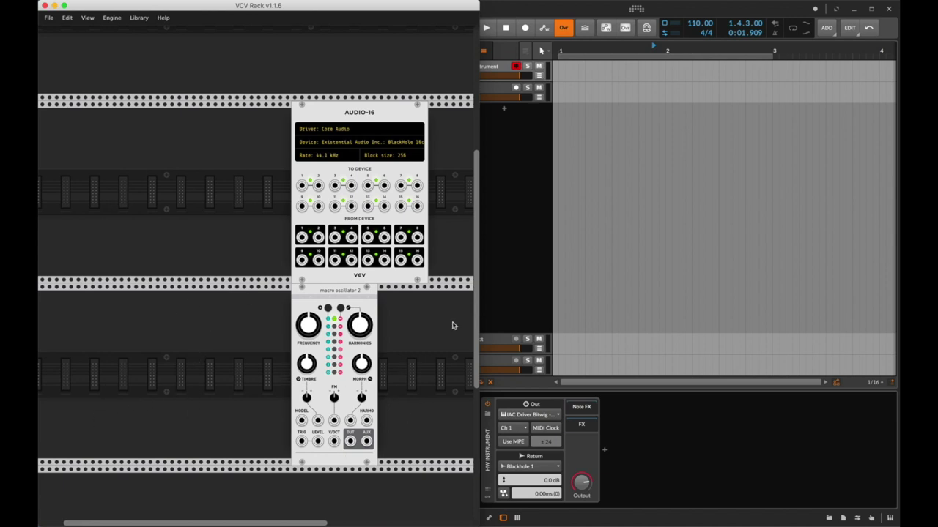
pyautogui.rightClick(165, 358)
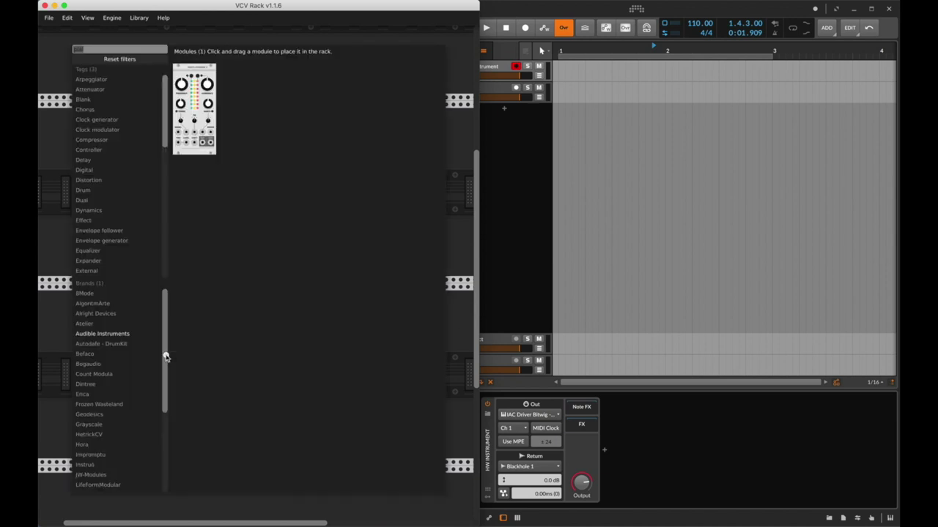
pyautogui.write('midi-cv')
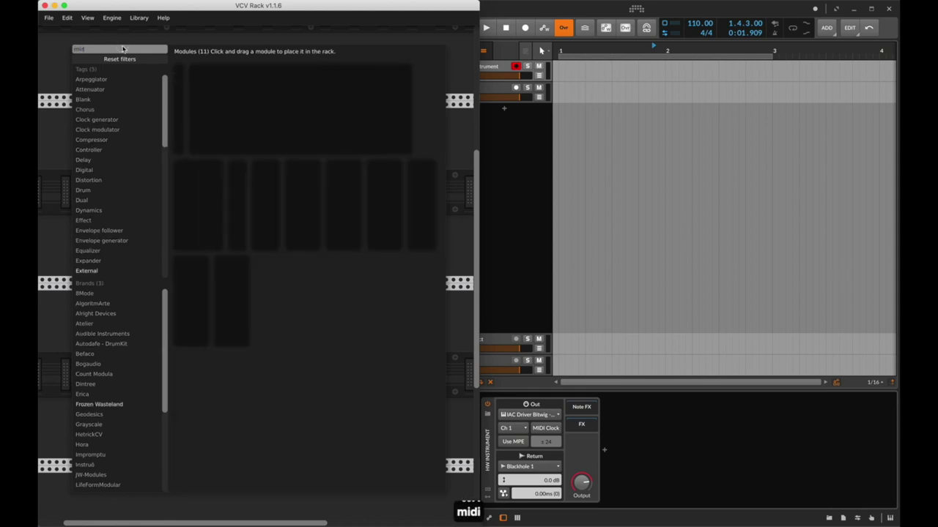
pyautogui.click(187, 110)
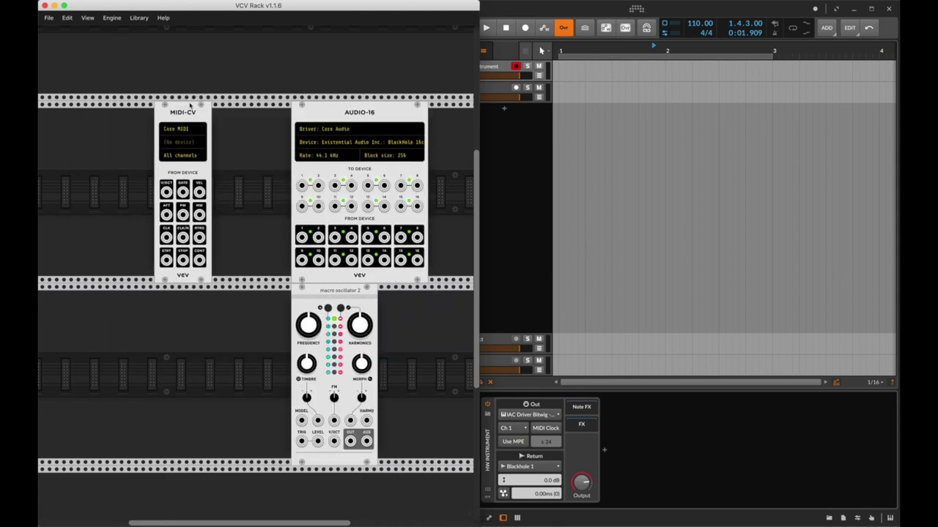
pyautogui.moveTo(192, 154); pyautogui.dragTo(270, 324)
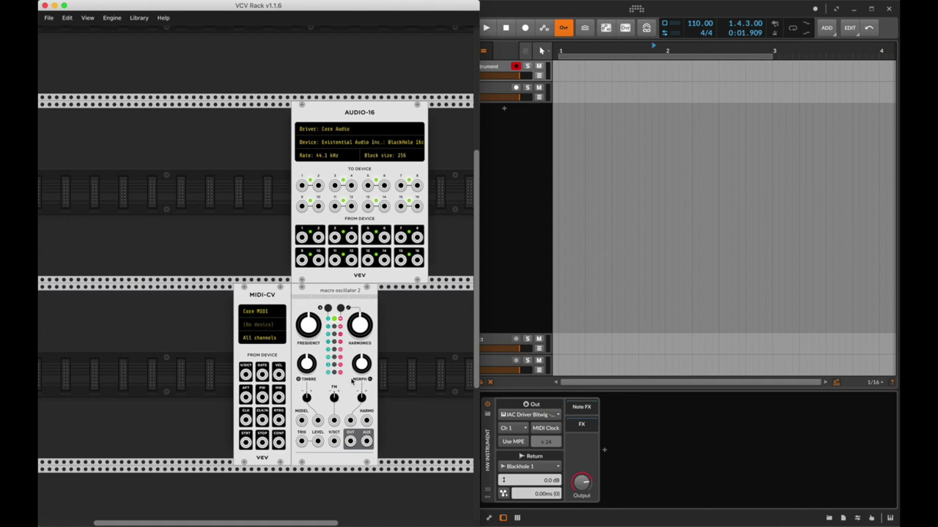
# Set the MIDI-CV module's device to IAC Driver Bitwig -> VCV and its MIDI channel to Channel 1.
pyautogui.click(263, 330)
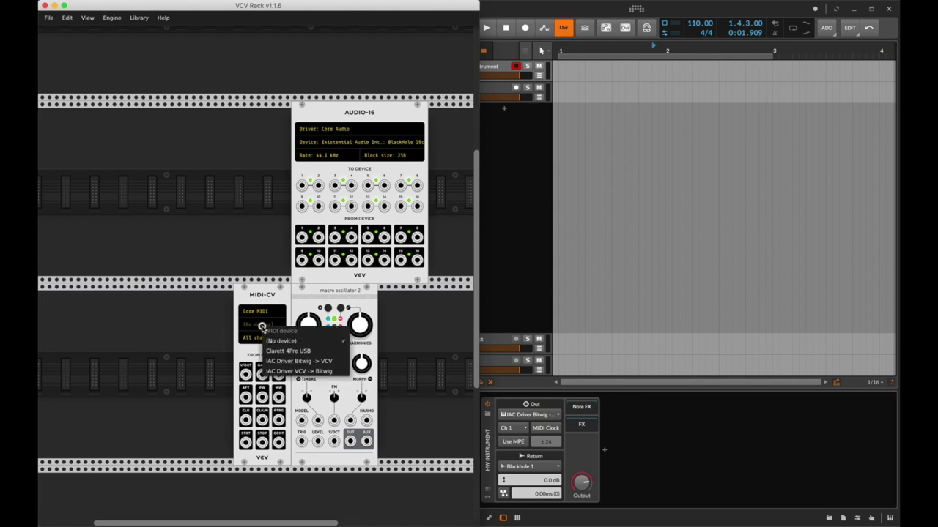
pyautogui.click(320, 361)
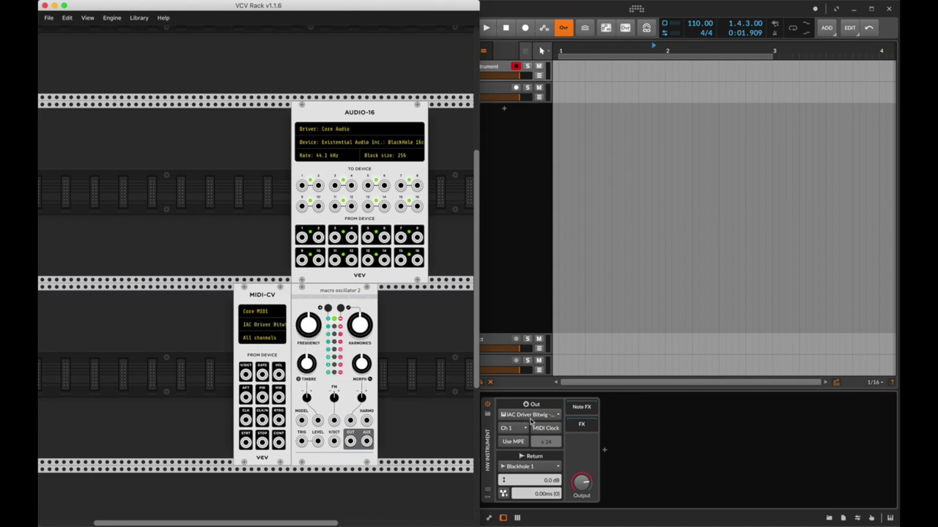
pyautogui.click(265, 338)
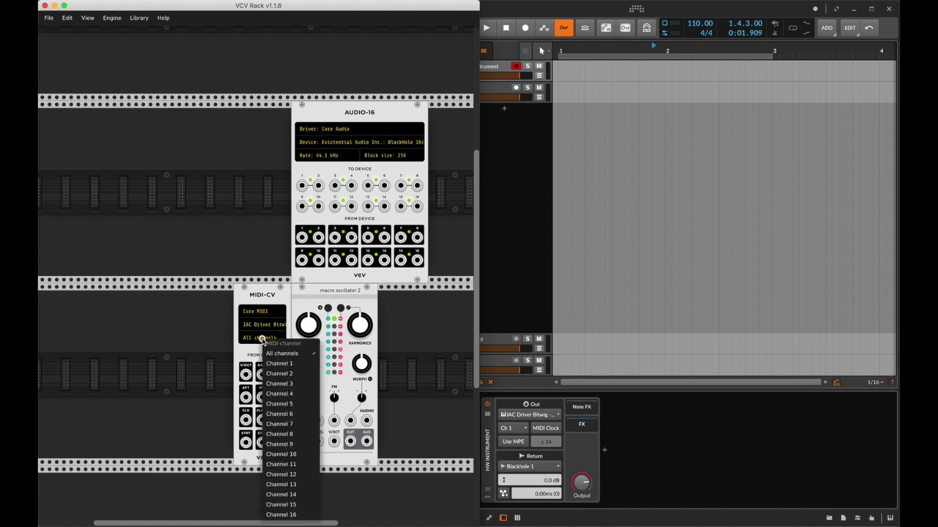
pyautogui.click(272, 357)
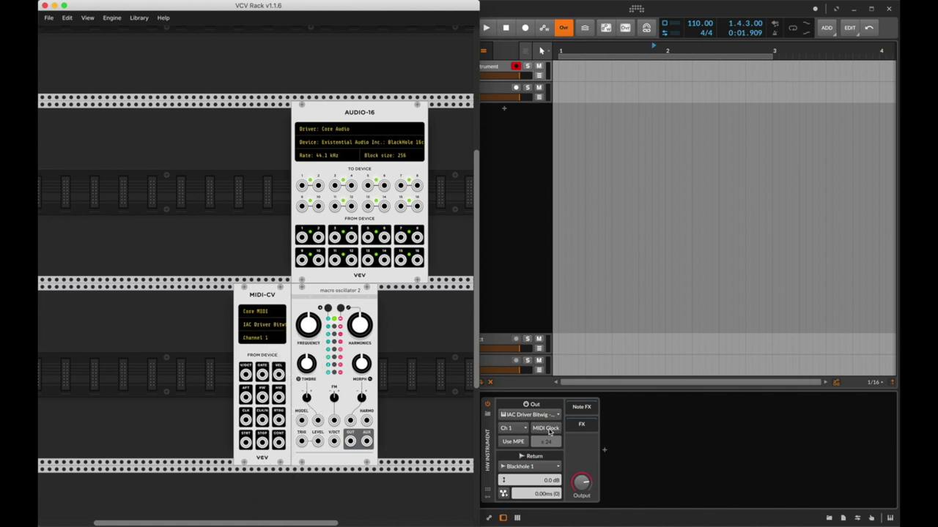
# Patch MIDI-CV's V/OCT and GATE to the oscillator's V/OCT and LEVEL, and its OUT to AUDIO-16's device input 1.
pyautogui.moveTo(262, 379); pyautogui.dragTo(333, 441)
pyautogui.moveTo(262, 375); pyautogui.dragTo(301, 186)
# Switch to Bitwig Studio and play a run of test notes into the HW Instrument track from the computer keyboard.
pyautogui.click(720, 198)
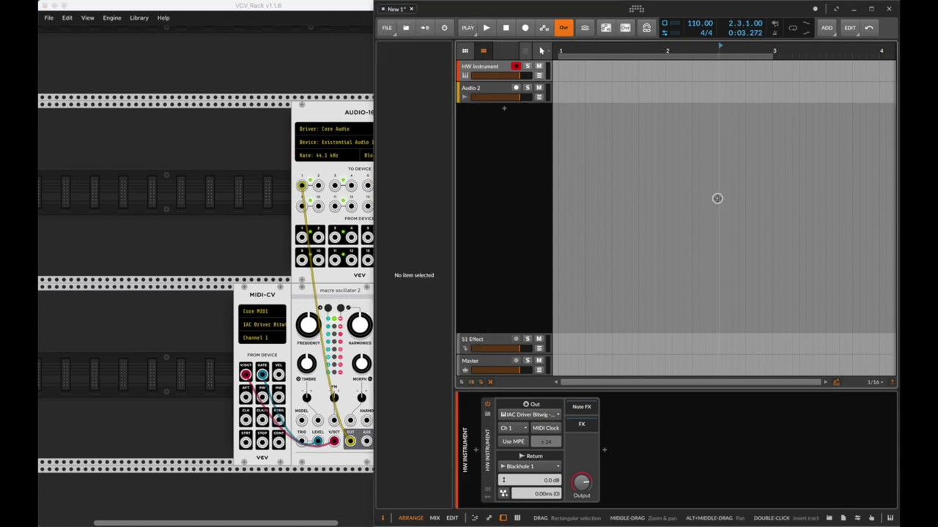
pyautogui.press('d')
pyautogui.press('k')
pyautogui.press('j')
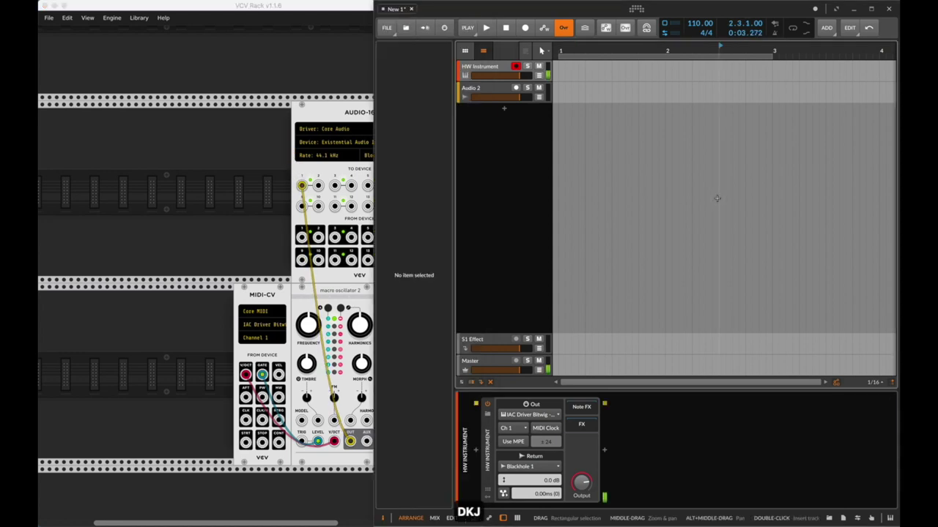
pyautogui.press('h')
pyautogui.press('d')
pyautogui.press('g')
pyautogui.press('f')
pyautogui.press('d')
pyautogui.press('j')
pyautogui.press('h')
pyautogui.press('j')
pyautogui.press('j')
pyautogui.press('x')
pyautogui.press('h')
pyautogui.press('j')
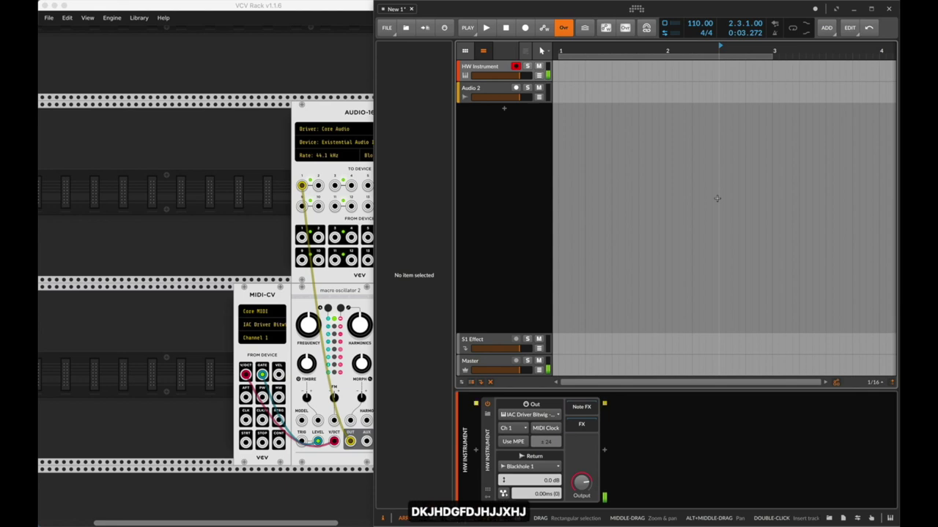
pyautogui.press('h')
pyautogui.press('j')
pyautogui.press('h')
pyautogui.press('g')
pyautogui.press('f')
pyautogui.press('k')
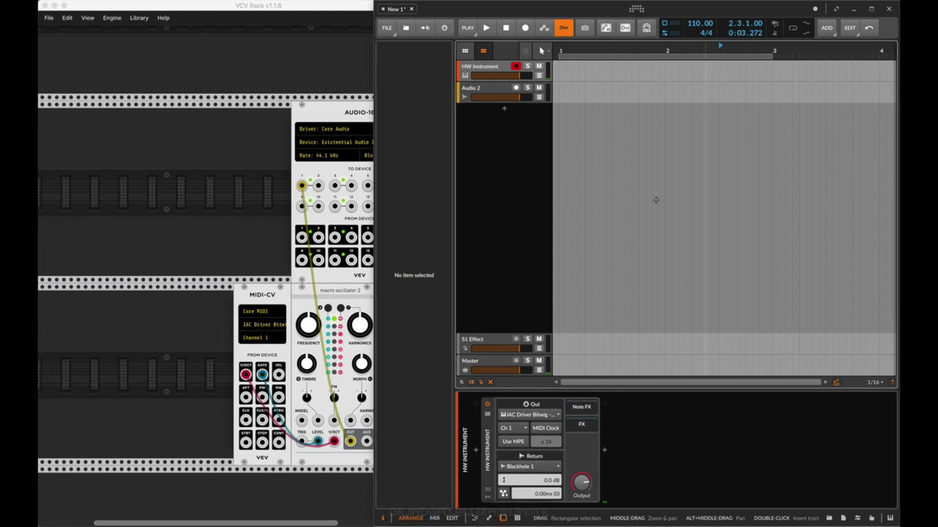
# In the mix view, create a Scene 1 clip on the HW Instrument track and enter five sixteenth notes, starting every three sixteenths.
pyautogui.hotkey('alt', '2')
pyautogui.doubleClick(513, 67)
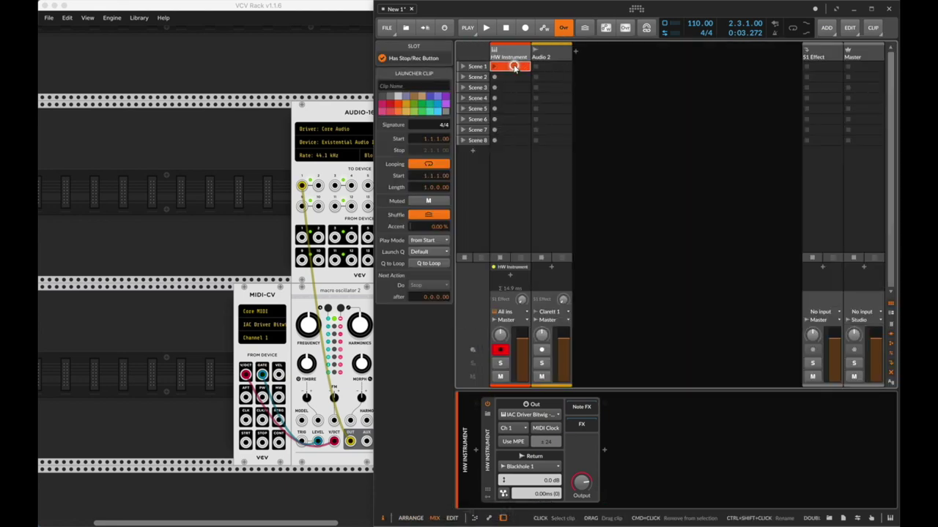
pyautogui.doubleClick(546, 445)
pyautogui.doubleClick(610, 459)
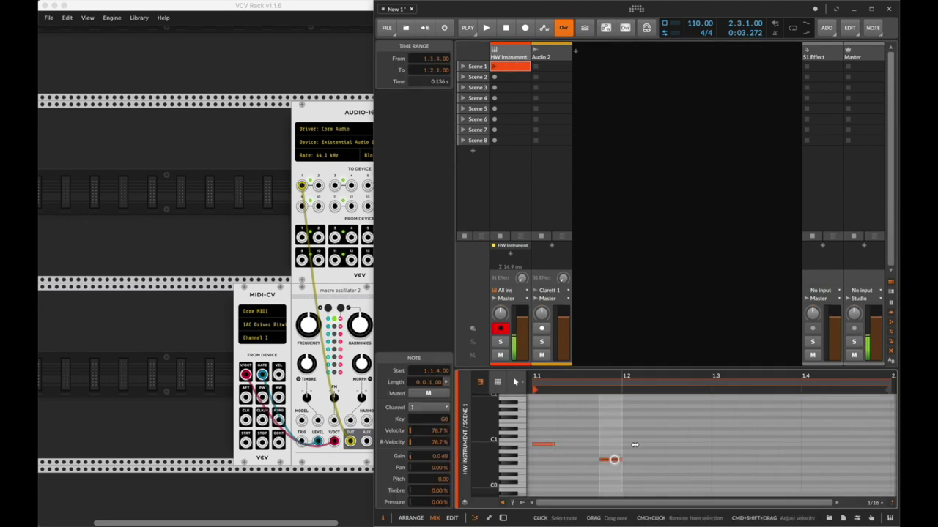
pyautogui.doubleClick(677, 433)
pyautogui.doubleClick(745, 467)
pyautogui.click(813, 447)
pyautogui.doubleClick(813, 448)
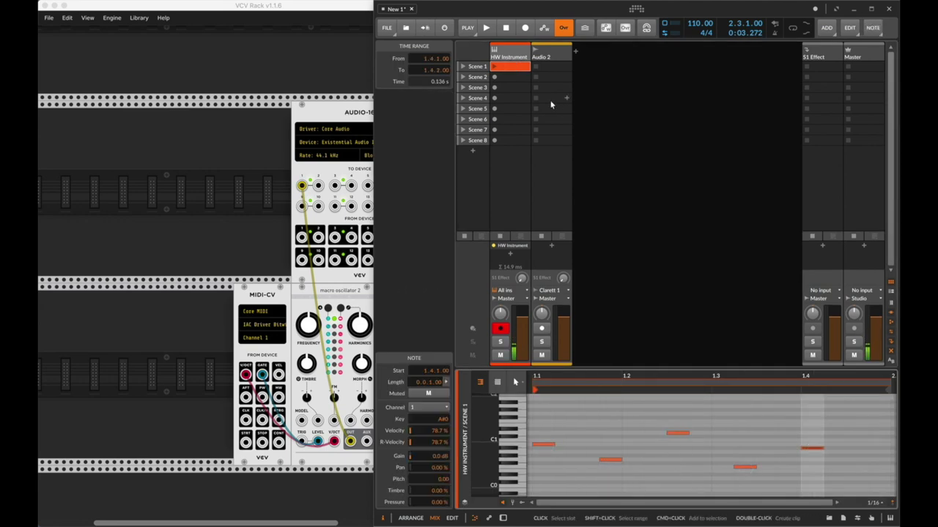
# Launch the Scene 1 clip on the HW Instrument track.
pyautogui.click(494, 67)
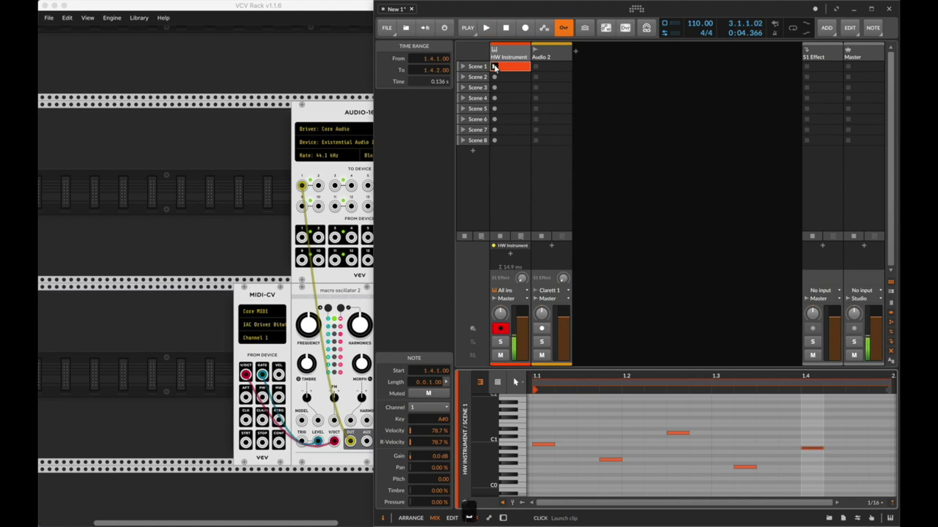
# In VCV Rack, repatch the random sampler's third t output to the oscillator's TRIG and its third X output to V/OCT.
pyautogui.click(218, 326)
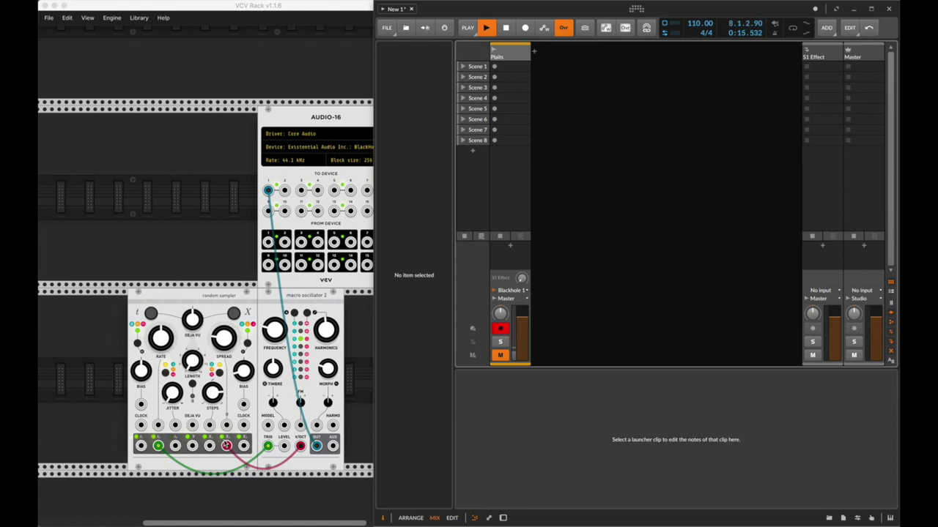
pyautogui.click(227, 445)
pyautogui.moveTo(267, 446); pyautogui.dragTo(268, 427)
pyautogui.moveTo(176, 446); pyautogui.dragTo(244, 446)
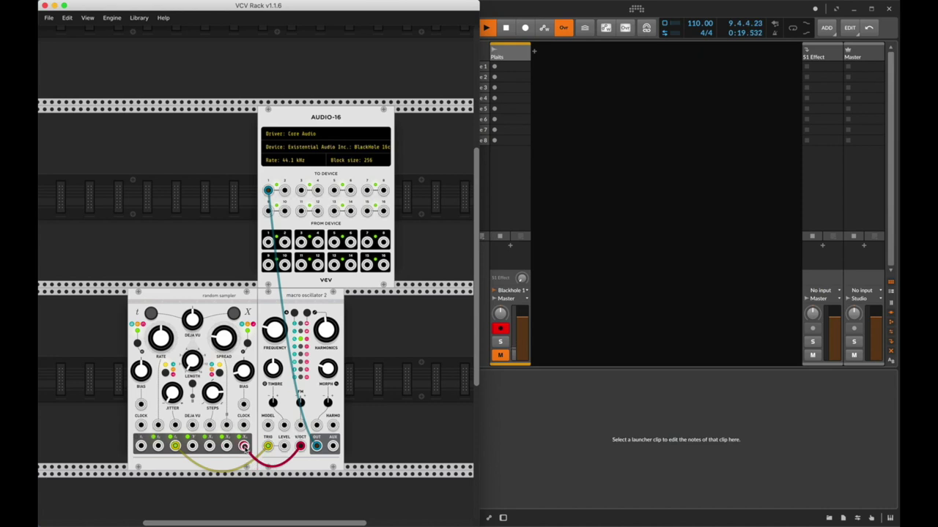
# Switch to Bitwig Studio and unmute the Plaits track, and return to the random sampler in VCV Rack.
pyautogui.click(563, 194)
pyautogui.click(514, 49)
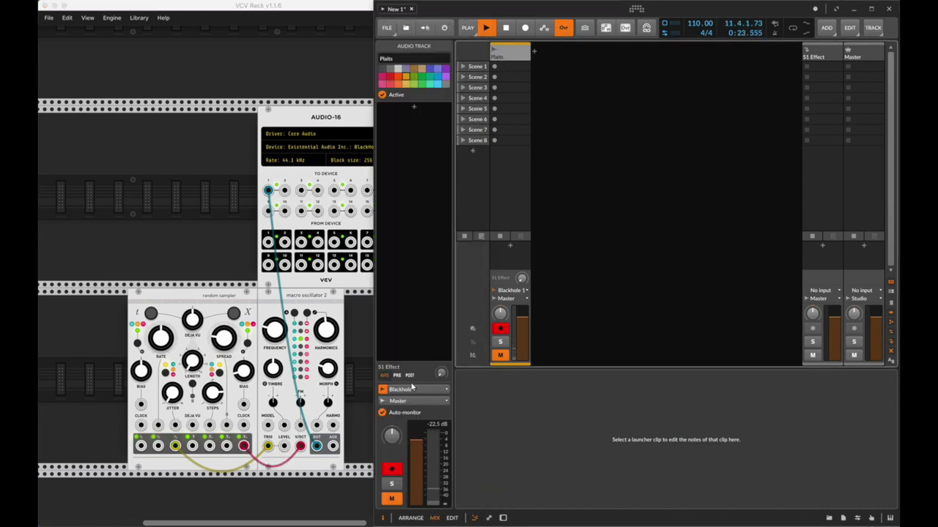
pyautogui.click(500, 356)
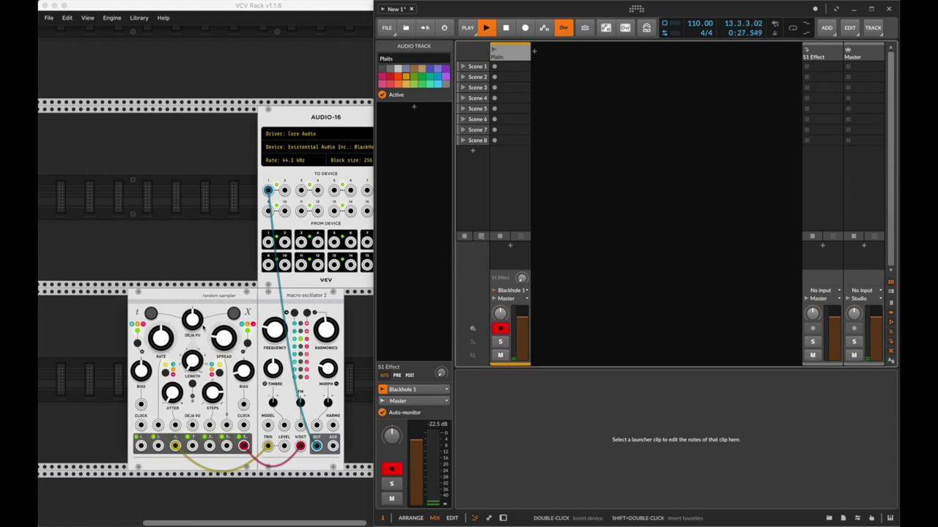
pyautogui.click(162, 349)
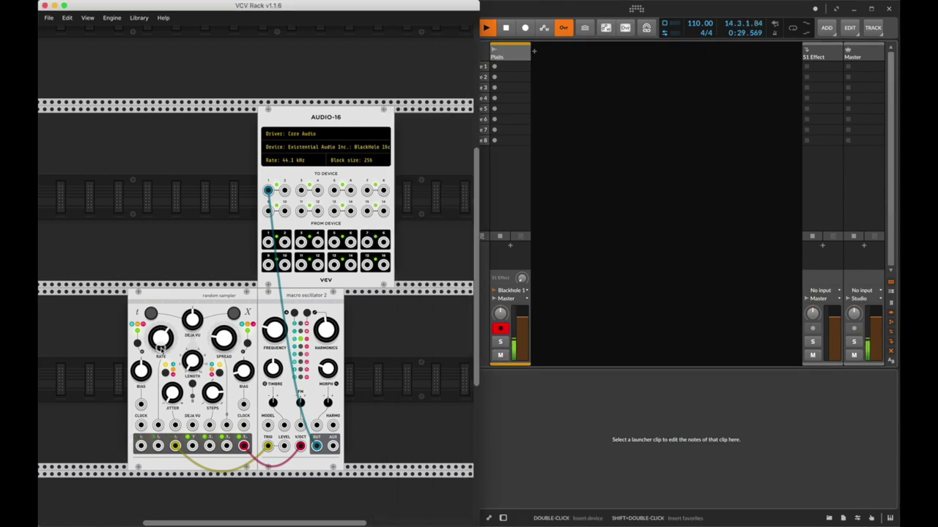
# Switch to Bitwig Studio's arrange view, play the Plaits track from bar 1 for a few bars, and stop playback.
pyautogui.click(669, 105)
pyautogui.press('Tab')
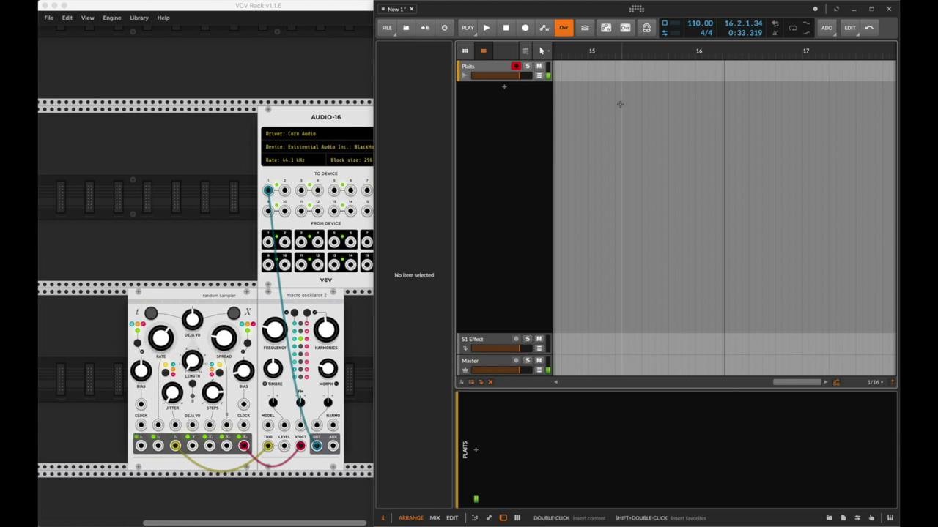
pyautogui.hscroll(-10, 634, 113)
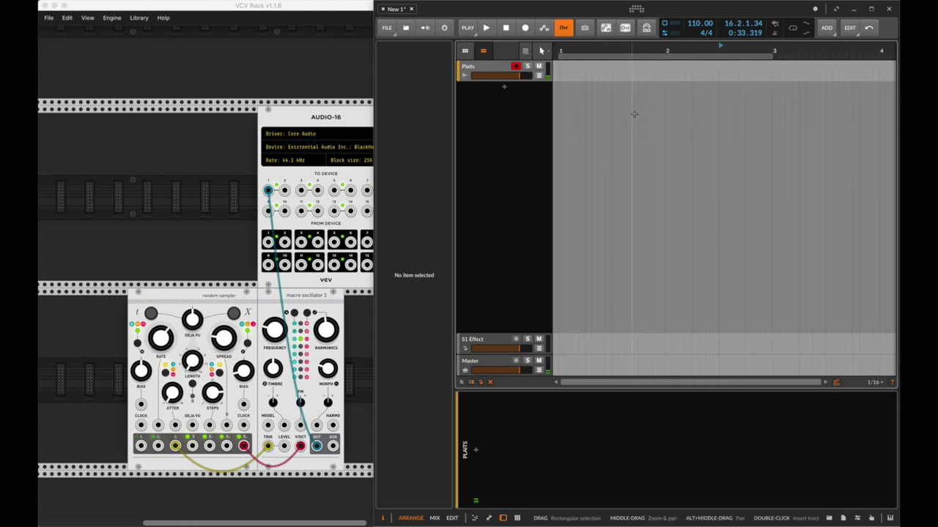
pyautogui.click(560, 74)
pyautogui.press('space')
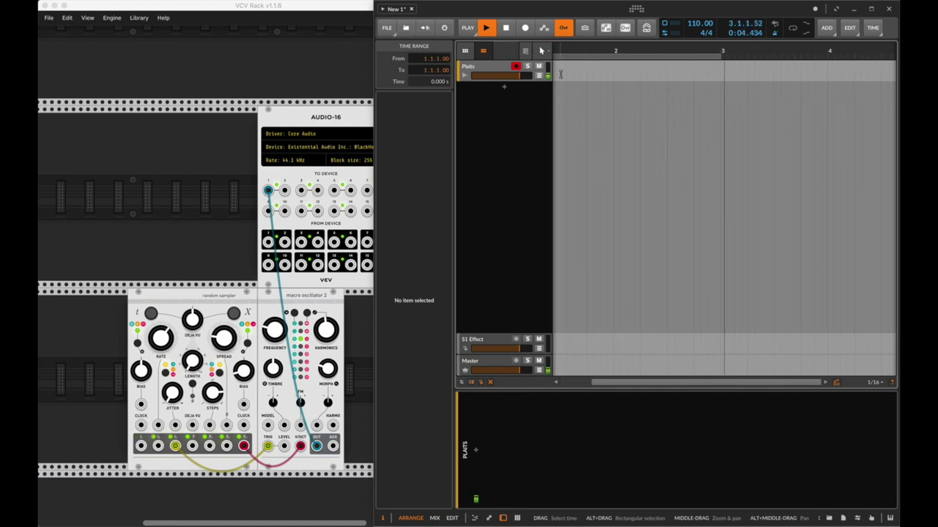
pyautogui.press('space')
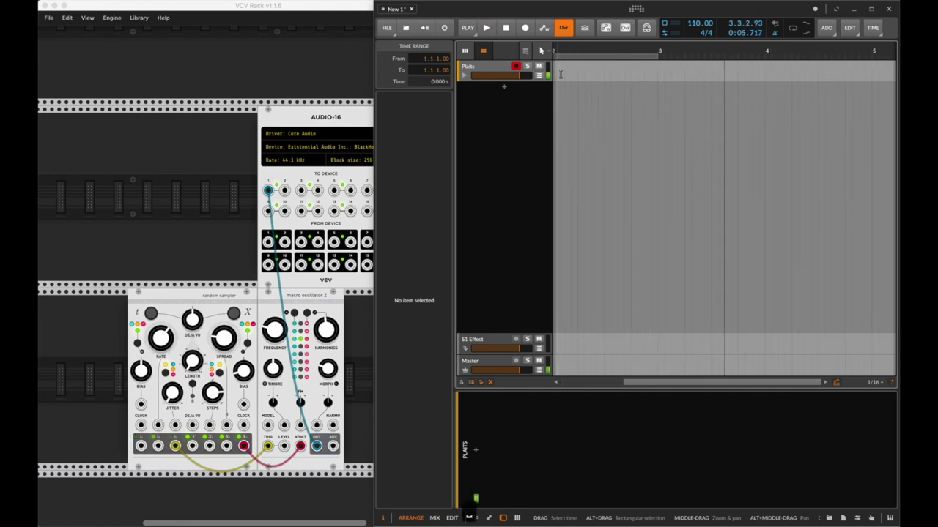
# Mute the Plaits track and add a new instrument track above it.
pyautogui.click(538, 66)
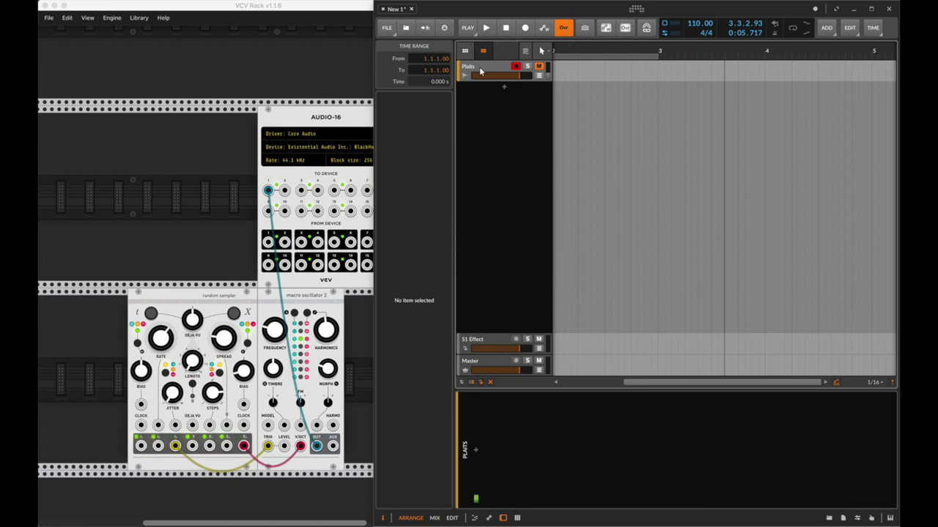
pyautogui.press('super+shift+t')
pyautogui.moveTo(480, 92); pyautogui.dragTo(475, 59)
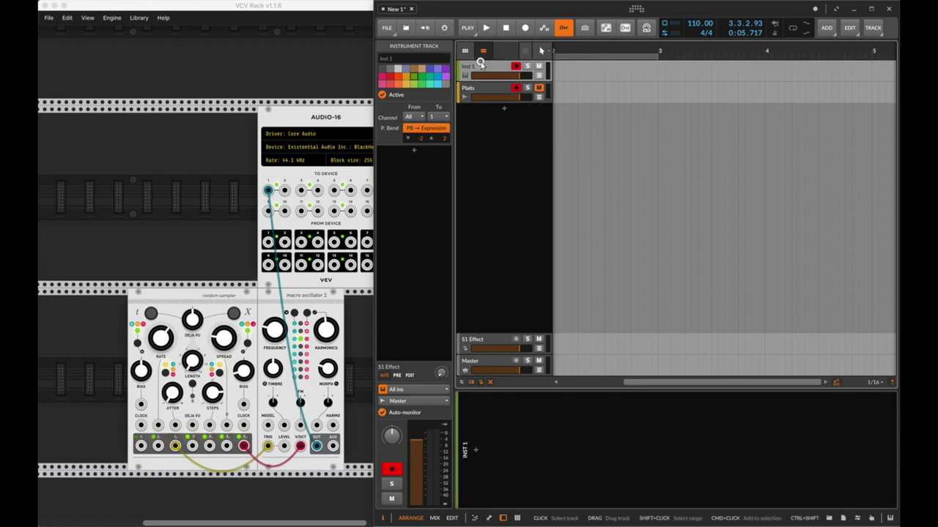
# Insert an HW Instrument device on the new track and set its MIDI output to IAC Driver Bitwig -> VCV.
pyautogui.click(475, 452)
pyautogui.write('hw')
pyautogui.press('Down')
pyautogui.press('Down')
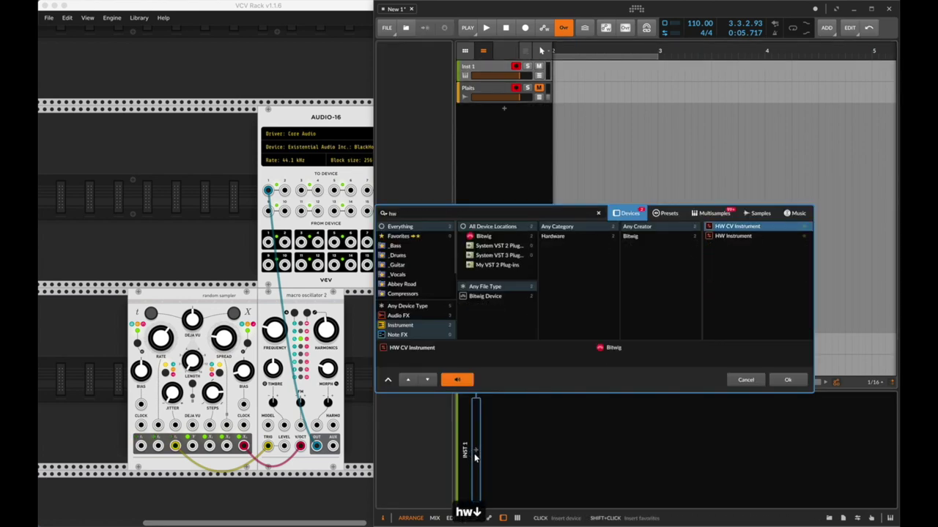
pyautogui.press('Return')
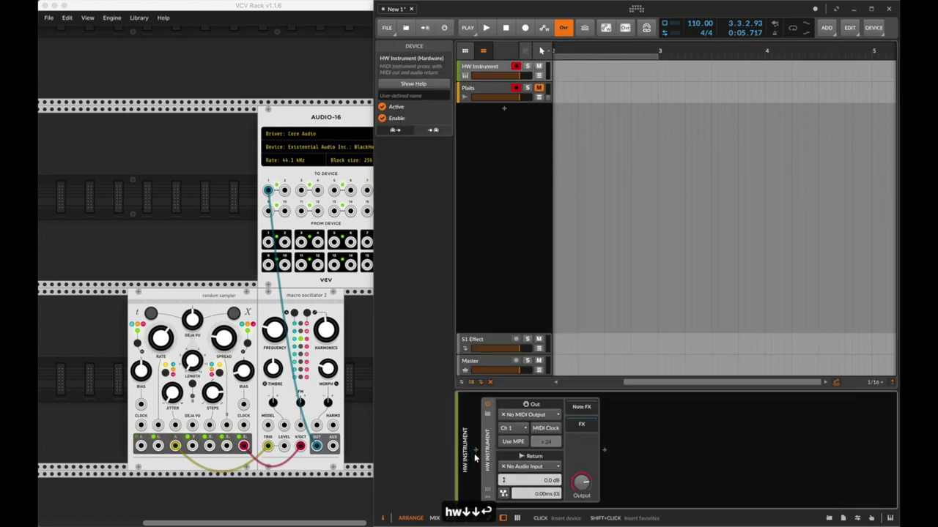
pyautogui.click(522, 416)
pyautogui.click(555, 462)
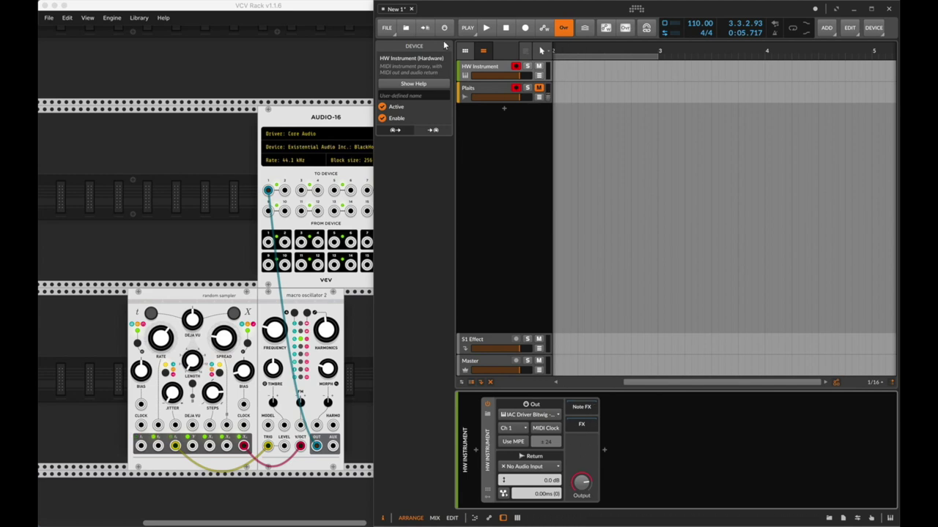
# In the mix view, create a Scene 1 clip on the HW Instrument track and fill it with repeated sixteenth notes on B2.
pyautogui.hotkey('alt', '2')
pyautogui.doubleClick(520, 66)
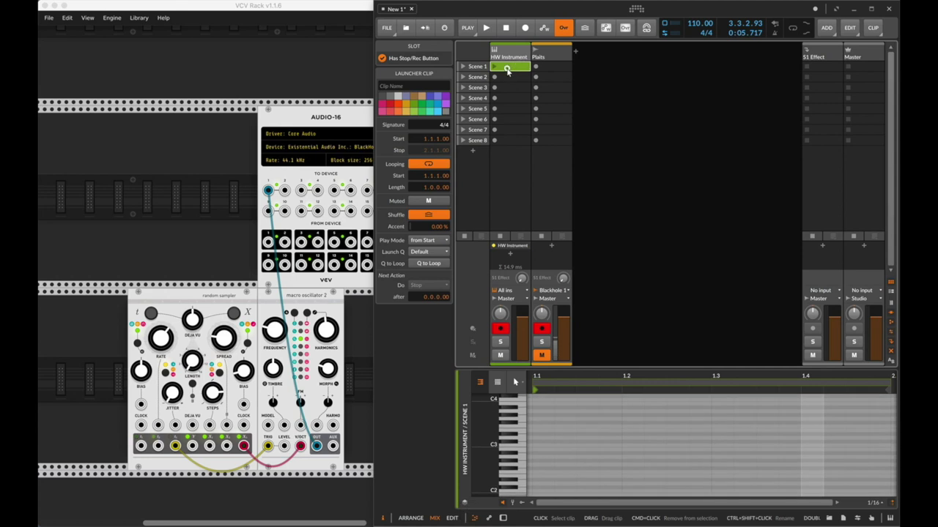
pyautogui.press('b')
pyautogui.click(547, 453)
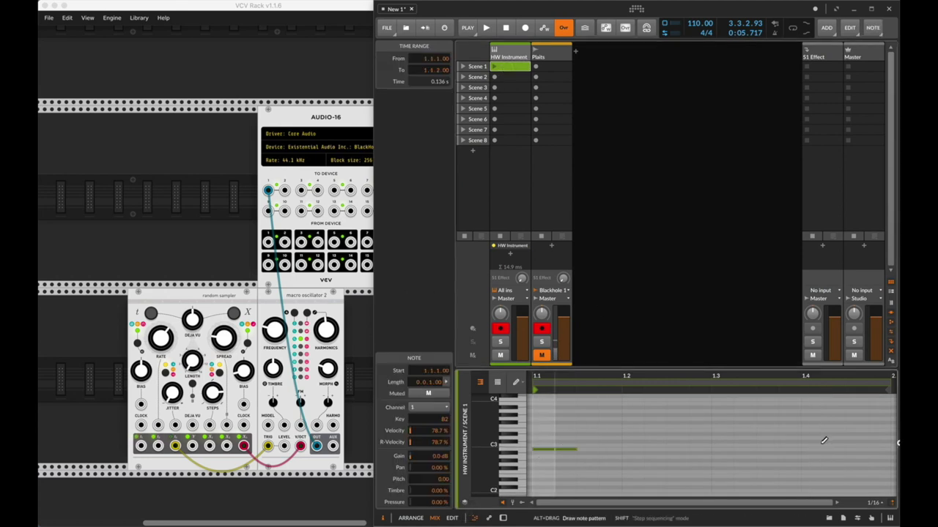
pyautogui.moveTo(547, 454); pyautogui.dragTo(886, 450)
pyautogui.press('1')
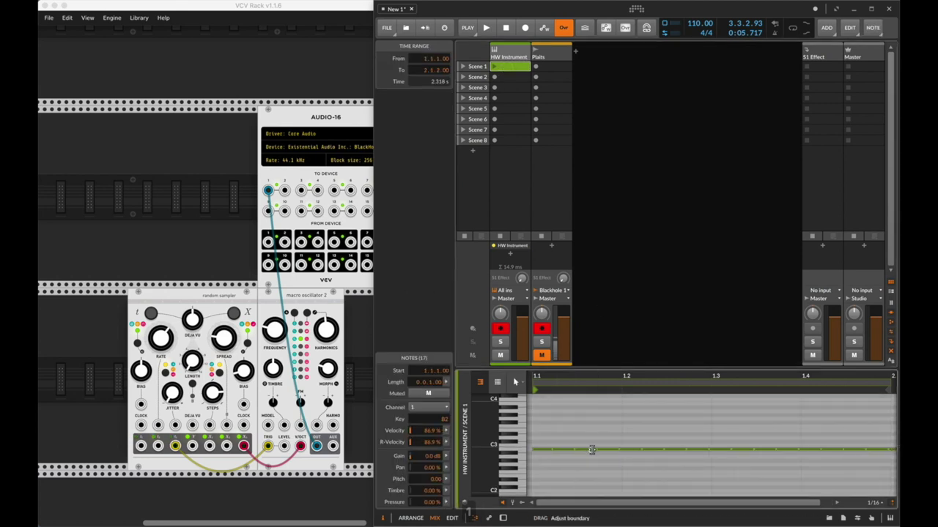
# Shorten all the B2 notes to a length of 0.0.0.35 and launch the Scene 1 clip.
pyautogui.press('super+z')
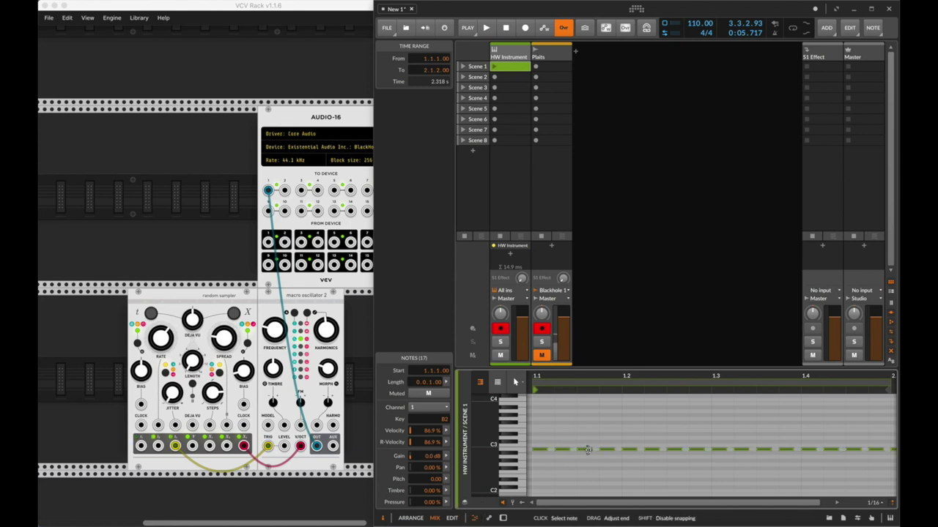
pyautogui.moveTo(583, 451); pyautogui.dragTo(576, 450)
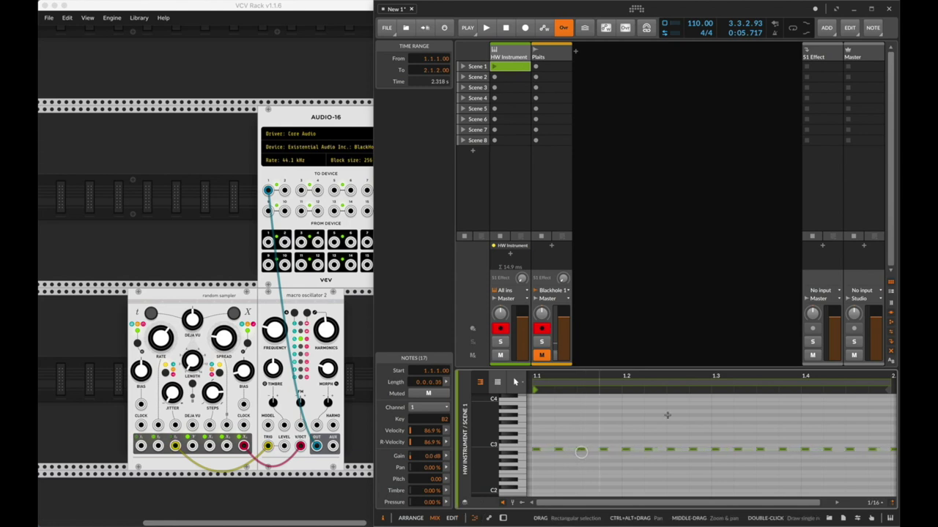
pyautogui.click(491, 66)
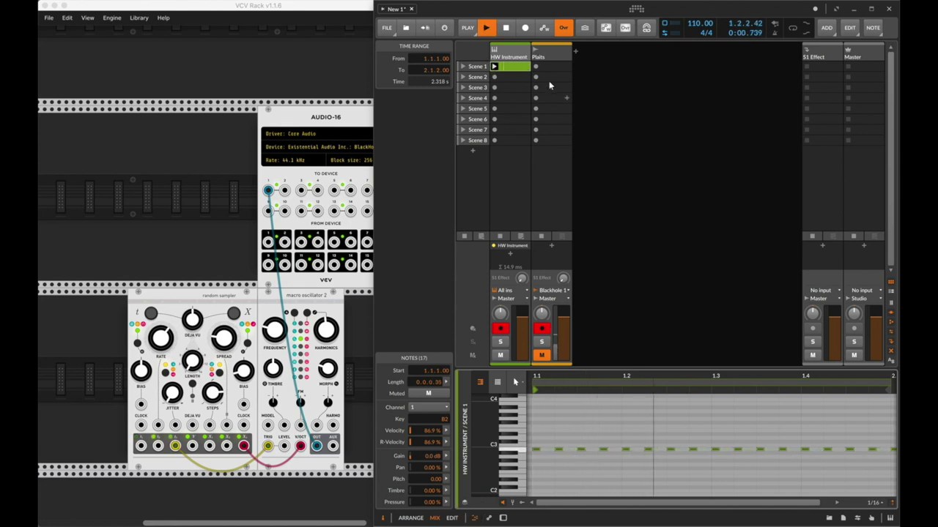
# In VCV Rack, add a CV-MIDI module beside the random sampler and set its device to IAC Driver Bitwig -> VCV.
pyautogui.press('d')
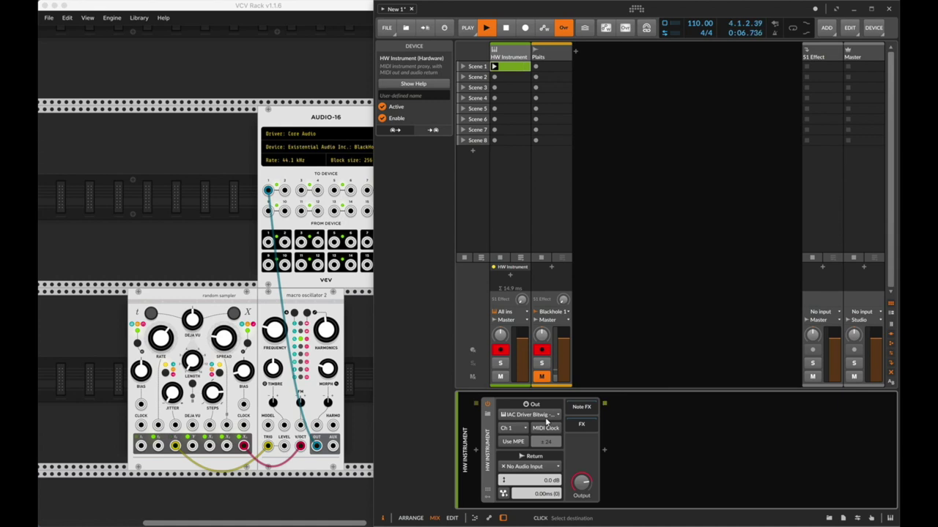
pyautogui.hscroll(-3, 150, 242)
pyautogui.rightClick(138, 208)
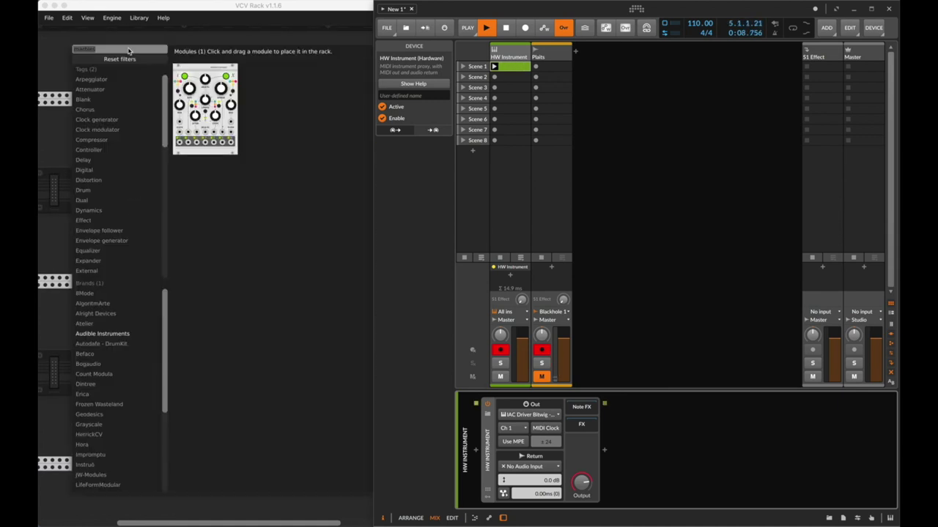
pyautogui.write('midi')
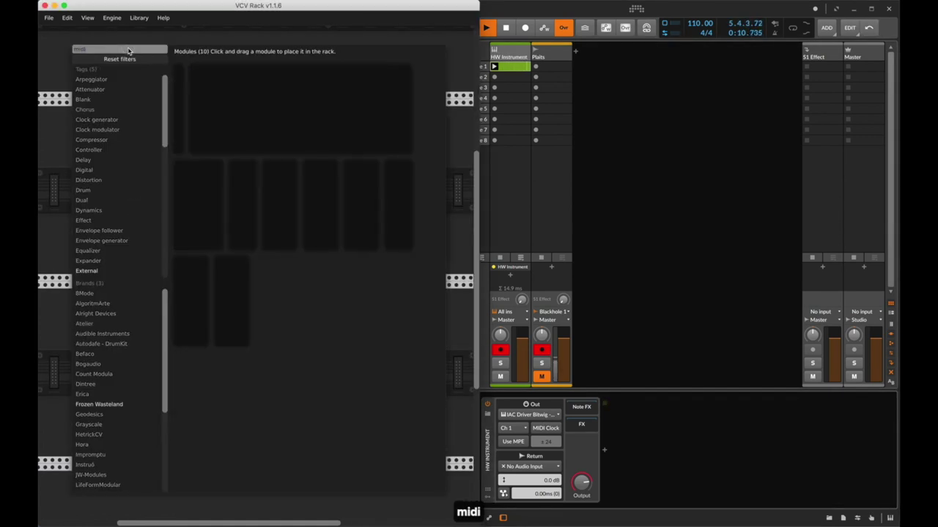
pyautogui.write(' v')
pyautogui.press('BackSpace')
pyautogui.write('cv')
pyautogui.click(183, 103)
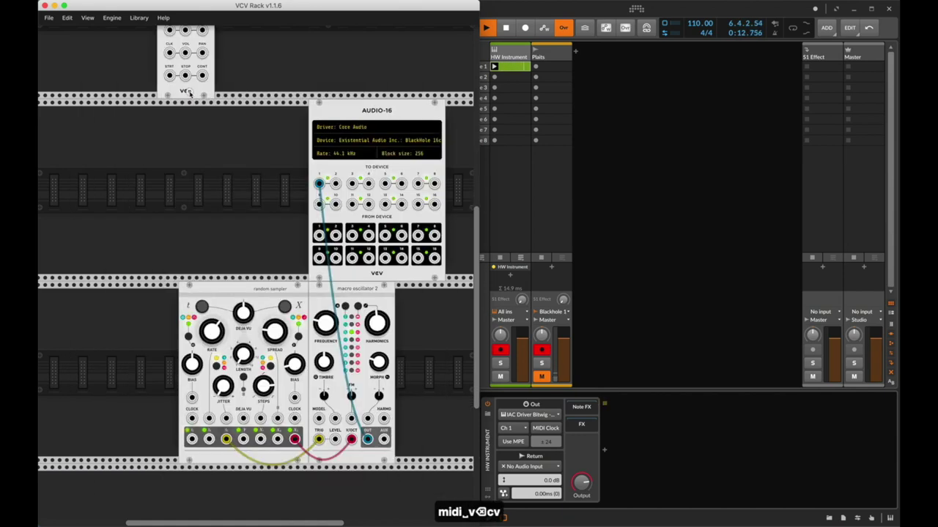
pyautogui.moveTo(208, 57); pyautogui.dragTo(186, 457)
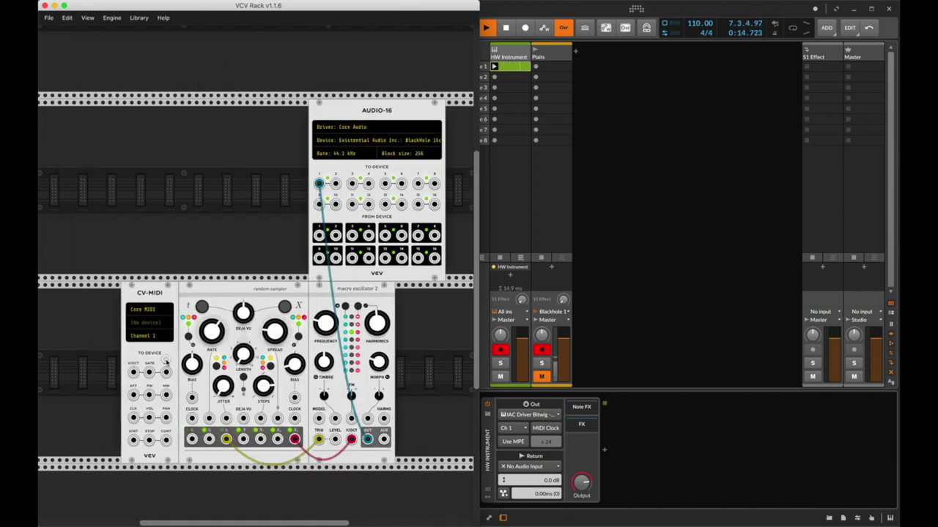
pyautogui.click(148, 323)
pyautogui.click(196, 356)
# Unmute the Plaits track in Bitwig Studio, stop playback, and reopen the HW Instrument's Scene 1 clip in the mix view.
pyautogui.click(542, 386)
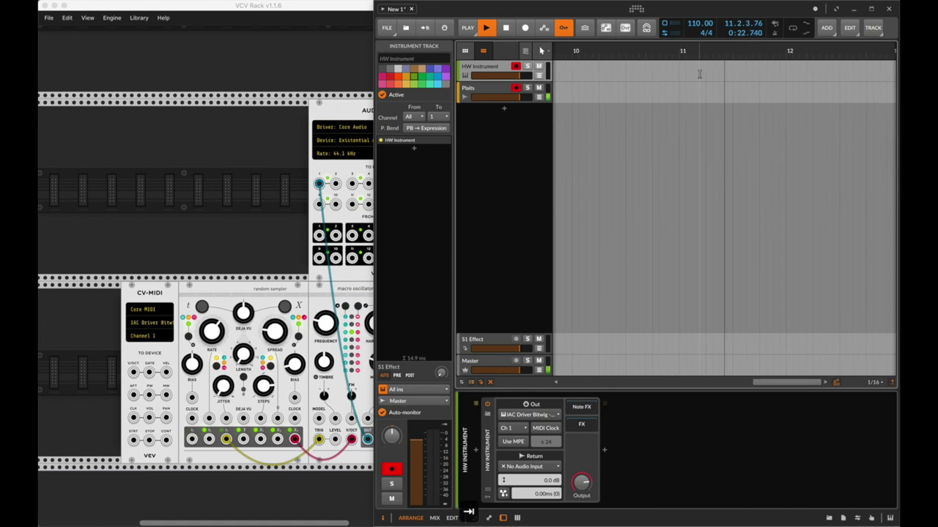
pyautogui.press('space')
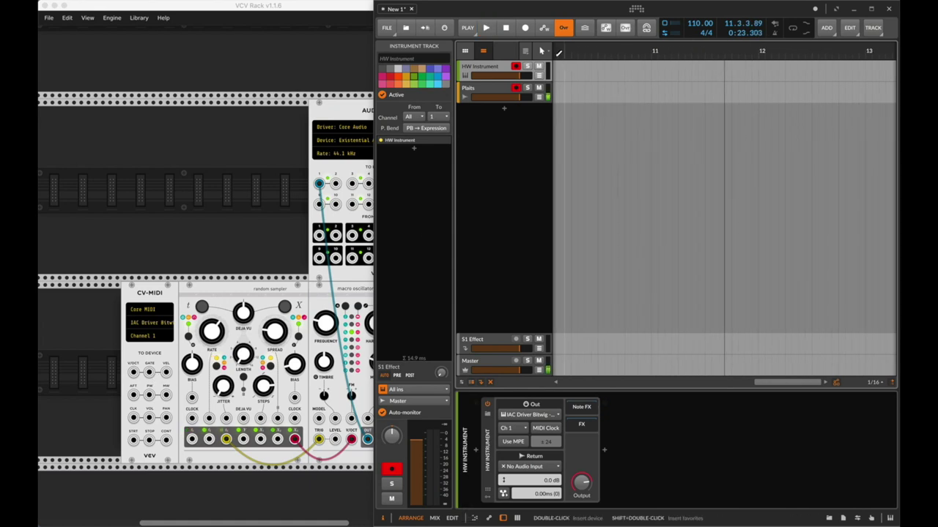
pyautogui.click(434, 518)
pyautogui.click(513, 67)
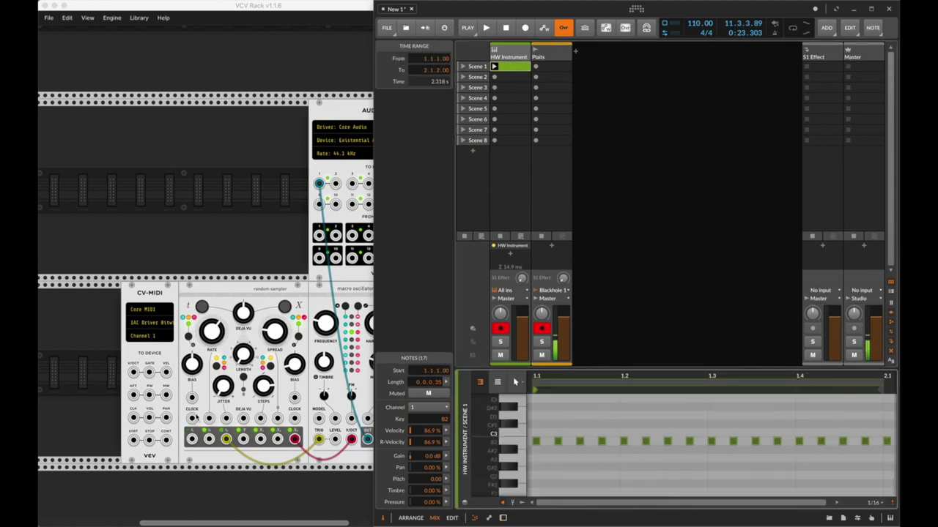
# Try to patch CV-MIDI's GATE to the random sampler's CLOCK, and delete the CV-MIDI module.
pyautogui.moveTo(149, 373); pyautogui.dragTo(192, 418)
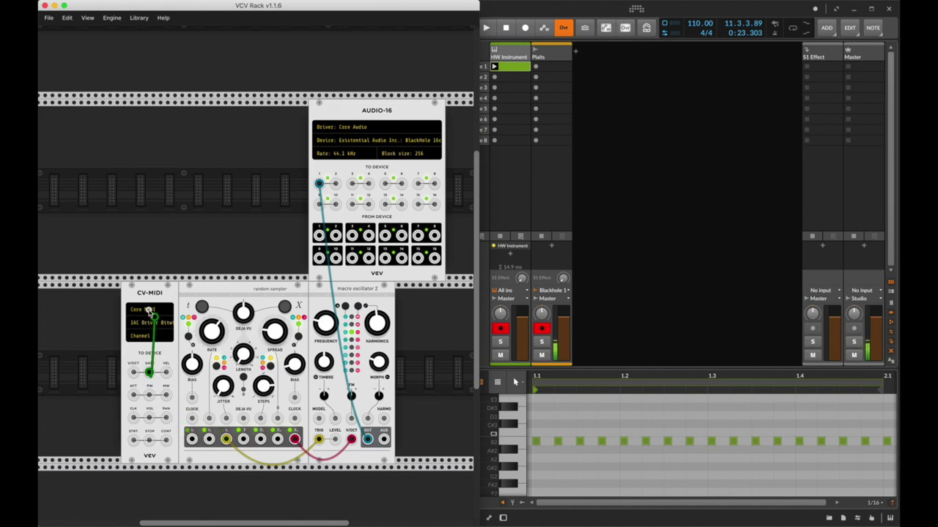
pyautogui.press('BackSpace')
# Add a MIDI-CV module directly beside the random sampler, in the free space on its t side.
pyautogui.rightClick(121, 325)
pyautogui.write('mifi')
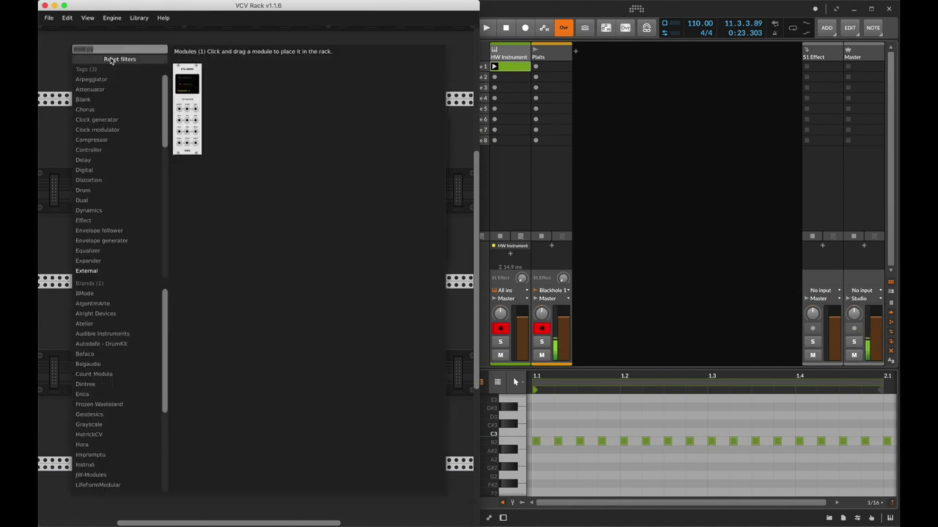
pyautogui.press('BackSpace')
pyautogui.press('BackSpace')
pyautogui.write('di-')
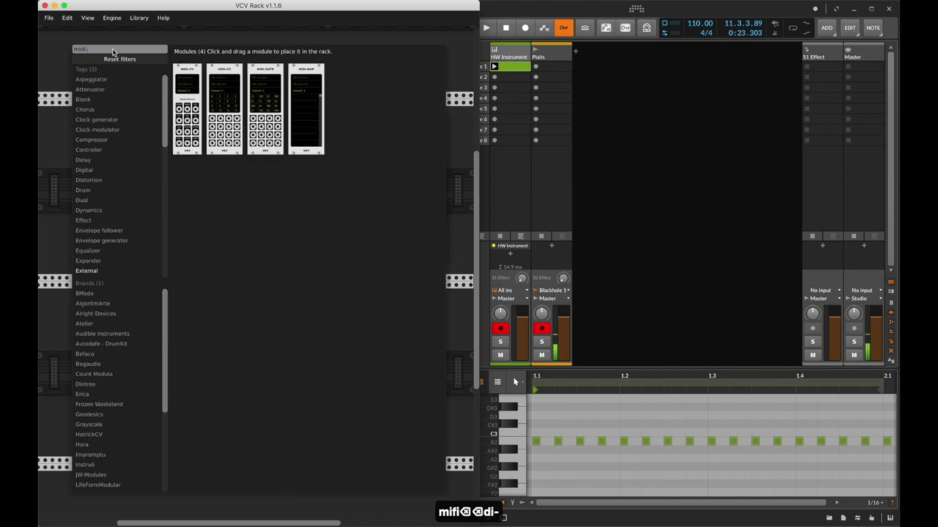
pyautogui.moveTo(189, 83); pyautogui.dragTo(158, 293)
# Set the MIDI-CV module's device to IAC Driver Bitwig -> VCV and its MIDI channel to Channel 1.
pyautogui.click(149, 322)
pyautogui.click(192, 363)
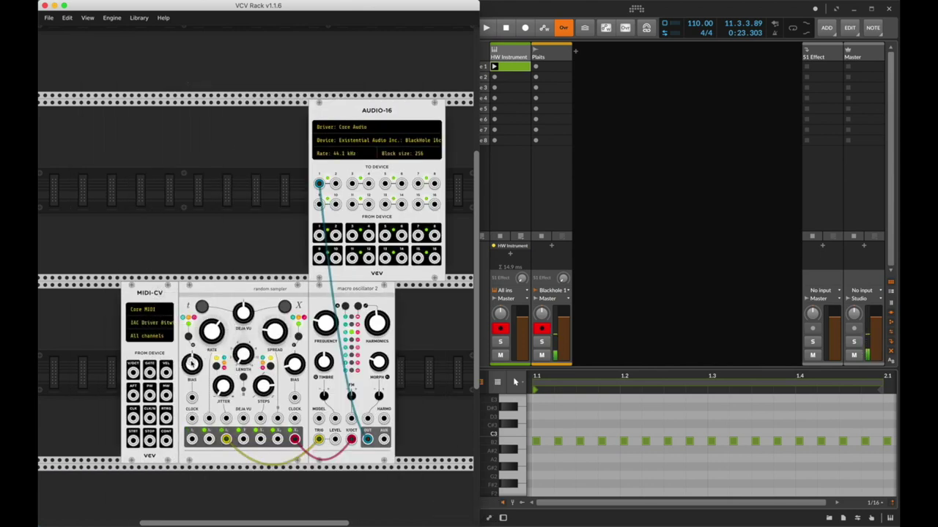
pyautogui.click(159, 337)
pyautogui.click(189, 363)
# Patch MIDI-CV's GATE to the random sampler's t-side CLOCK input, and switch to Bitwig Studio's arrange view.
pyautogui.moveTo(149, 372); pyautogui.dragTo(193, 424)
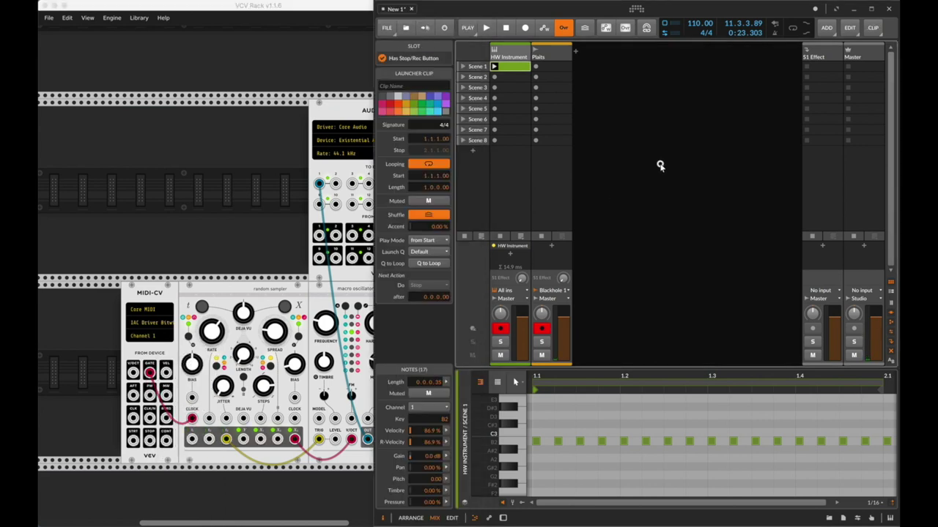
pyautogui.hotkey('alt', '1')
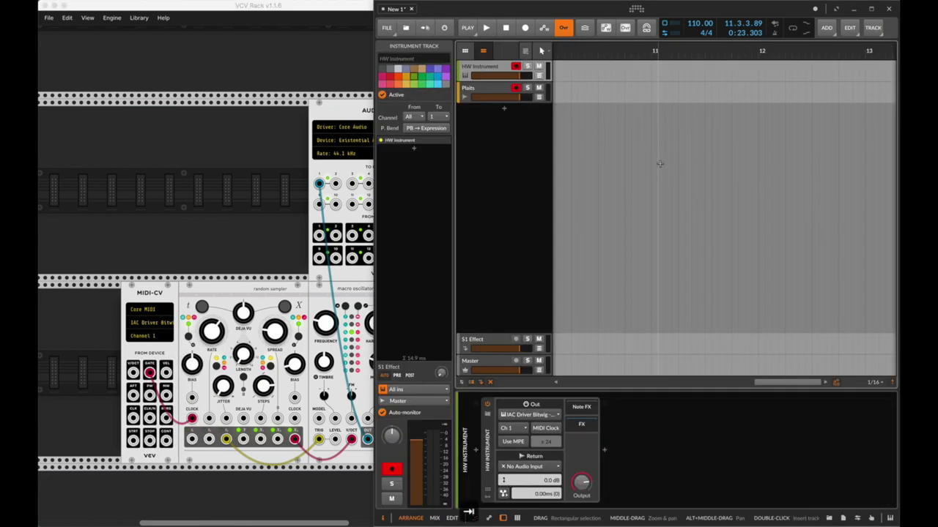
# Run playback briefly, and repatch the random sampler's t2 output to the macro oscillator's TRIG and its X2 output to V/OCT.
pyautogui.press('space')
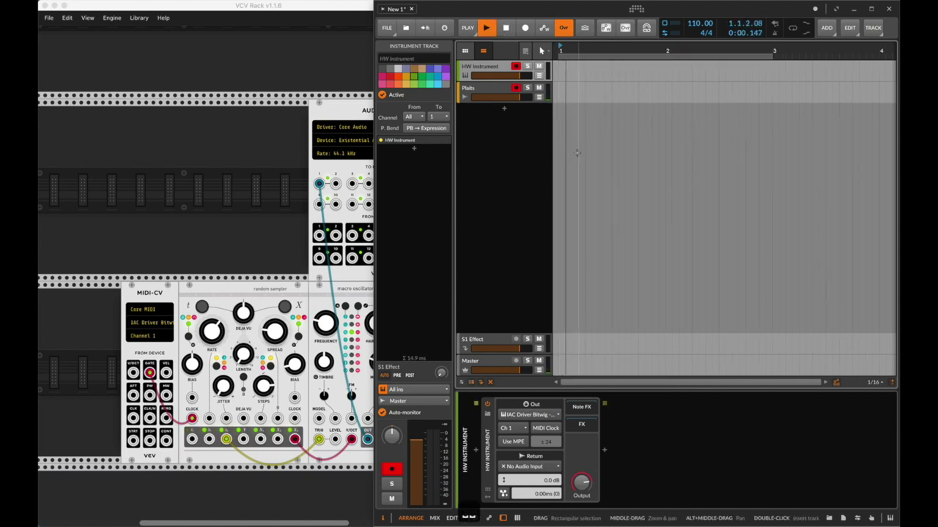
pyautogui.press('space')
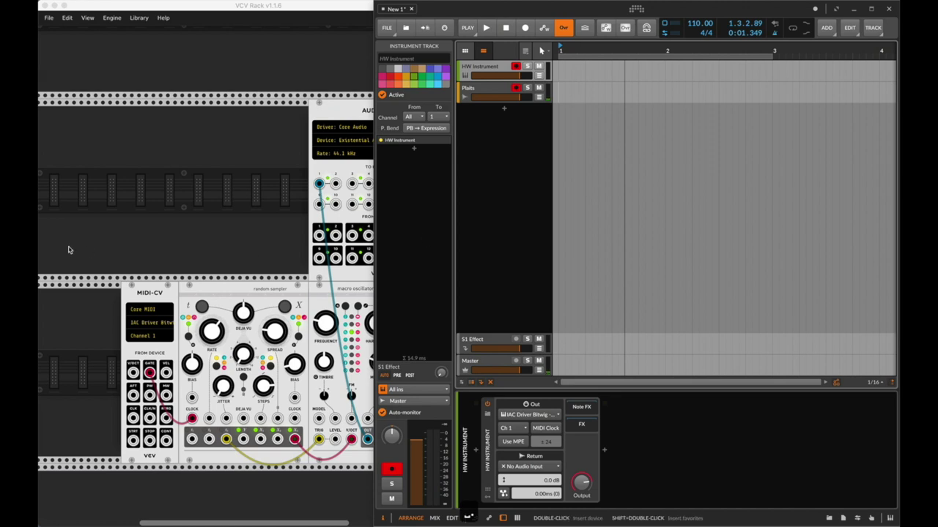
pyautogui.click(200, 348)
pyautogui.moveTo(226, 439); pyautogui.dragTo(209, 439)
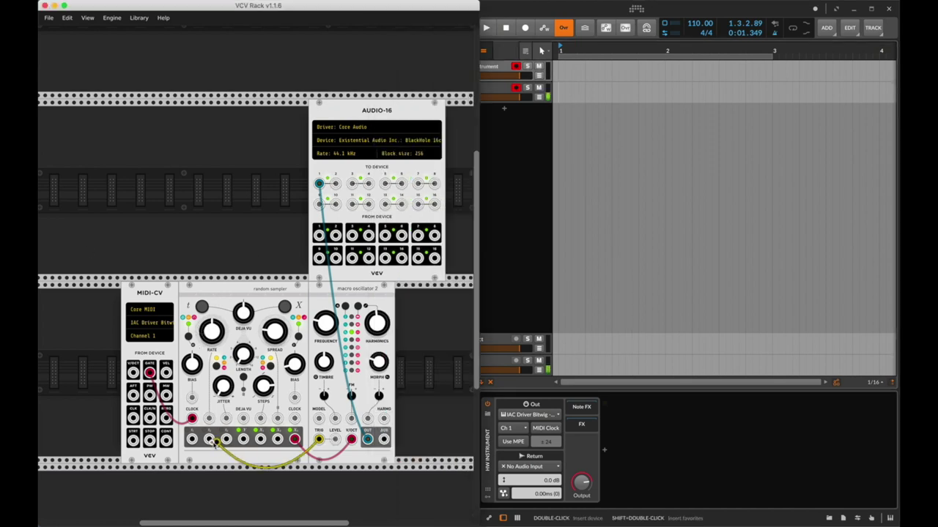
pyautogui.moveTo(284, 441); pyautogui.dragTo(335, 443)
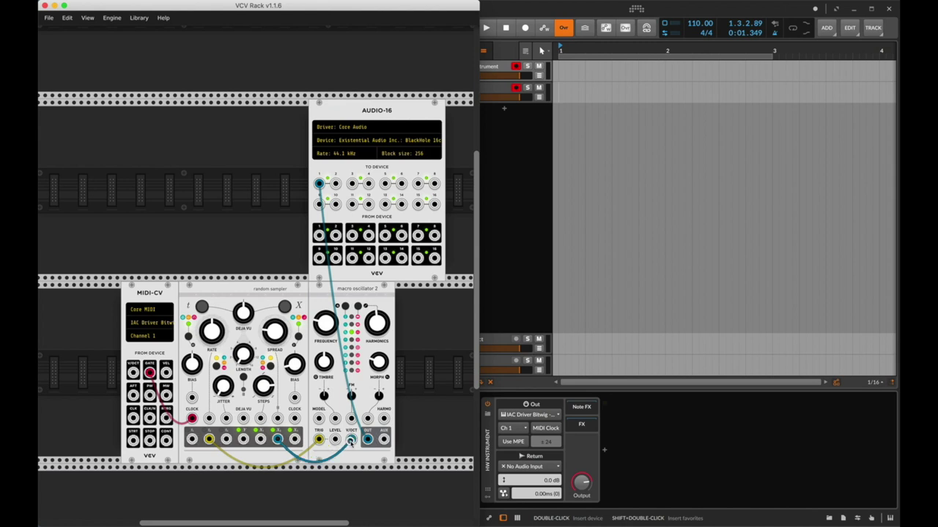
# Play the project in Bitwig Studio to hear the repatched random sampler, and stop playback.
pyautogui.click(696, 199)
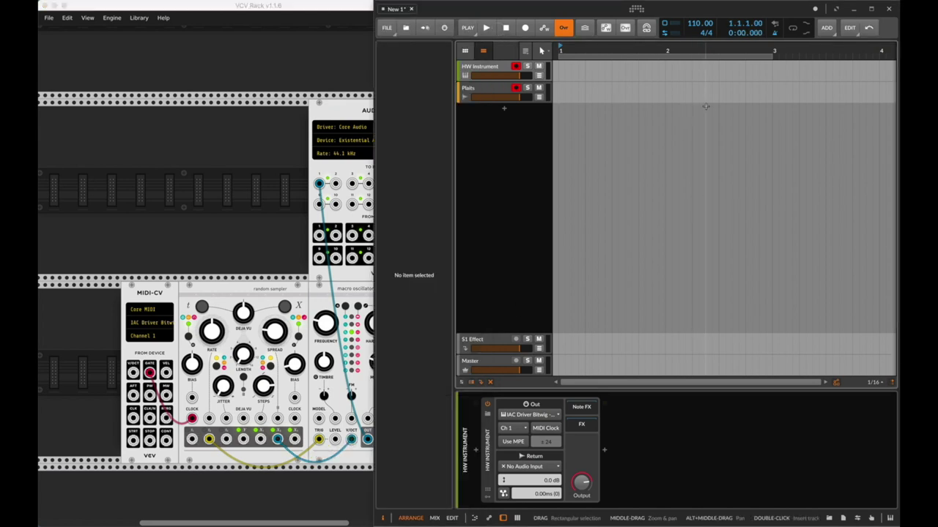
pyautogui.press('space')
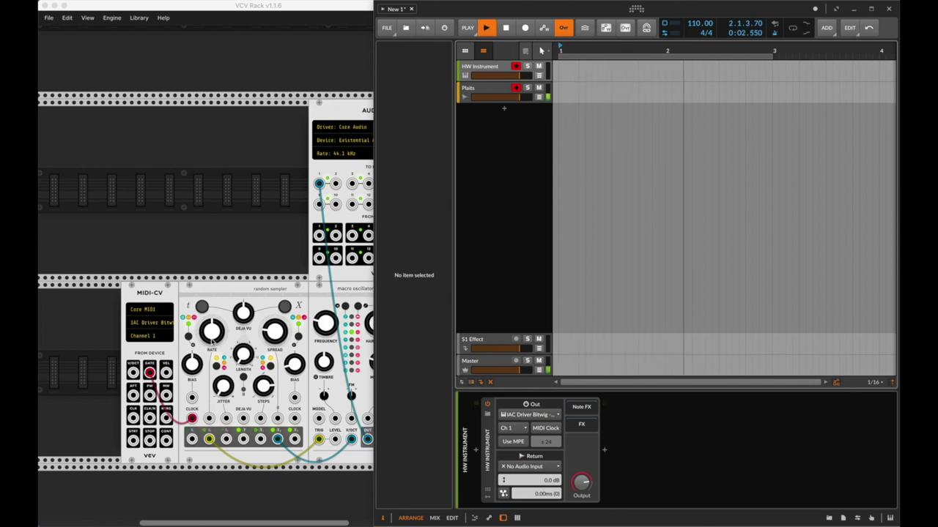
pyautogui.click(215, 367)
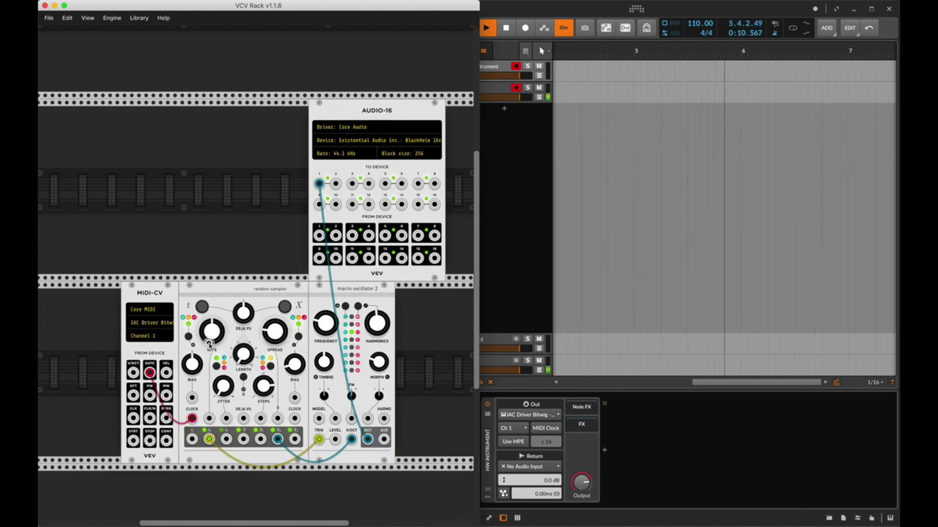
pyautogui.press('space')
# Move the MIDI-CV module in VCV Rack up one row, into the row that holds AUDIO-16.
pyautogui.scroll(2, 151, 403)
pyautogui.hscroll(-3, 151, 403)
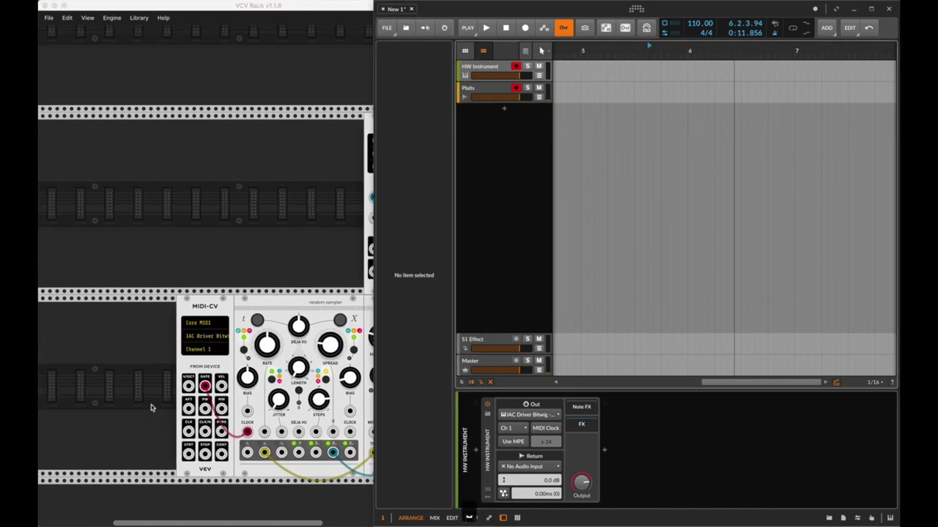
pyautogui.moveTo(219, 327); pyautogui.dragTo(139, 144)
# Add a narrow blank panel directly against the MIDI-CV module's left edge and label it "CLOCK FROM BITWIG".
pyautogui.rightClick(93, 213)
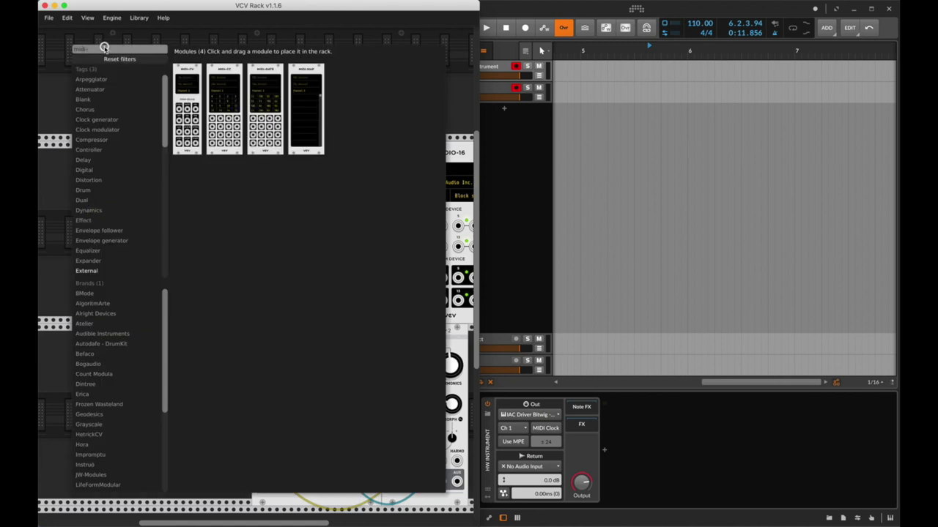
pyautogui.write('blank')
pyautogui.click(200, 126)
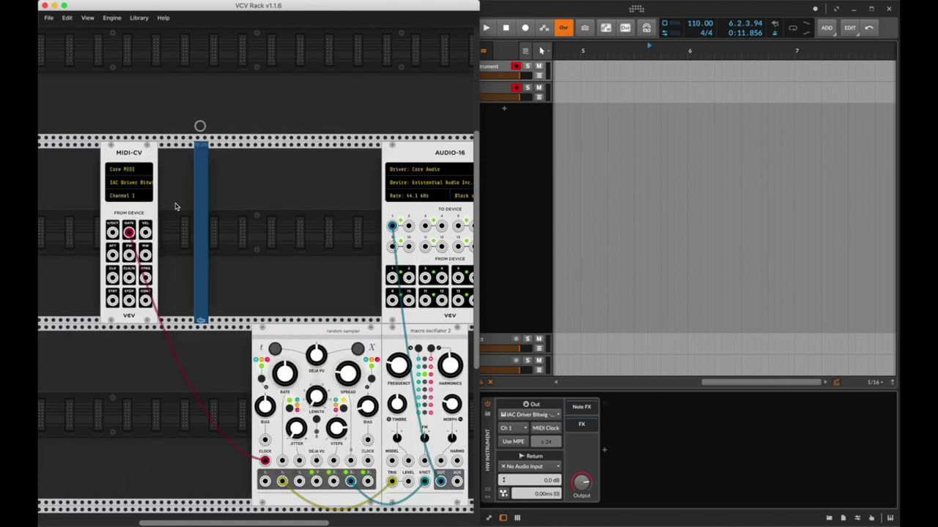
pyautogui.moveTo(202, 321); pyautogui.dragTo(93, 318)
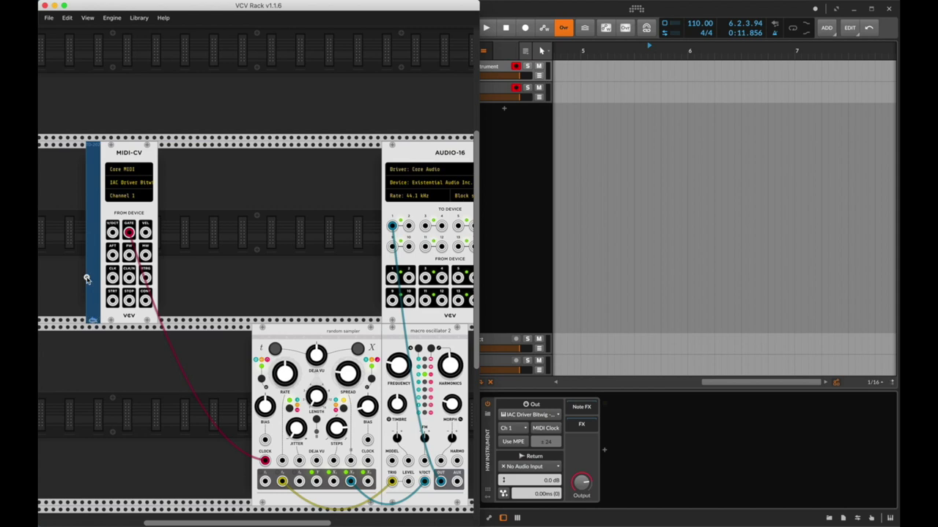
pyautogui.write('cLOCK FROM BITWIG')
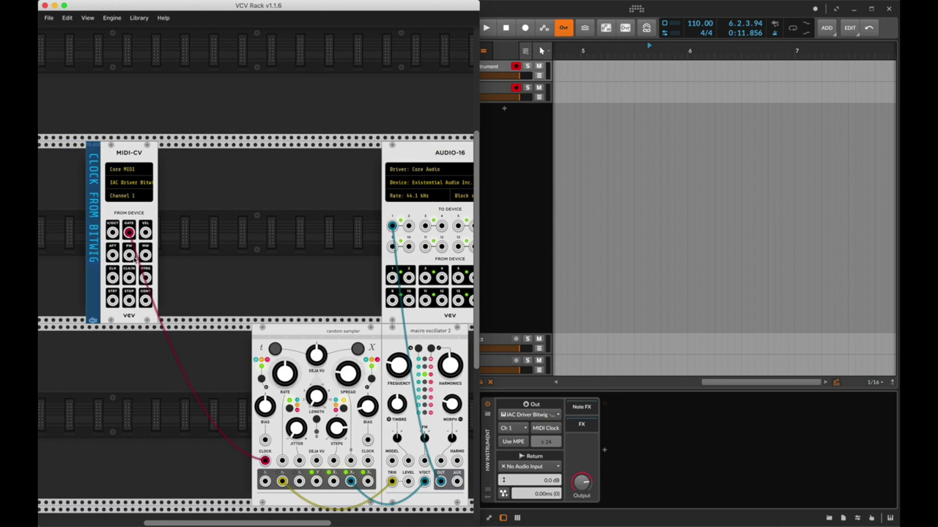
pyautogui.scroll(-3, 134, 257)
# In Bitwig Studio, rename the HW Instrument track to Clock and change its track color to light grey.
pyautogui.click(547, 154)
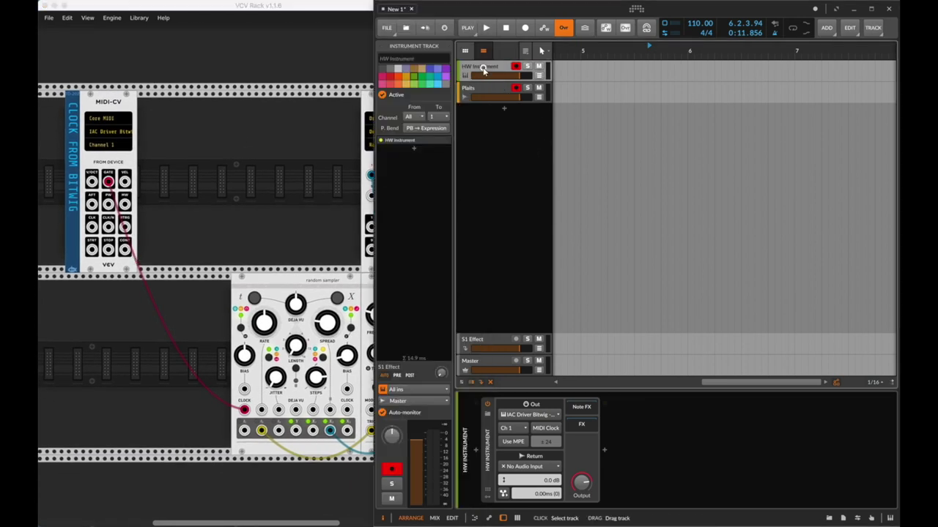
pyautogui.doubleClick(483, 68)
pyautogui.write('dlock')
pyautogui.press('Return')
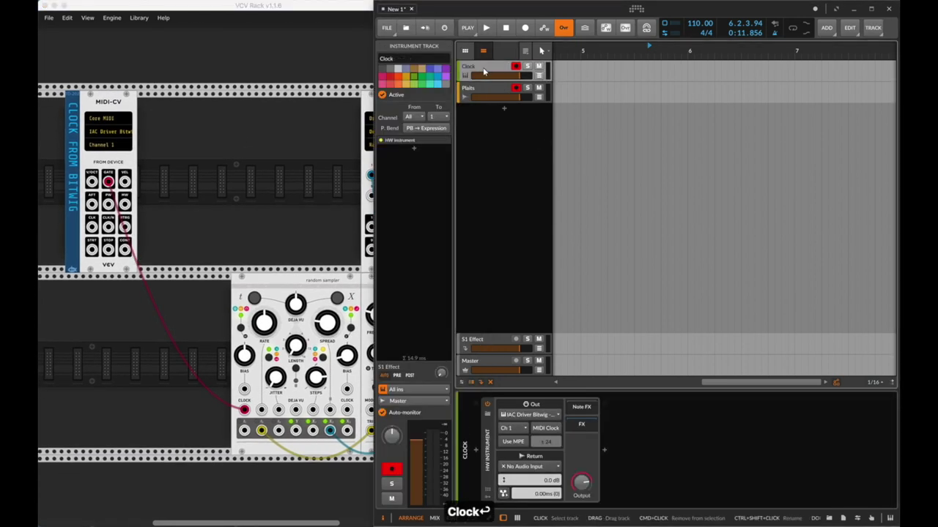
pyautogui.press('Tab')
pyautogui.rightClick(525, 60)
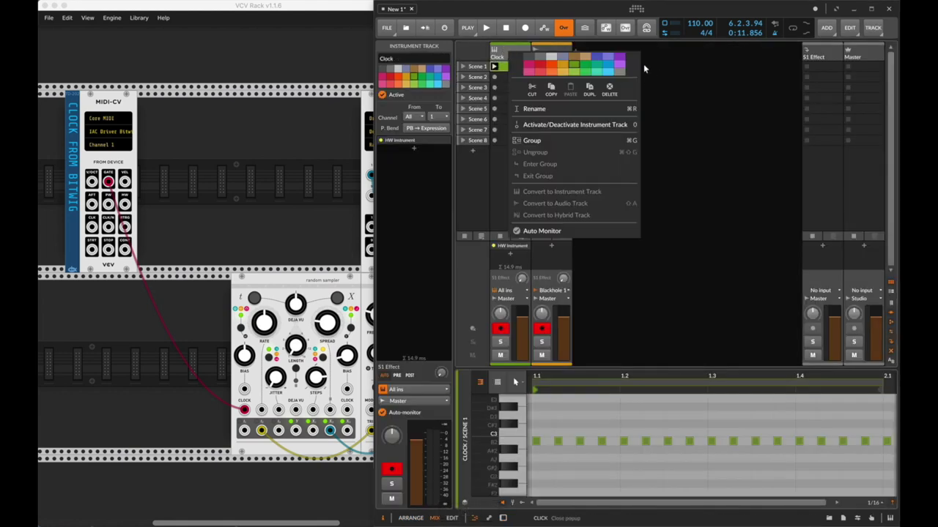
pyautogui.click(550, 56)
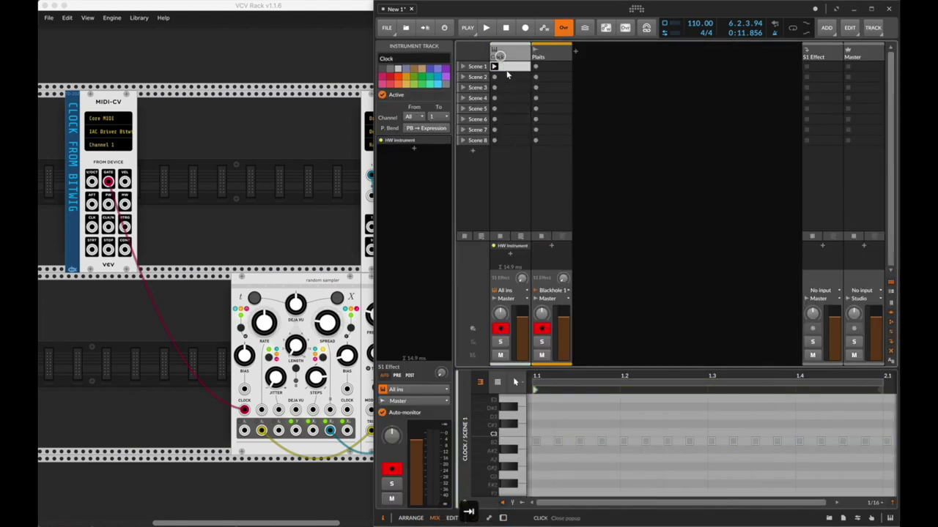
pyautogui.press('Tab')
pyautogui.click(547, 91)
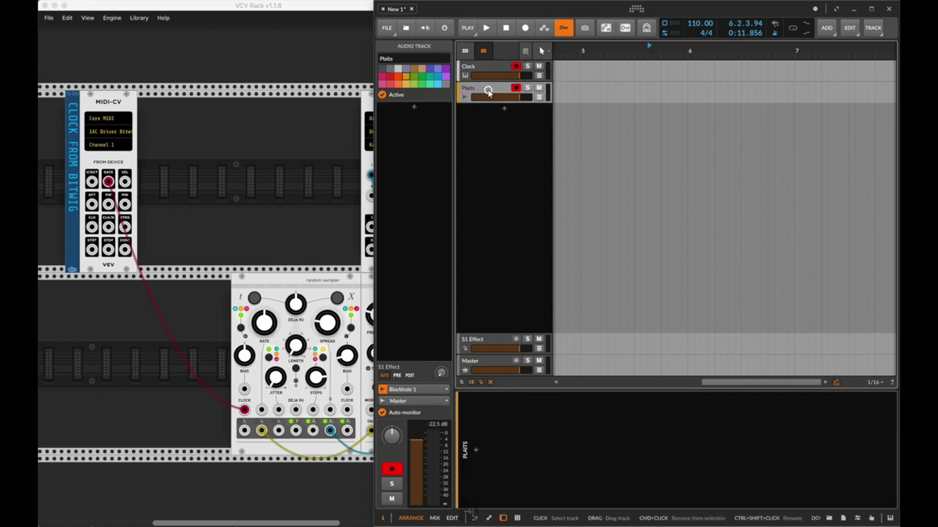
pyautogui.scroll(-10, 794, 103)
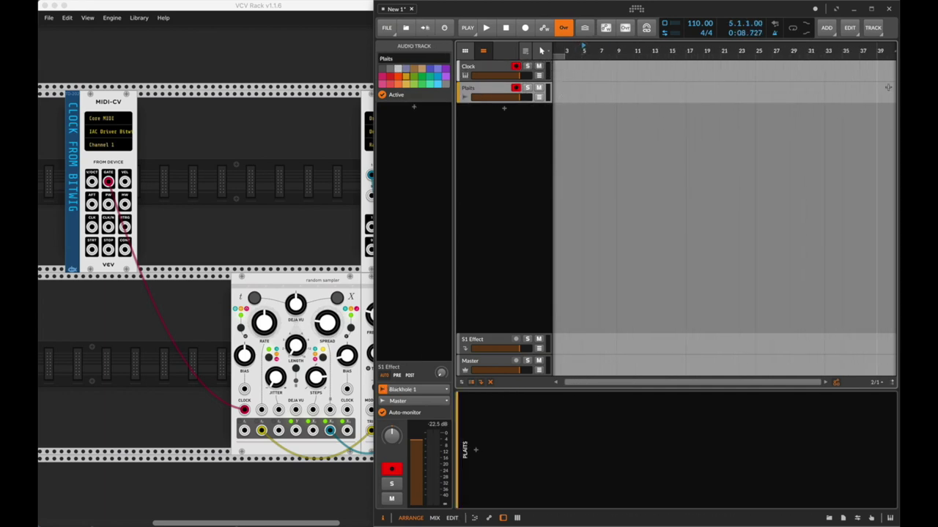
pyautogui.press('Tab')
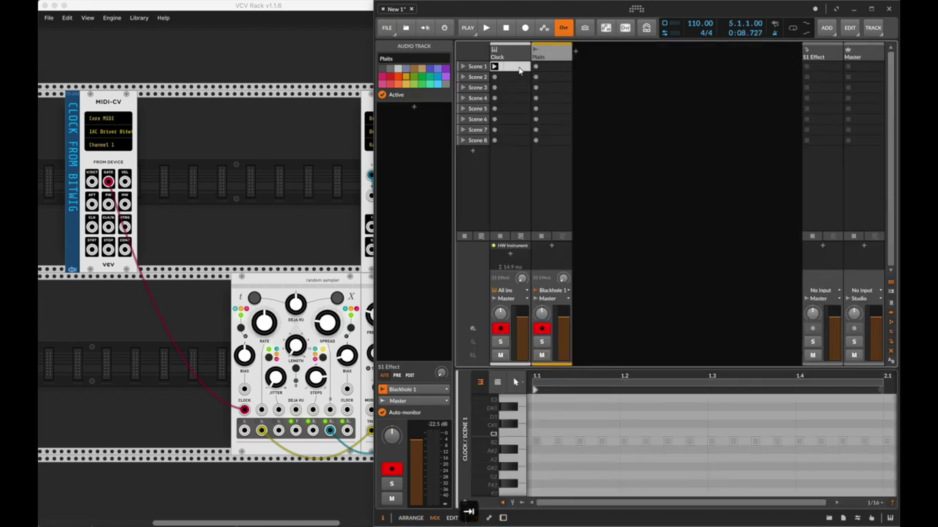
# Search the VCV Rack module library for "note" and add the JW-Modules NoteSeq in the row below the random sampler.
pyautogui.scroll(-2, 117, 253)
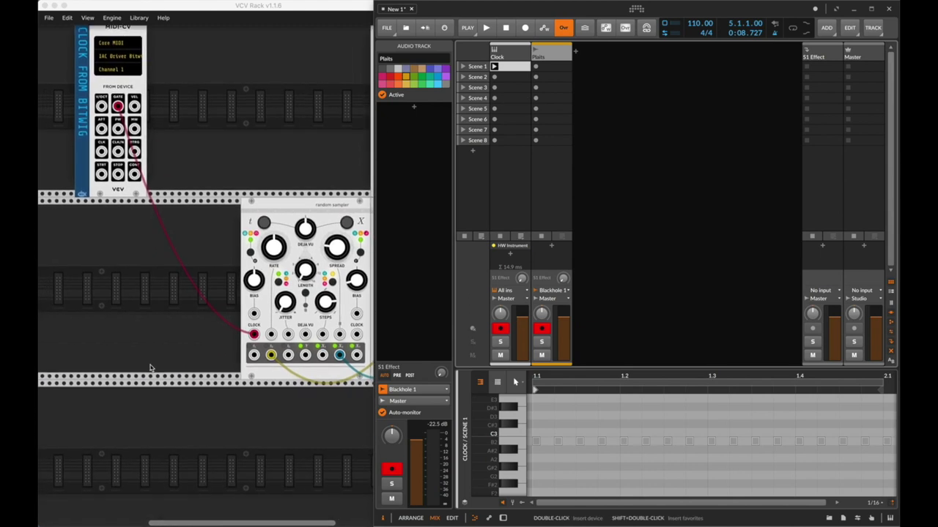
pyautogui.scroll(-2, 150, 368)
pyautogui.scroll(2, 153, 345)
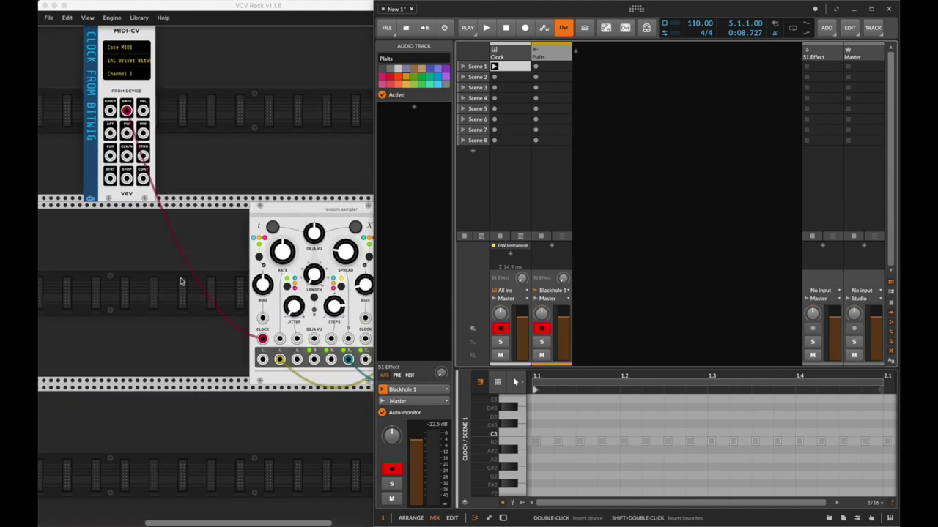
pyautogui.scroll(-2, 181, 281)
pyautogui.rightClick(162, 395)
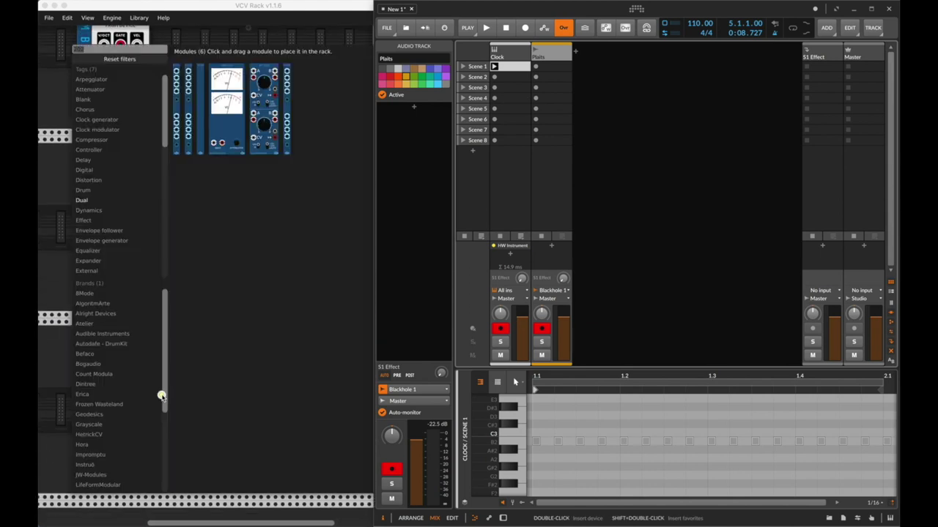
pyautogui.click(117, 49)
pyautogui.write('note')
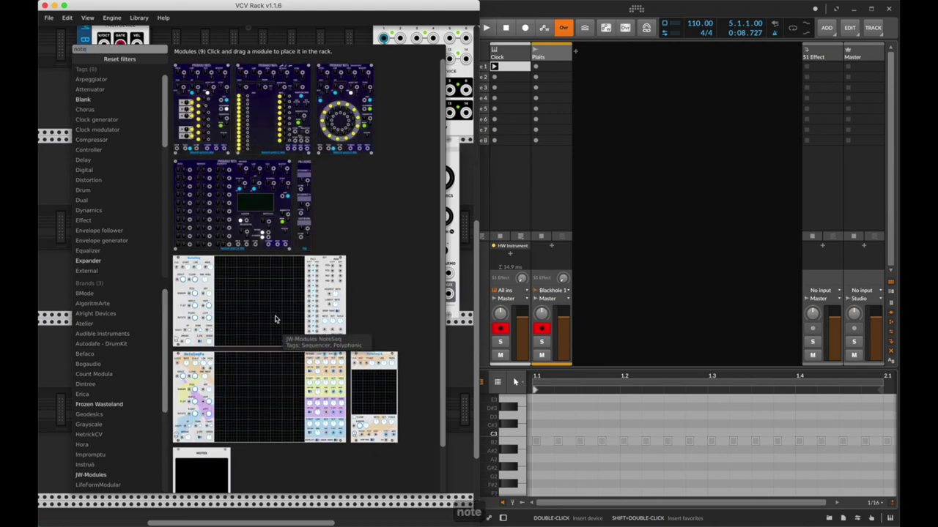
pyautogui.click(275, 319)
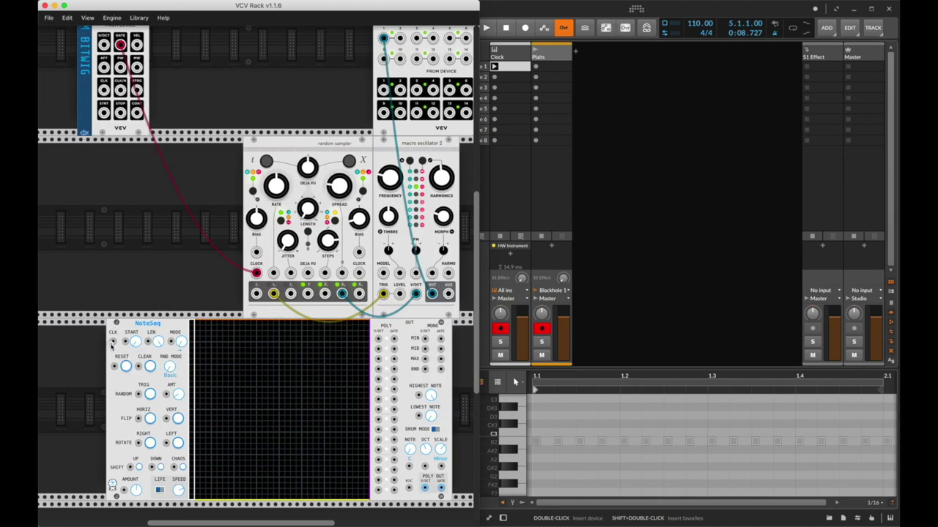
# Patch the MIDI-CV module's GATE output to the NoteSeq module's CLK input.
pyautogui.moveTo(112, 344); pyautogui.dragTo(120, 45)
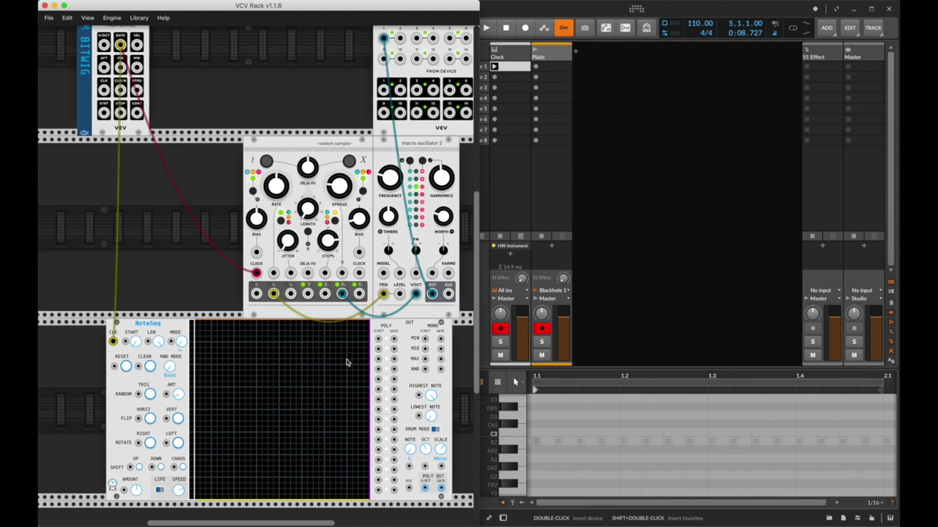
pyautogui.scroll(3, 347, 362)
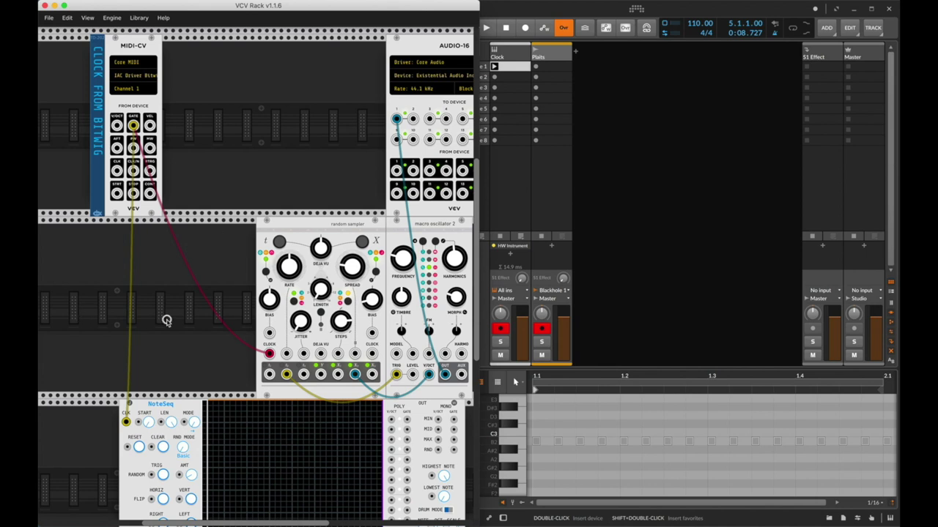
pyautogui.scroll(-3, 151, 336)
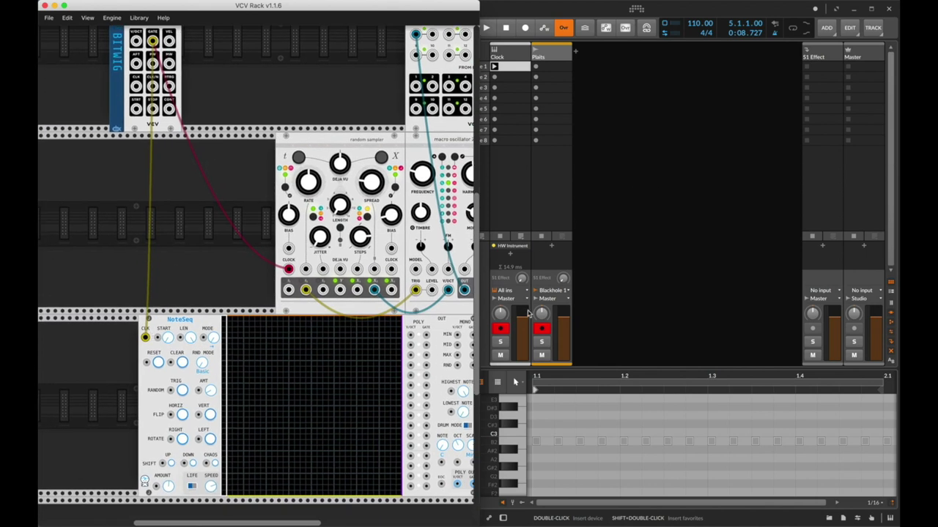
# Mute the Plaits track in Bitwig Studio and start playback to drive the NoteSeq clock.
pyautogui.click(540, 356)
pyautogui.press('space')
pyautogui.scroll(-3, 194, 334)
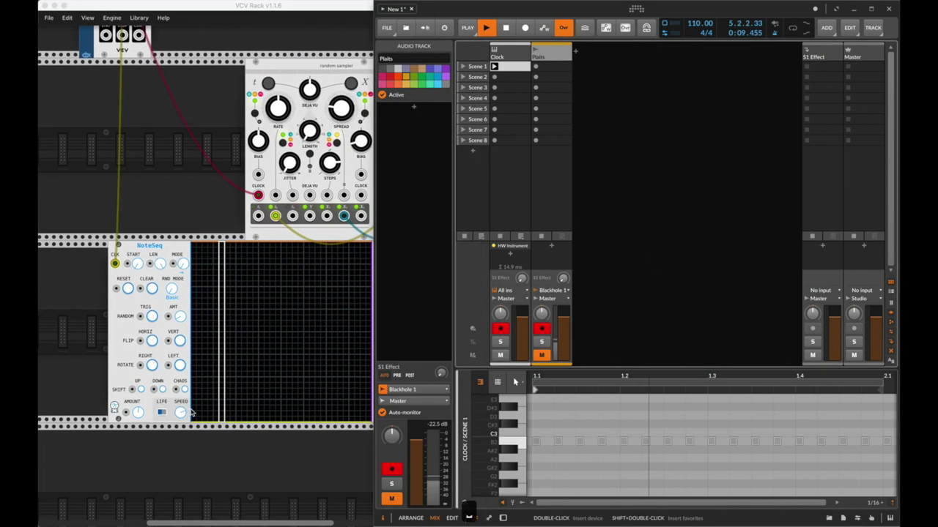
# Stop and restart playback to check NoteSeq's start position, and reset the NoteSeq manually.
pyautogui.click(728, 205)
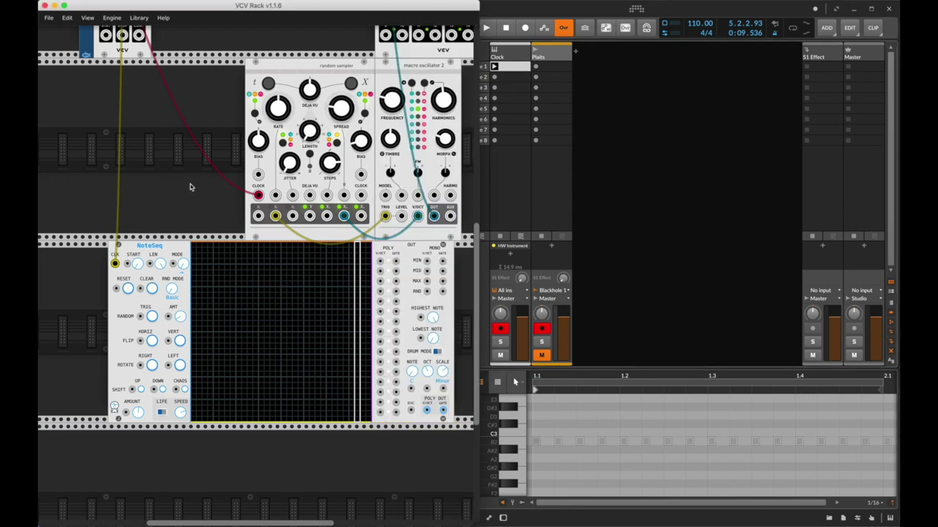
pyautogui.scroll(3, 189, 186)
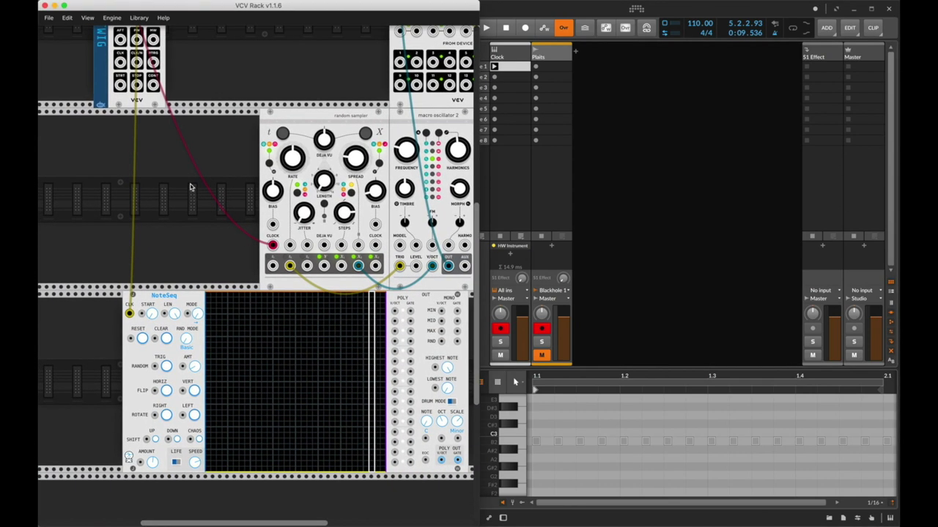
pyautogui.click(657, 236)
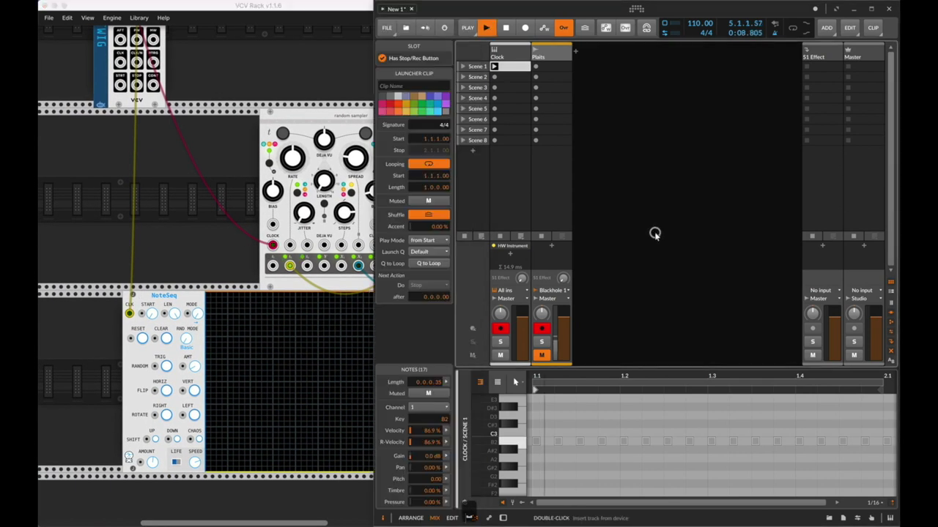
pyautogui.click(142, 338)
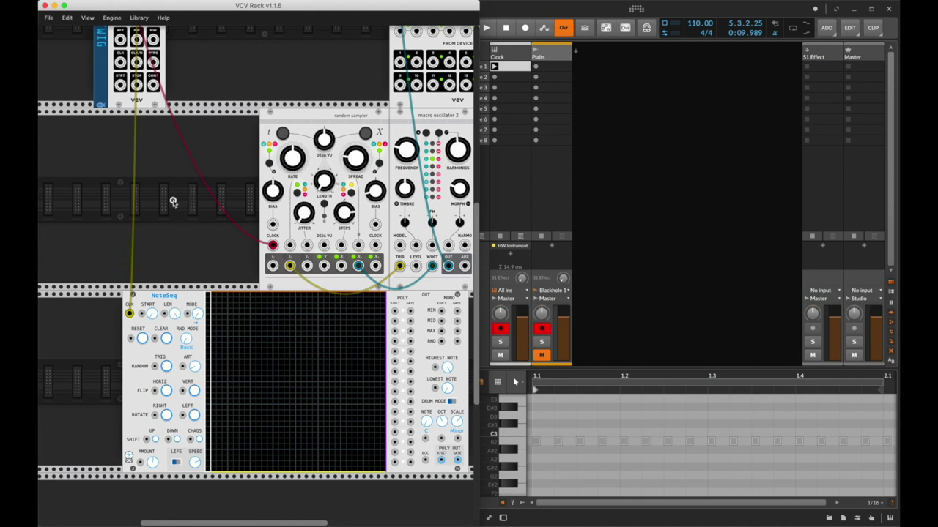
# Patch MIDI-CV's STRT output to NoteSeq's RESET input, and start playback in Bitwig Studio to test the reset.
pyautogui.moveTo(120, 86); pyautogui.dragTo(130, 338)
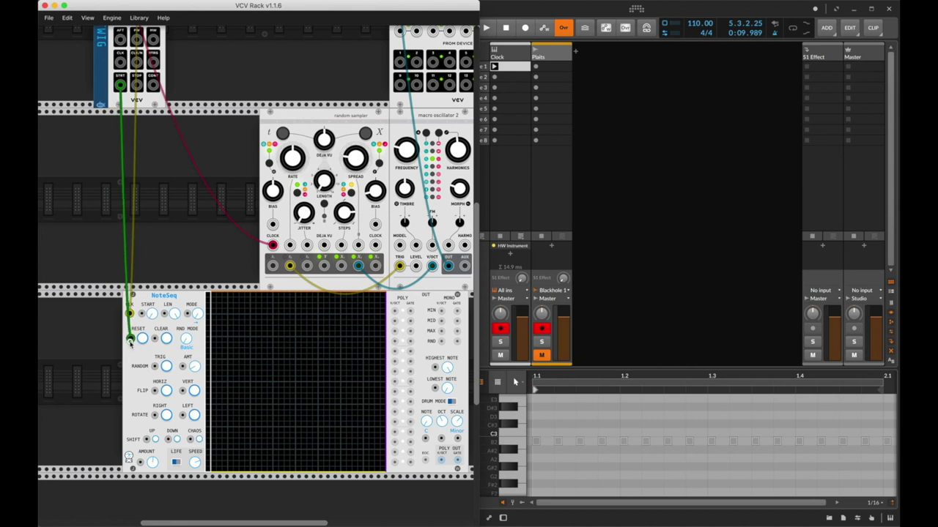
pyautogui.click(626, 101)
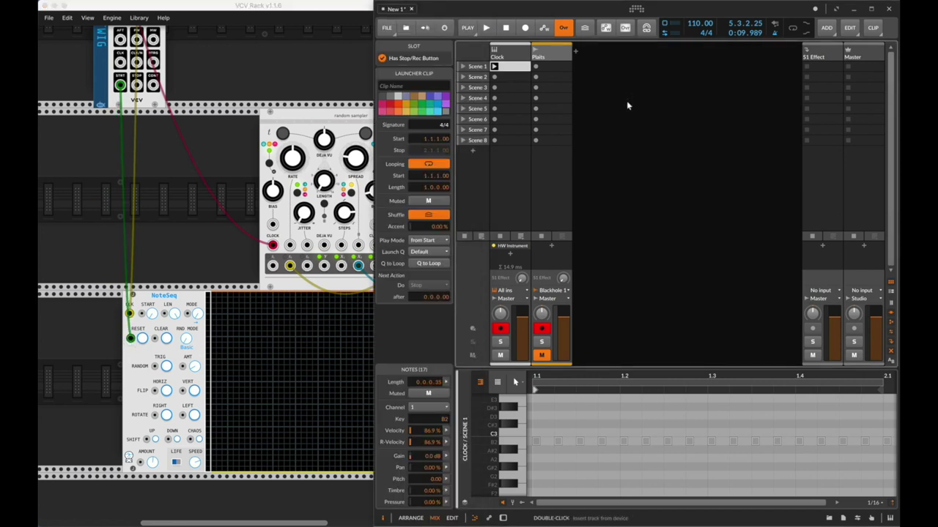
pyautogui.press('space')
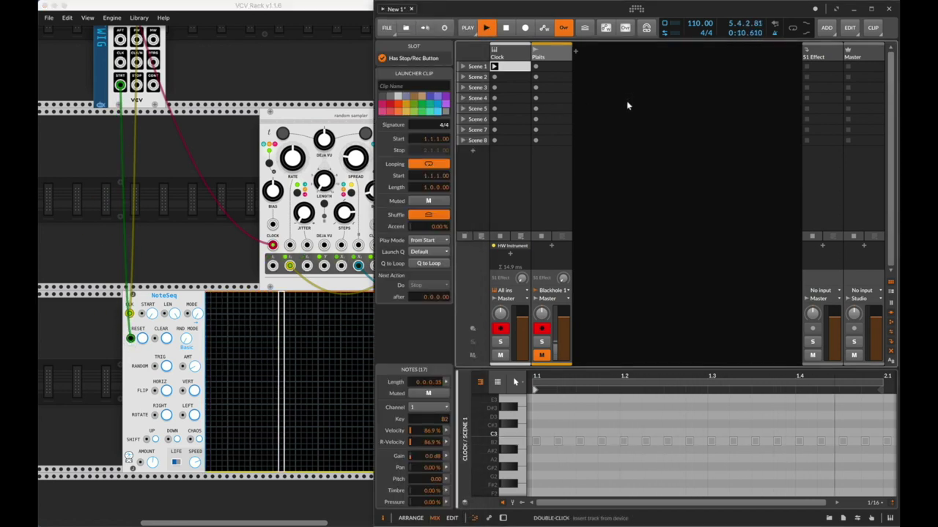
# Restart playback to test the STRT reset, and move the NoteSeq RESET cable from MIDI-CV's STRT output to its STOP output.
pyautogui.press('space')
pyautogui.press('space')
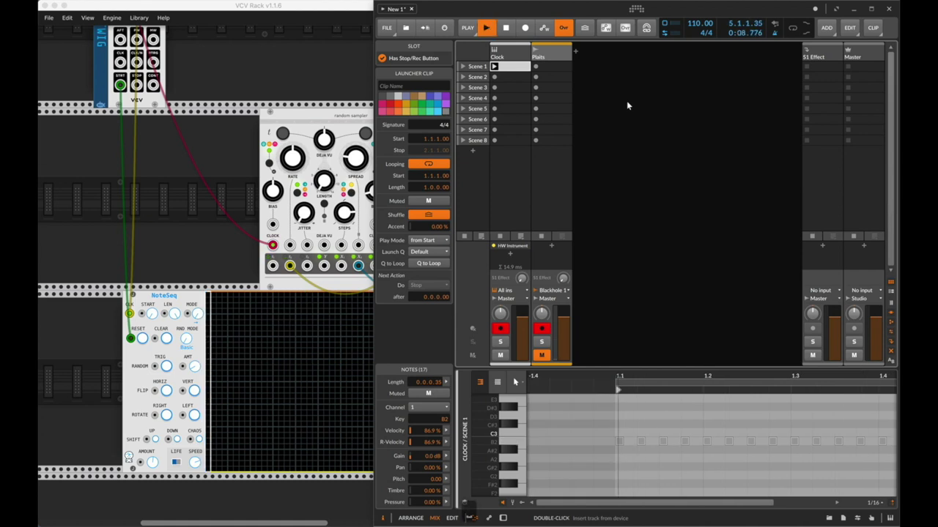
pyautogui.press('space')
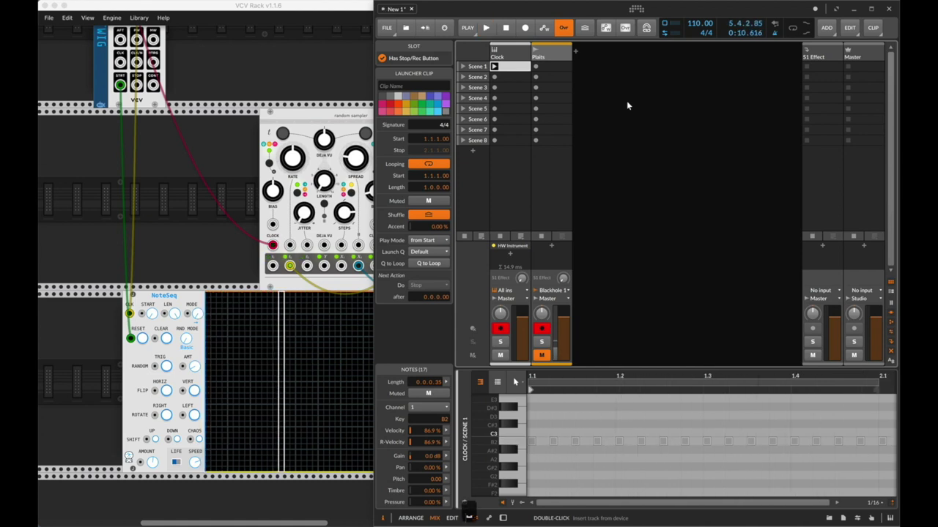
pyautogui.moveTo(122, 85); pyautogui.dragTo(136, 85)
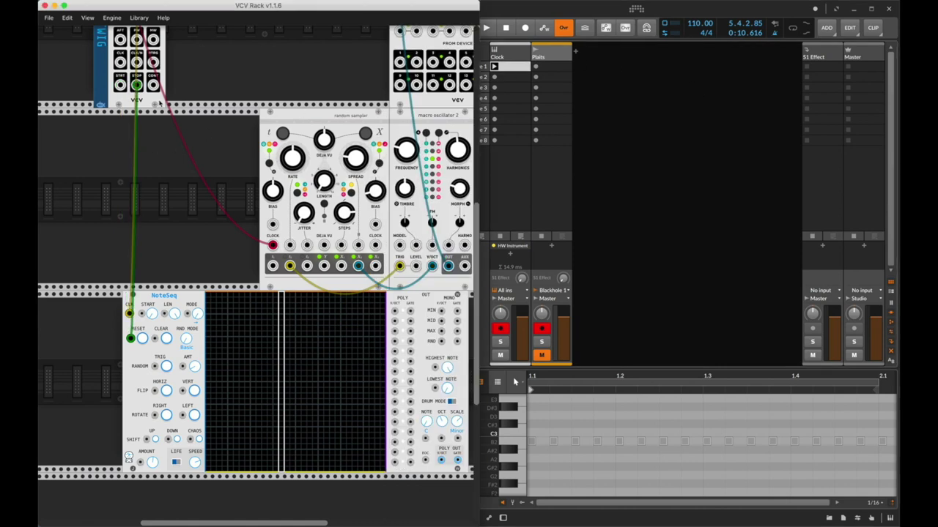
pyautogui.click(587, 217)
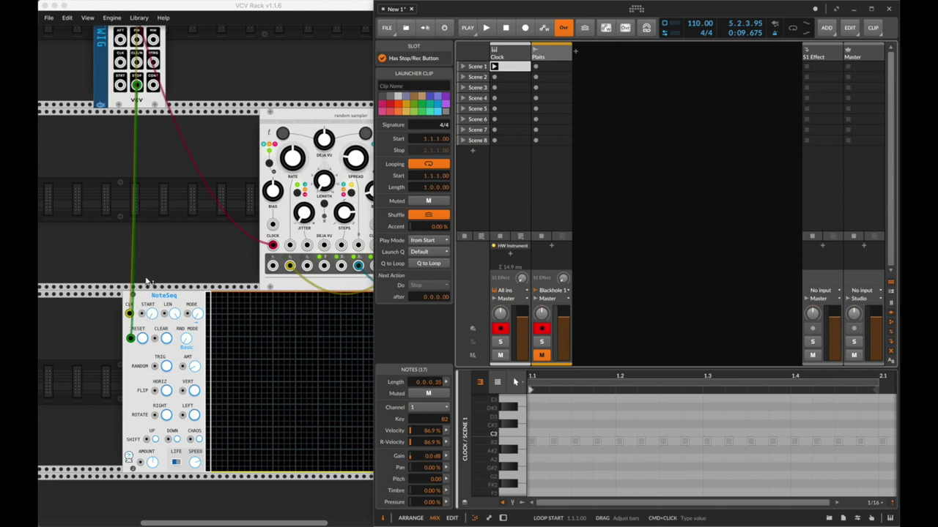
# Inspect the HW Instrument track's device and its Scene 1 clip, and start playback to hear the macro oscillator.
pyautogui.hscroll(3, 146, 280)
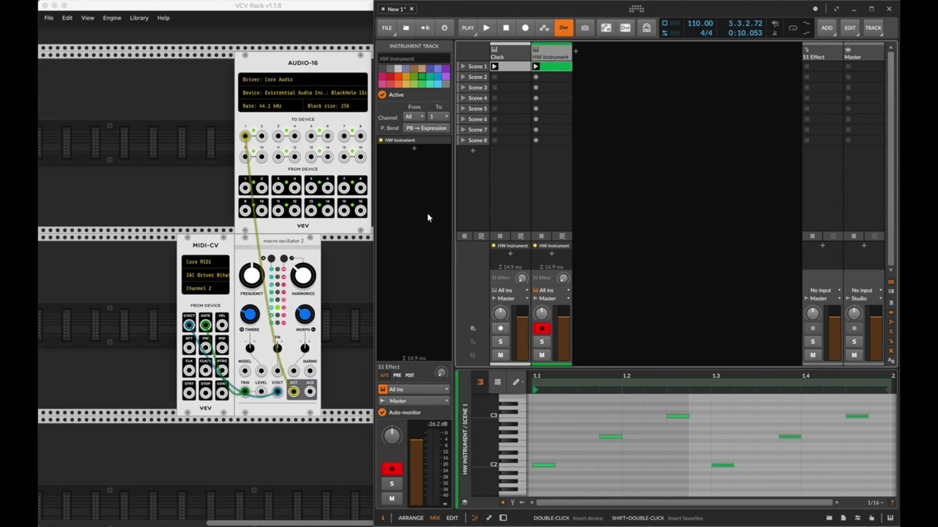
pyautogui.click(554, 57)
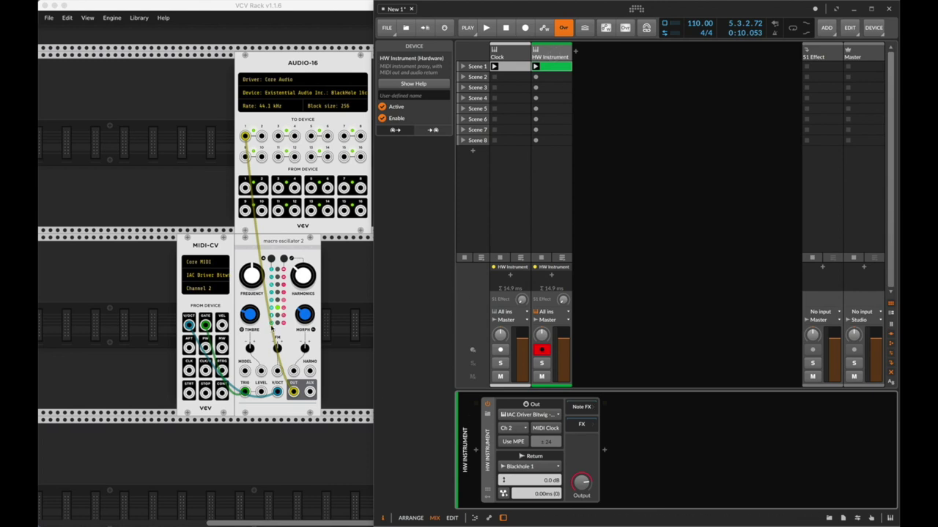
pyautogui.click(561, 67)
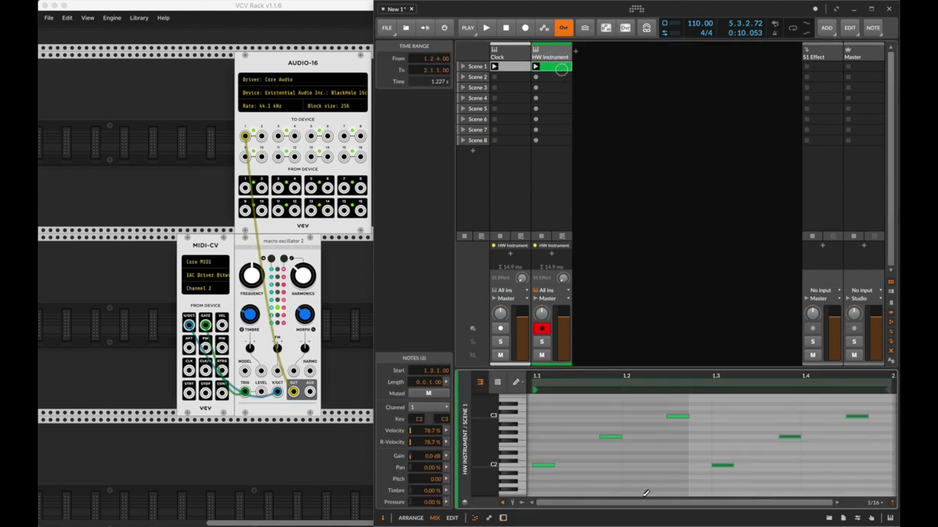
pyautogui.press('space')
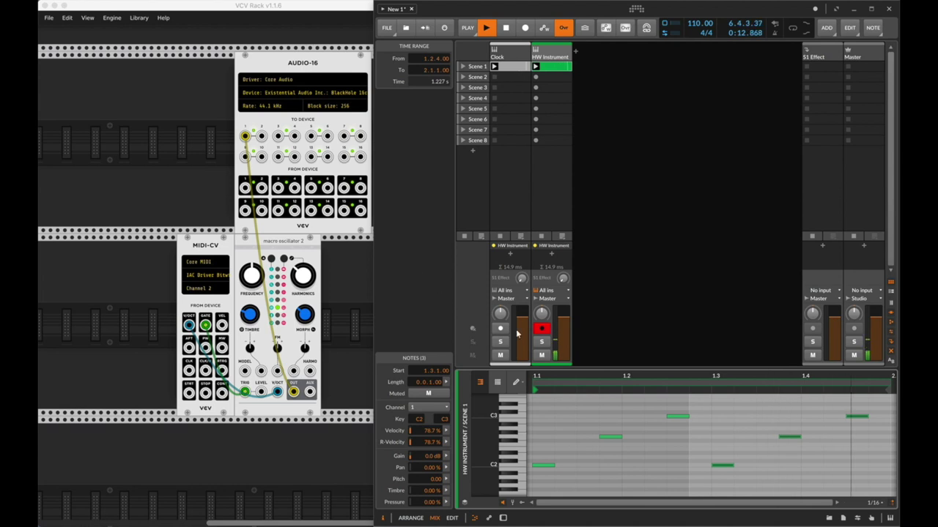
# Rename the HW Instrument track as Plaits.
pyautogui.doubleClick(547, 54)
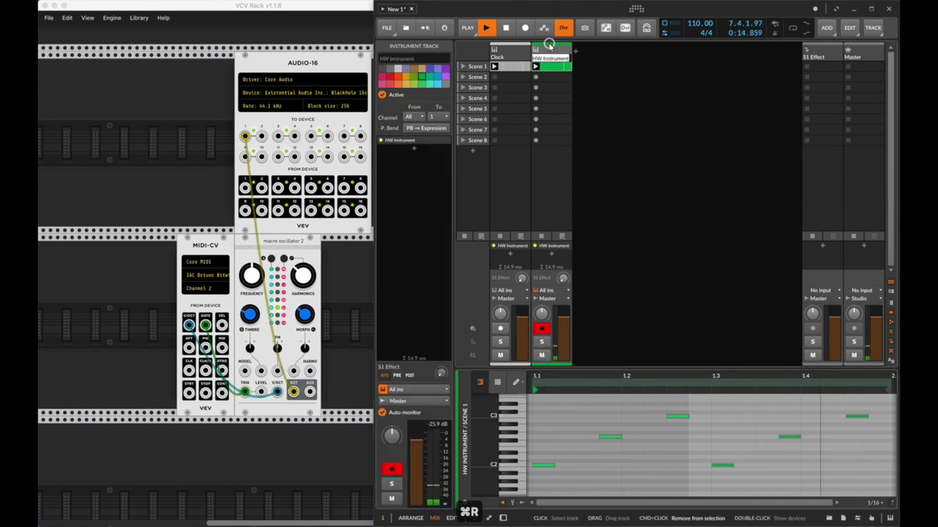
pyautogui.write('Plaits')
pyautogui.press('Return')
# Add a MIDI CC device after the HW Instrument device on the Plaits track.
pyautogui.click(553, 245)
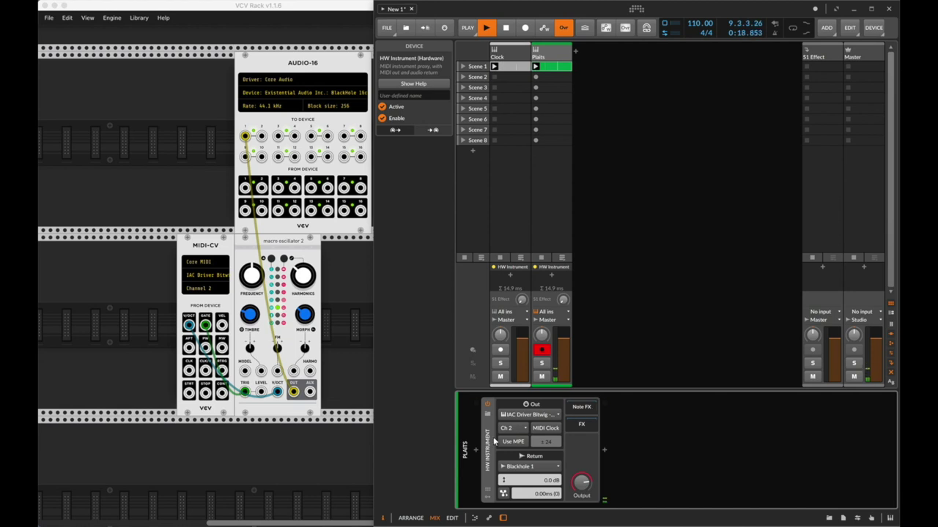
pyautogui.click(603, 450)
pyautogui.write('midid')
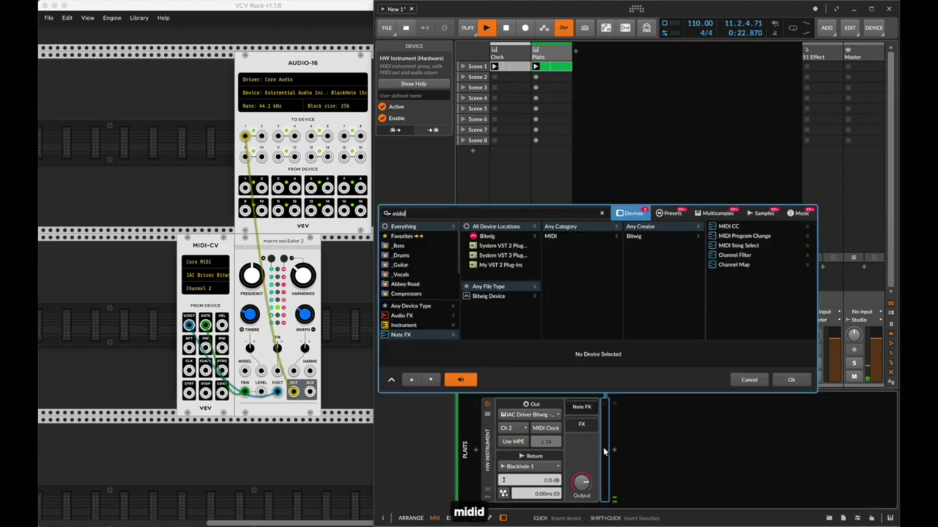
pyautogui.doubleClick(728, 227)
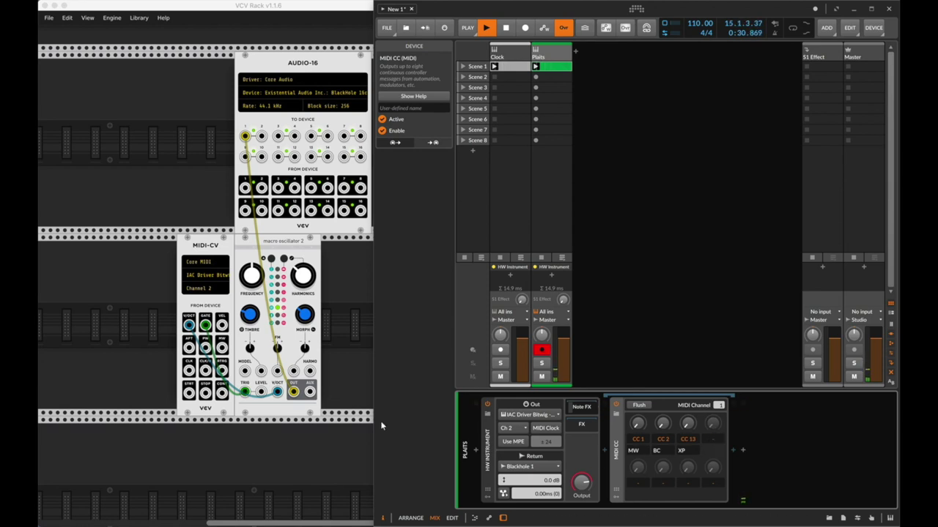
# Find the MIDI-CC module in VCV Rack's module library and place it beside the MIDI-CV module.
pyautogui.click(100, 339)
pyautogui.rightClick(102, 339)
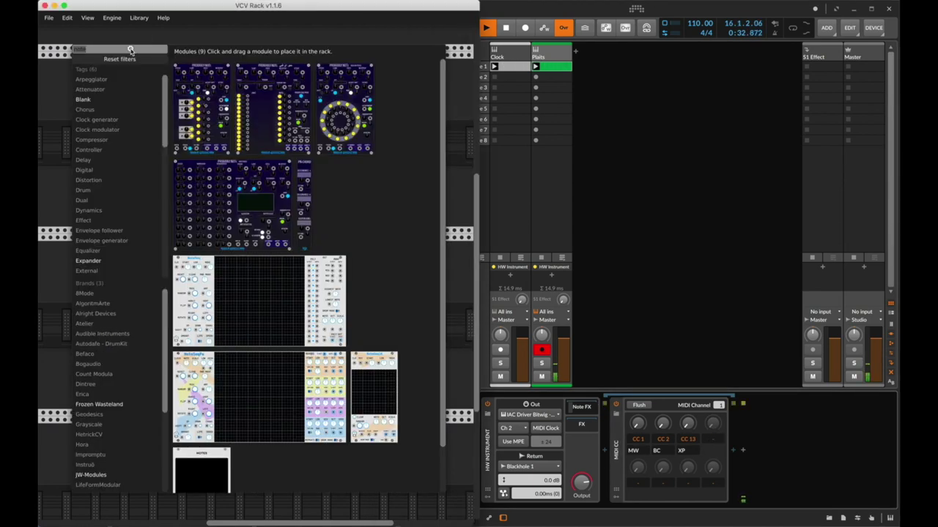
pyautogui.press('super+a')
pyautogui.write('mdi')
pyautogui.press('BackSpace')
pyautogui.press('BackSpace')
pyautogui.write('idi')
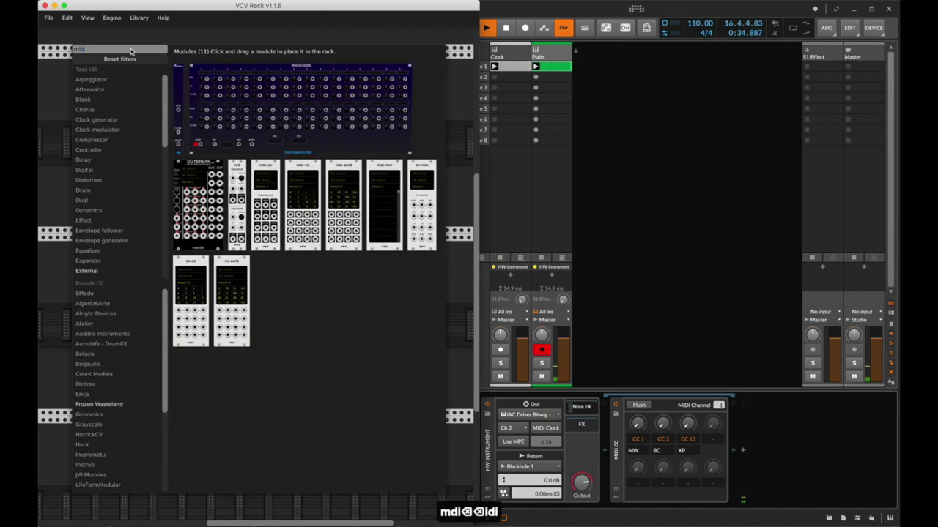
pyautogui.write('-cc')
pyautogui.moveTo(188, 99); pyautogui.dragTo(154, 296)
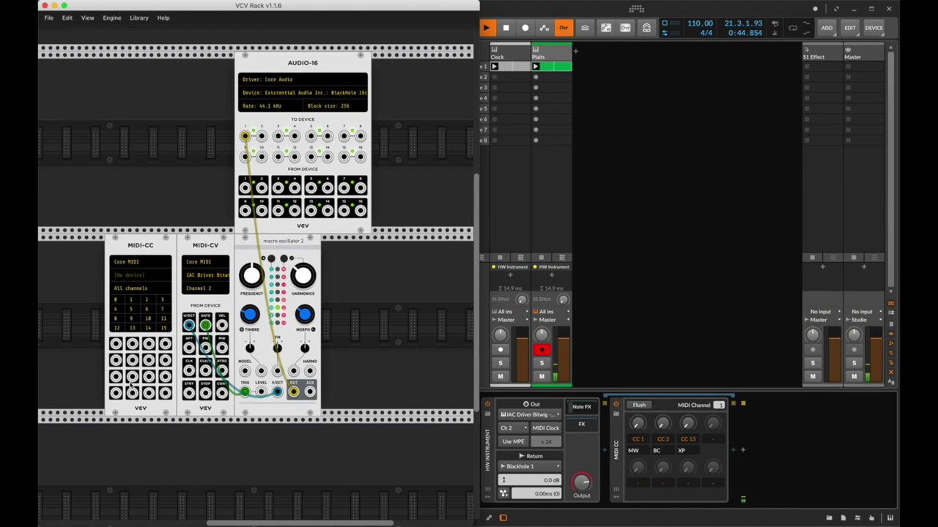
# Set the MIDI-CC module to IAC Driver Bitwig -> VCV on channel 2, and patch its CC 1 output to the macro oscillator's HARMO input.
pyautogui.click(135, 277)
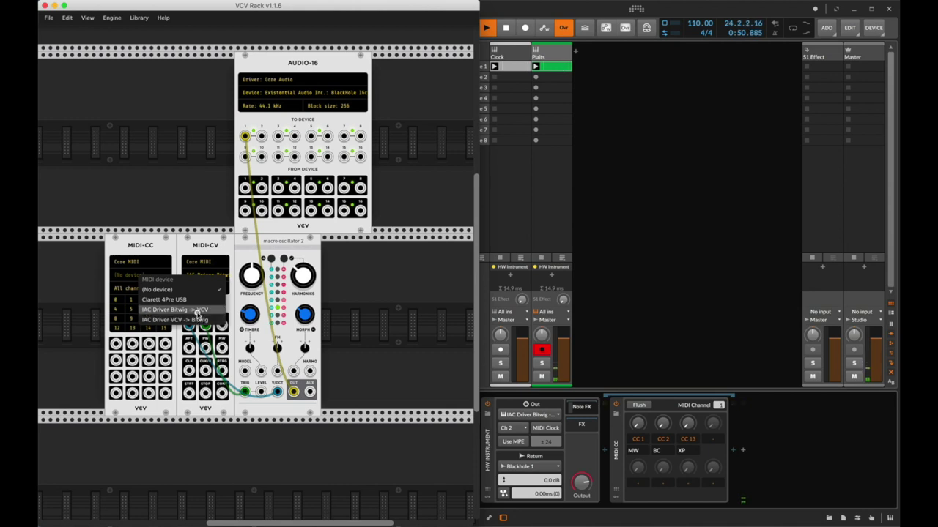
pyautogui.click(201, 313)
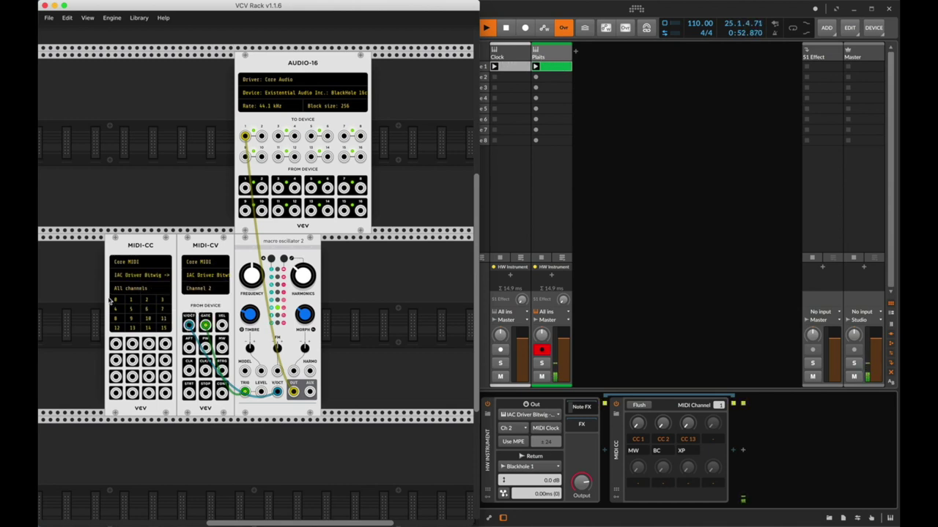
pyautogui.click(131, 289)
pyautogui.click(156, 324)
pyautogui.moveTo(132, 344); pyautogui.dragTo(309, 372)
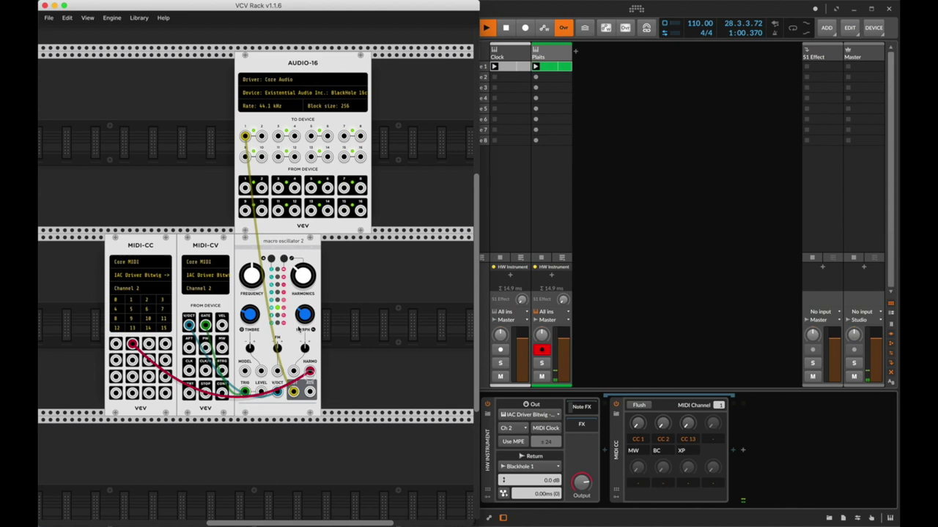
# Turn off Edit LPG response/decay on the macro oscillator, and raise the MIDI CC device's CC 1 knob to about 63.5 in Bitwig Studio.
pyautogui.rightClick(293, 238)
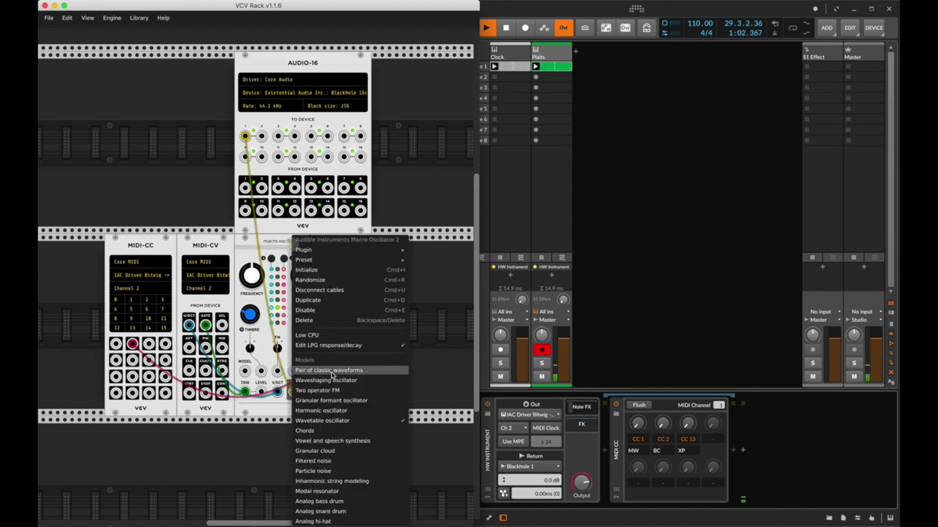
pyautogui.click(328, 345)
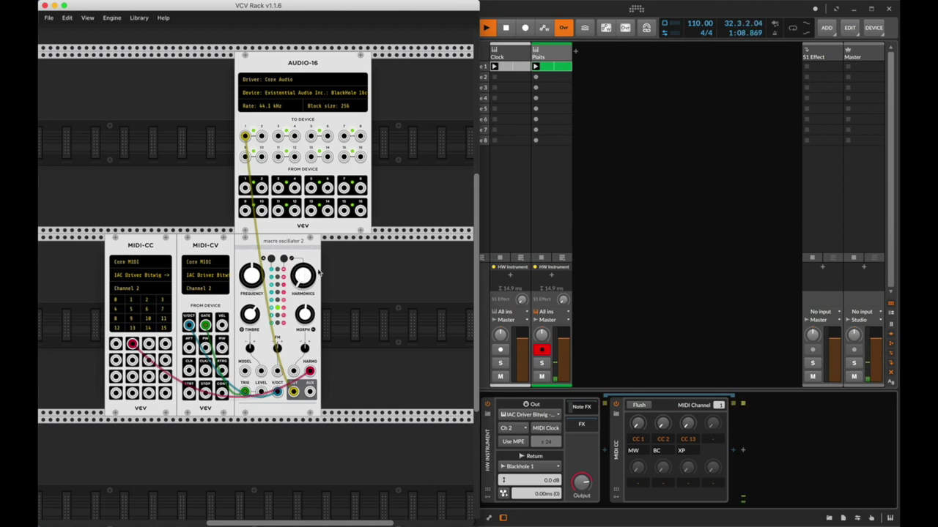
pyautogui.moveTo(637, 426); pyautogui.dragTo(636, 422)
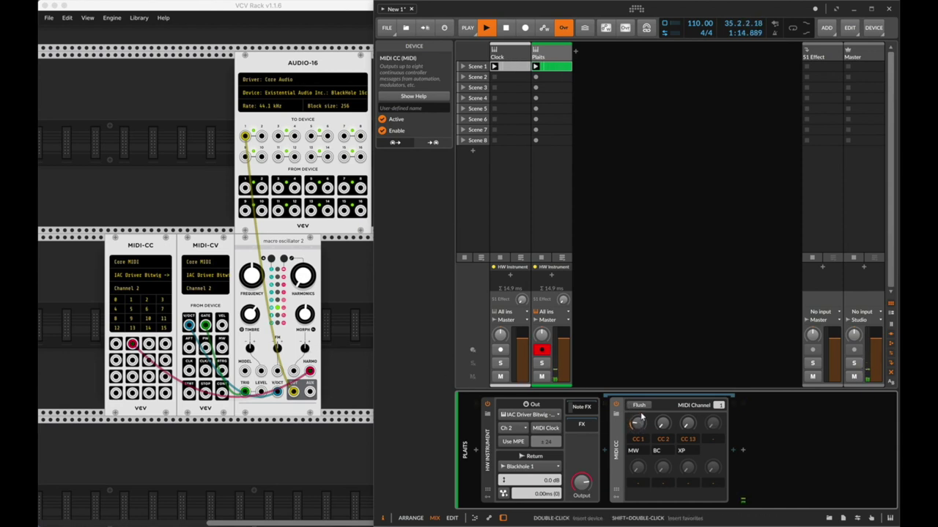
pyautogui.moveTo(637, 427); pyautogui.dragTo(638, 424)
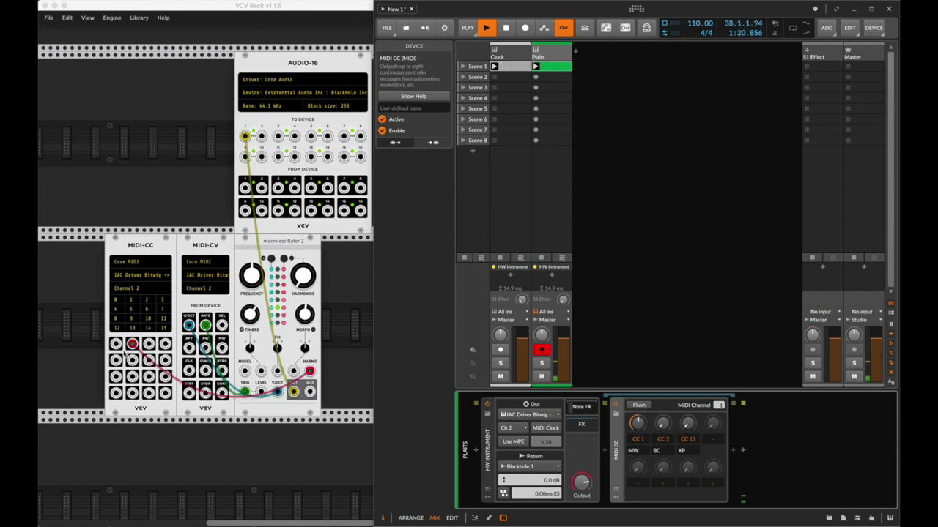
# Patch the MIDI-CC module's CC 2 output to the macro oscillator's MORPH input, and raise the CC 2 knob in Bitwig Studio.
pyautogui.click(306, 316)
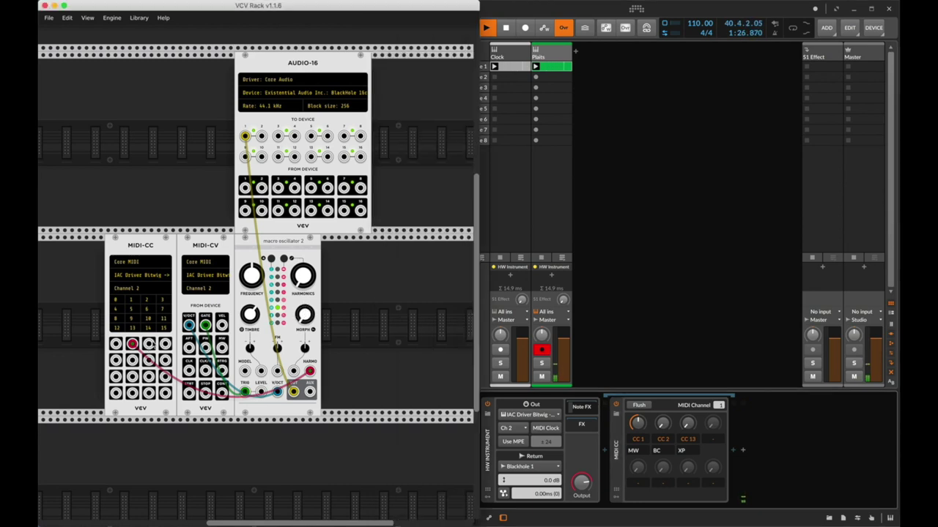
pyautogui.moveTo(148, 344); pyautogui.dragTo(293, 370)
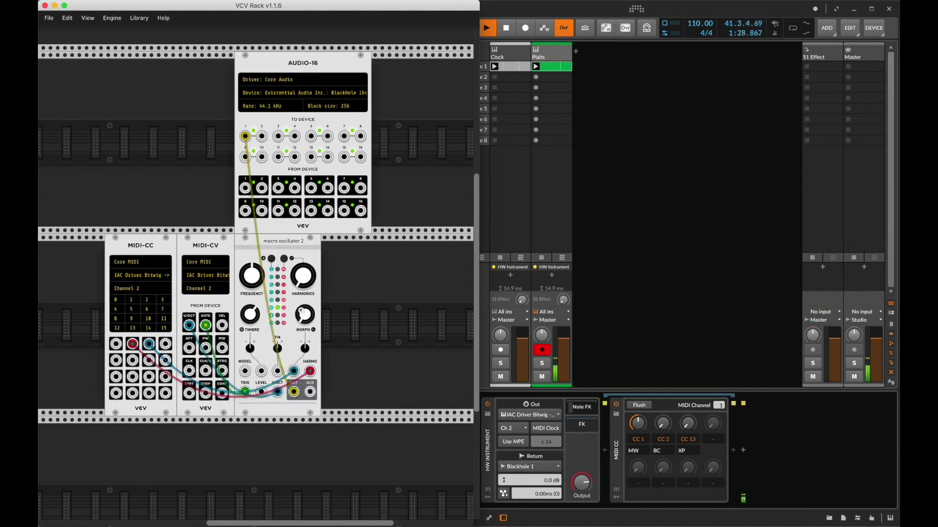
pyautogui.click(660, 423)
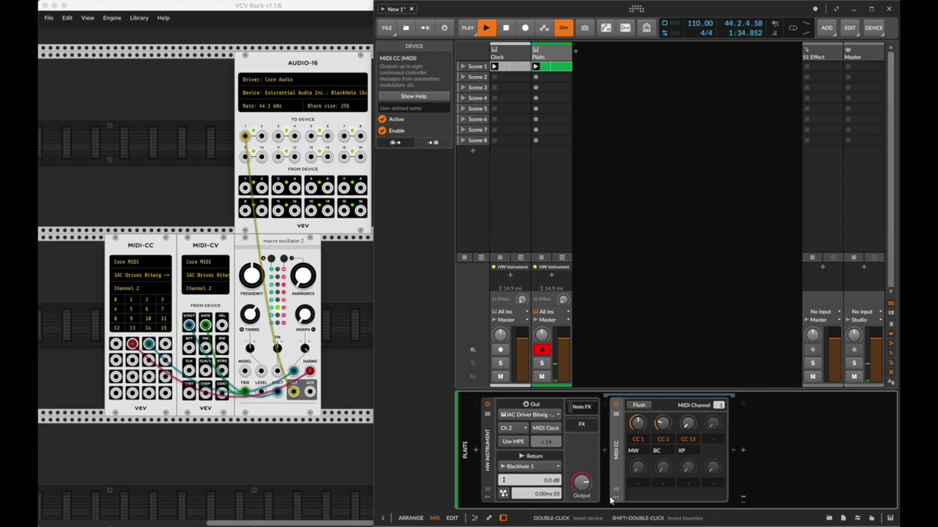
# Add a Random modulator to the MIDI CC device and map it to the CC 1 knob with an amount of +127.
pyautogui.click(616, 415)
pyautogui.click(631, 416)
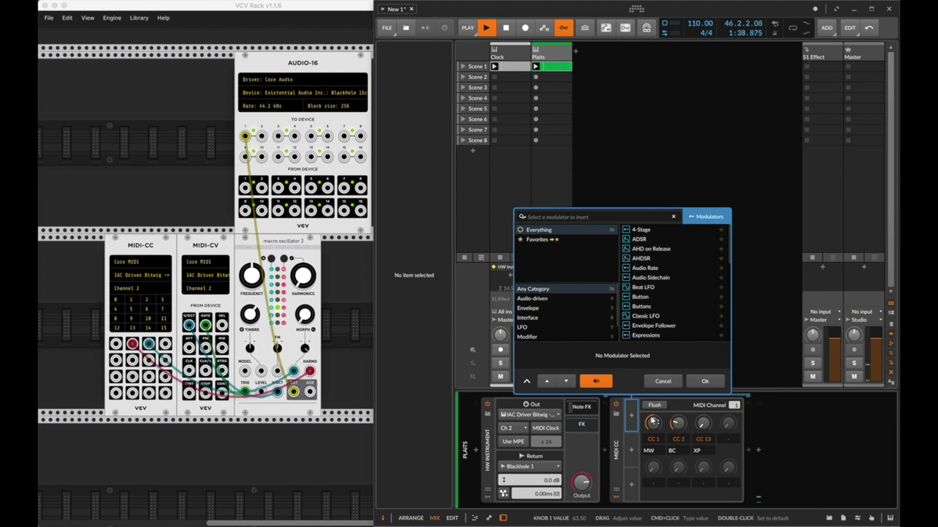
pyautogui.write('rand')
pyautogui.press('Down')
pyautogui.press('Return')
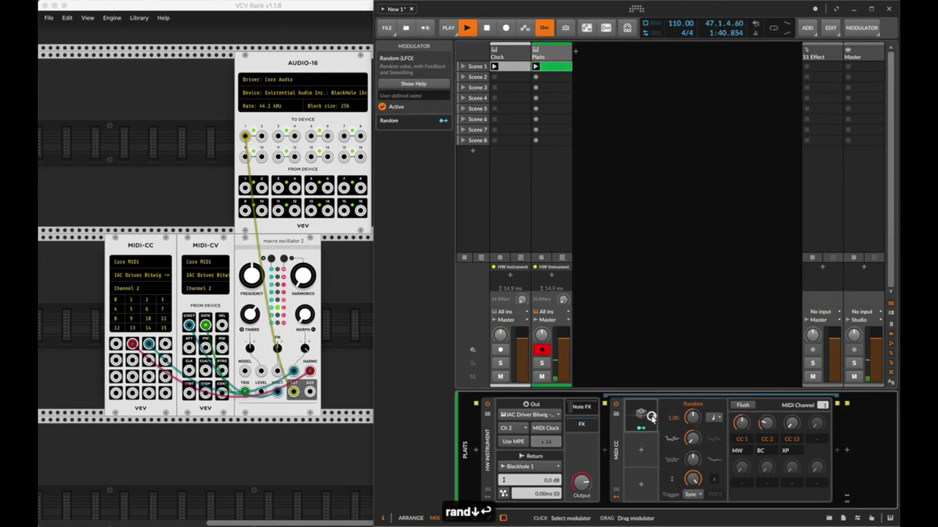
pyautogui.click(641, 428)
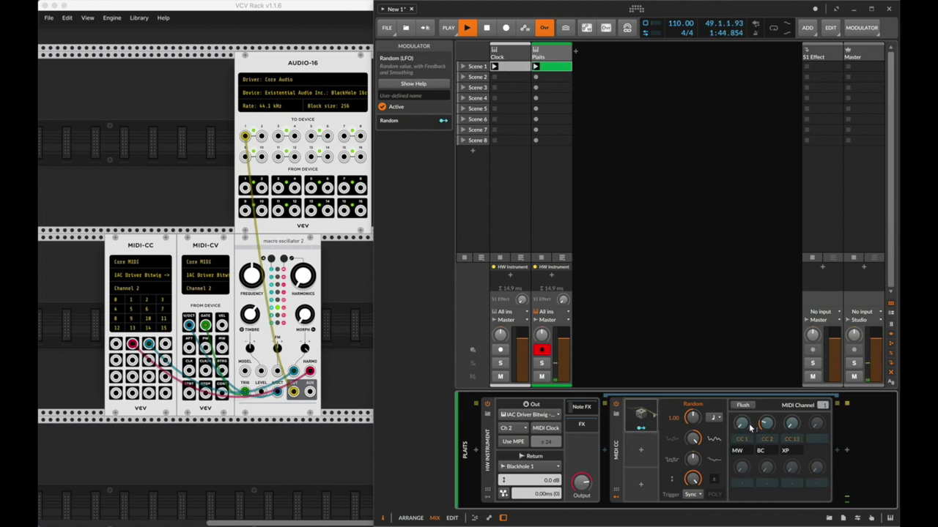
pyautogui.moveTo(748, 428); pyautogui.dragTo(748, 401)
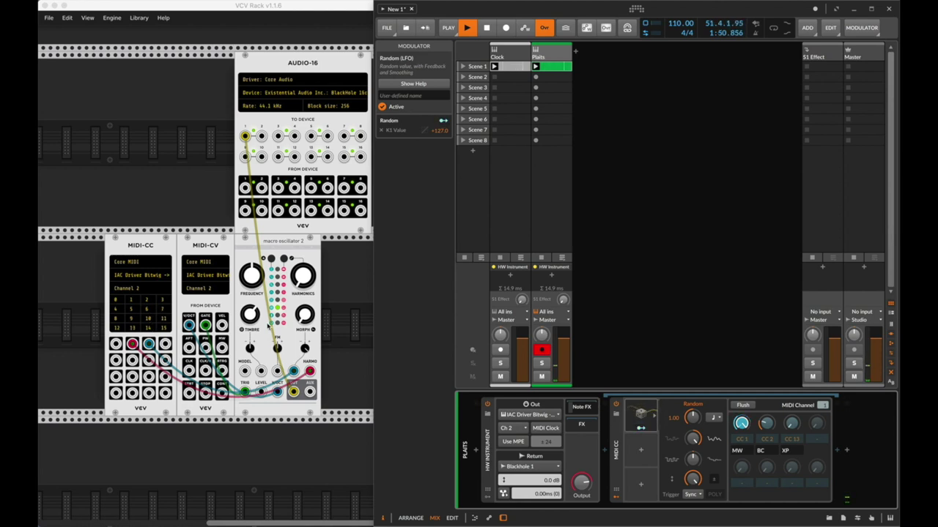
# Duplicate the Random modulator and map the copy to the CC 2 knob at +127, and assign the third knob to CC 17.
pyautogui.click(641, 449)
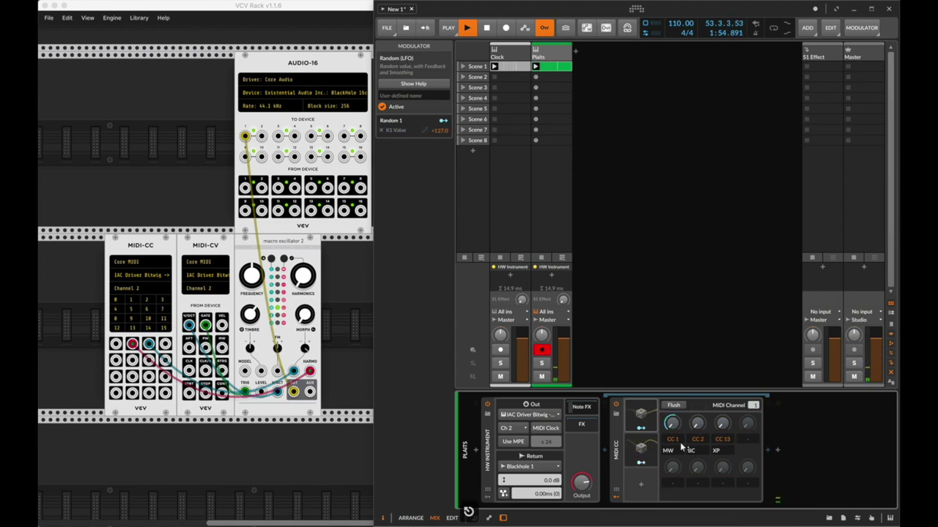
pyautogui.click(641, 462)
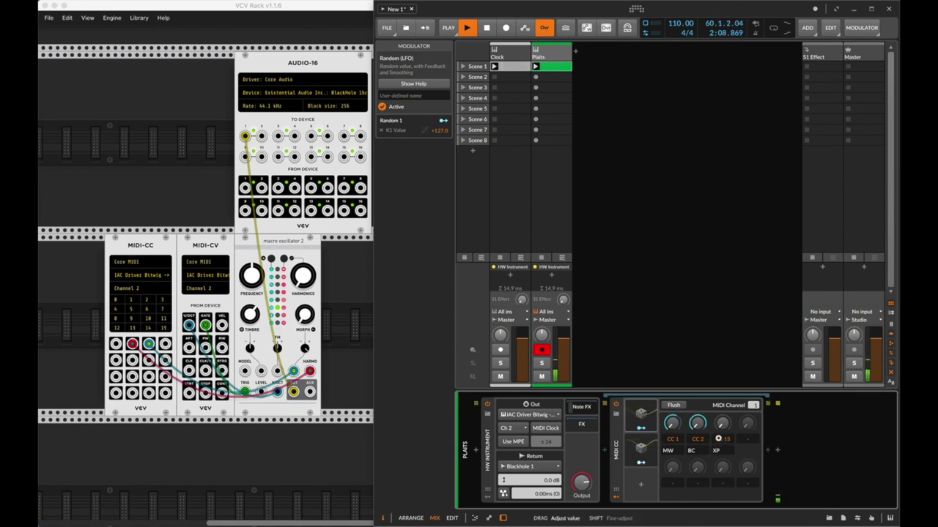
pyautogui.moveTo(718, 438); pyautogui.dragTo(718, 432)
# Duplicate the MIDI CC device on the Plaits track, and delete the duplicate.
pyautogui.click(614, 452)
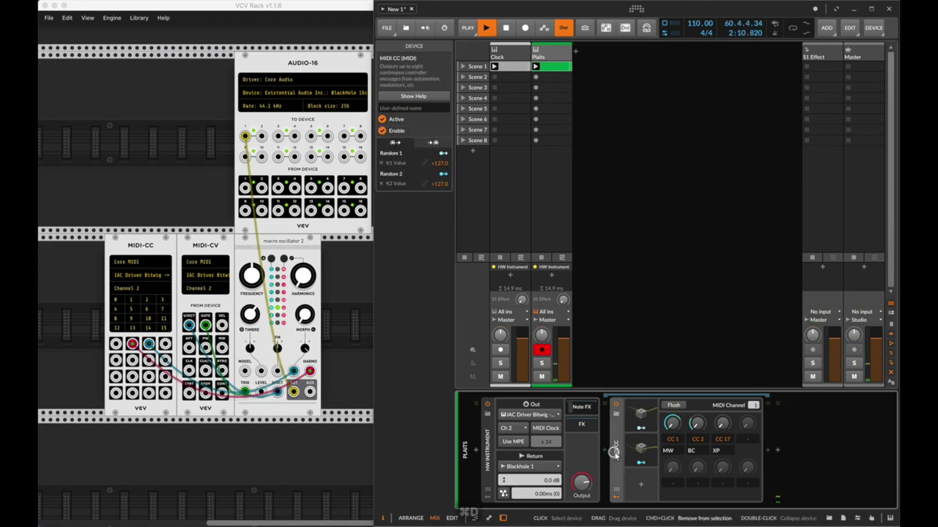
pyautogui.press('super+d')
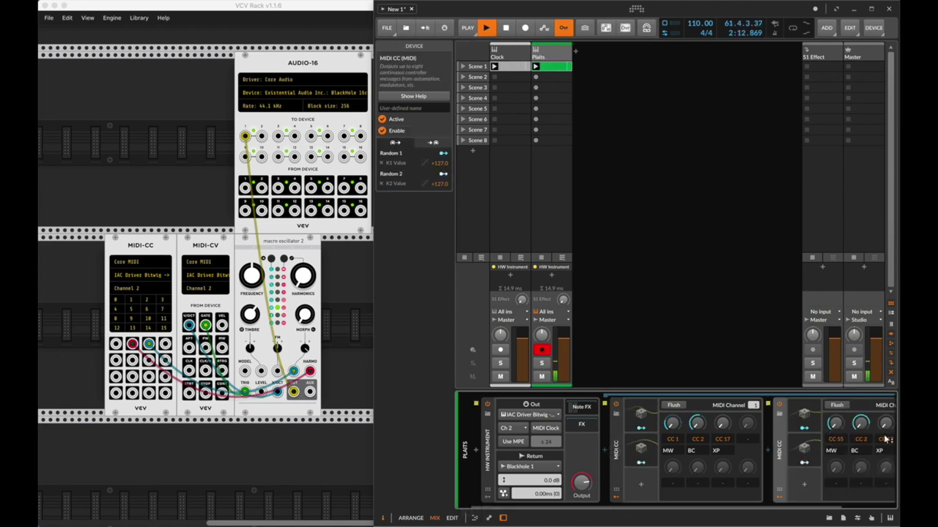
pyautogui.press('BackSpace')
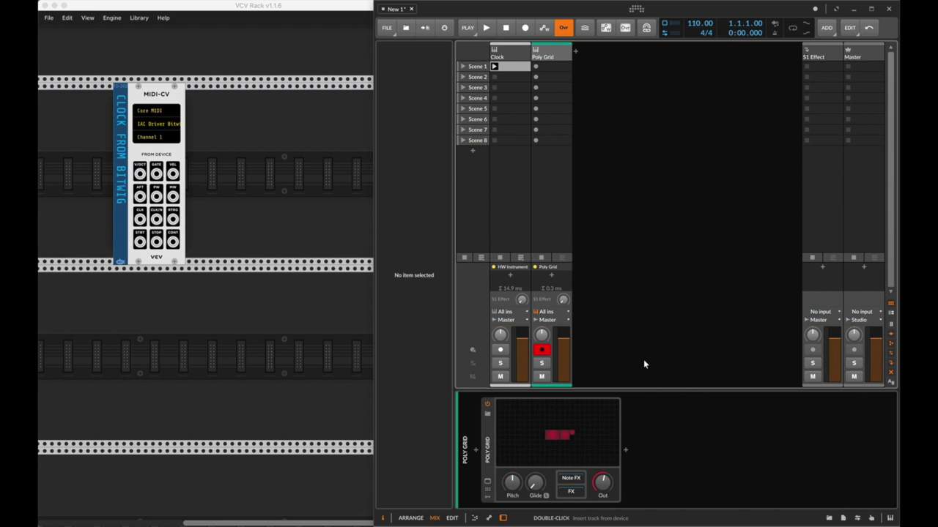
pyautogui.click(316, 347)
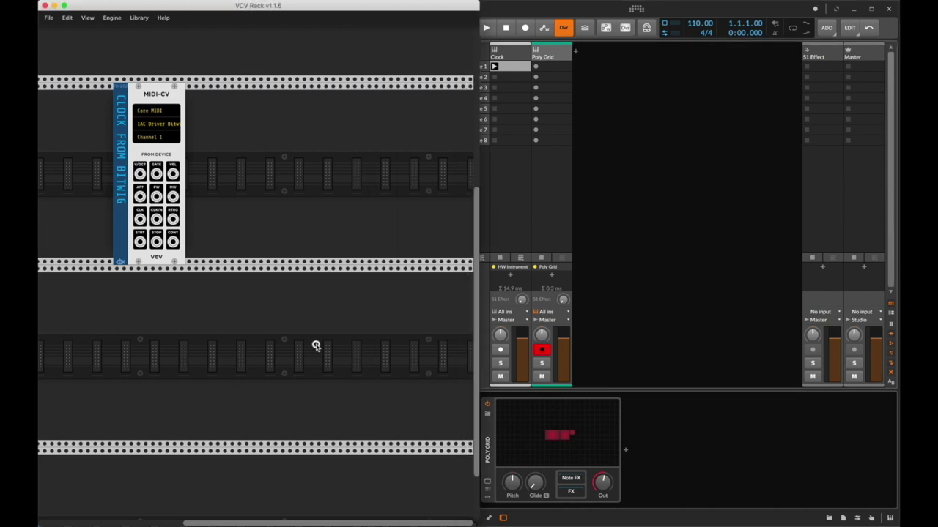
pyautogui.rightClick(316, 348)
pyautogui.click(98, 59)
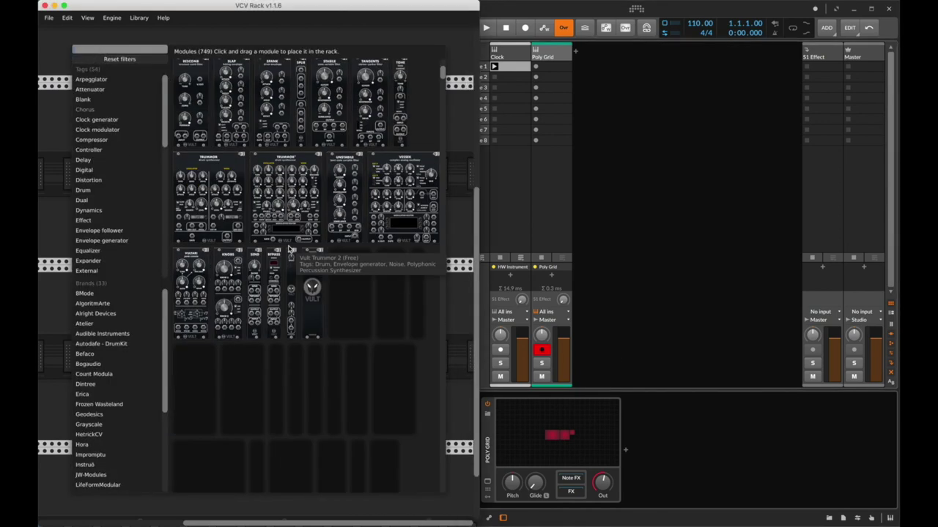
pyautogui.scroll(-5, 291, 250)
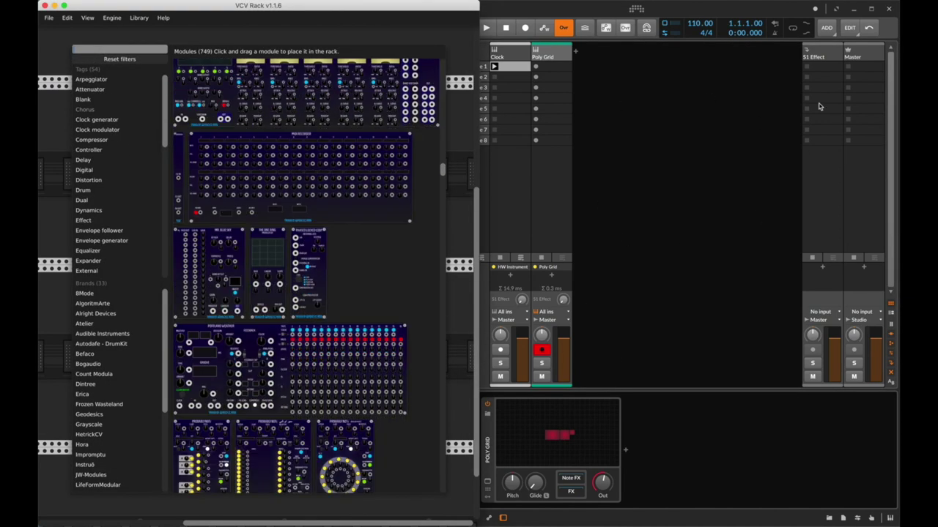
pyautogui.click(692, 181)
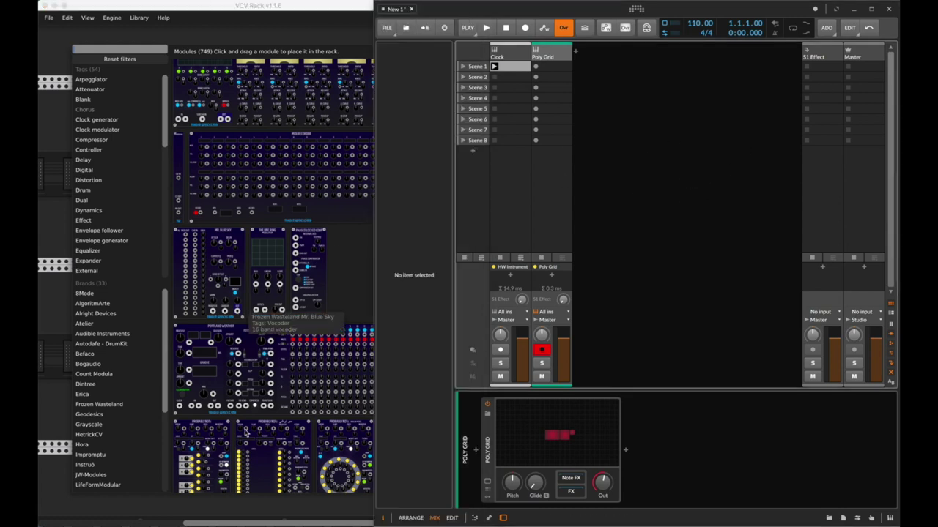
pyautogui.click(50, 153)
pyautogui.click(50, 153)
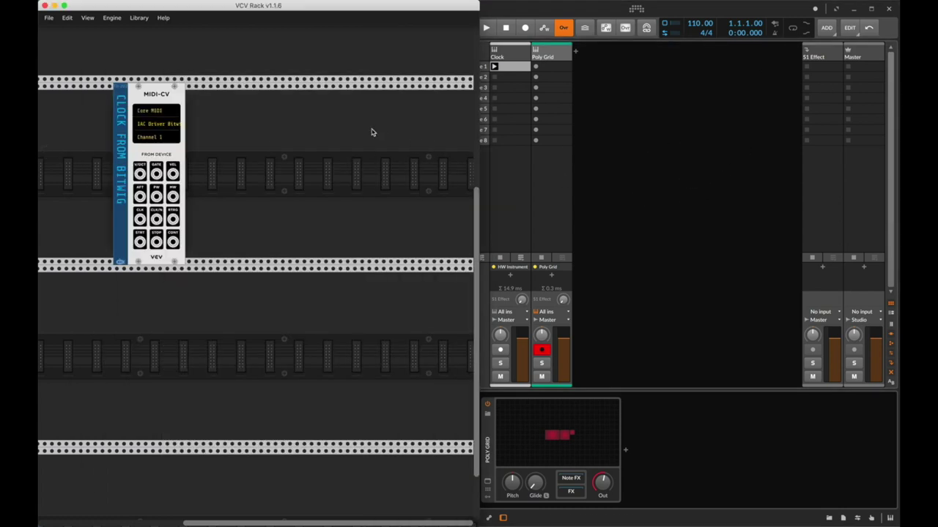
# Search the VCV Rack module library for "not" and add a NoteSeq module directly beside the MIDI-CV module.
pyautogui.rightClick(300, 200)
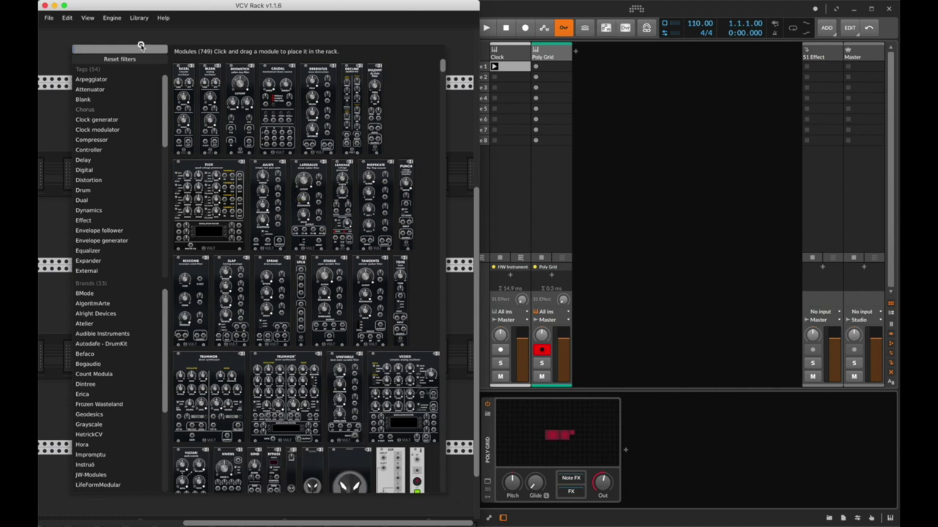
pyautogui.write('not')
pyautogui.click(282, 308)
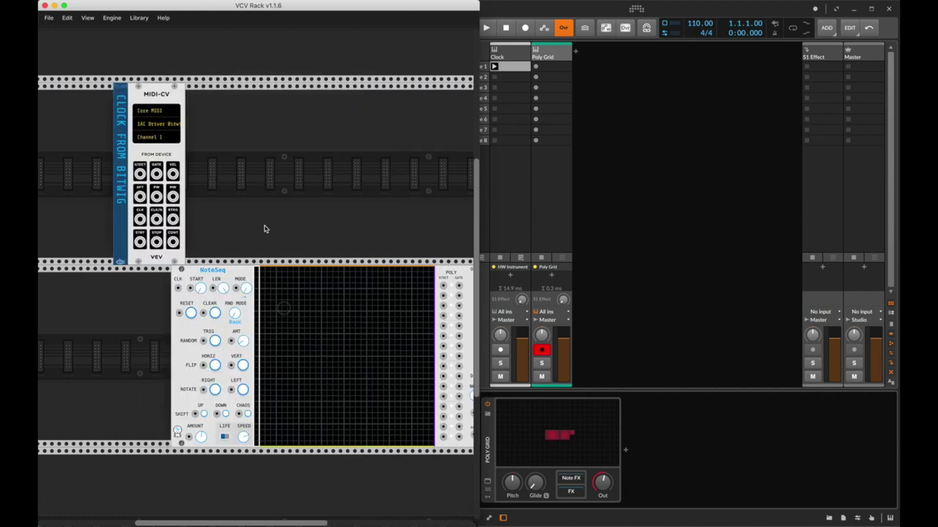
pyautogui.moveTo(189, 348); pyautogui.dragTo(210, 186)
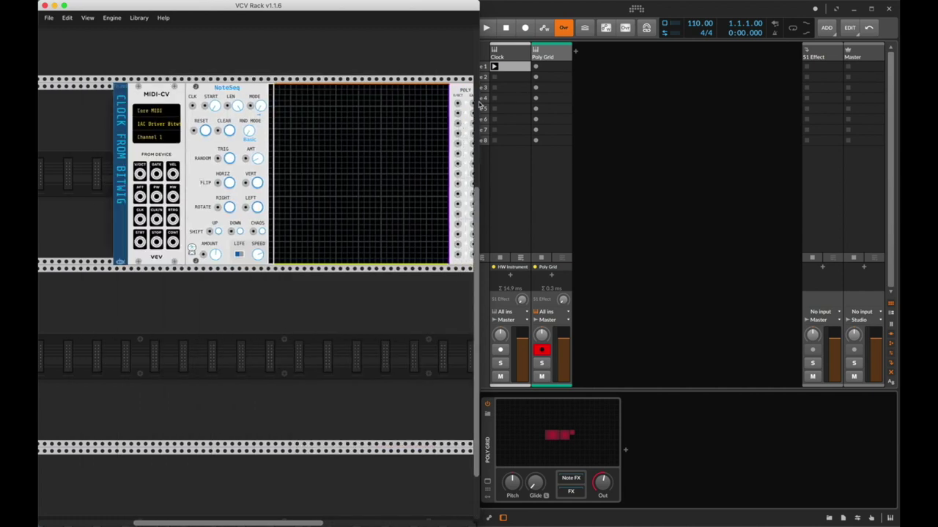
pyautogui.hscroll(5, 300, 194)
pyautogui.hscroll(-3, 300, 194)
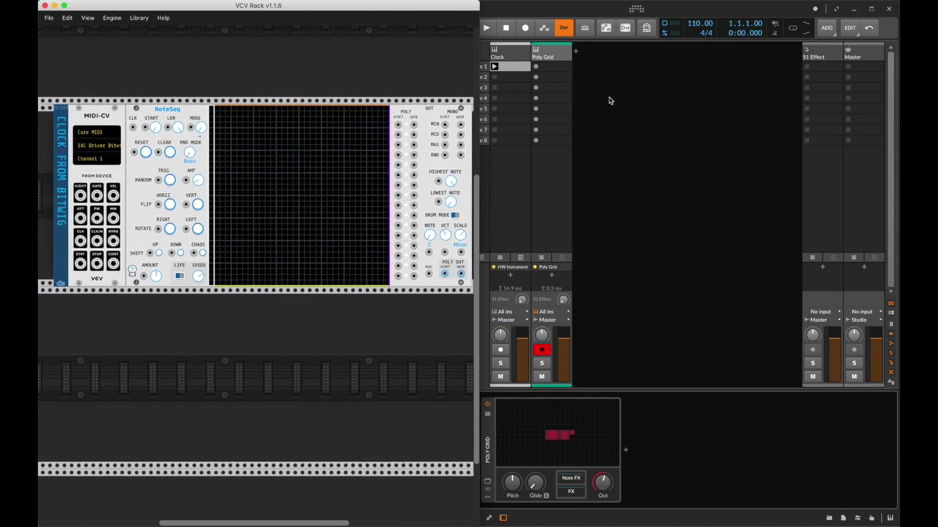
# Patch MIDI-CV's GATE to NoteSeq's CLK and STOP to its RESET, and test the sync by briefly running Bitwig Studio's transport.
pyautogui.moveTo(97, 196); pyautogui.dragTo(133, 128)
pyautogui.moveTo(97, 265); pyautogui.dragTo(133, 152)
pyautogui.click(680, 100)
pyautogui.press('space')
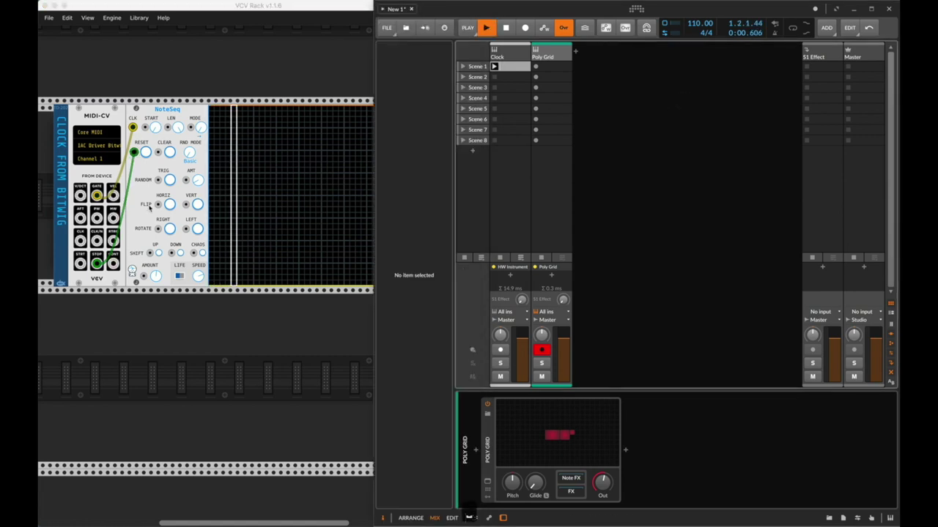
pyautogui.press('space')
pyautogui.hscroll(2, 196, 253)
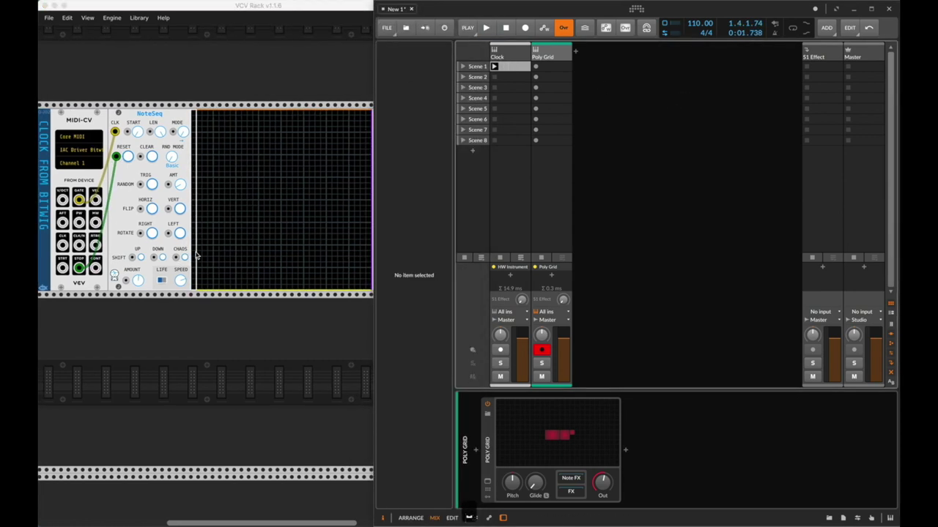
# Randomize the note pattern in the NoteSeq grid and select the Poly Grid track in Bitwig Studio.
pyautogui.click(279, 174)
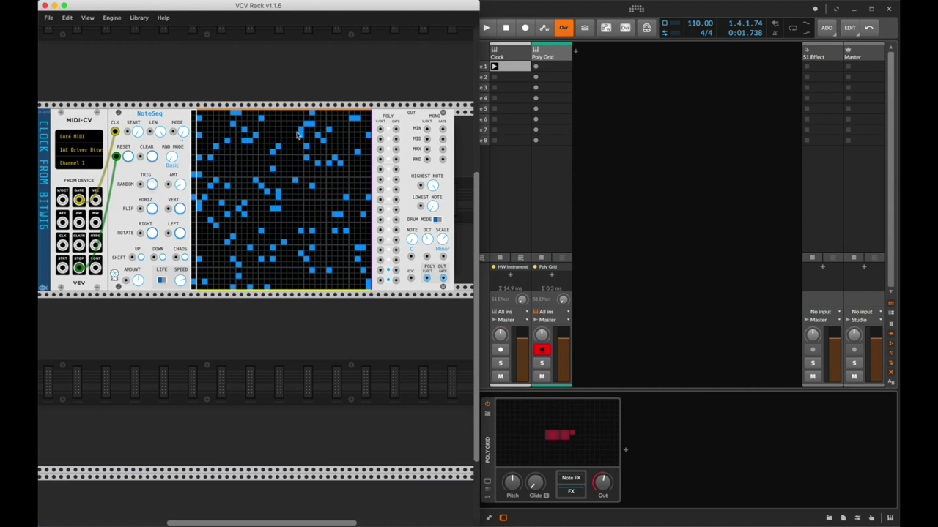
pyautogui.click(667, 88)
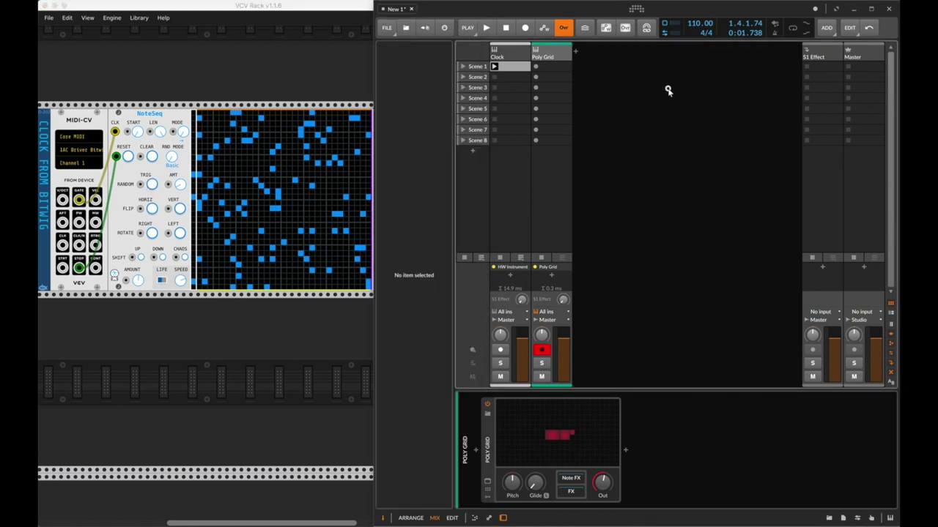
pyautogui.click(548, 52)
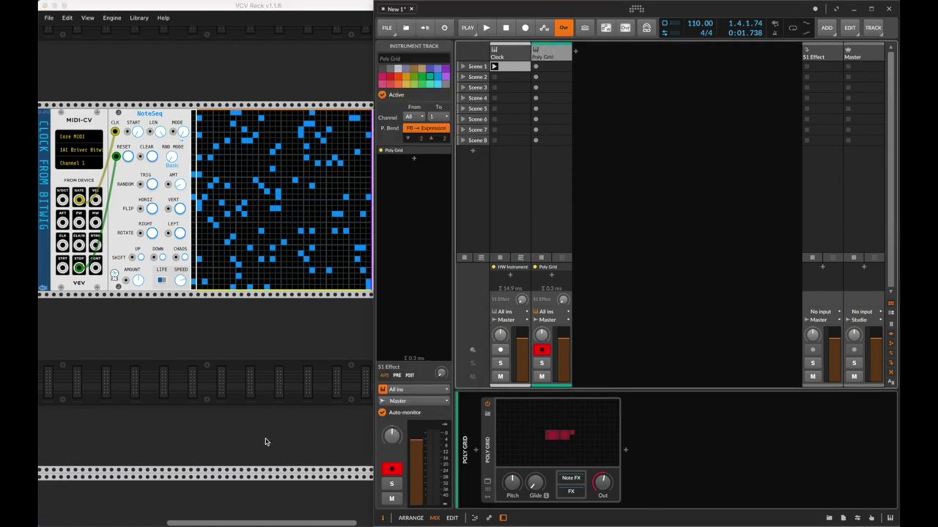
# Add a CV-MIDI module beside NoteSeq in VCV Rack and set its MIDI device to IAC Driver VCV -> Bitwig.
pyautogui.click(268, 387)
pyautogui.hscroll(15, 266, 387)
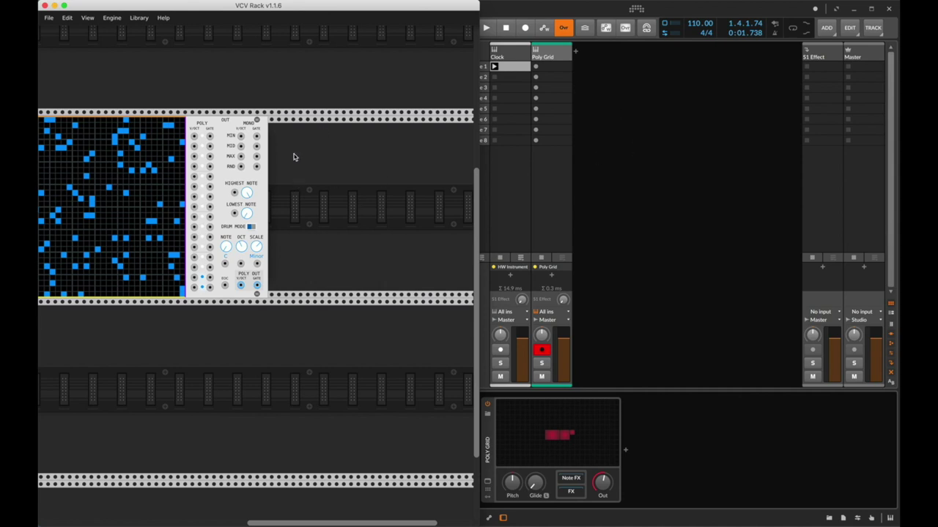
pyautogui.rightClick(319, 173)
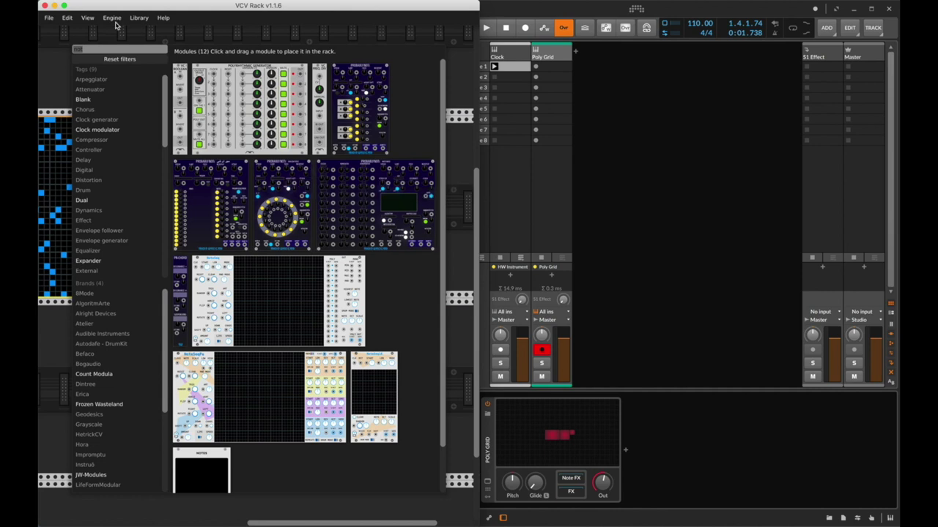
pyautogui.write('cv-m')
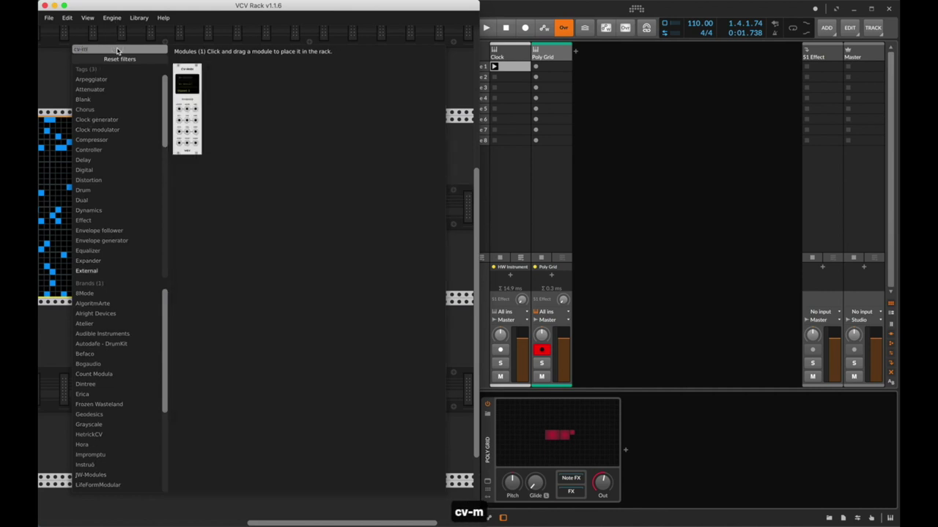
pyautogui.moveTo(187, 110); pyautogui.dragTo(296, 206)
pyautogui.click(290, 156)
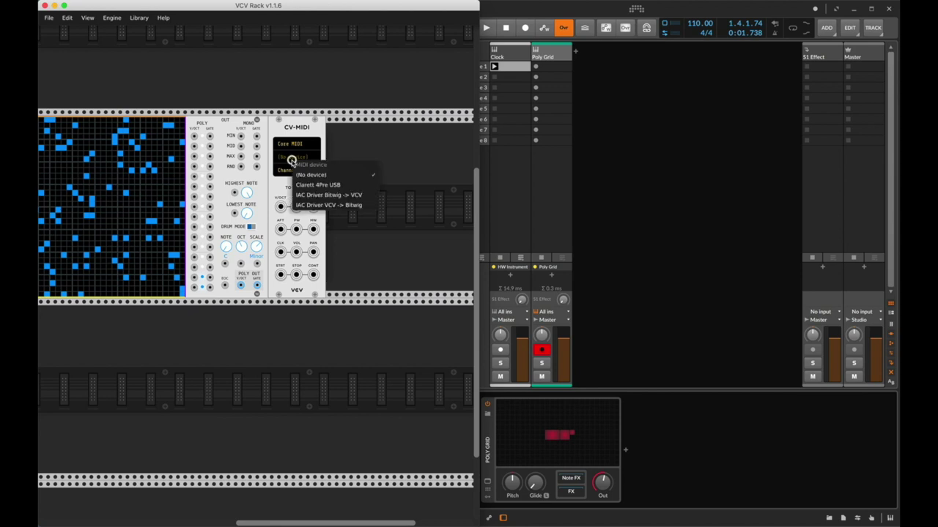
pyautogui.click(349, 206)
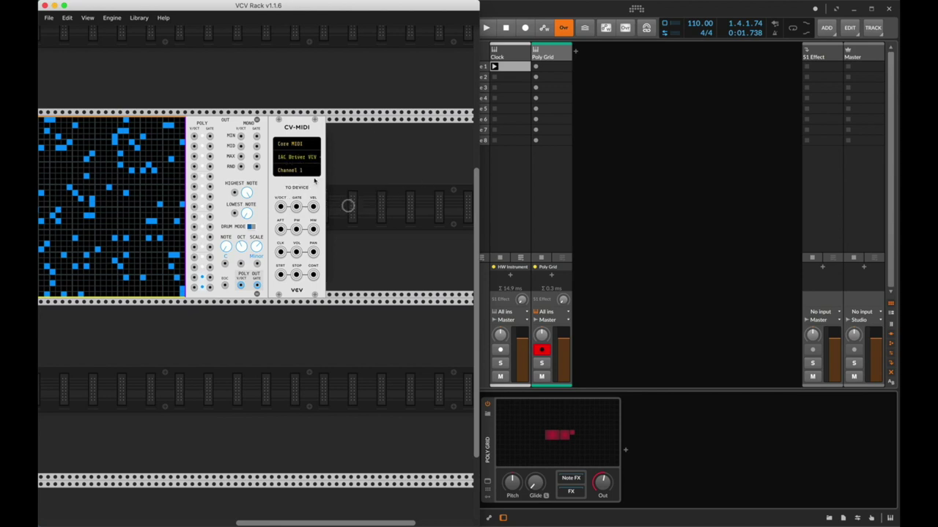
# Audition the Poly Grid synth in Bitwig Studio by playing a series of notes on the computer keyboard.
pyautogui.click(687, 143)
pyautogui.press('h')
pyautogui.press('j')
pyautogui.press('k')
pyautogui.press('f')
pyautogui.press('k')
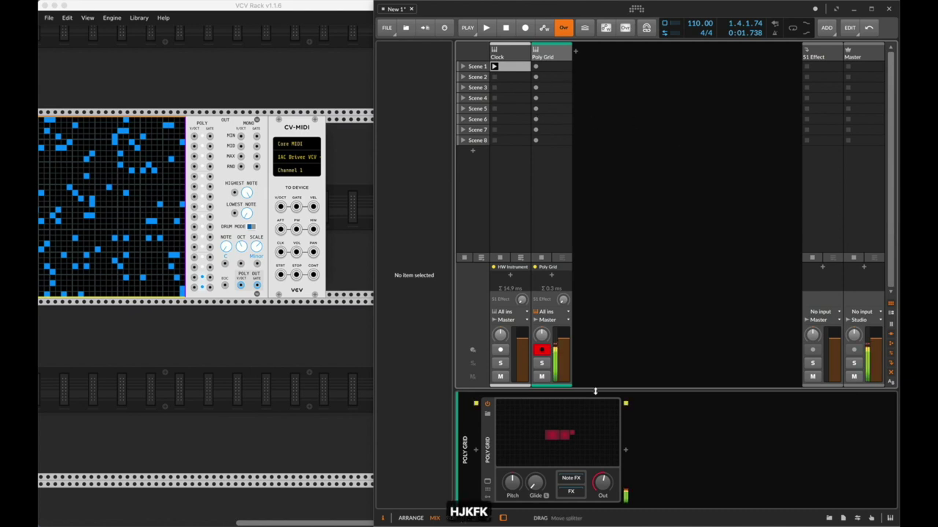
pyautogui.press('j')
pyautogui.press('h')
pyautogui.press('s')
pyautogui.press('j')
pyautogui.press('g')
pyautogui.press('d')
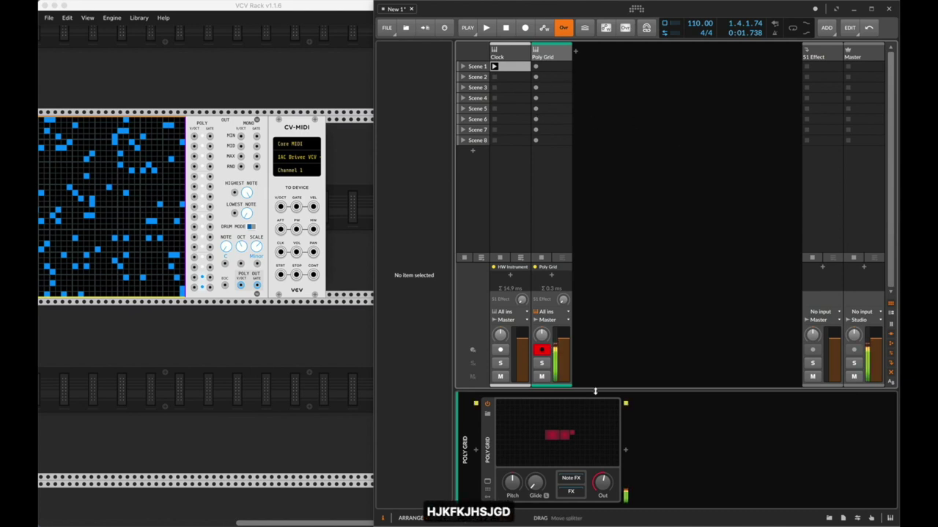
# Set the Poly Grid track's note input to IAC Driver VCV -> Bitwig - Channel 1.
pyautogui.click(550, 61)
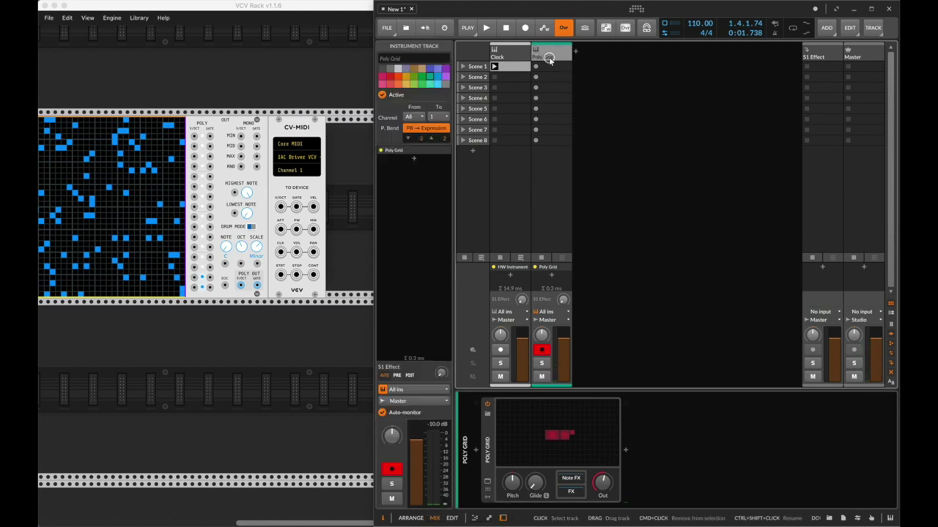
pyautogui.click(403, 389)
pyautogui.moveTo(469, 465)
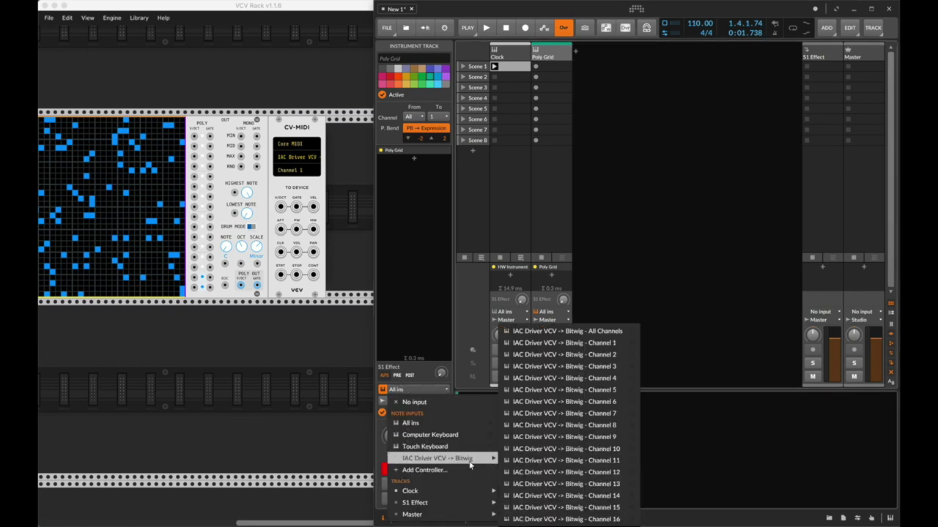
pyautogui.click(564, 343)
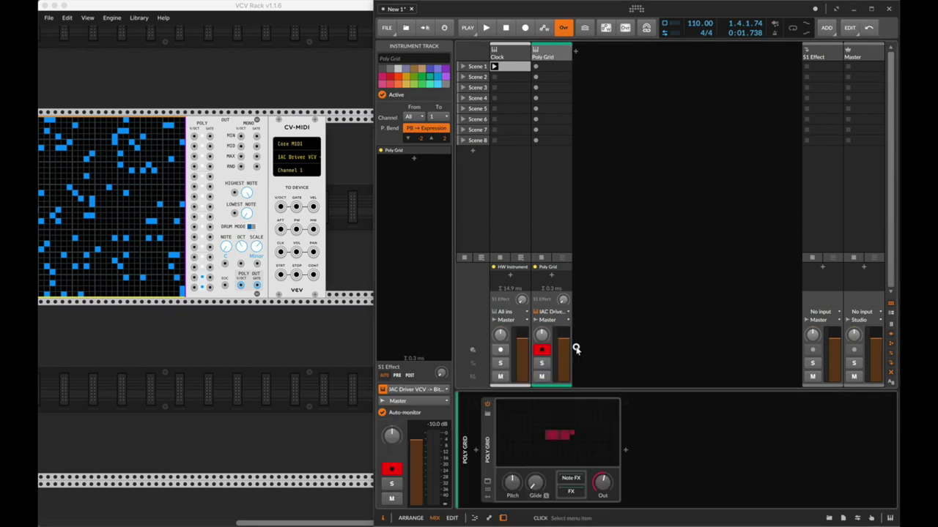
# Patch NoteSeq's lowest POLY V/OCT and GATE outputs to the V/OCT and GATE inputs of CV-MIDI in VCV Rack.
pyautogui.click(130, 429)
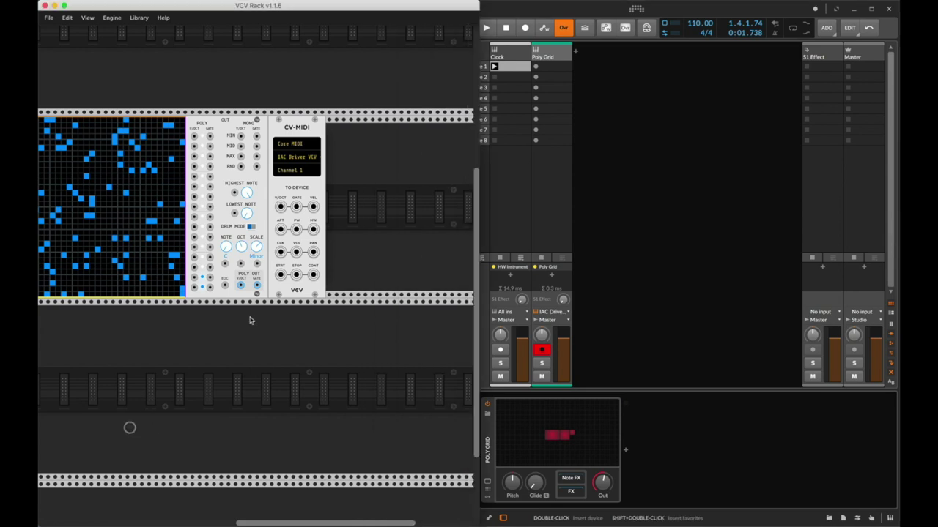
pyautogui.moveTo(194, 289); pyautogui.dragTo(280, 207)
pyautogui.moveTo(209, 288); pyautogui.dragTo(296, 207)
# Run Bitwig Studio's transport to check that NoteSeq plays the Poly Grid synth, and stop playback.
pyautogui.click(717, 110)
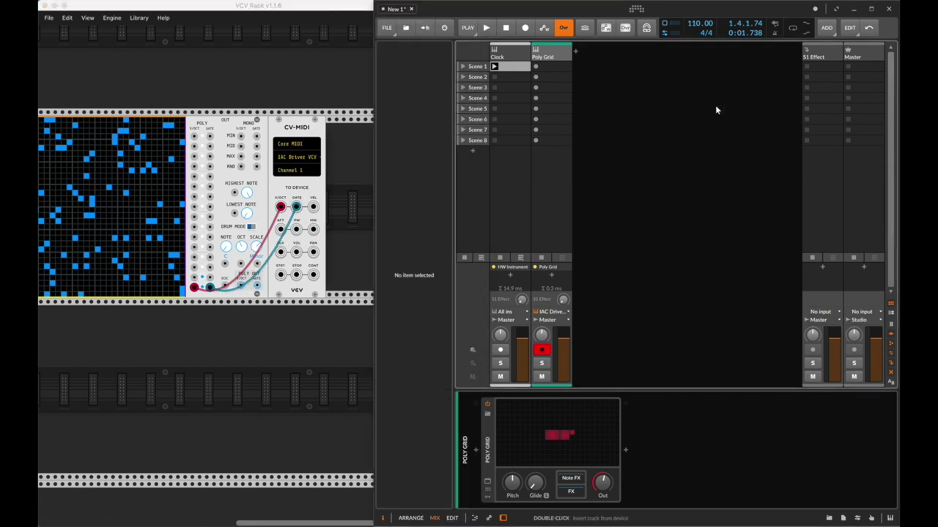
pyautogui.press('space')
pyautogui.hscroll(-2, 223, 343)
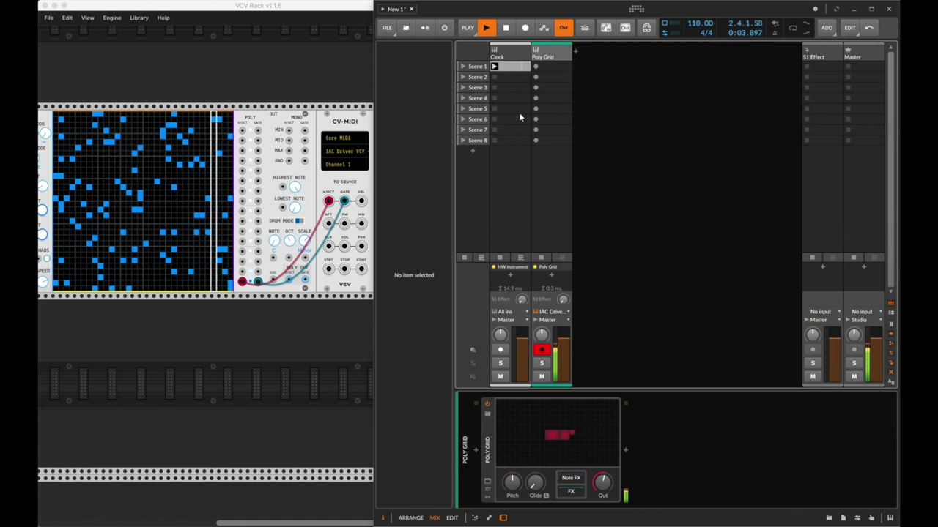
pyautogui.click(486, 27)
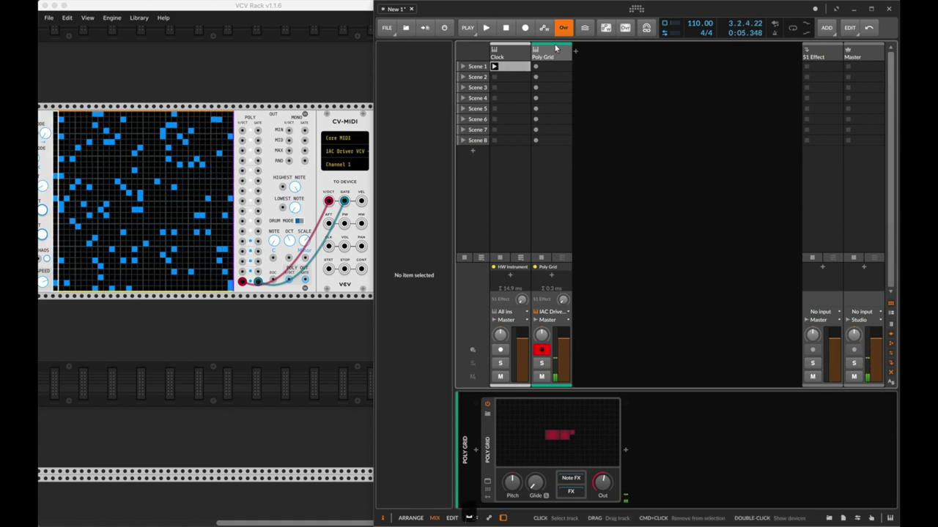
# Open the Poly Grid device's patch in the Grid editor.
pyautogui.click(554, 51)
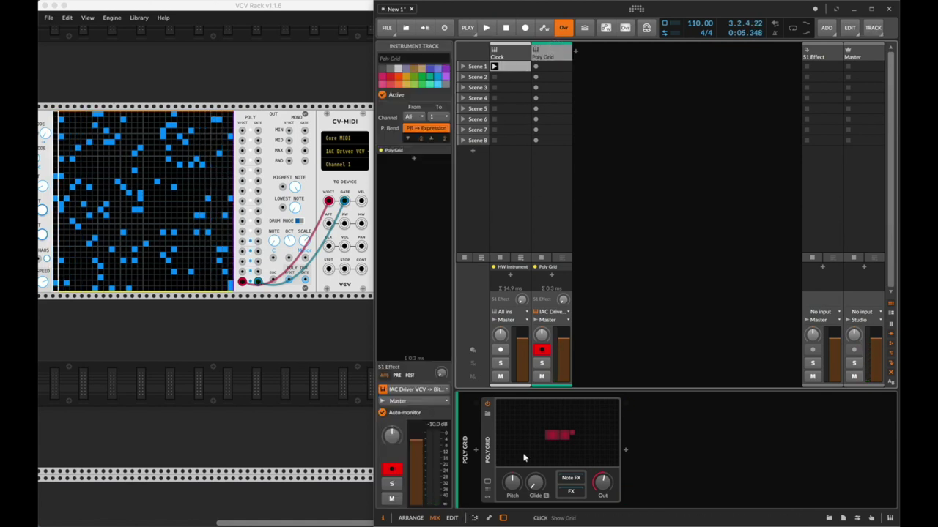
pyautogui.click(489, 429)
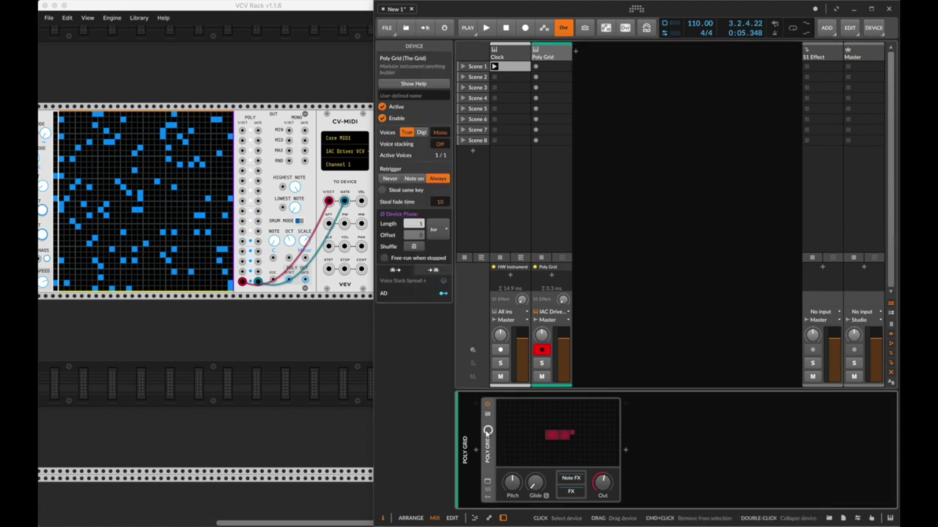
pyautogui.doubleClick(539, 453)
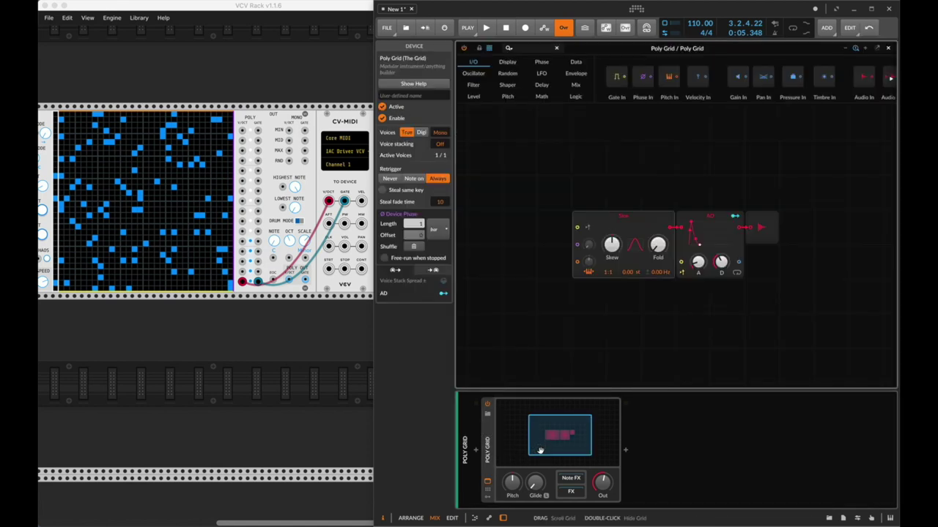
pyautogui.write('gate')
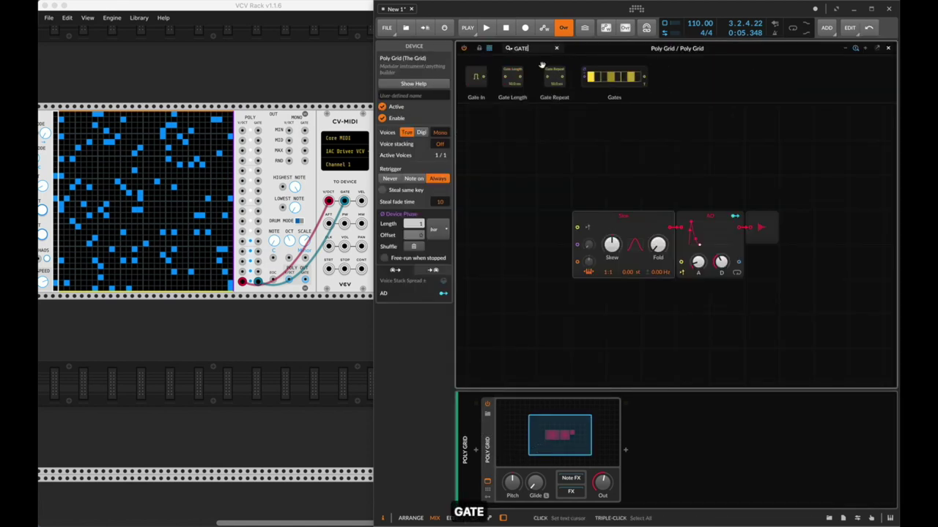
pyautogui.moveTo(616, 83); pyautogui.dragTo(551, 163)
pyautogui.press('super+z')
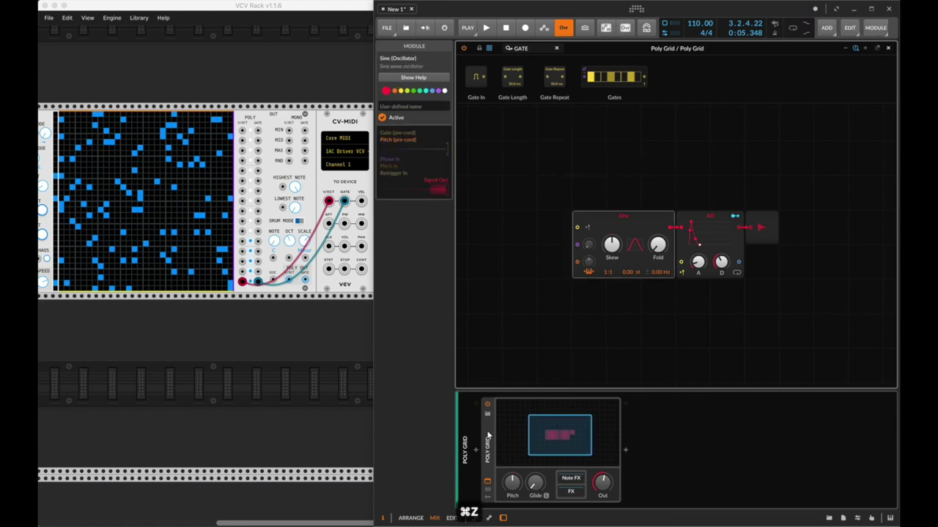
# Set the Poly Grid device's number of voices to 7.
pyautogui.click(440, 133)
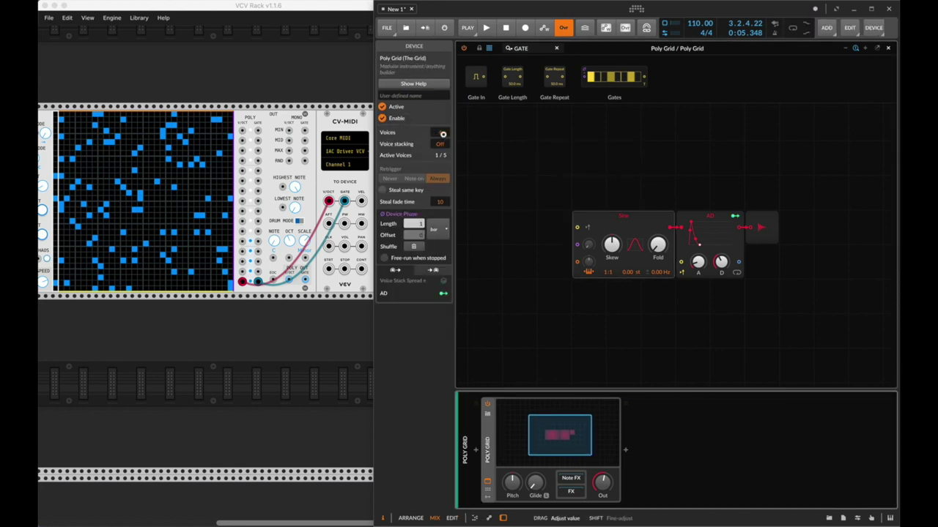
pyautogui.scroll(1, 443, 134)
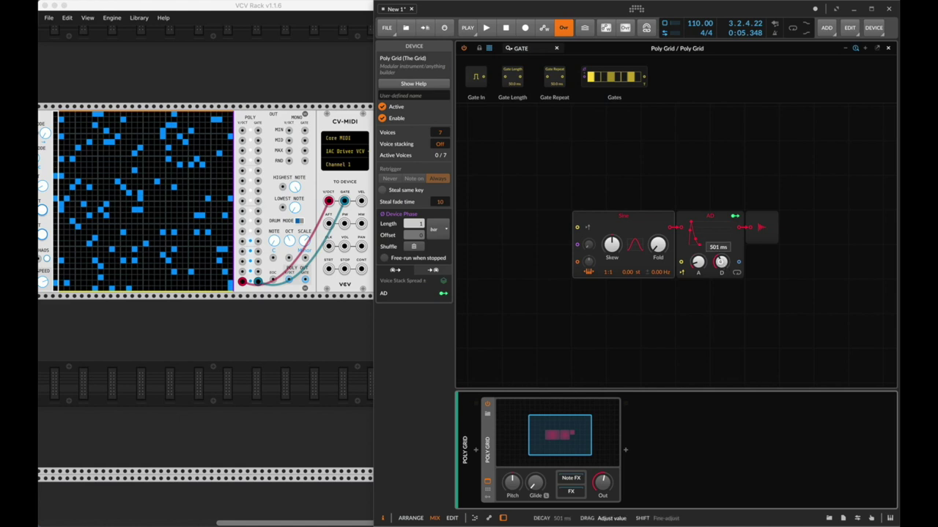
# During playback, lengthen the AD envelope's decay and set the Poly Grid device's output level to -15 dB, then stop playback.
pyautogui.press('space')
pyautogui.moveTo(721, 264); pyautogui.dragTo(698, 273)
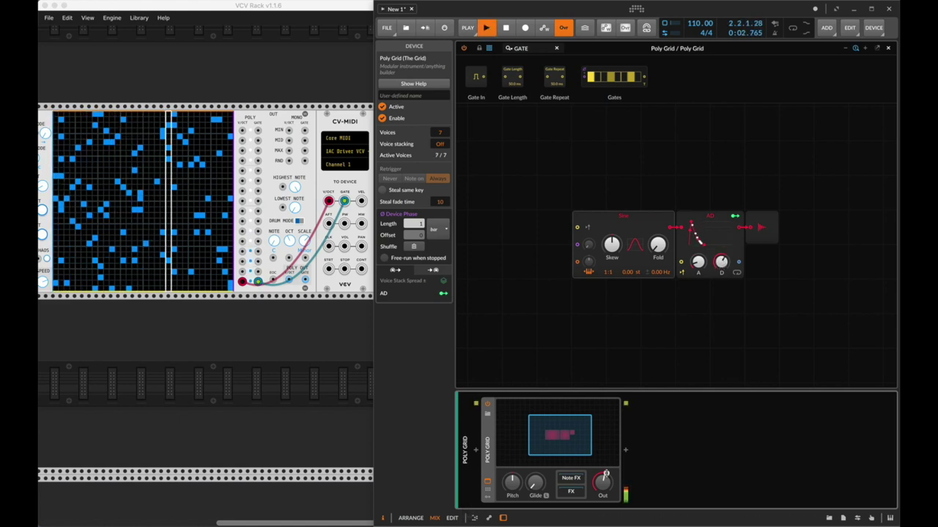
pyautogui.keyDown('super'); pyautogui.click(602, 481); pyautogui.keyUp('super')
pyautogui.write('-15')
pyautogui.press('Return')
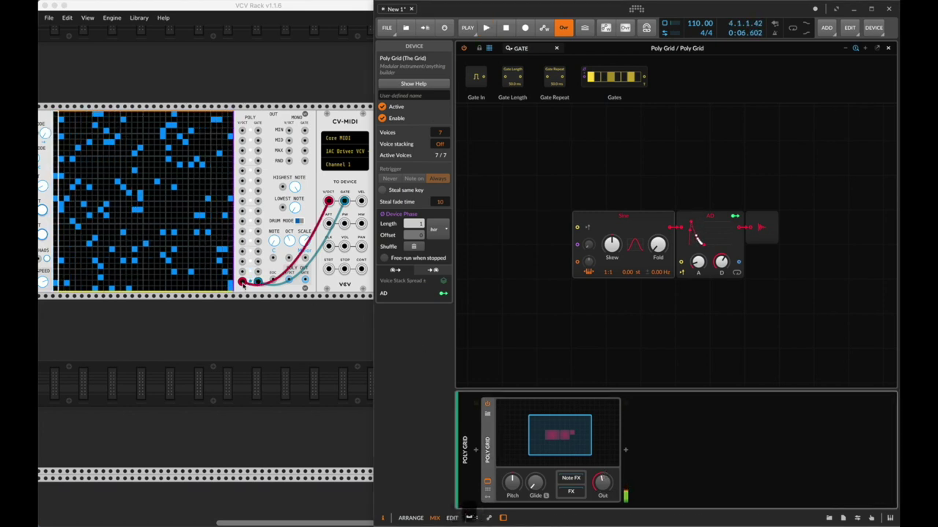
# Move both CV-MIDI cables to NoteSeq's third-lowest POLY V/OCT and GATE outputs in VCV Rack and test them with Bitwig Studio's transport.
pyautogui.moveTo(241, 281); pyautogui.dragTo(241, 261)
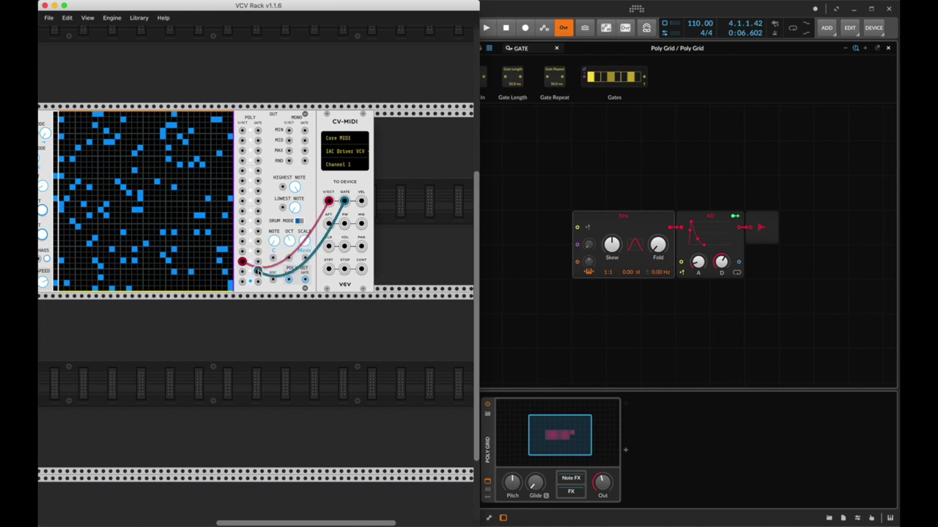
pyautogui.click(583, 327)
pyautogui.press('space')
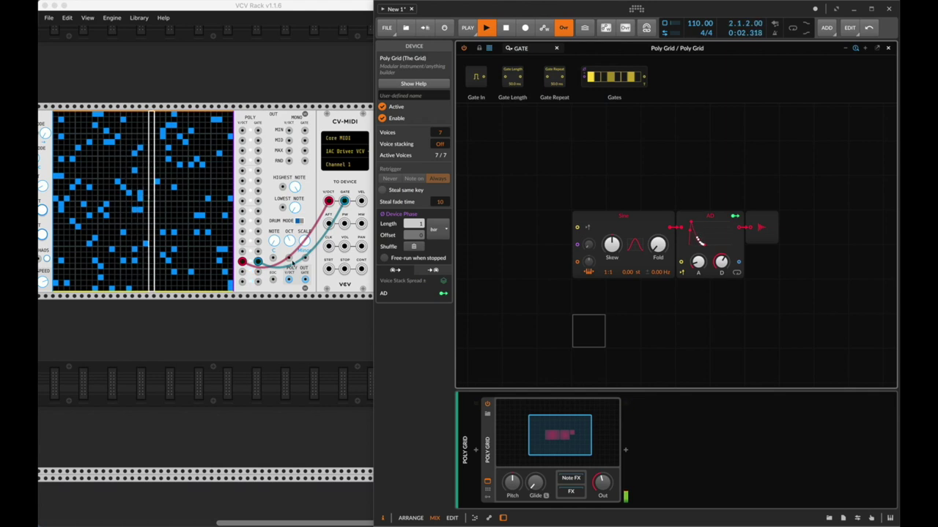
pyautogui.press('space')
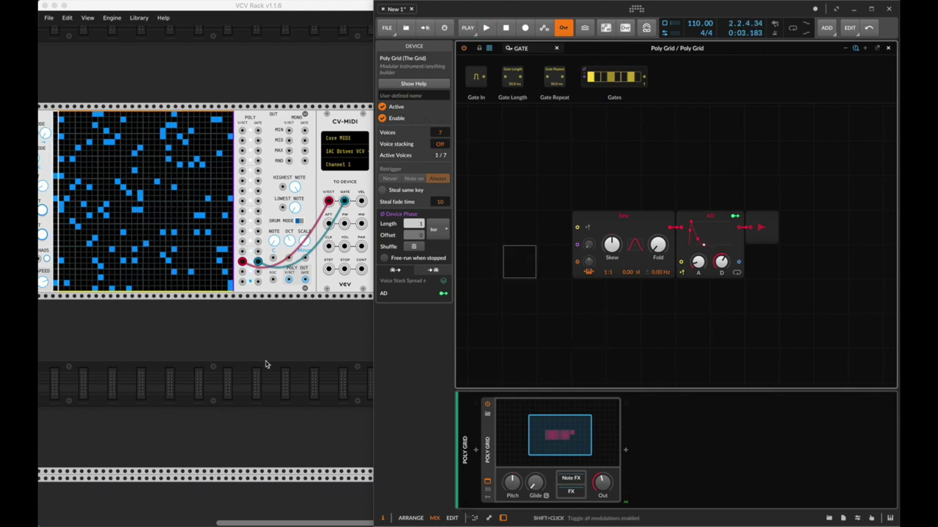
# Disconnect the V/OCT and GATE cables between NoteSeq's POLY outputs and CV-MIDI in VCV Rack.
pyautogui.hscroll(2, 266, 364)
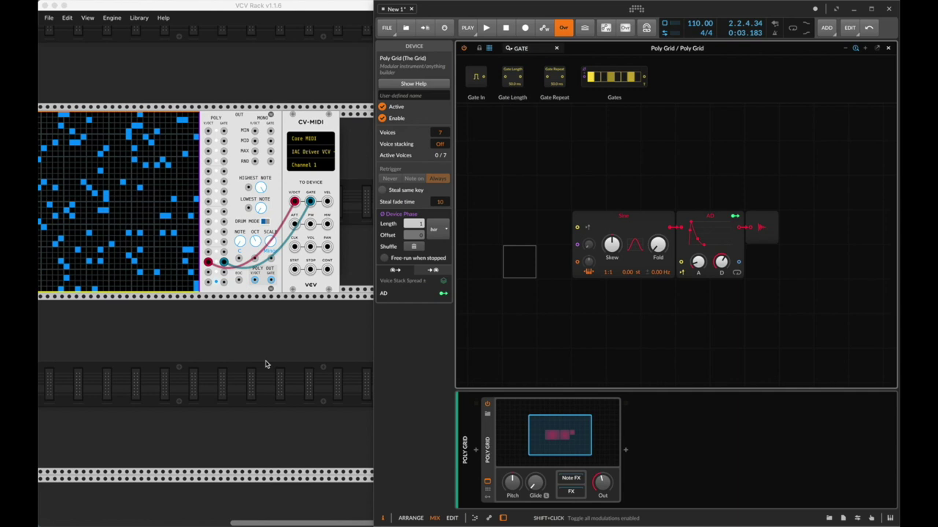
pyautogui.click(216, 292)
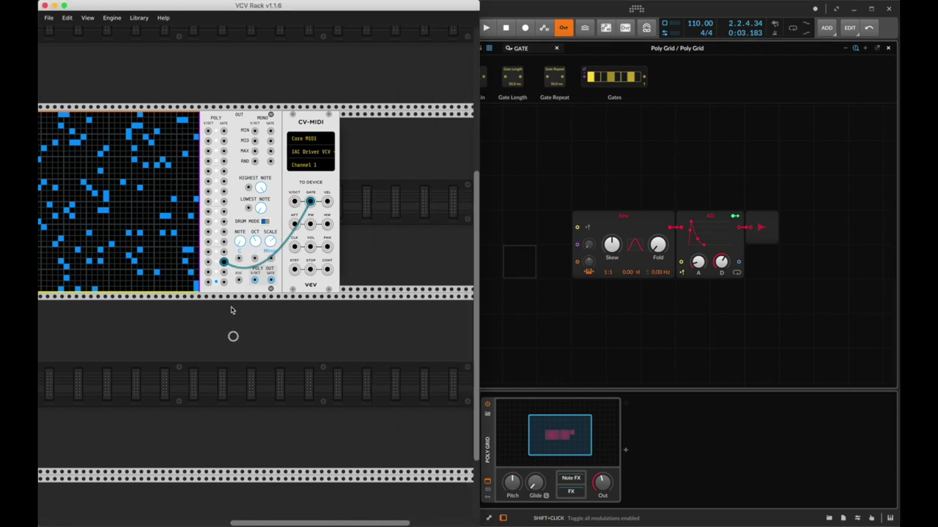
pyautogui.moveTo(223, 261); pyautogui.dragTo(249, 312)
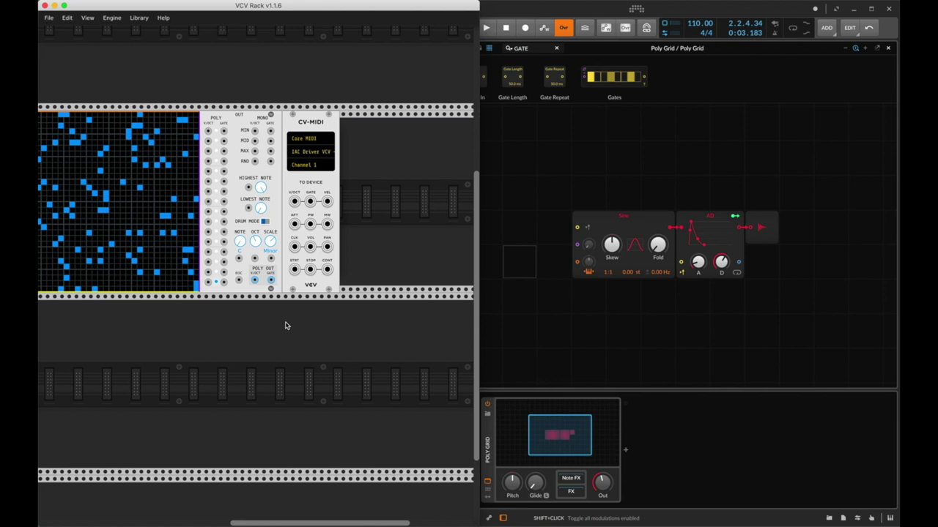
# Set NoteSeq's polyphony channels to 4 and patch its POLY OUT V/OCT and GATE to CV-MIDI's V/OCT and GATE inputs.
pyautogui.scroll(2, 335, 340)
pyautogui.hscroll(-3, 335, 340)
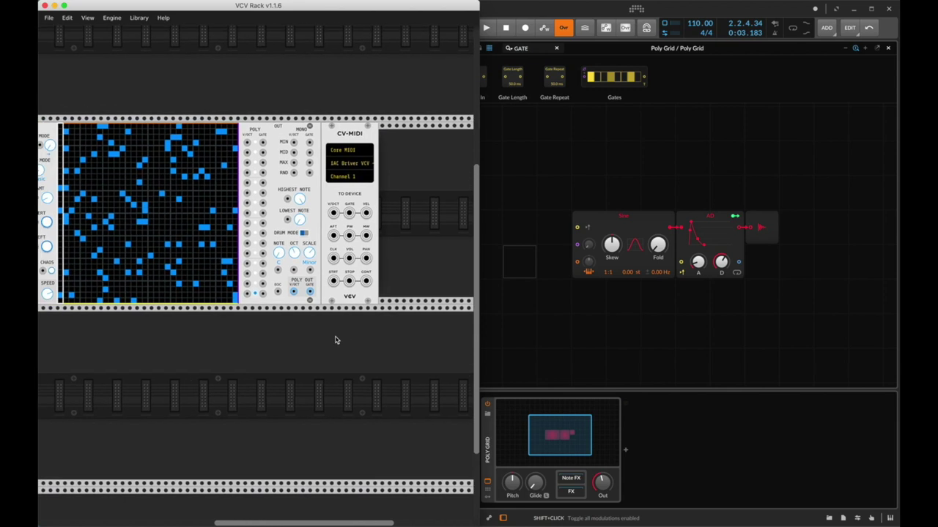
pyautogui.hscroll(-3, 266, 211)
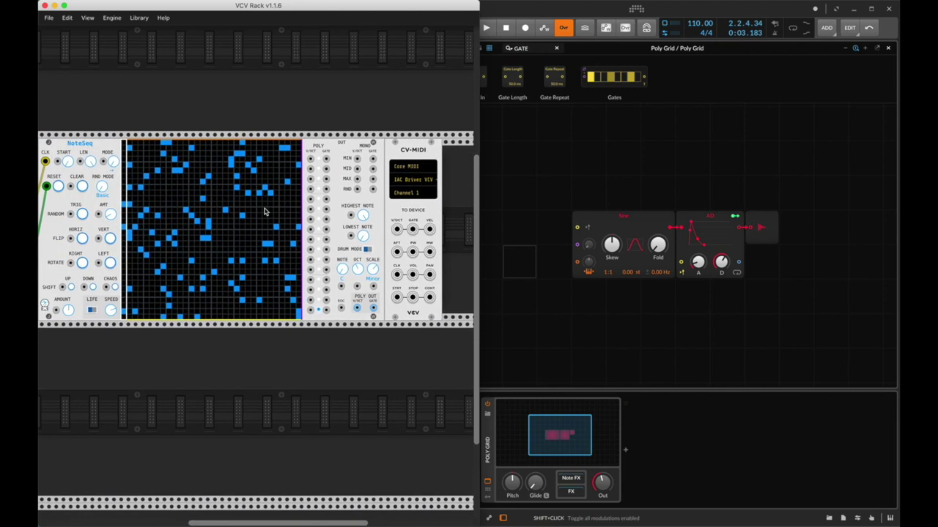
pyautogui.rightClick(341, 173)
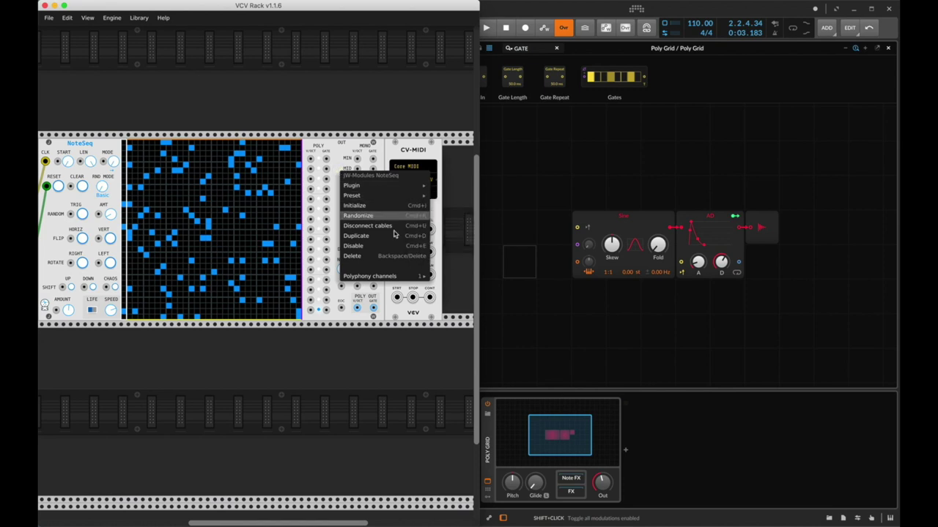
pyautogui.moveTo(364, 278)
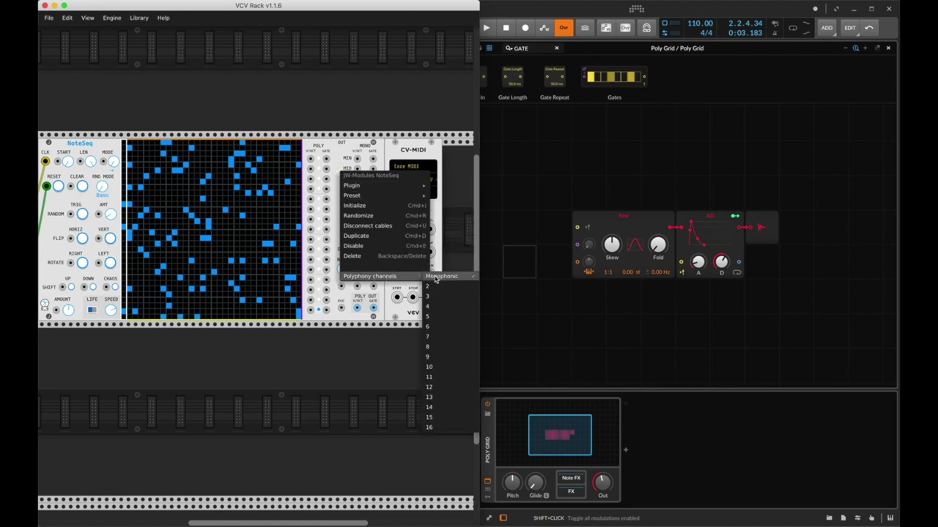
pyautogui.click(436, 306)
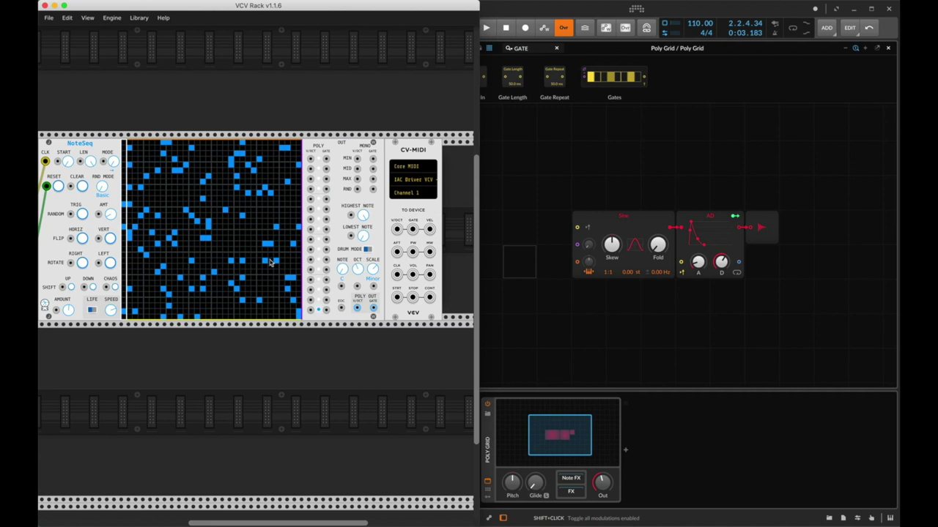
pyautogui.moveTo(357, 308); pyautogui.dragTo(397, 231)
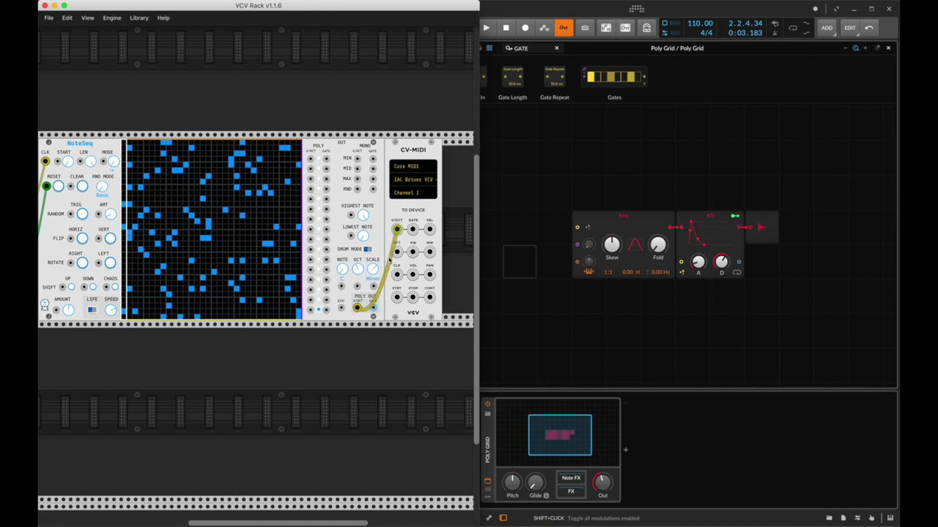
pyautogui.moveTo(373, 312); pyautogui.dragTo(413, 230)
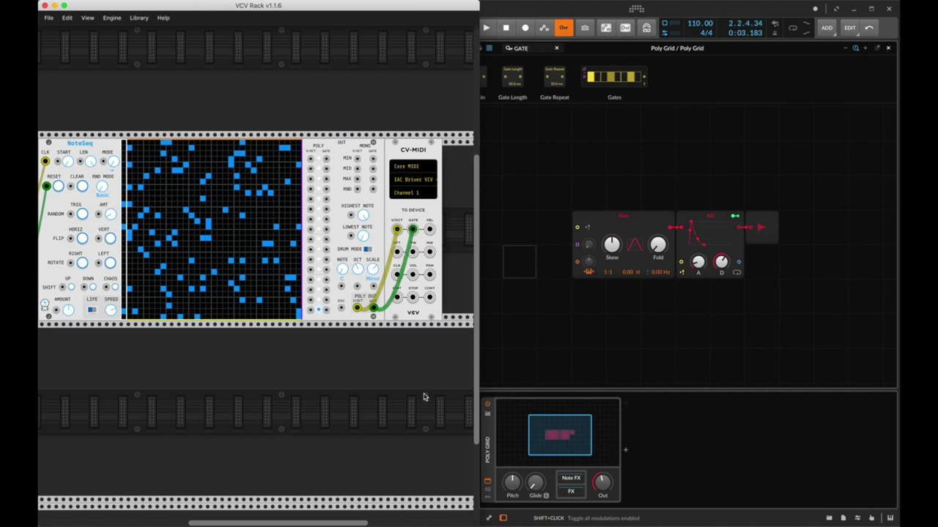
# Set the Poly Grid device's number of voices to 8 in Bitwig Studio.
pyautogui.click(595, 343)
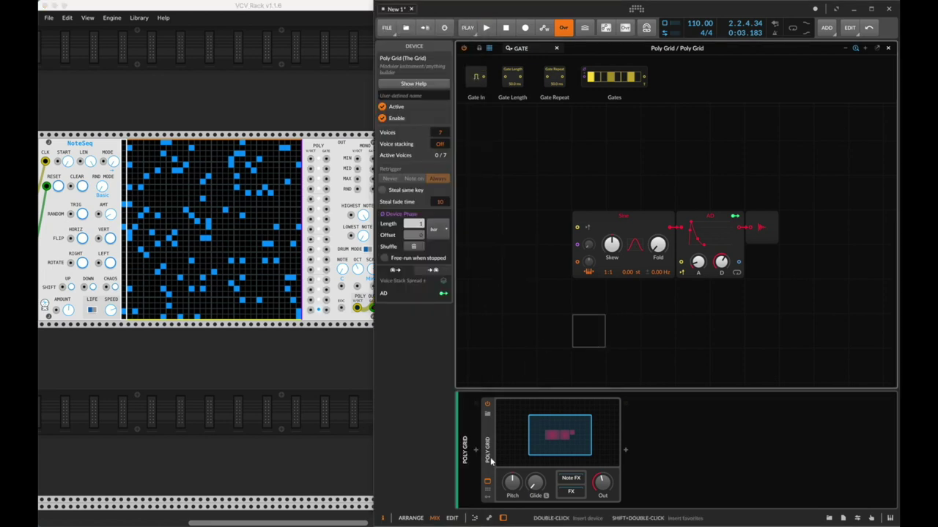
pyautogui.doubleClick(438, 131)
pyautogui.press('Return')
pyautogui.write('3]')
pyautogui.press('BackSpace')
pyautogui.press('BackSpace')
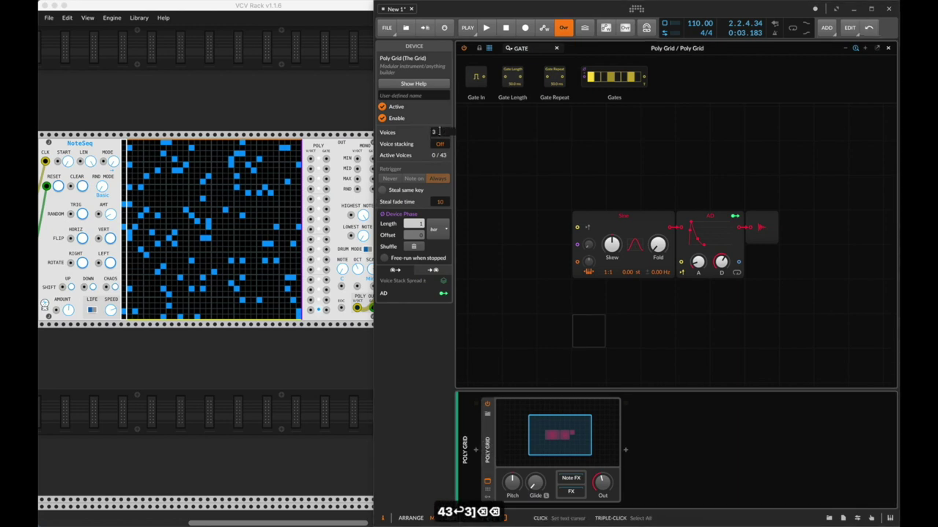
pyautogui.write('3')
pyautogui.press('Return')
pyautogui.doubleClick(440, 132)
pyautogui.write('8')
pyautogui.press('Return')
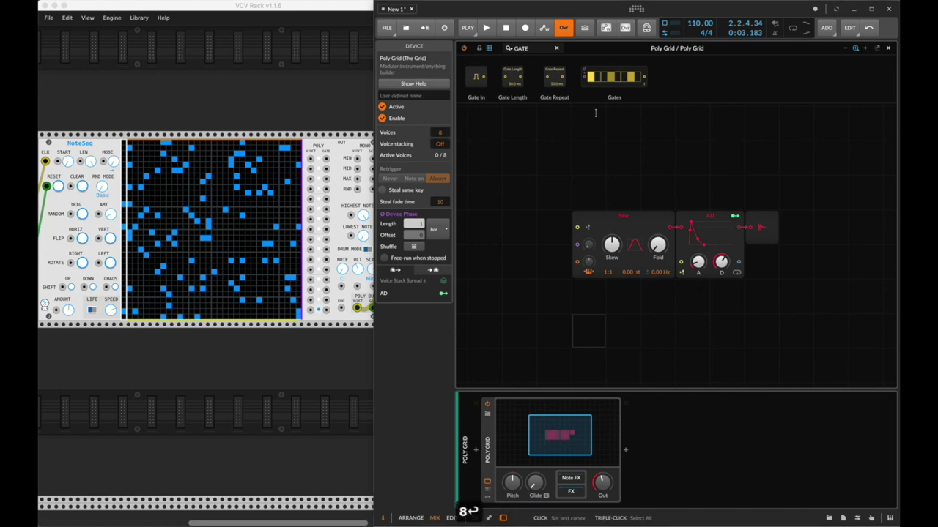
# Start Bitwig Studio's transport and set the Poly Grid device's output level to -20 dB.
pyautogui.click(285, 343)
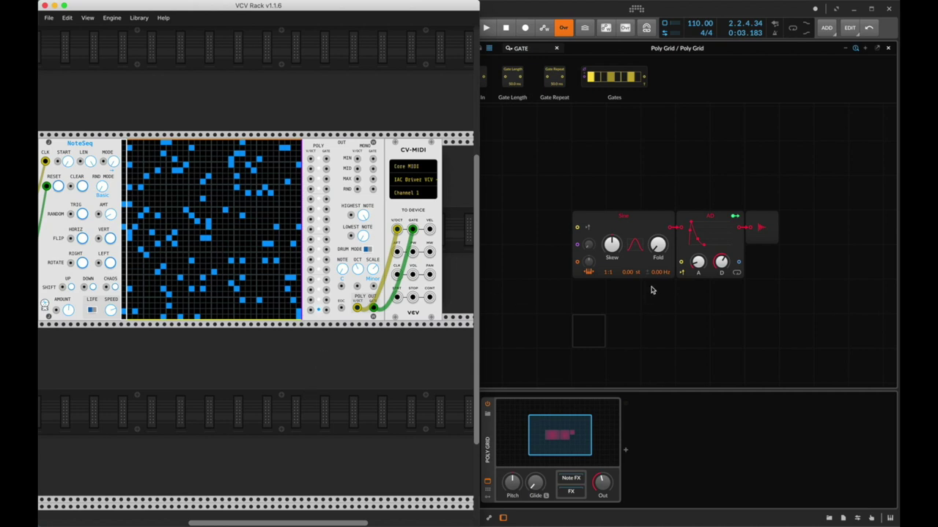
pyautogui.click(588, 329)
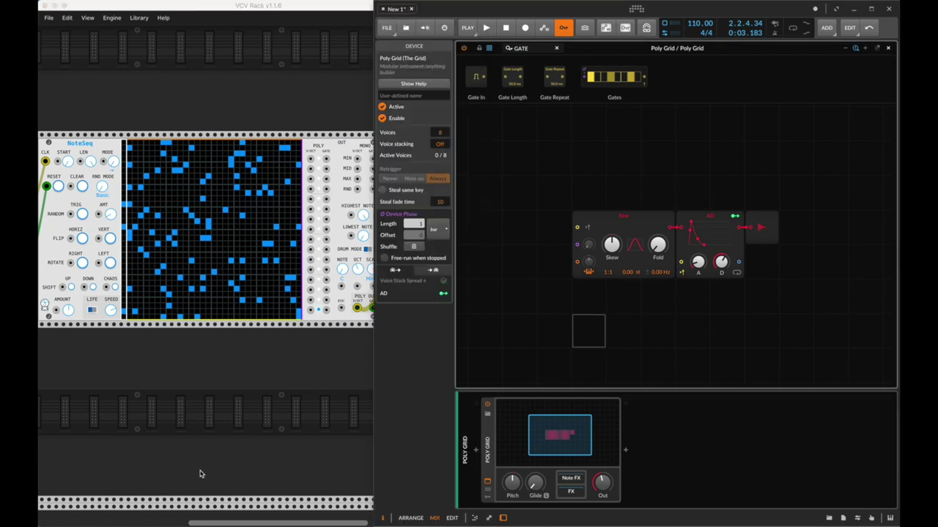
pyautogui.press('space')
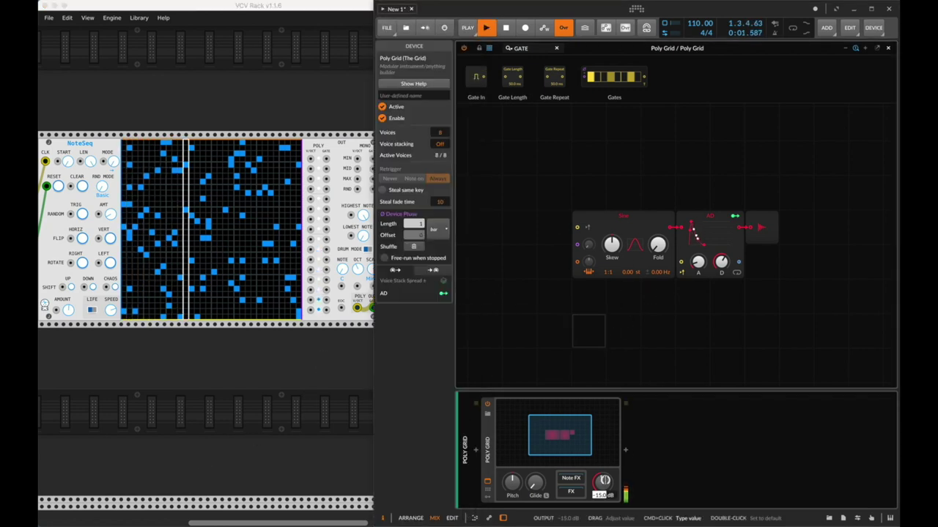
pyautogui.write('-20')
pyautogui.press('Return')
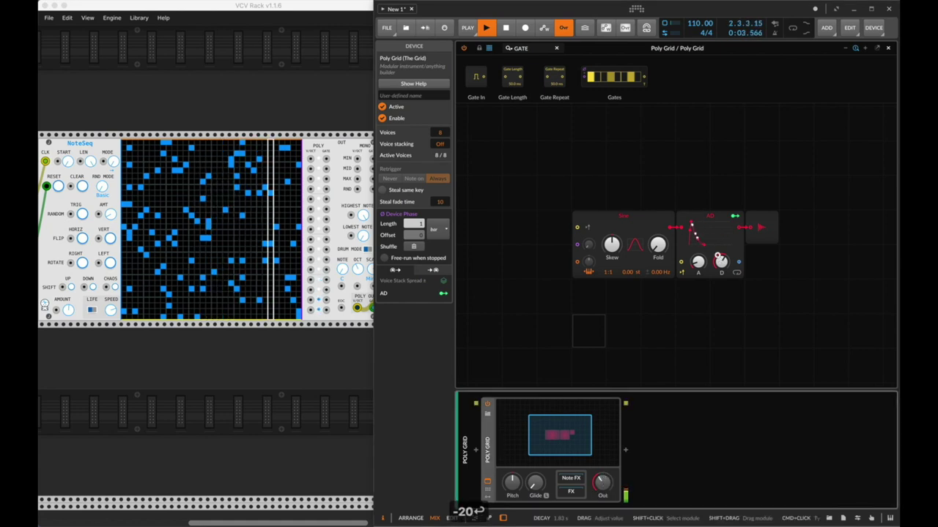
# Randomize NoteSeq's note pattern three times in VCV Rack during playback, and stop Bitwig Studio's transport.
pyautogui.click(219, 378)
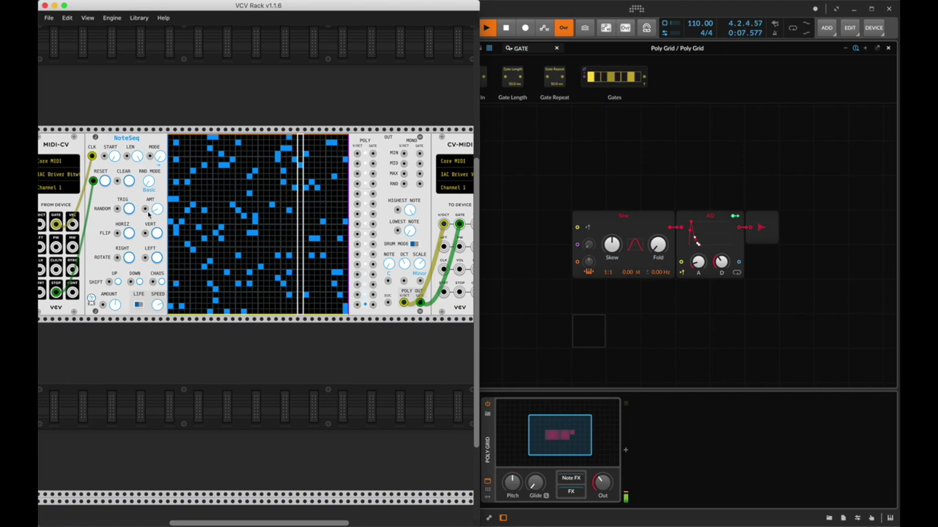
pyautogui.click(129, 209)
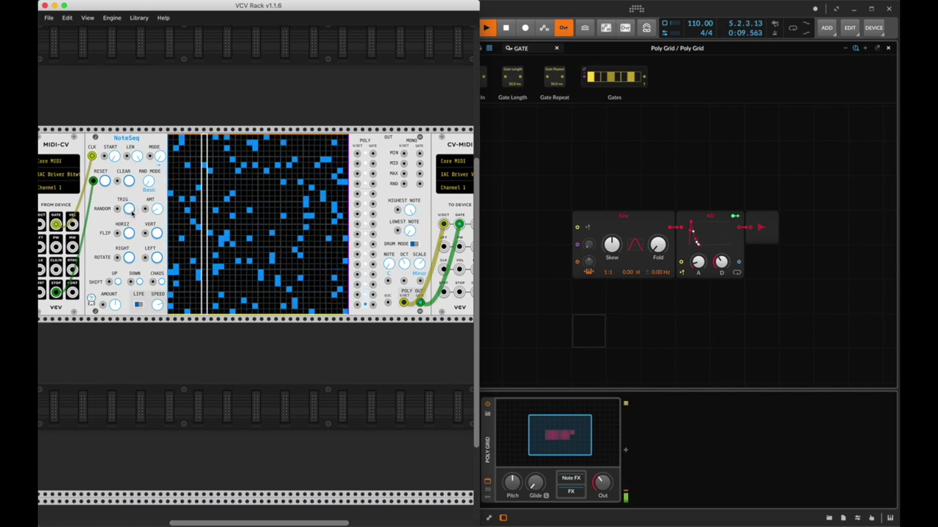
pyautogui.click(132, 211)
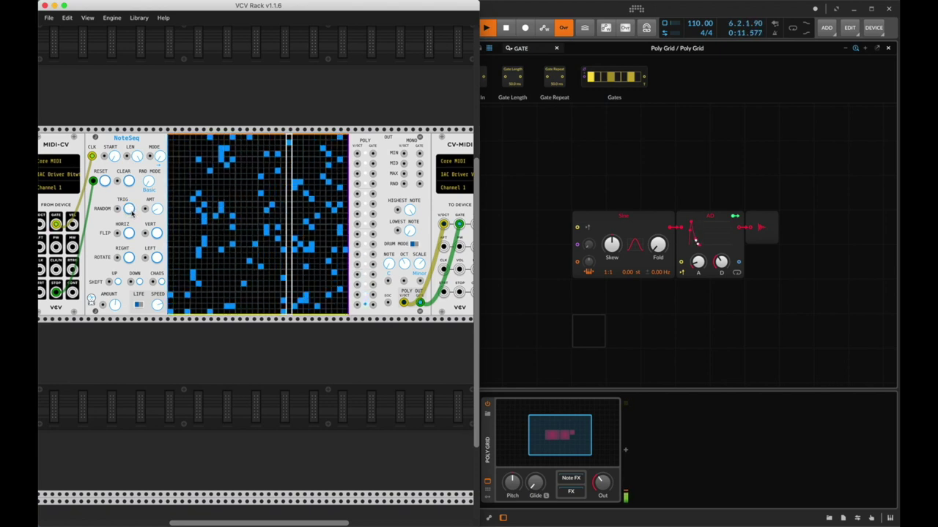
pyautogui.click(132, 212)
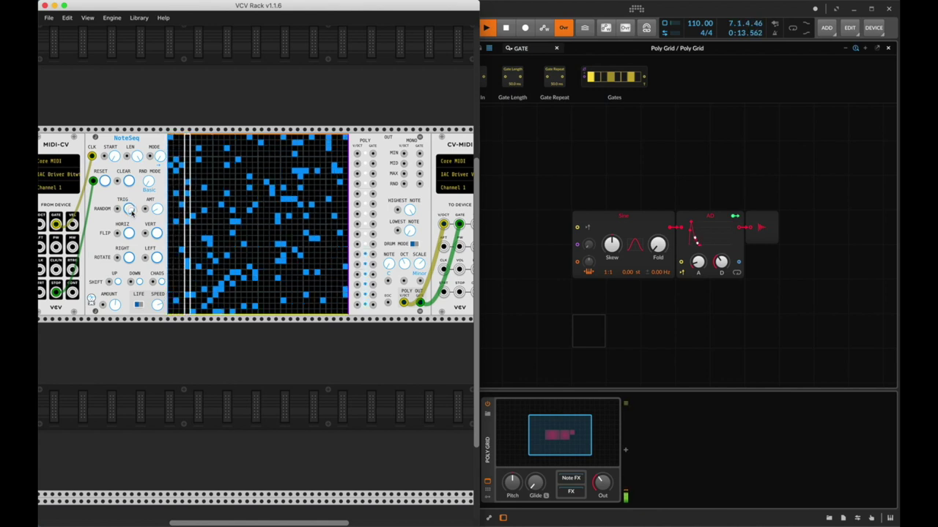
pyautogui.click(594, 312)
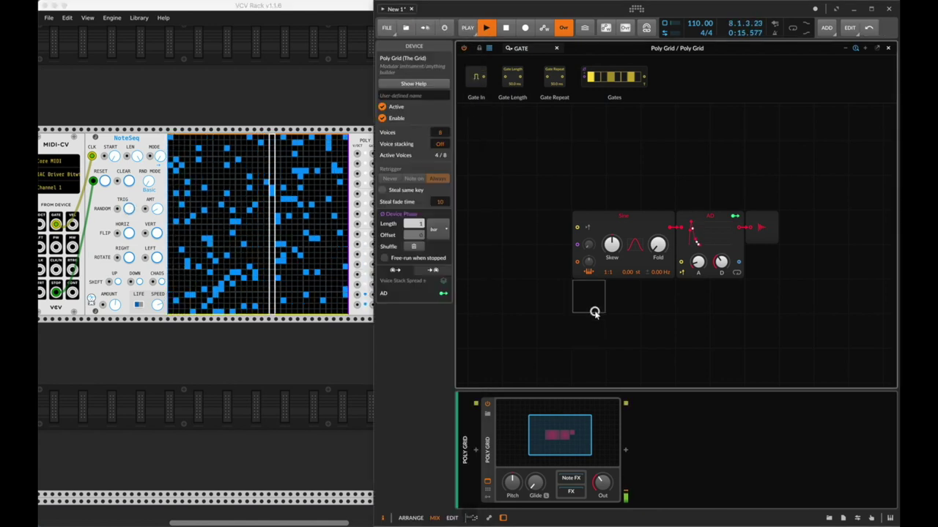
pyautogui.press('space')
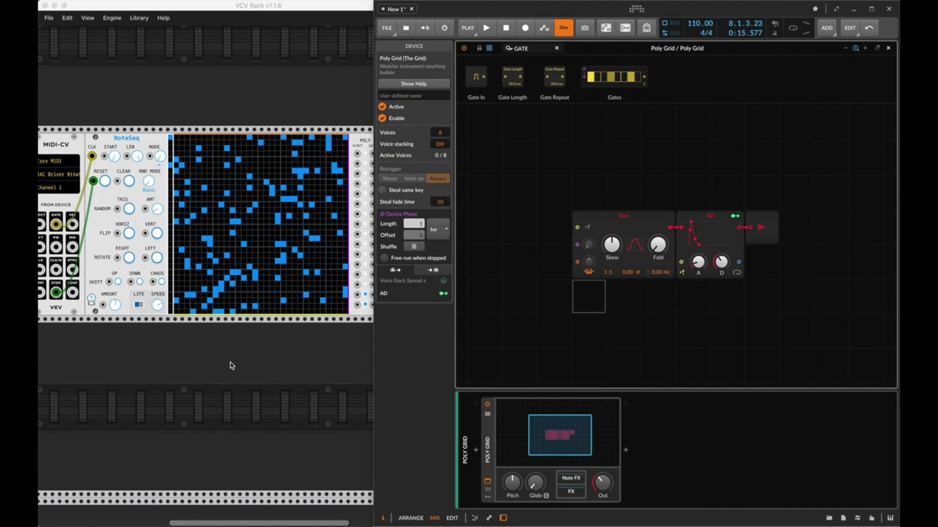
# Try a higher skew on the Grid patch's Sine oscillator, and set the AD envelope's decay to 6.79 s.
pyautogui.moveTo(615, 255); pyautogui.dragTo(615, 244)
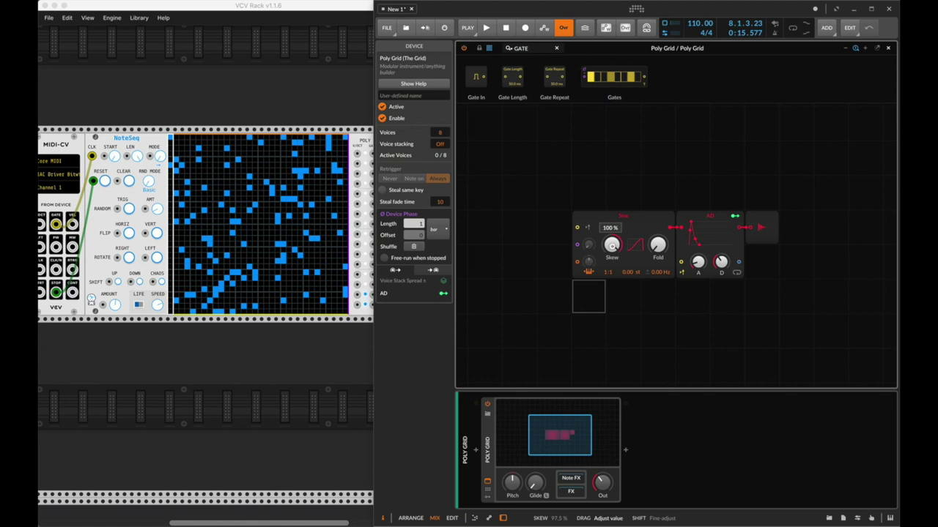
pyautogui.click(226, 381)
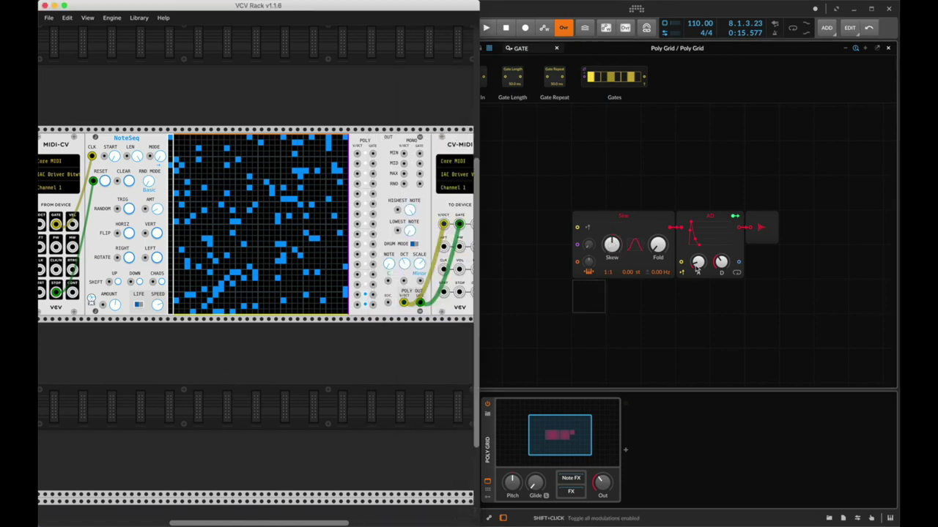
pyautogui.click(731, 258)
pyautogui.moveTo(731, 257); pyautogui.dragTo(731, 242)
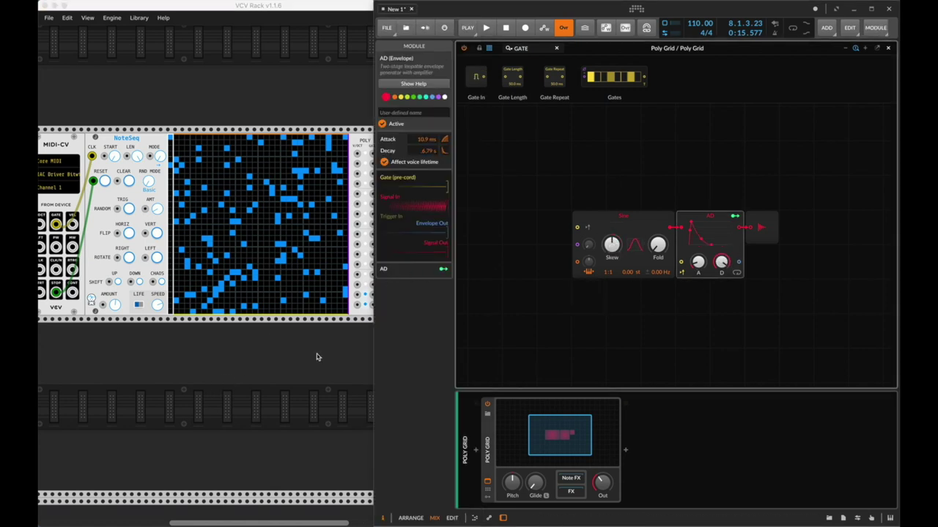
# Randomize NoteSeq's stopped note pattern in VCV Rack and start Bitwig Studio's transport.
pyautogui.click(159, 212)
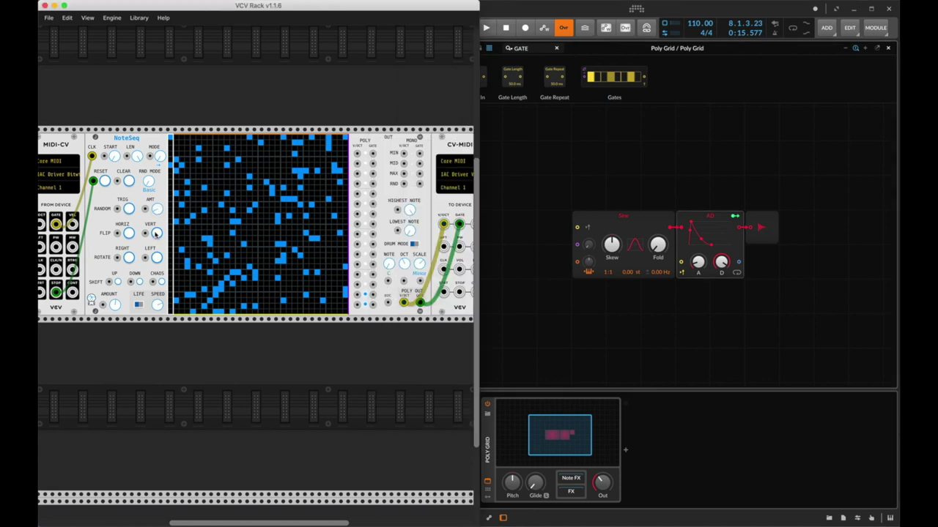
pyautogui.click(129, 209)
pyautogui.click(130, 210)
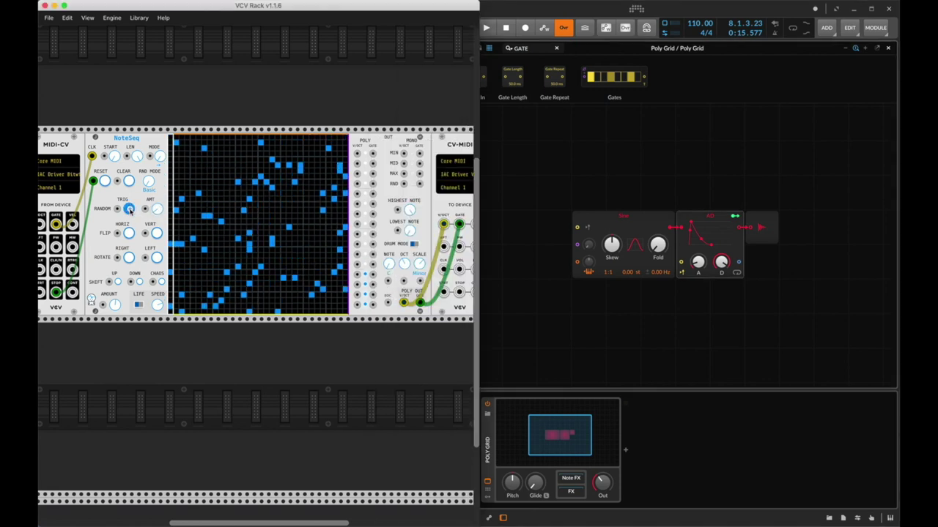
pyautogui.click(639, 326)
pyautogui.press('space')
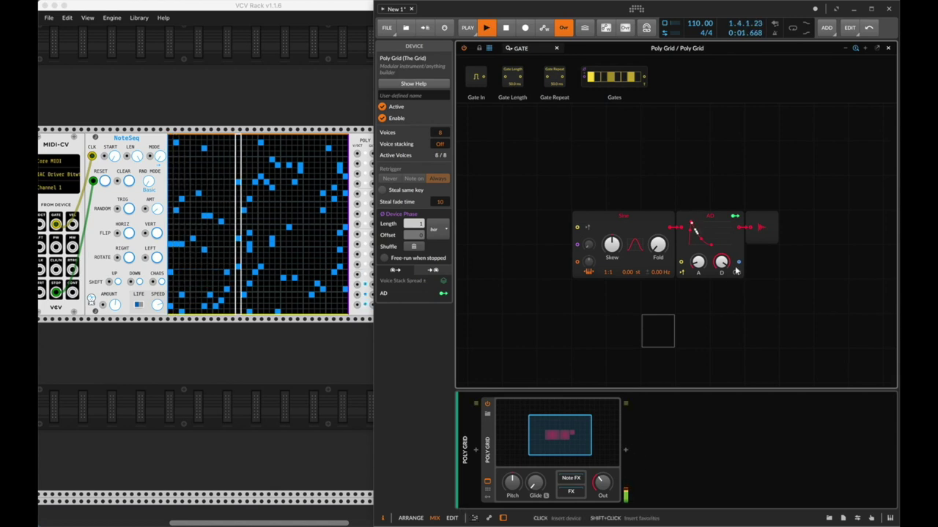
pyautogui.click(625, 450)
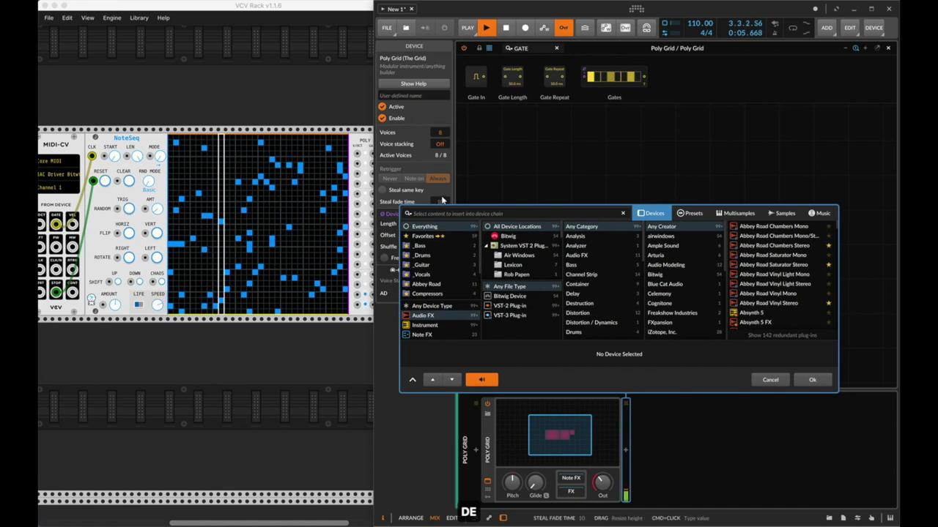
pyautogui.write('DEL')
pyautogui.press('Down')
pyautogui.press('Down')
pyautogui.press('Return')
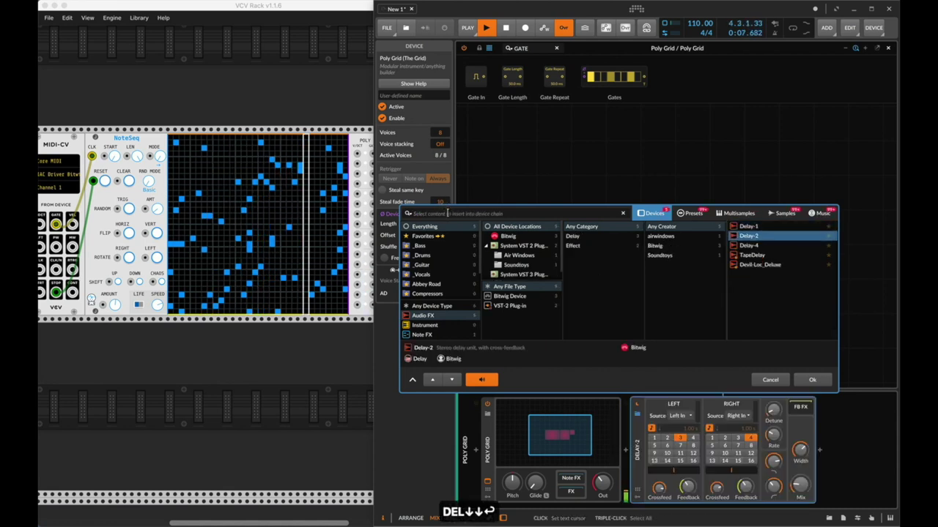
# Set the Sine oscillator's ratio to 1:2 and detune to 0.73 Hz, and restart Bitwig Studio's transport.
pyautogui.click(609, 273)
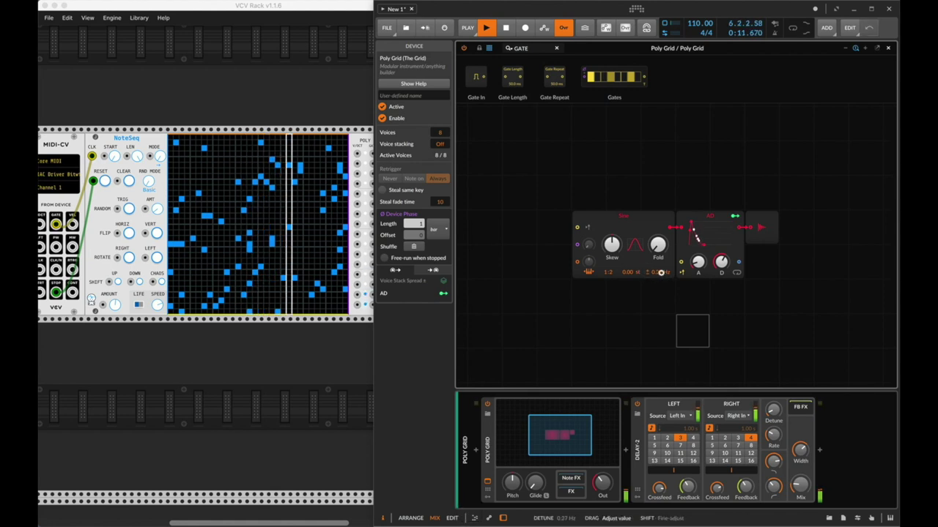
pyautogui.moveTo(661, 272); pyautogui.dragTo(663, 277)
pyautogui.press('space')
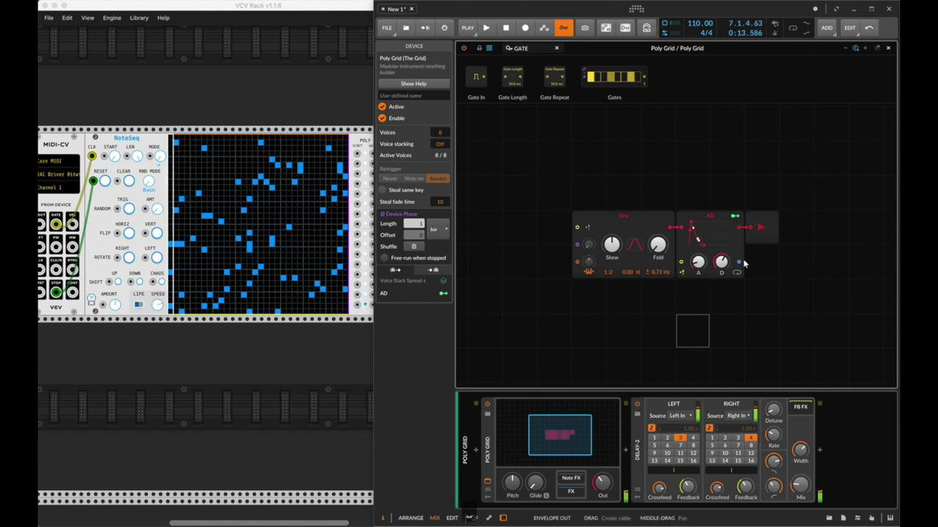
pyautogui.press('space')
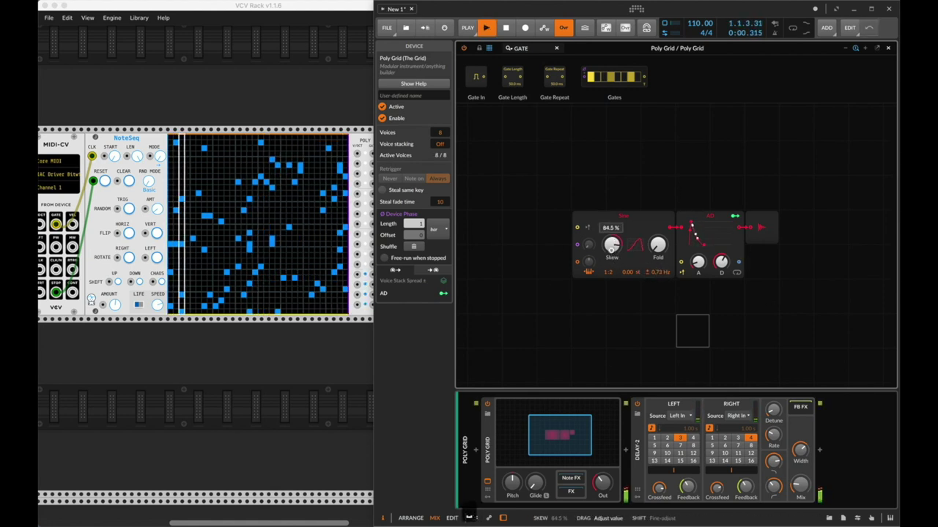
# Add an ochd module in VCV Rack and place it in the row directly below NoteSeq's controls.
pyautogui.rightClick(219, 391)
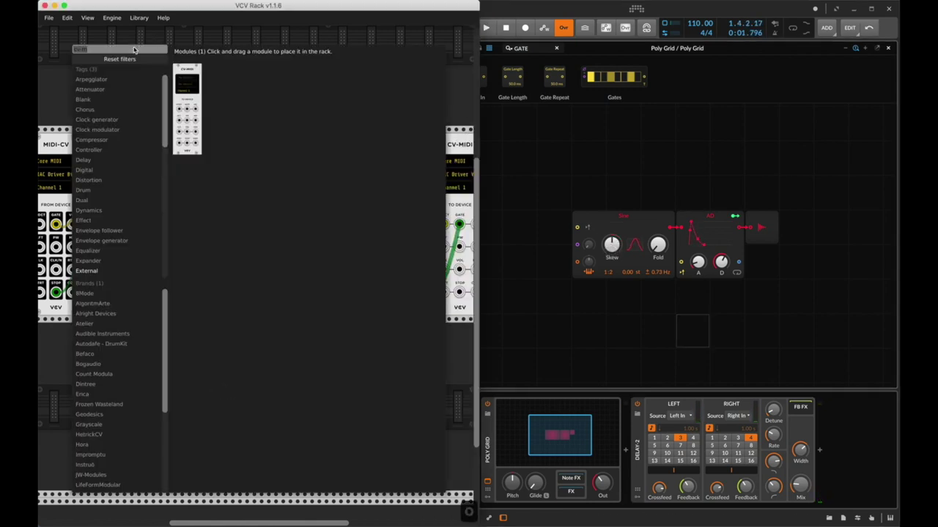
pyautogui.write('ochd')
pyautogui.moveTo(180, 110); pyautogui.dragTo(178, 101)
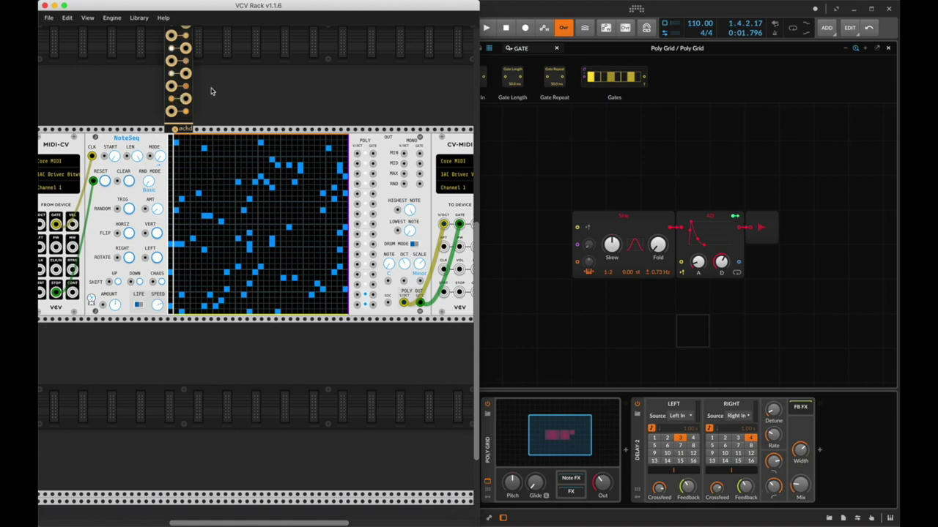
pyautogui.moveTo(182, 61); pyautogui.dragTo(180, 384)
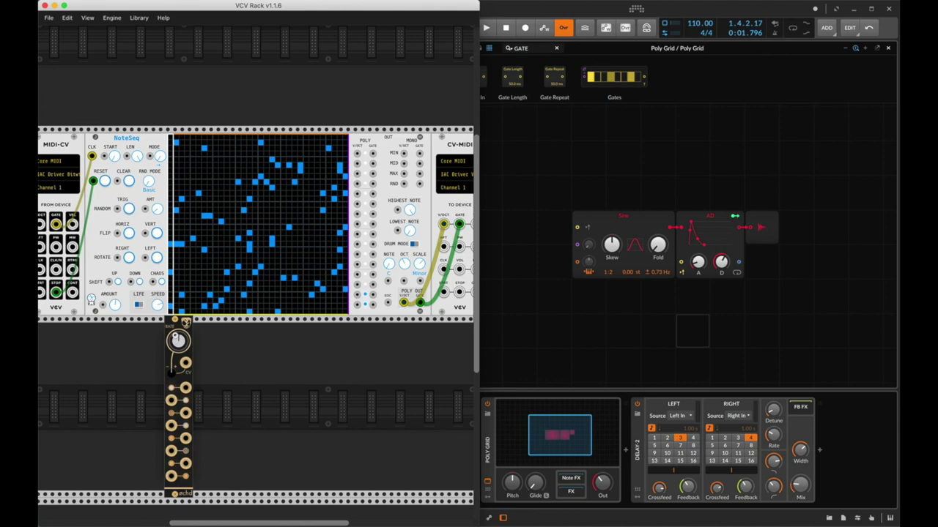
pyautogui.moveTo(180, 333); pyautogui.dragTo(128, 333)
pyautogui.moveTo(136, 414); pyautogui.dragTo(191, 415)
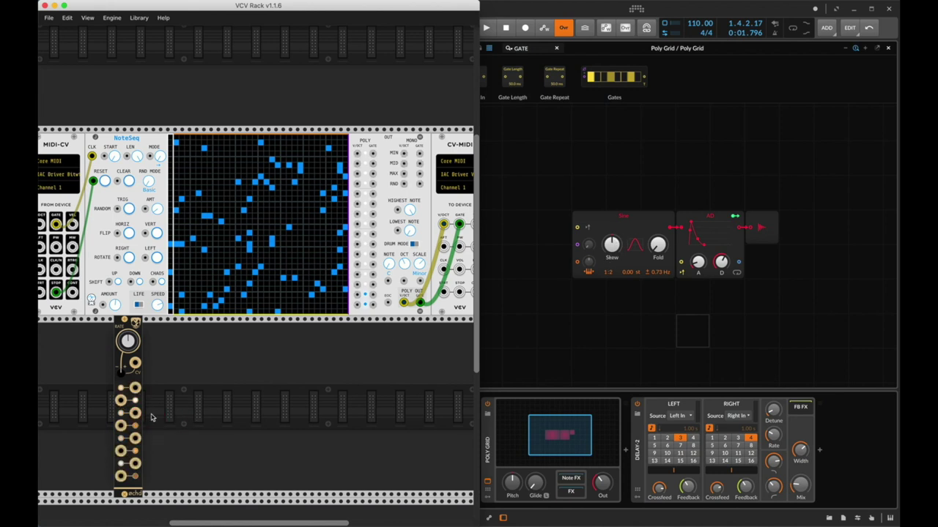
pyautogui.moveTo(135, 323); pyautogui.dragTo(106, 323)
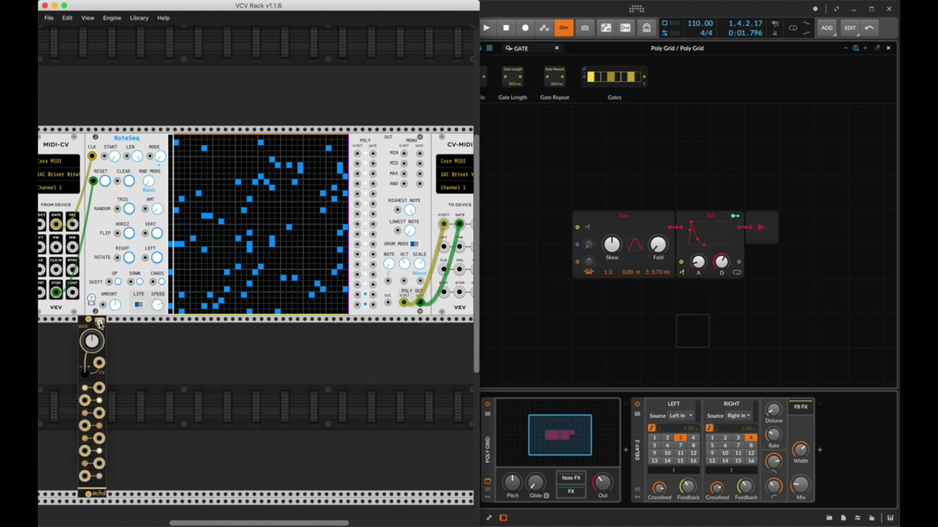
# Add a CV-CC module beside ochd and set its MIDI device to IAC Driver VCV -> Bitwig.
pyautogui.rightClick(219, 384)
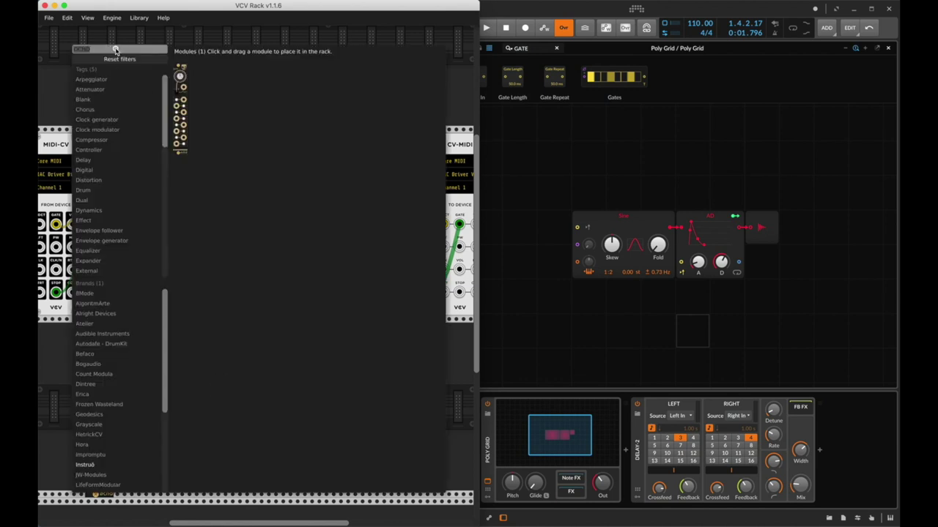
pyautogui.press('super+a')
pyautogui.write('CV')
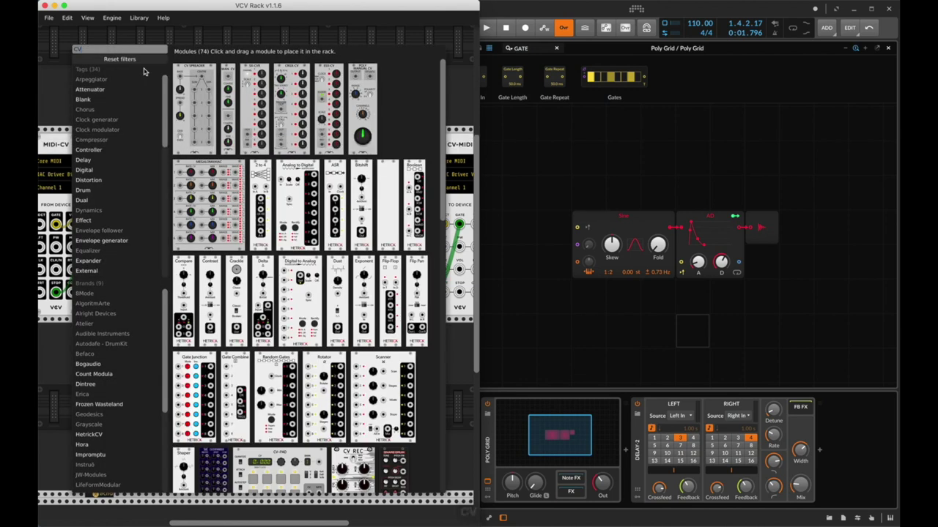
pyautogui.write('-CC')
pyautogui.click(194, 79)
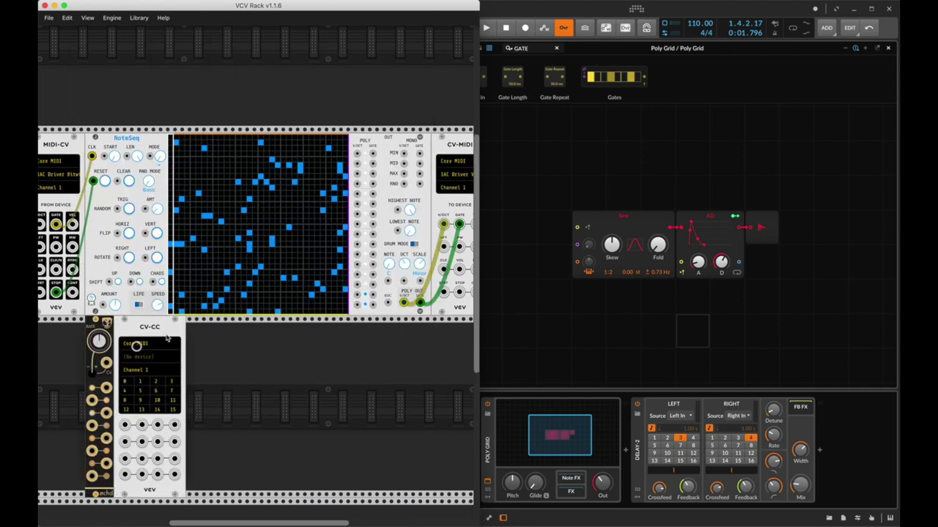
pyautogui.click(143, 356)
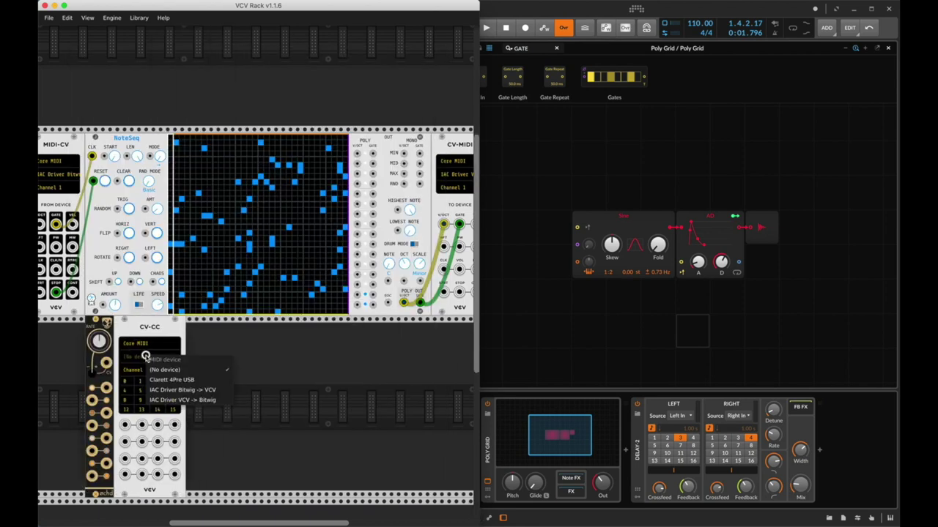
pyautogui.click(203, 402)
# Close the Grid editor in Bitwig Studio and check the Poly Grid track's note input source and channel options.
pyautogui.click(146, 370)
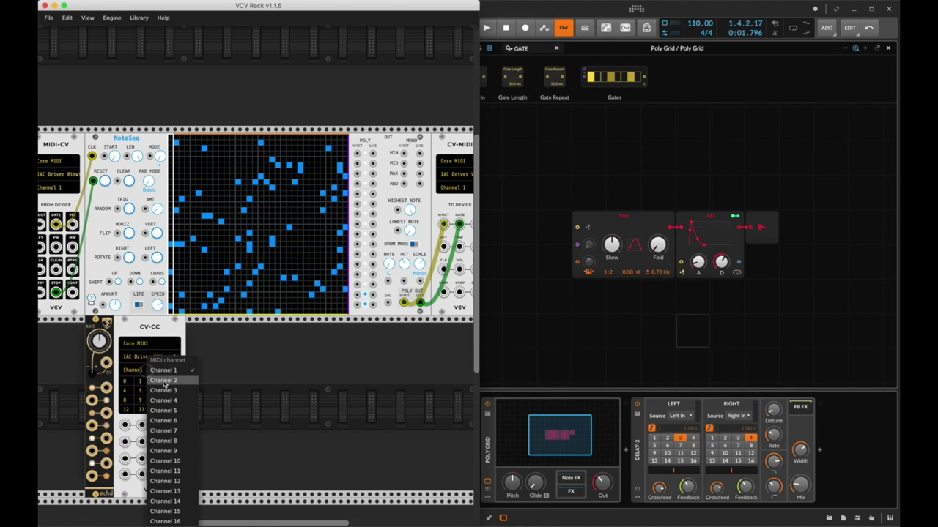
pyautogui.click(633, 339)
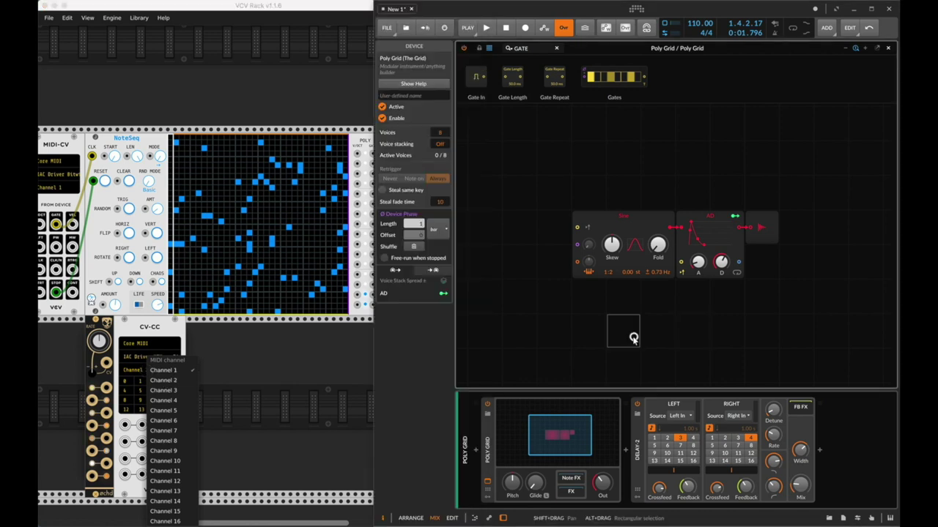
pyautogui.click(887, 48)
pyautogui.click(546, 56)
pyautogui.click(414, 389)
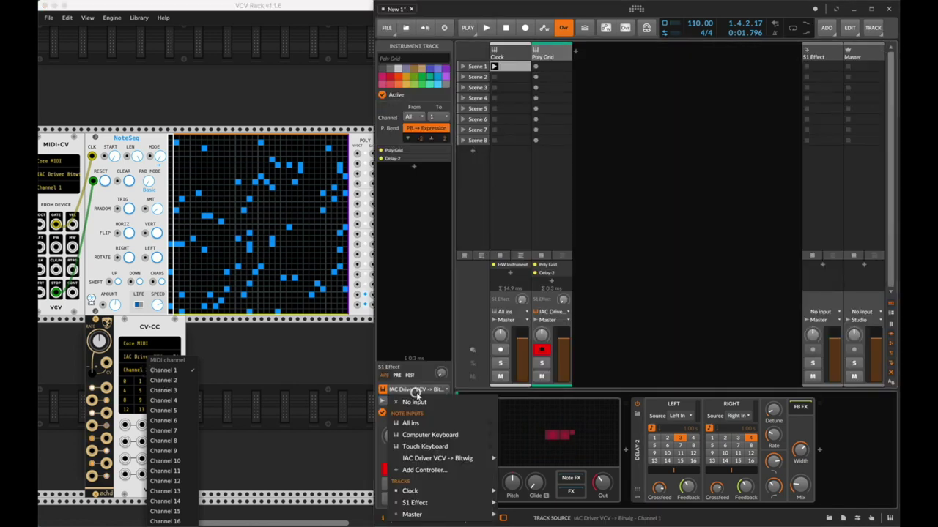
pyautogui.moveTo(443, 459)
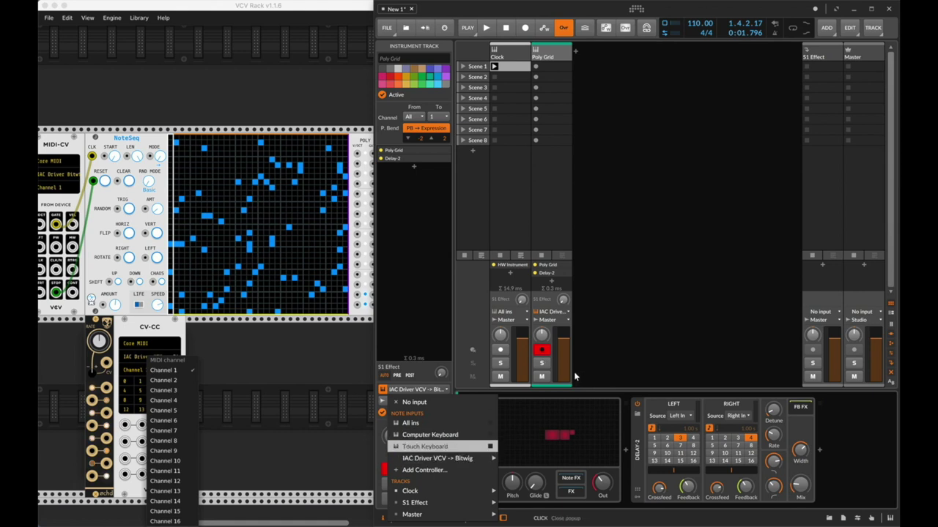
# Set CV-CC to Channel 1 in VCV Rack and patch an ochd output into its CC 1 input.
pyautogui.click(194, 400)
pyautogui.click(176, 401)
pyautogui.press('super+z')
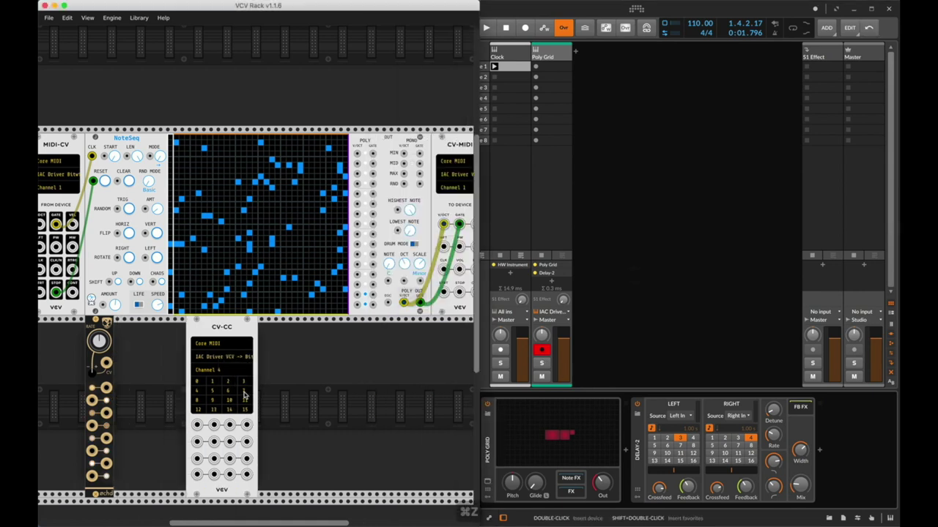
pyautogui.click(223, 370)
pyautogui.click(234, 372)
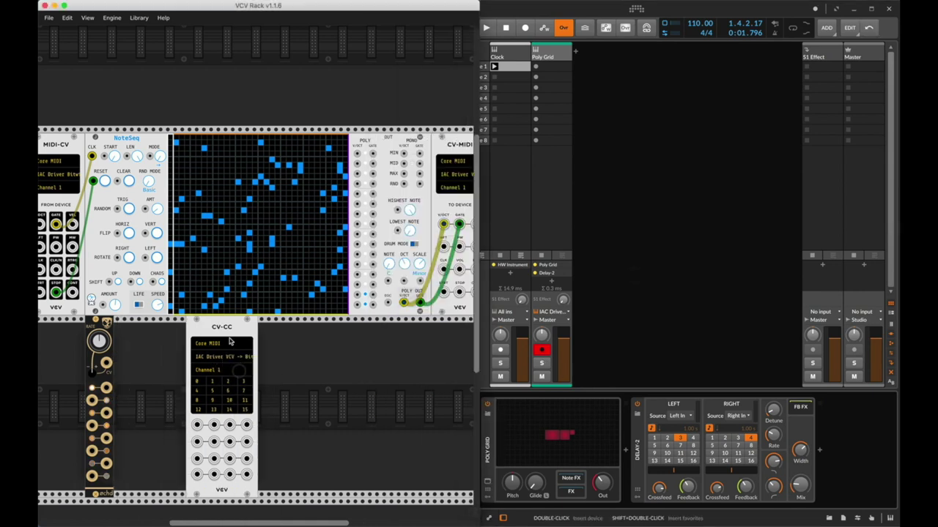
pyautogui.moveTo(231, 341); pyautogui.dragTo(141, 422)
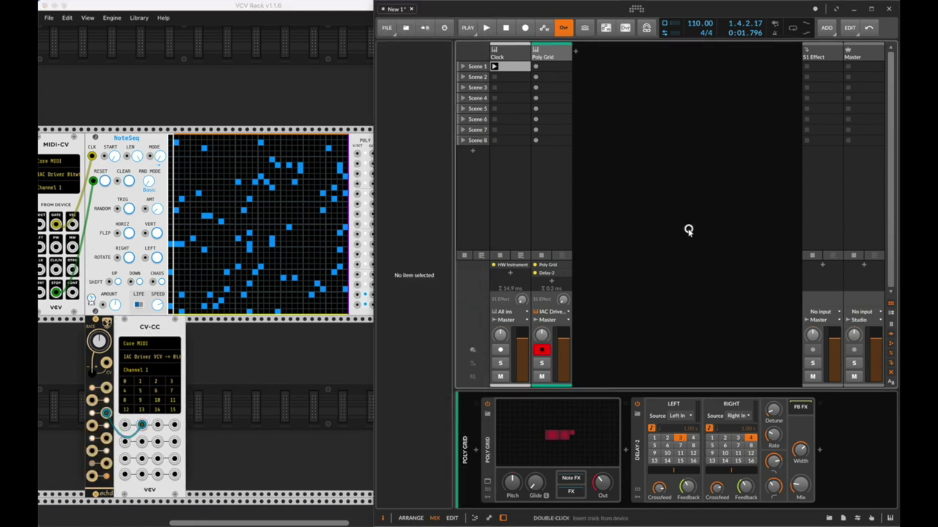
# Add a MIDI modulator to the Poly Grid device in Bitwig Studio.
pyautogui.click(486, 499)
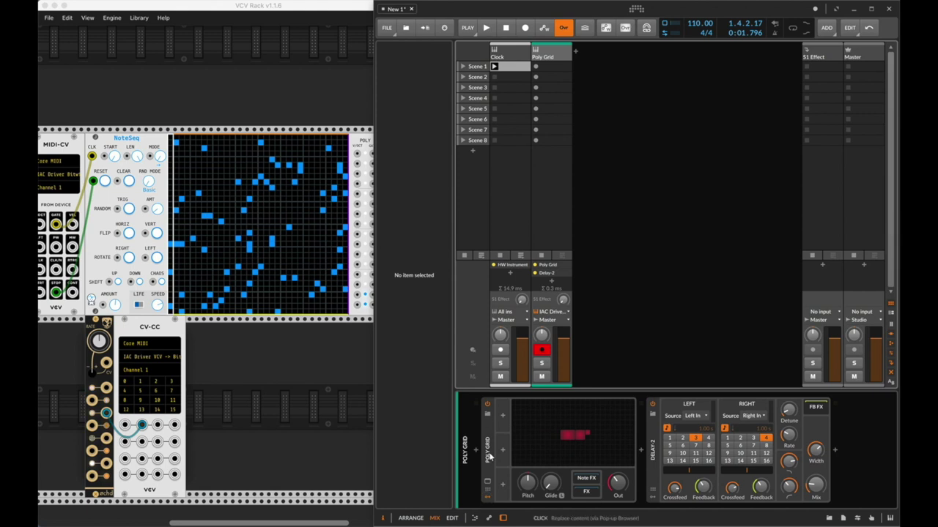
pyautogui.click(501, 417)
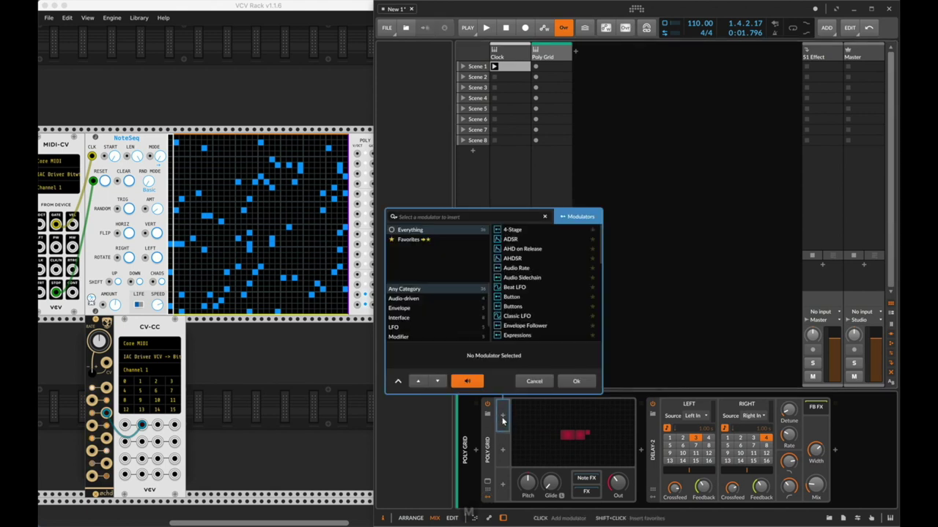
pyautogui.write('MIDI')
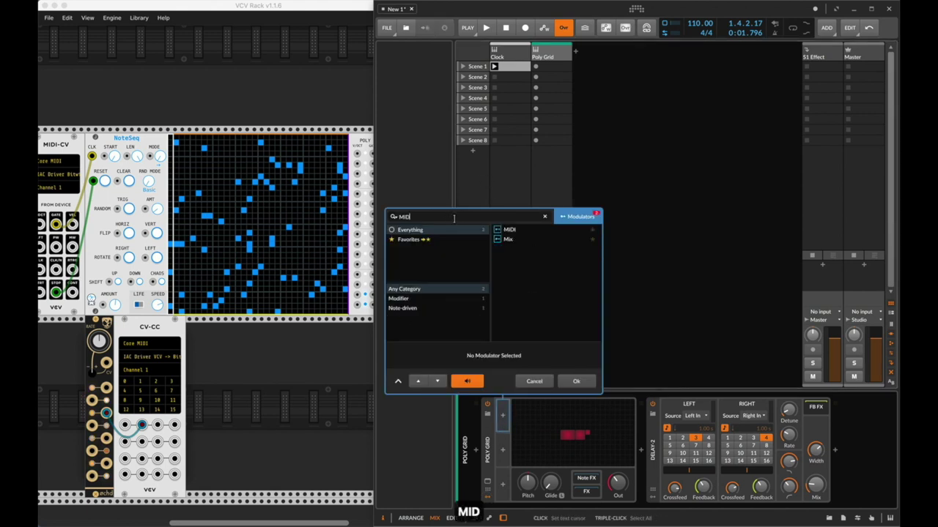
pyautogui.doubleClick(514, 230)
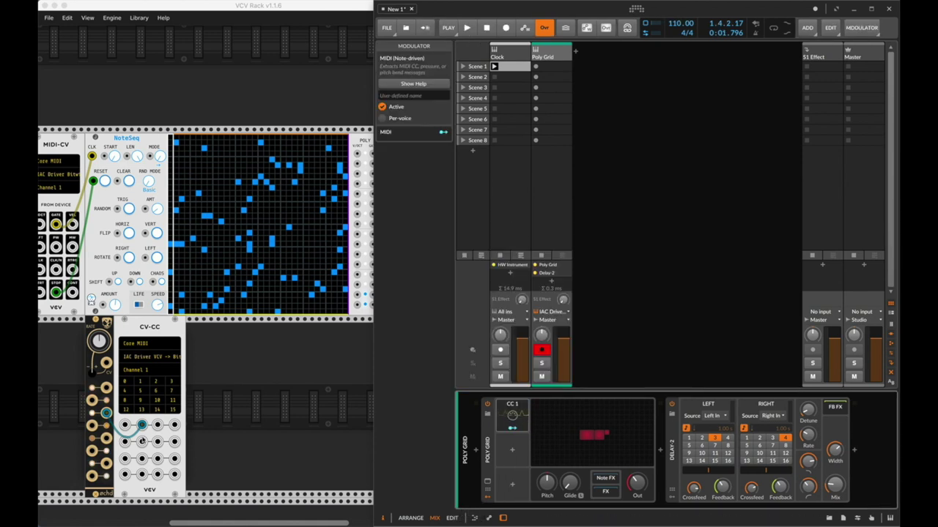
# Repatch CV-CC's CC 1 input in VCV Rack from a different ochd output, and reopen Bitwig Studio's Grid editor.
pyautogui.press('super+Tab')
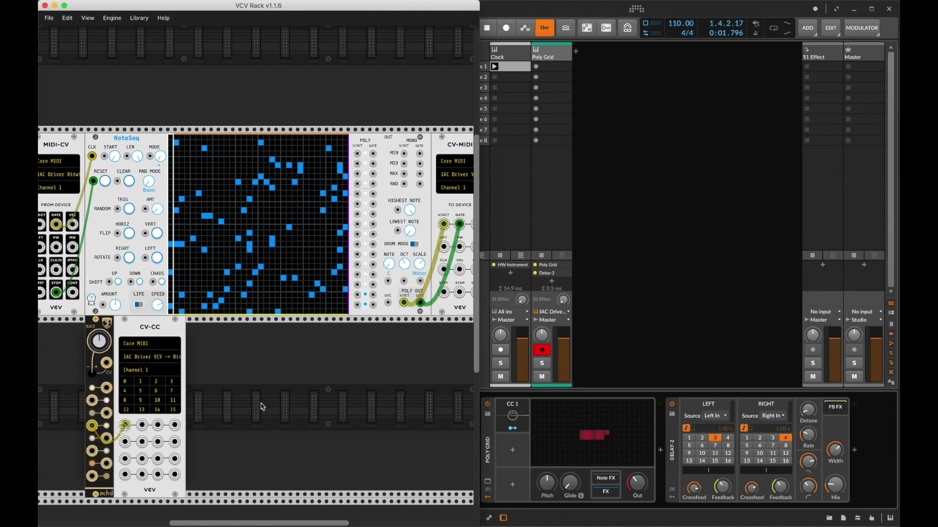
pyautogui.click(512, 431)
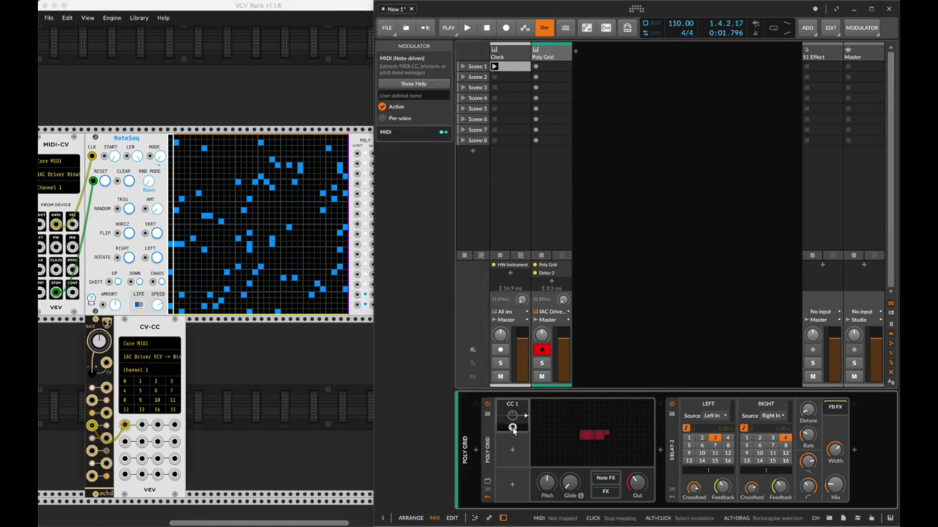
pyautogui.click(576, 431)
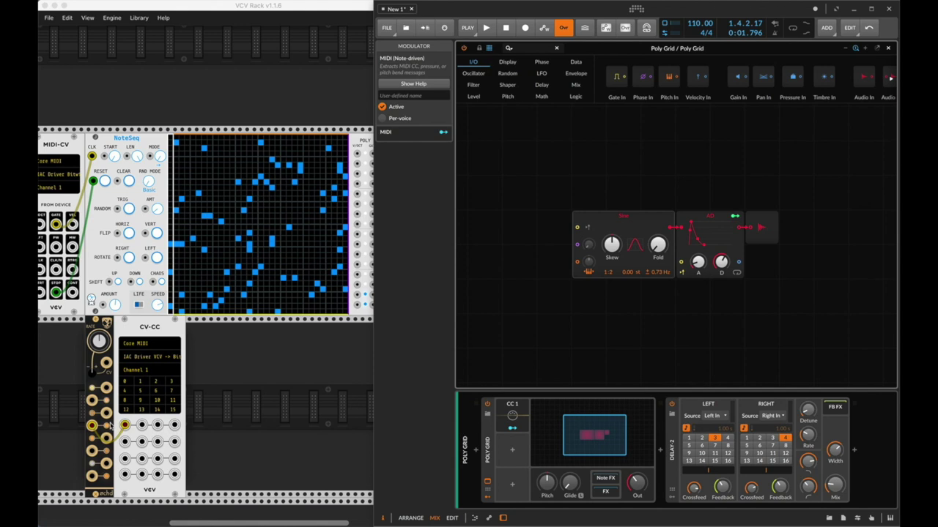
pyautogui.click(133, 432)
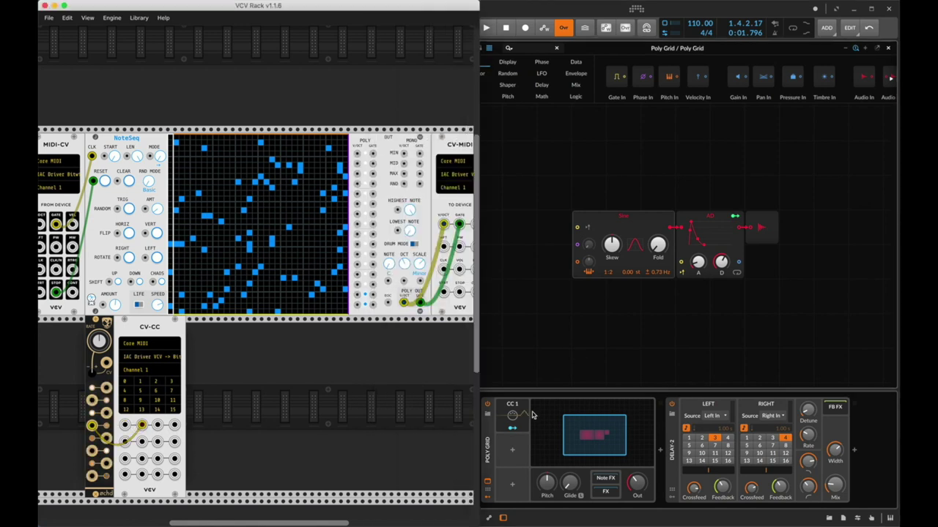
# Map the CC 1 MIDI modulator to the Sine oscillator's Skew with an amount of +0.330, with Bitwig Studio's transport running.
pyautogui.click(533, 414)
pyautogui.click(512, 427)
pyautogui.moveTo(613, 252); pyautogui.dragTo(614, 244)
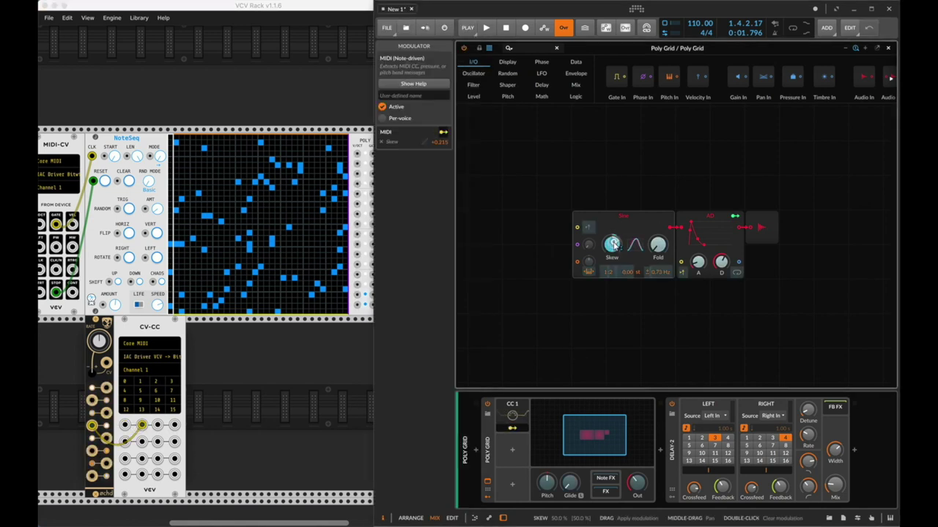
pyautogui.click(520, 335)
pyautogui.press('space')
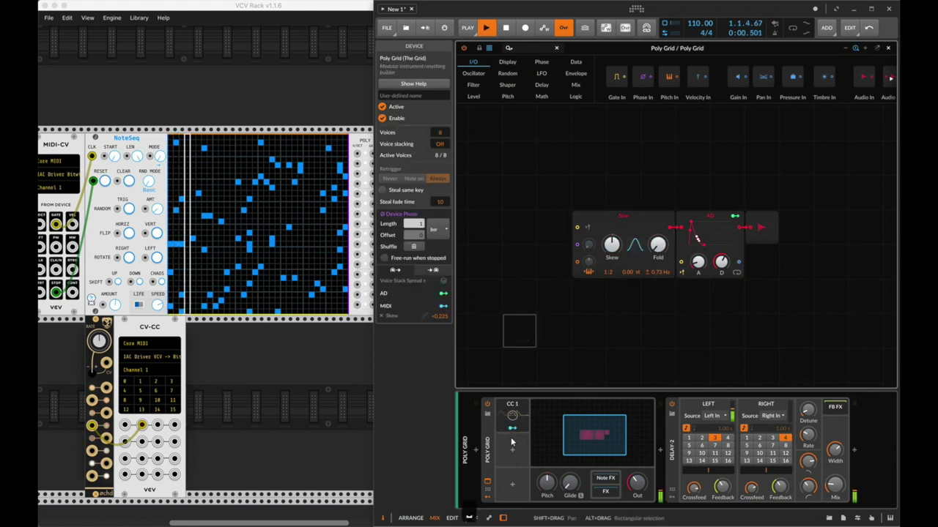
pyautogui.moveTo(611, 244); pyautogui.dragTo(612, 238)
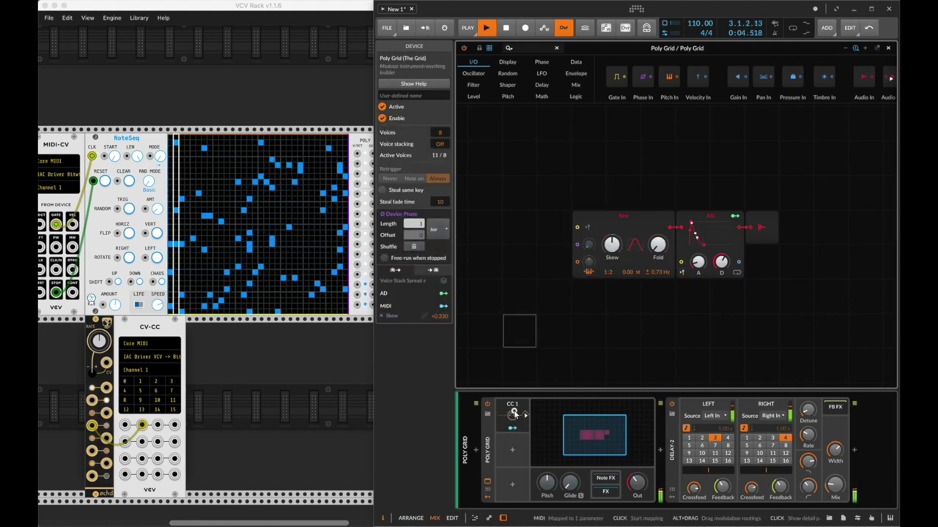
# Add a second MIDI modulator set to CC 2 and patch another ochd output into CV-CC's CC 2 input in VCV Rack.
pyautogui.click(510, 430)
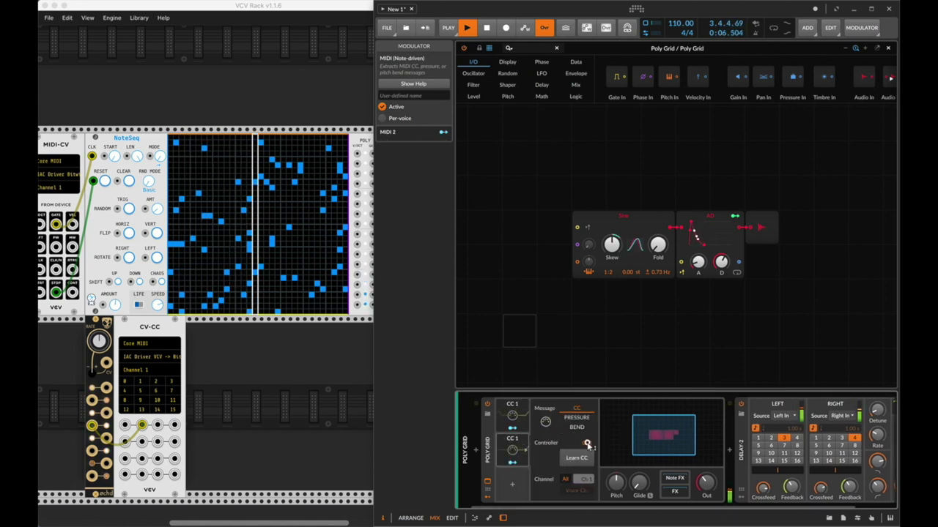
pyautogui.moveTo(586, 443); pyautogui.dragTo(586, 436)
pyautogui.click(93, 454)
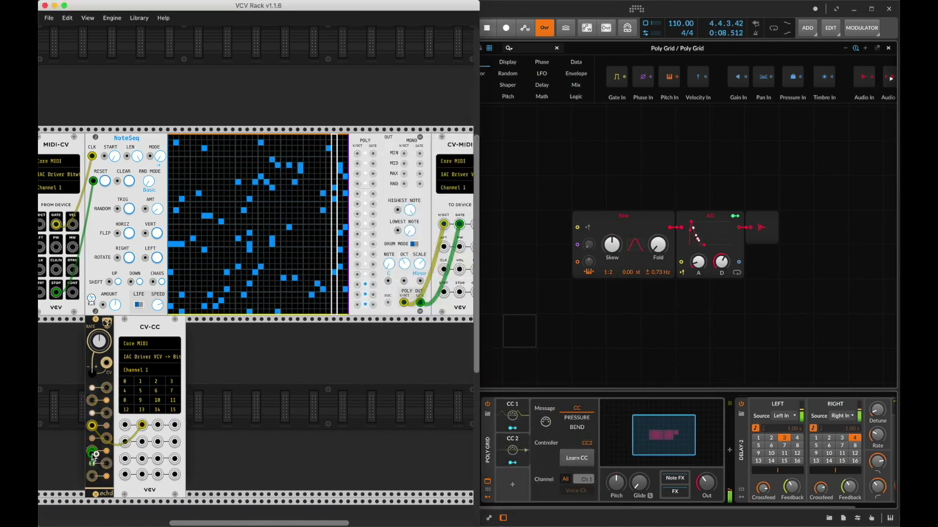
# Return to Bitwig Studio and map the CC 2 MIDI modulator to the Sine oscillator's detune in Hz.
pyautogui.click(512, 466)
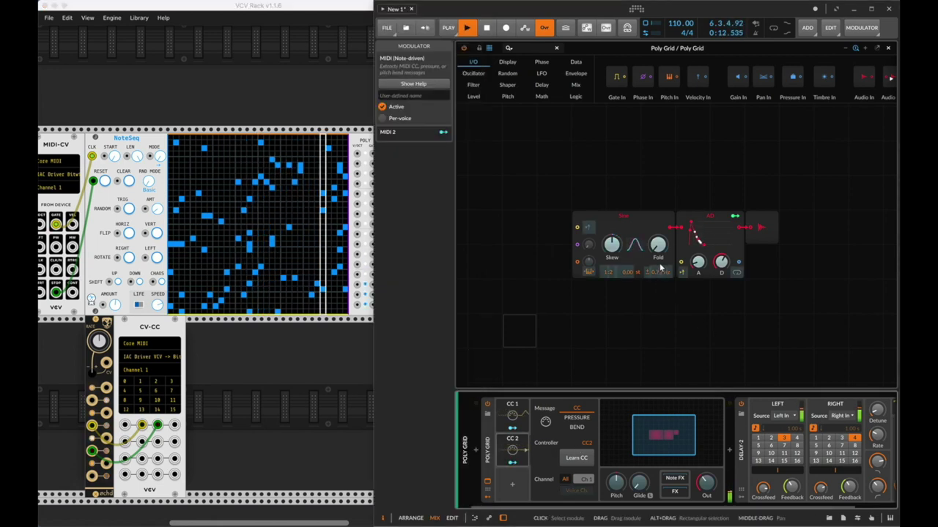
pyautogui.moveTo(659, 270); pyautogui.dragTo(660, 270)
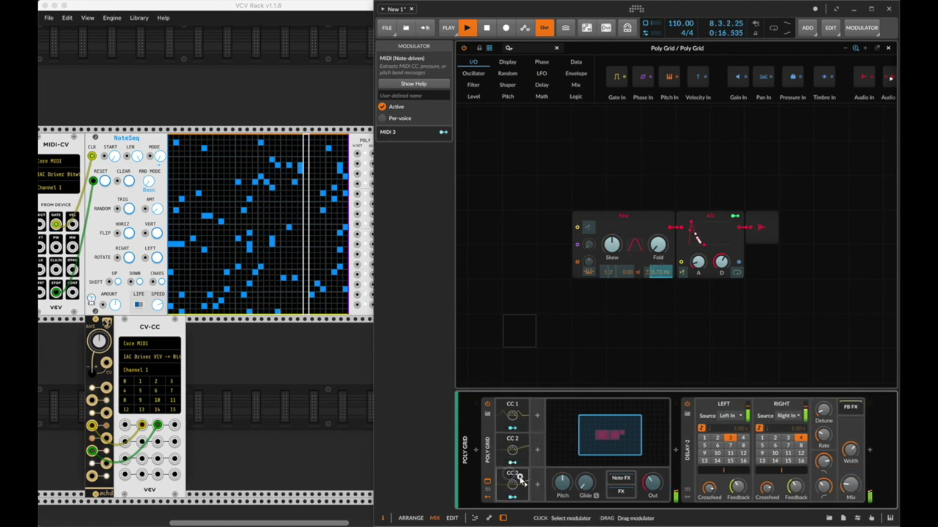
# Duplicate the MIDI modulator, set the copy to CC 3, and patch another ochd output into CV-CC's CC 3 input in VCV Rack.
pyautogui.hotkey('ctrl', 'd')
pyautogui.click(577, 458)
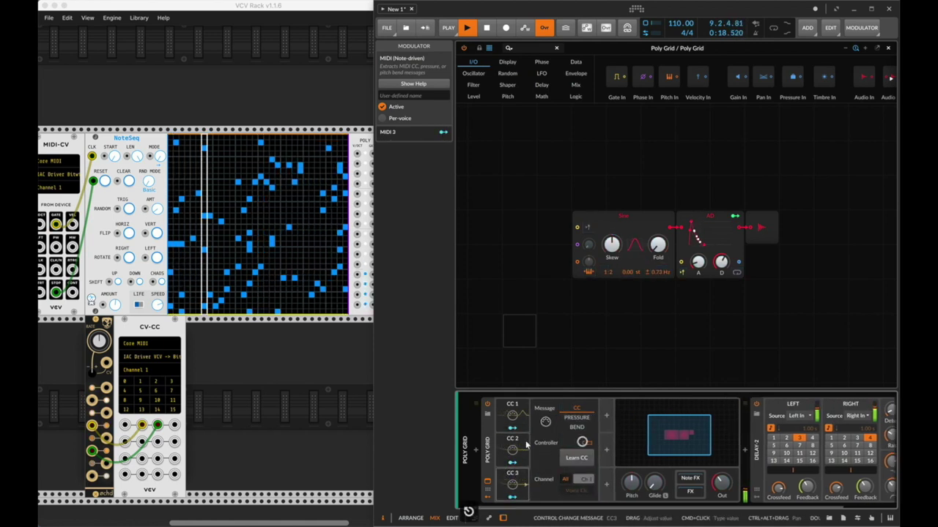
pyautogui.click(107, 415)
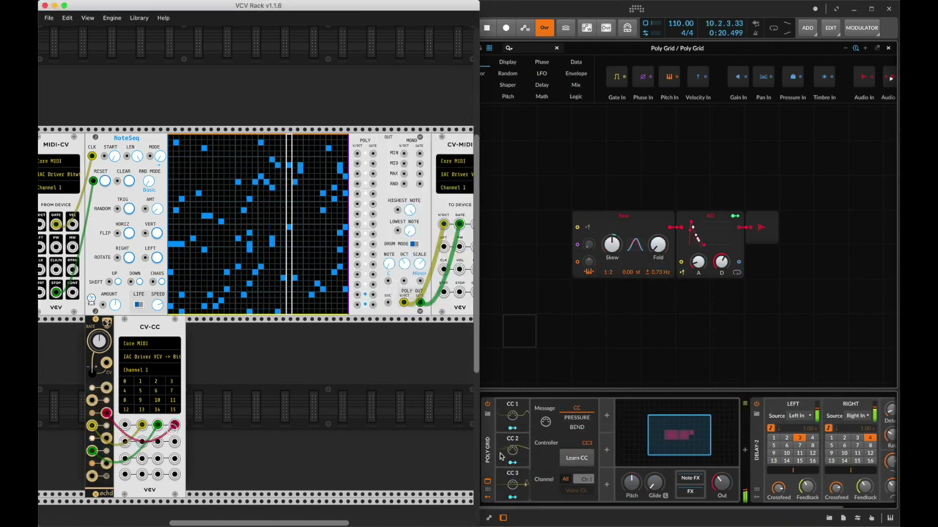
# In Bitwig Studio, map the CC 3 modulator to the Sine oscillator's Fold with an amount of +6.24 and duplicate the modulator.
pyautogui.click(591, 353)
pyautogui.moveTo(655, 249); pyautogui.dragTo(652, 243)
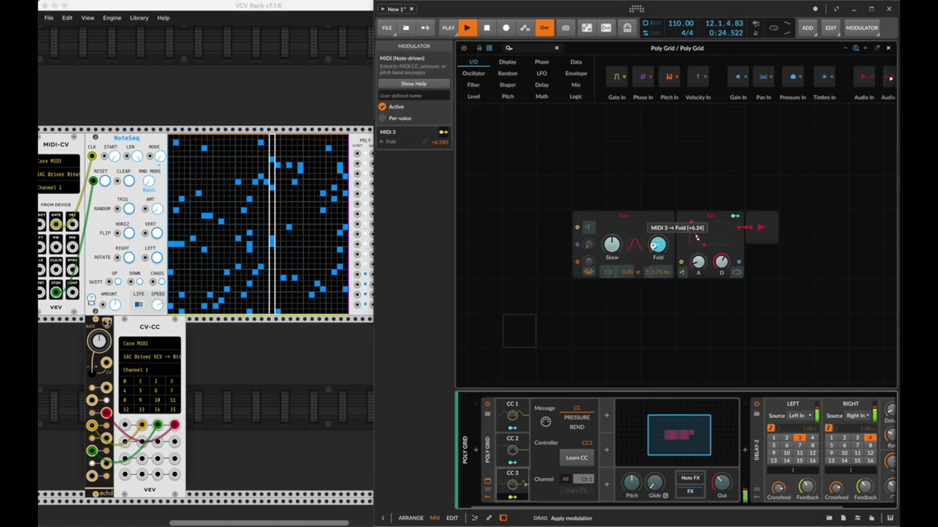
pyautogui.click(511, 490)
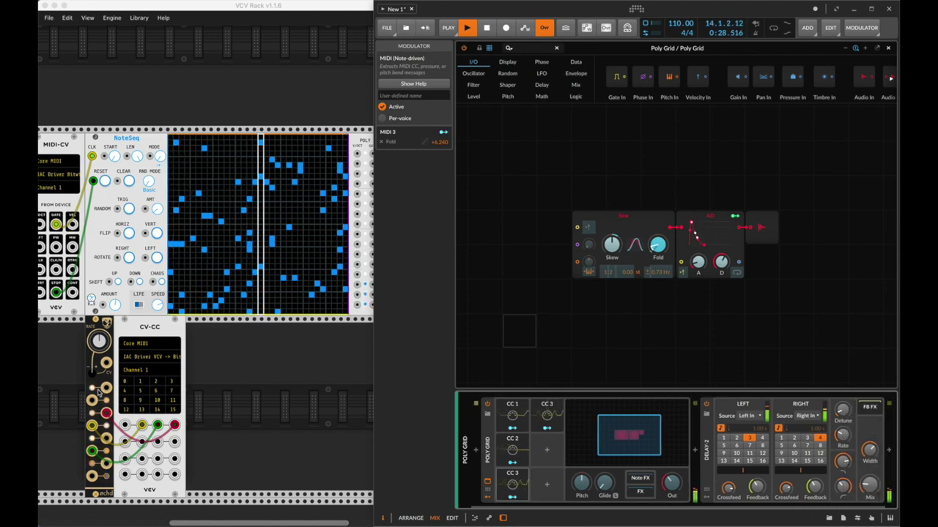
# Patch another ochd output into CV-CC's CC 4 input in VCV Rack and open the duplicated MIDI modulator's controller setting in Bitwig Studio.
pyautogui.moveTo(375, 407); pyautogui.dragTo(477, 408)
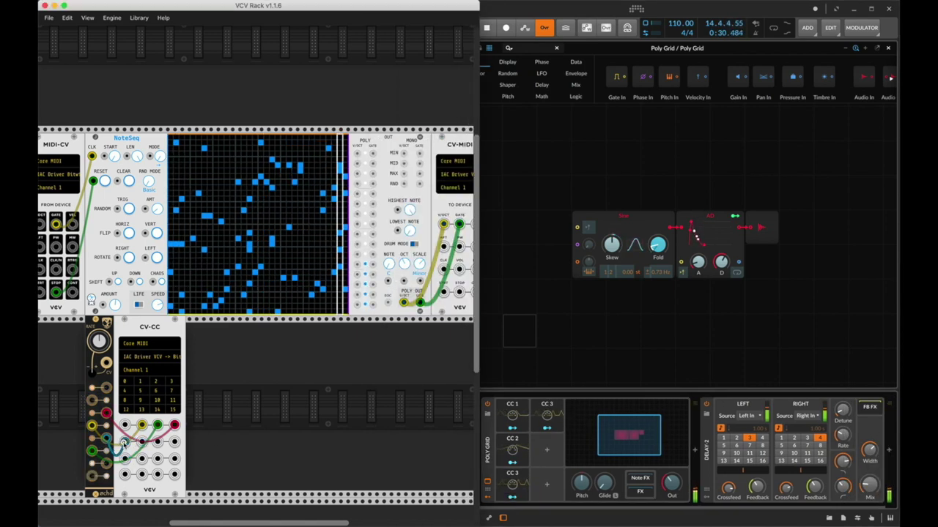
pyautogui.click(549, 416)
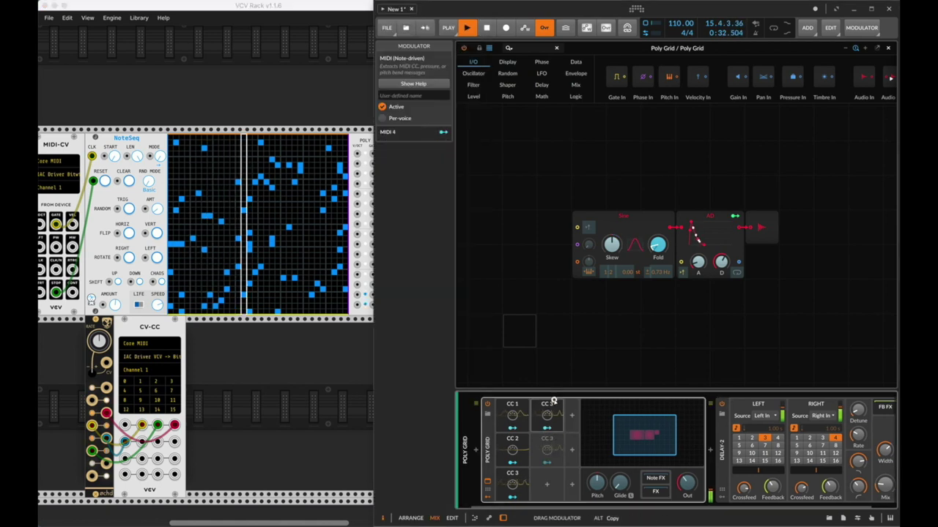
pyautogui.click(559, 415)
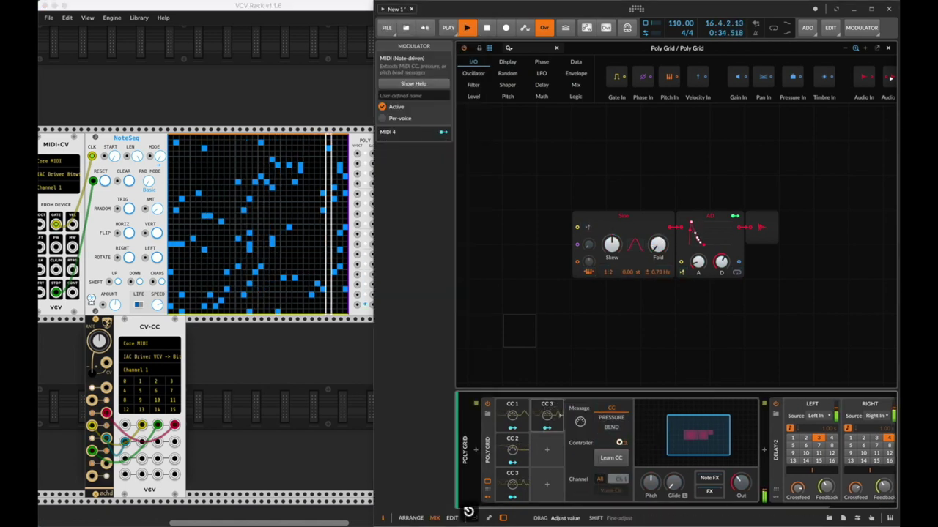